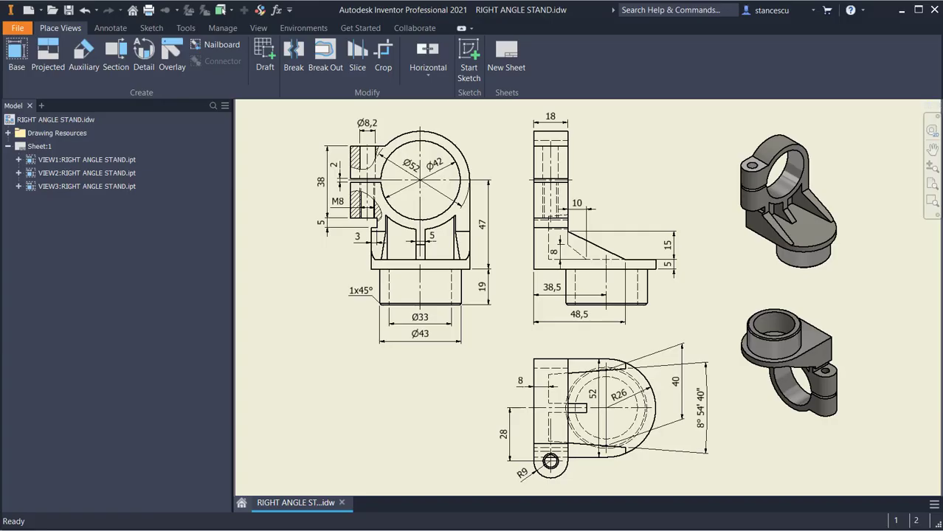
Step: Examine the front, side and top views of the right angle stand drawing for the ring, clamp, rib and base dimensions
mouse_move(570, 392)
middle_down()
mouse_move(530, 318)
mouse_move(489, 274)
middle_up()
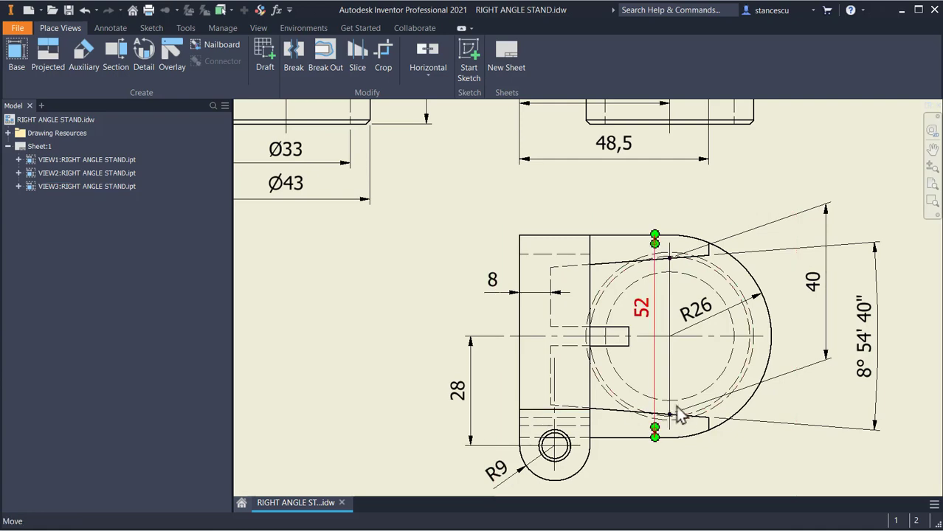
middle_drag(665, 254, 716, 477)
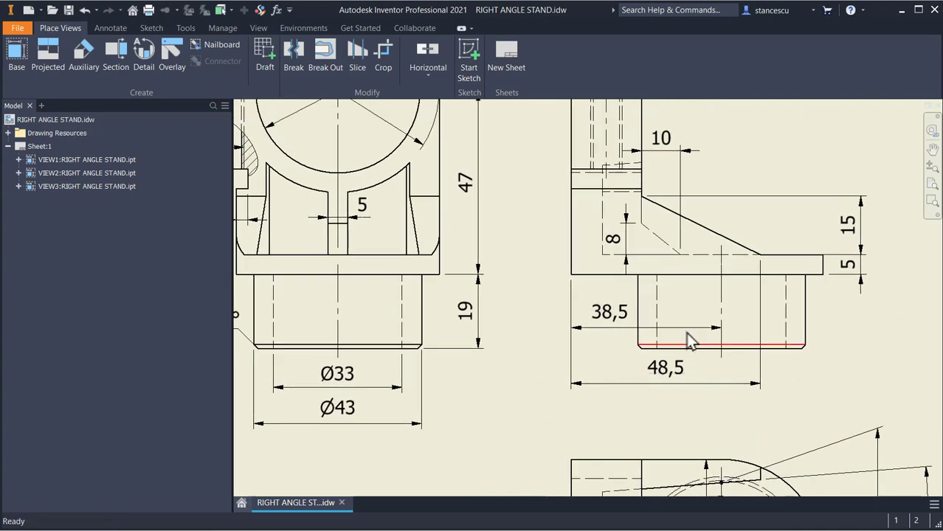
middle_drag(707, 320, 725, 364)
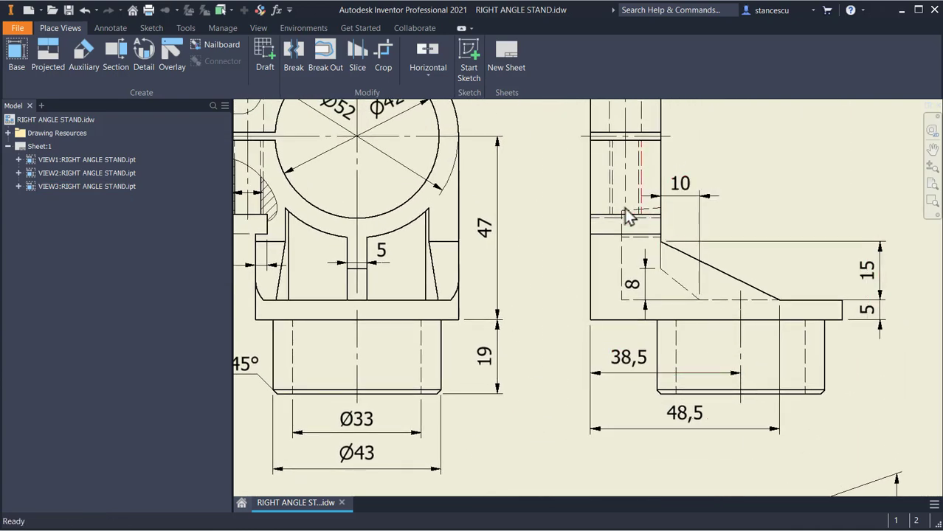
middle_drag(508, 342, 638, 336)
scroll(428, 244, up, 3)
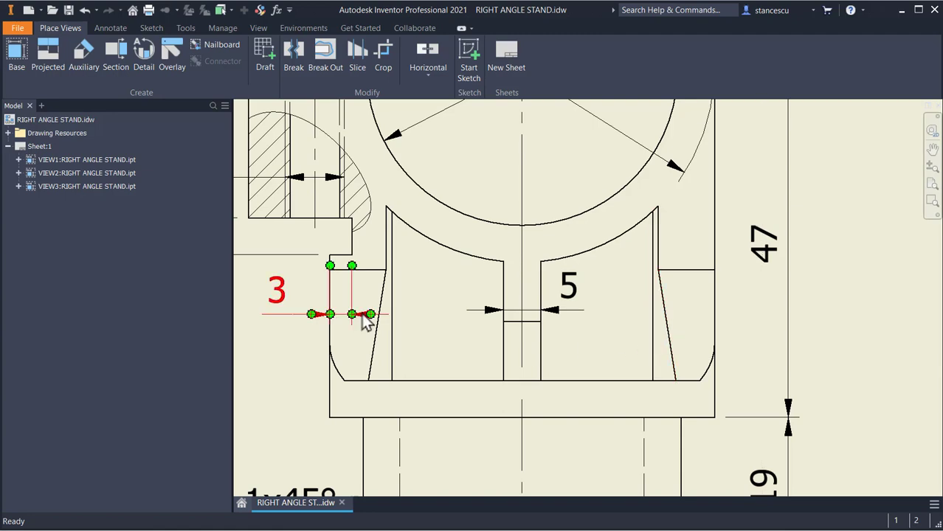
scroll(626, 335, down, 4)
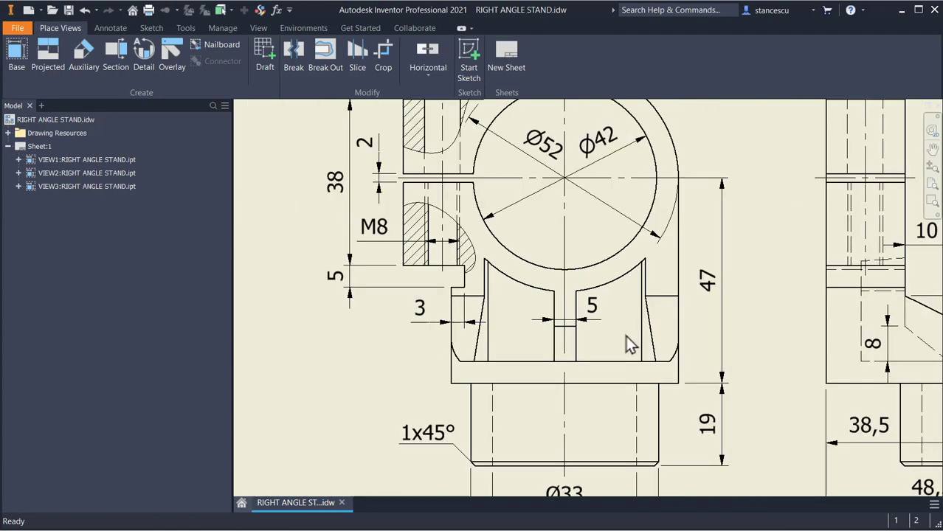
middle_drag(682, 391, 613, 221)
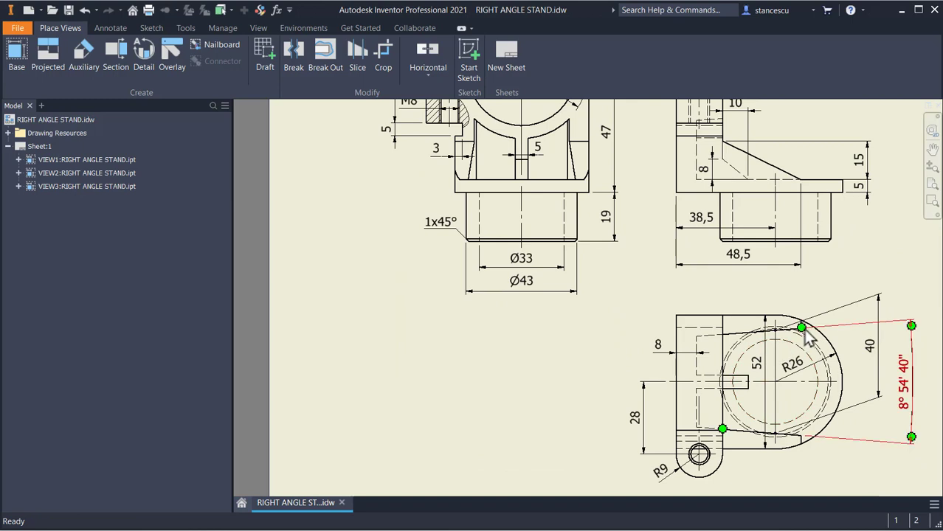
middle_drag(799, 366, 717, 338)
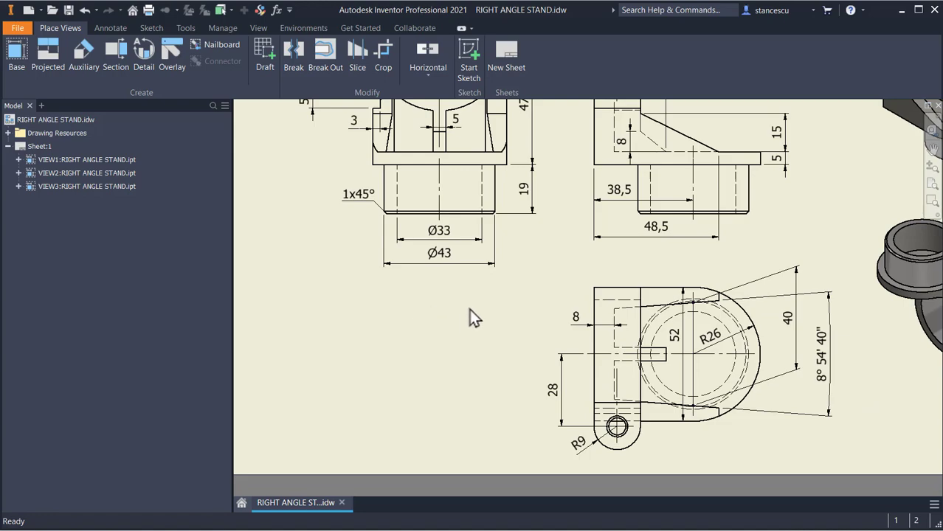
mouse_move(482, 301)
middle_down()
mouse_move(489, 305)
mouse_move(432, 237)
mouse_move(399, 376)
mouse_move(435, 308)
mouse_move(455, 345)
mouse_move(501, 386)
middle_up()
middle_click(455, 345)
middle_click(455, 345)
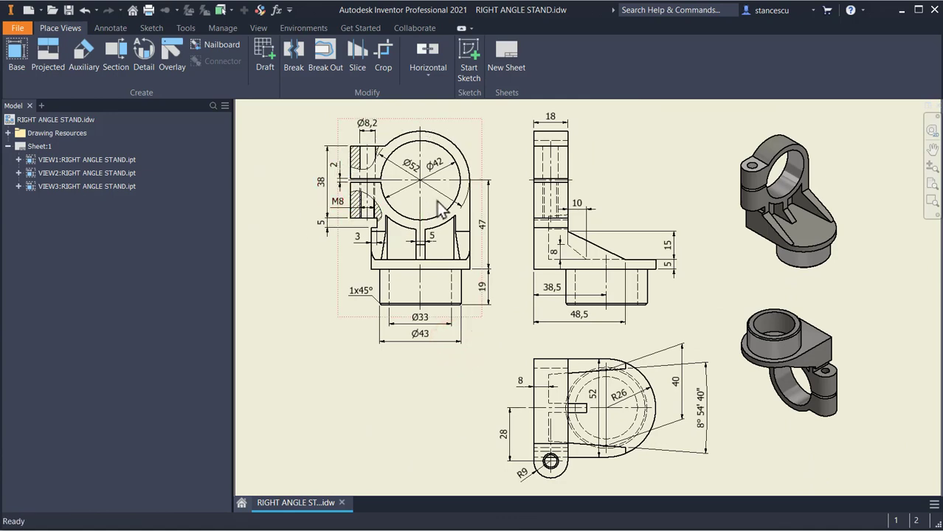
click(349, 184)
scroll(409, 193, up, 3)
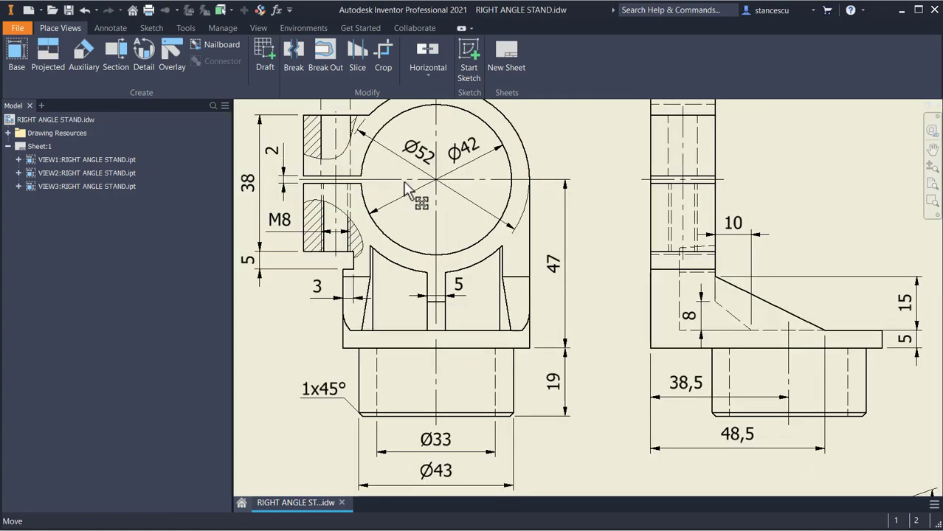
mouse_move(408, 193)
middle_down()
mouse_move(486, 274)
mouse_move(516, 283)
mouse_move(520, 249)
middle_up()
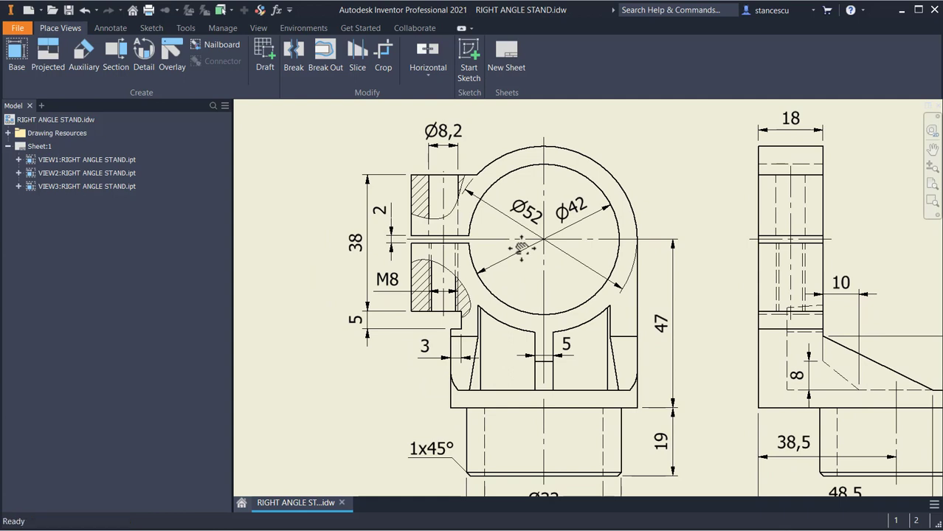
click(368, 256)
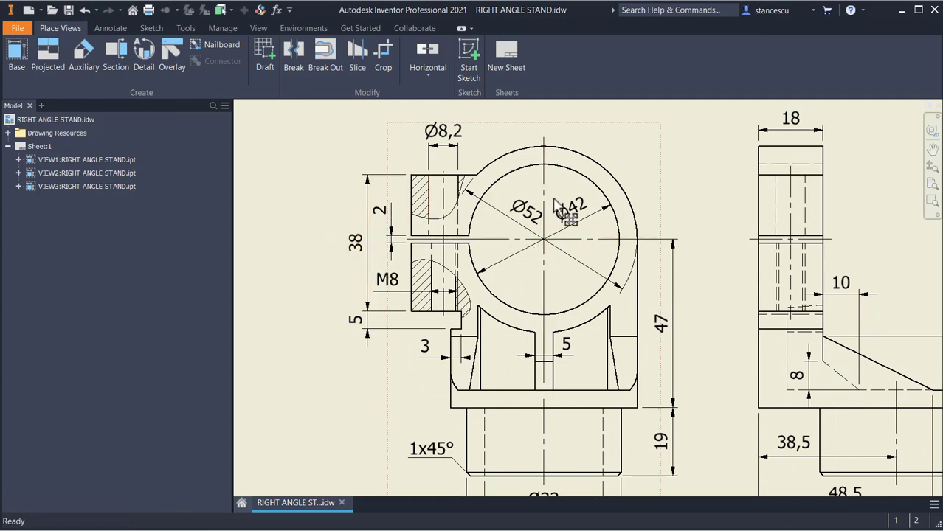
click(527, 223)
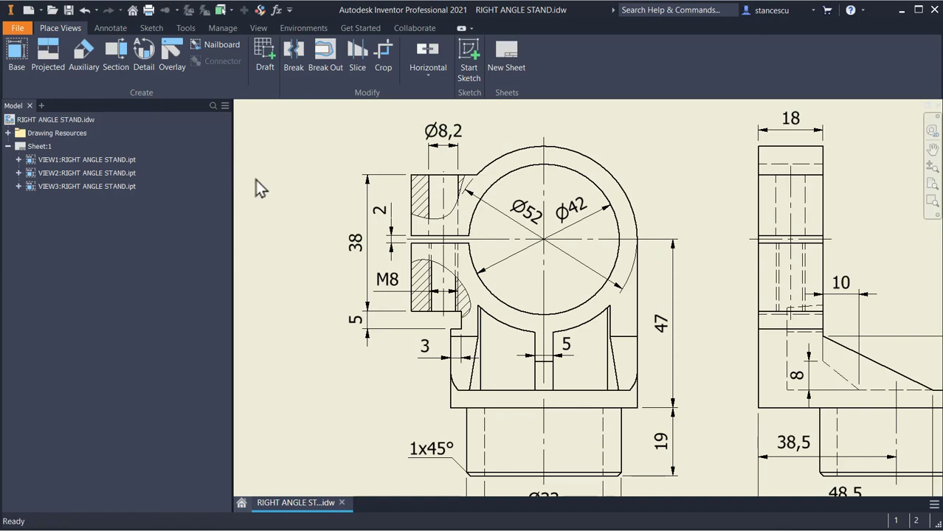
Step: Create a new part from the Standard (mm).ipt template and start a 2D sketch on the XY plane
click(29, 11)
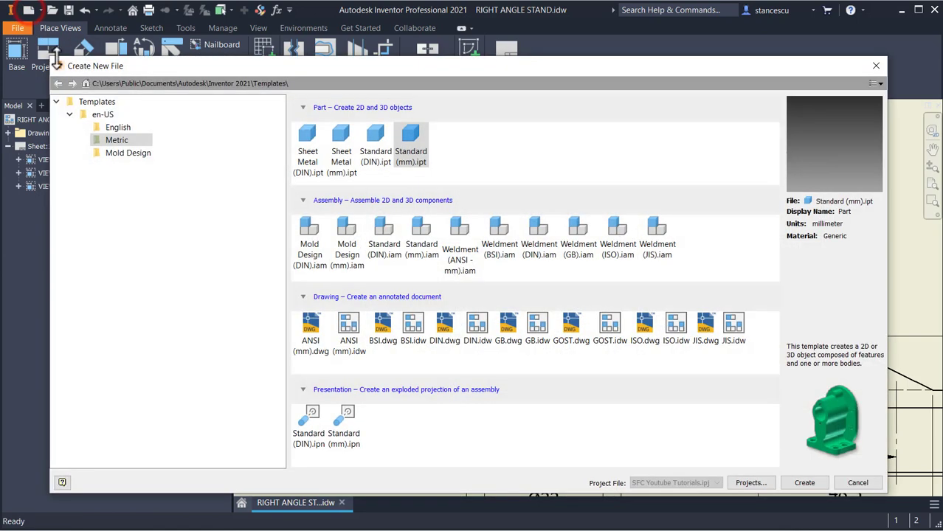
double_click(409, 146)
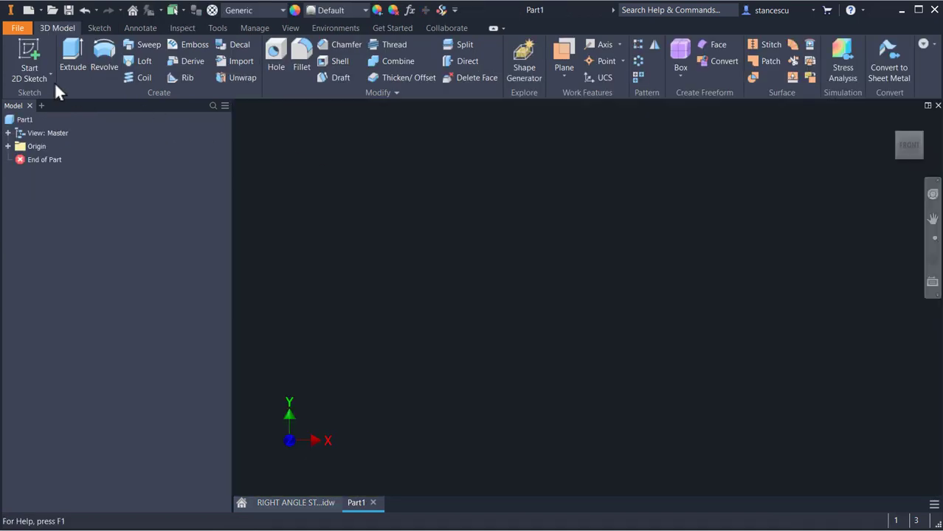
click(30, 57)
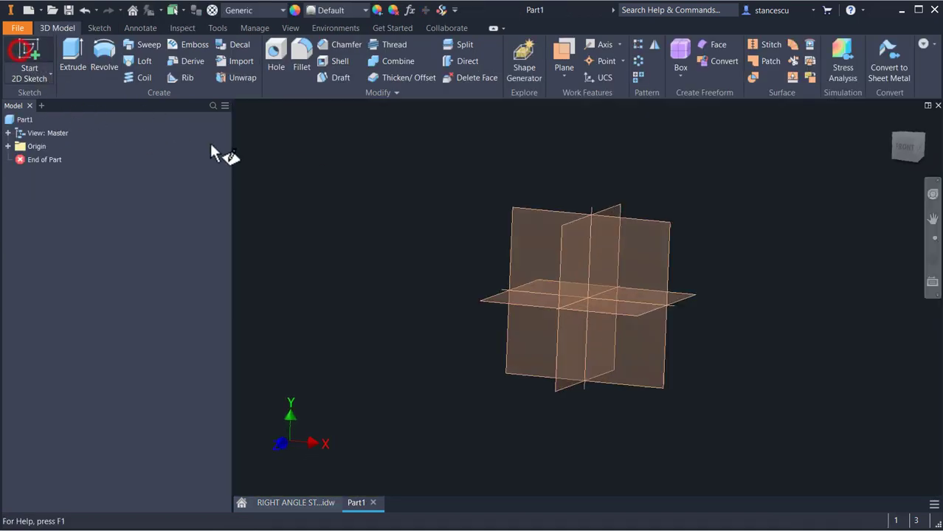
click(524, 189)
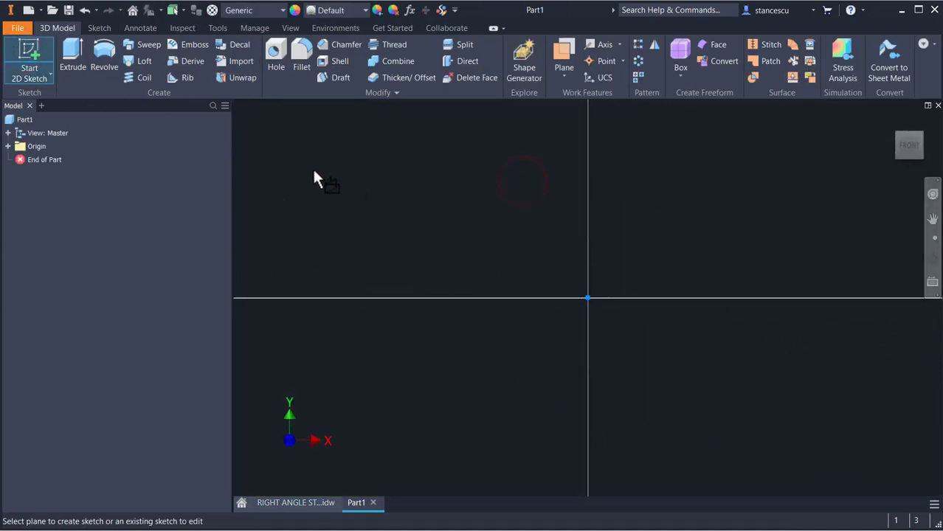
Step: Draw a circle with a 52 mm diameter centred on the sketch origin
click(102, 63)
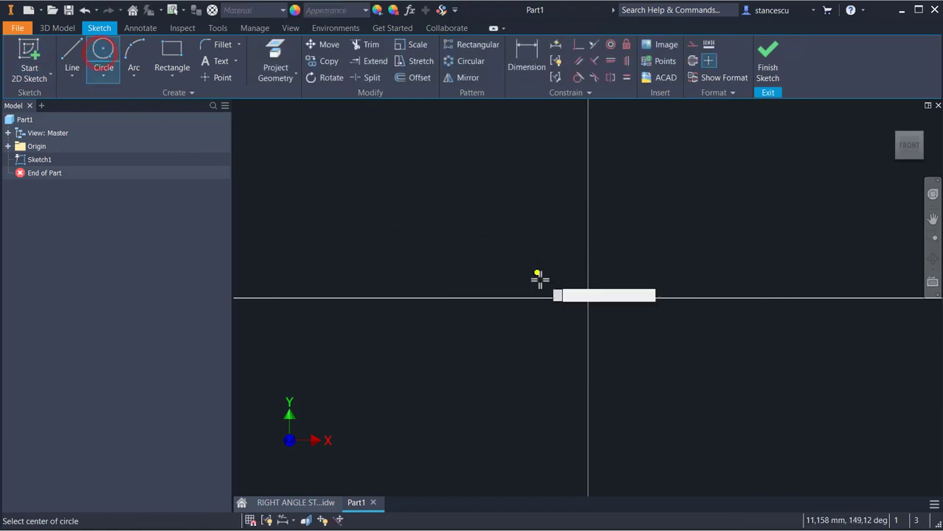
click(588, 298)
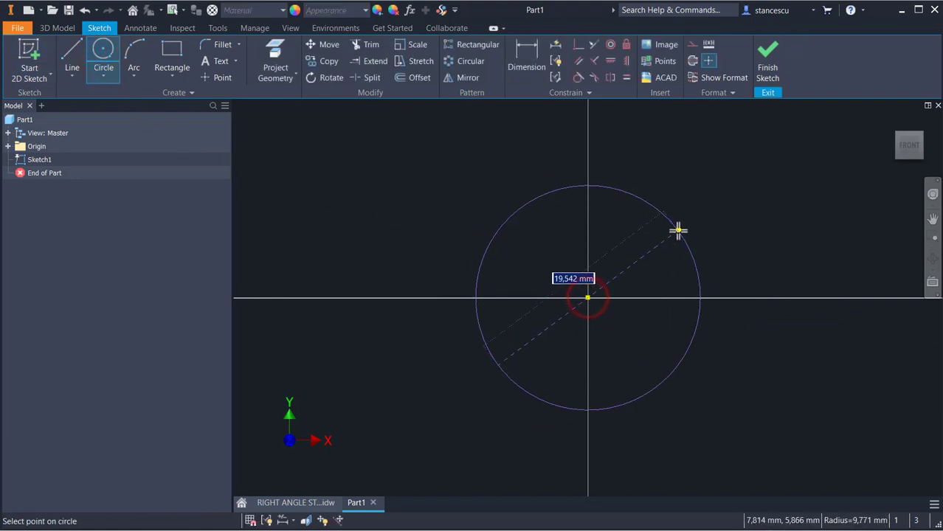
text(4)
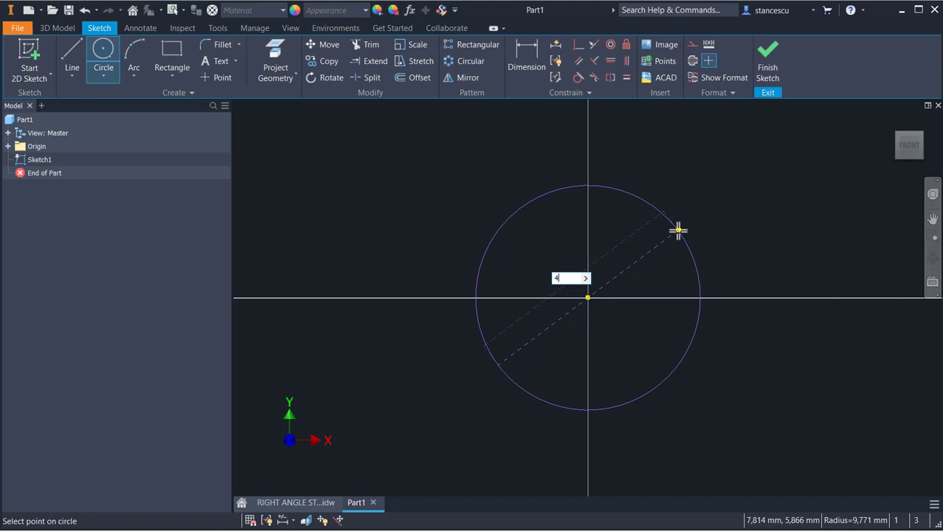
key(BackSpace)
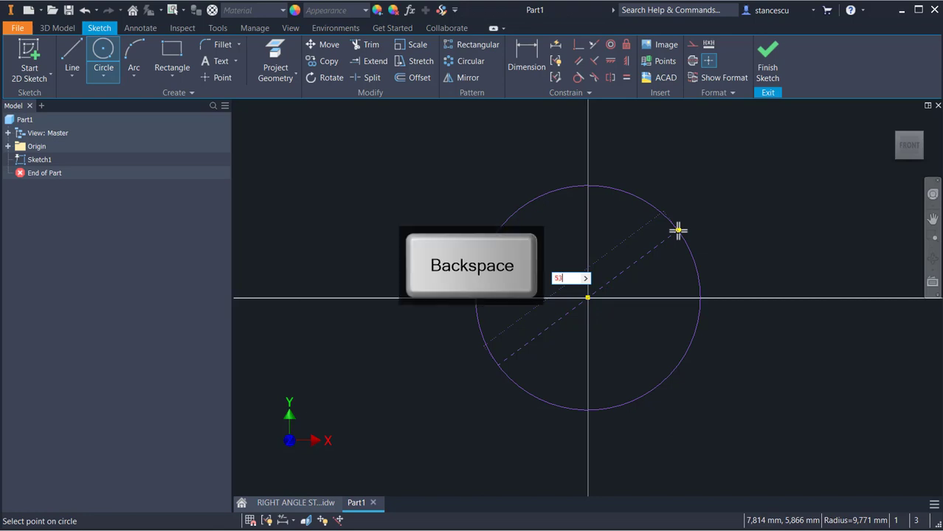
text(52)
key(Return)
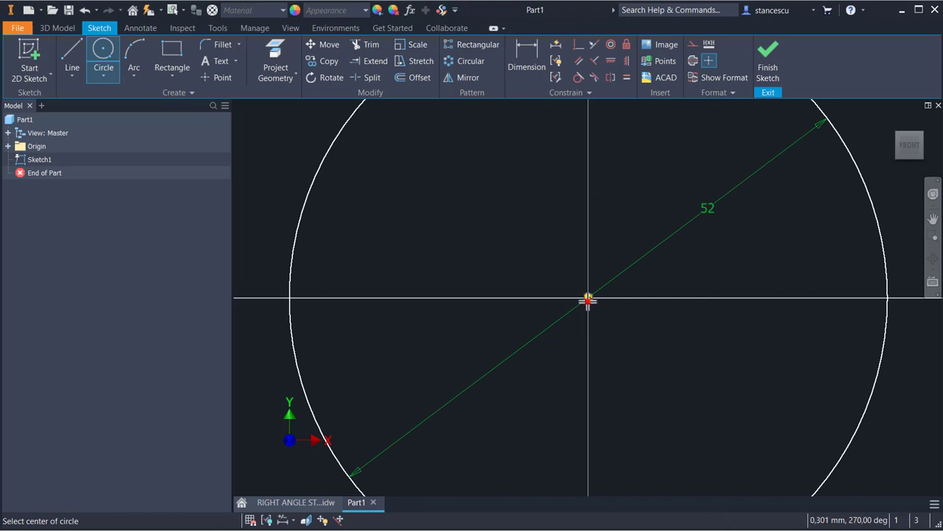
Step: Draw a second circle around the origin inside the 52 mm circle and dimension its diameter to 42 mm
click(588, 299)
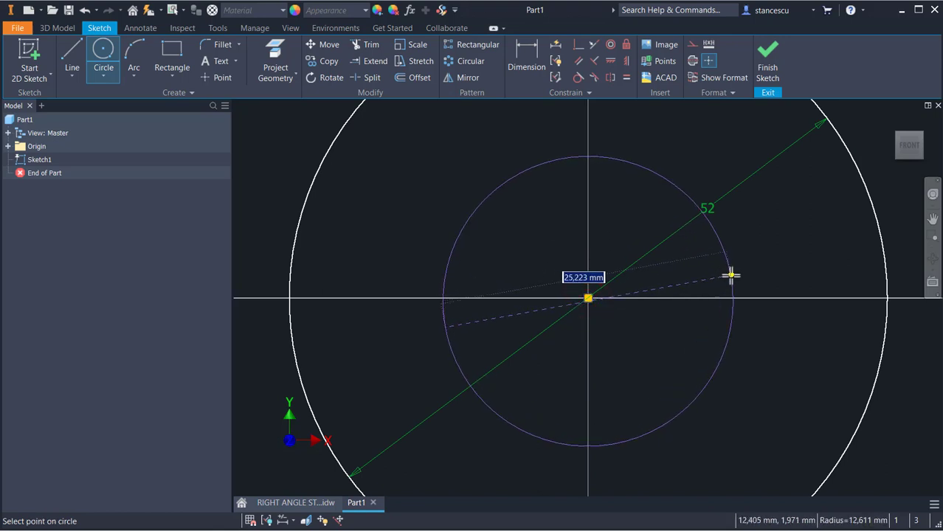
click(731, 276)
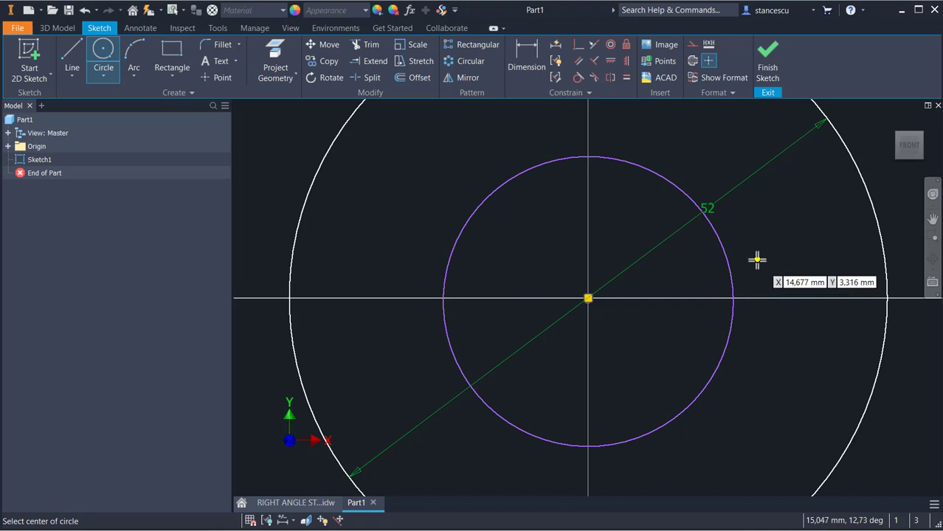
click(521, 54)
click(729, 267)
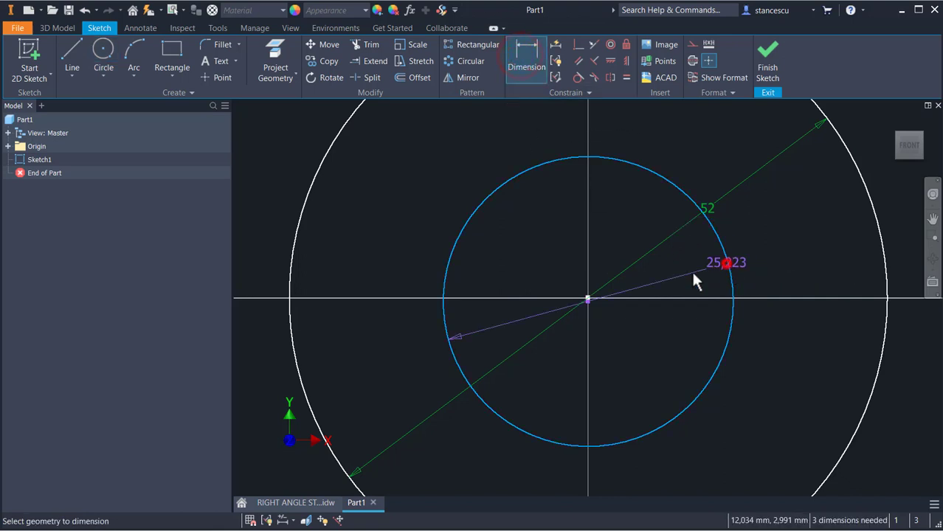
click(688, 270)
text(42)
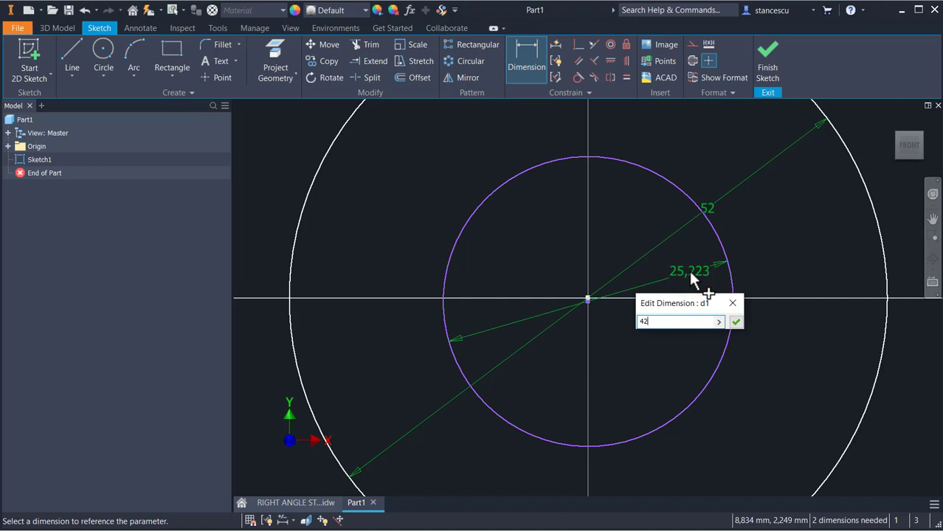
key(Return)
scroll(687, 285, down, 3)
scroll(686, 292, down, 2)
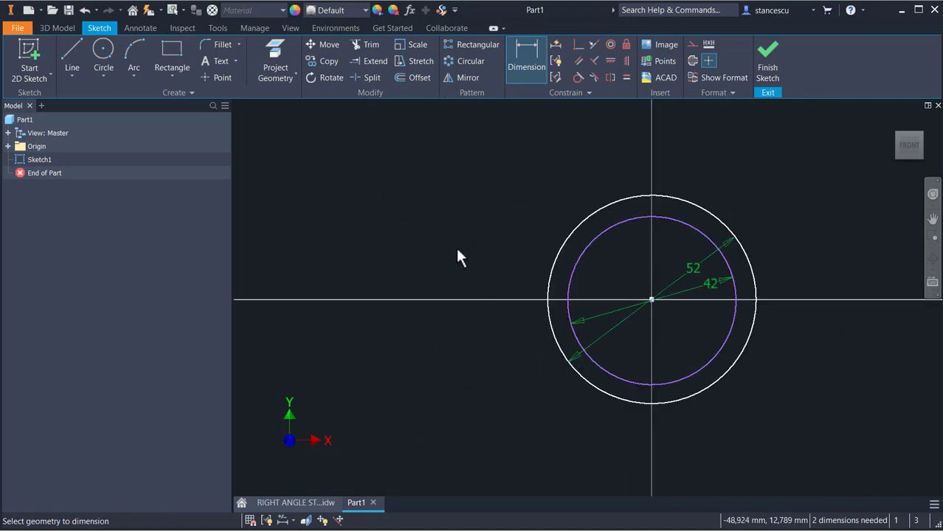
Step: Apply a coincident constraint between the 42 mm circle's centre and the sketch origin
scroll(668, 319, up, 6)
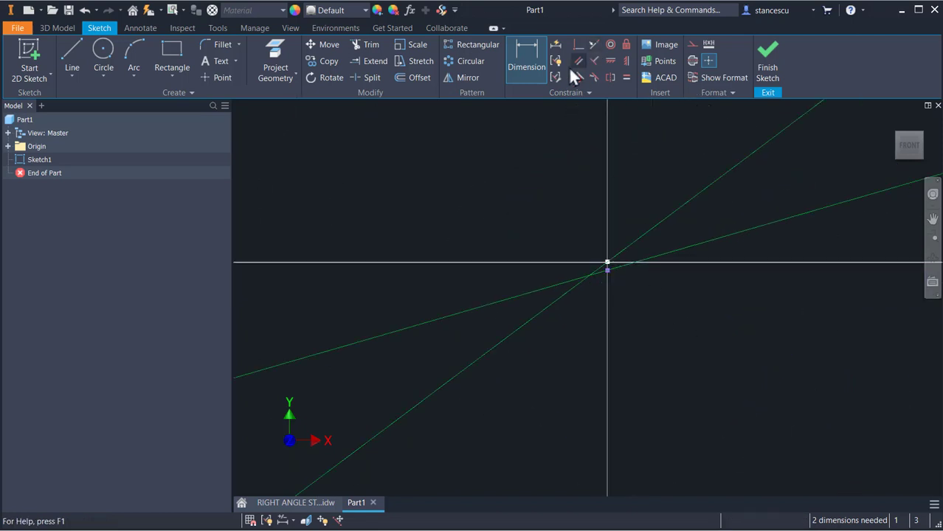
click(579, 46)
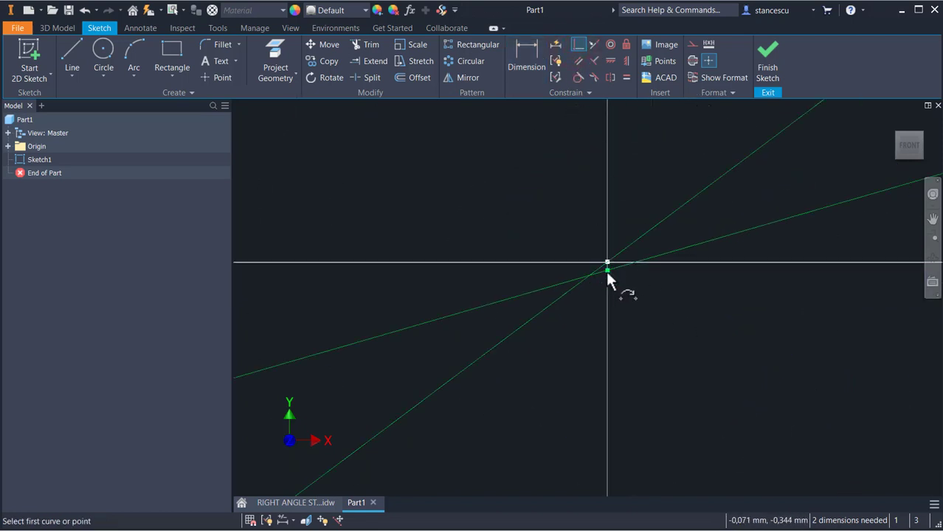
click(606, 267)
scroll(670, 333, down, 4)
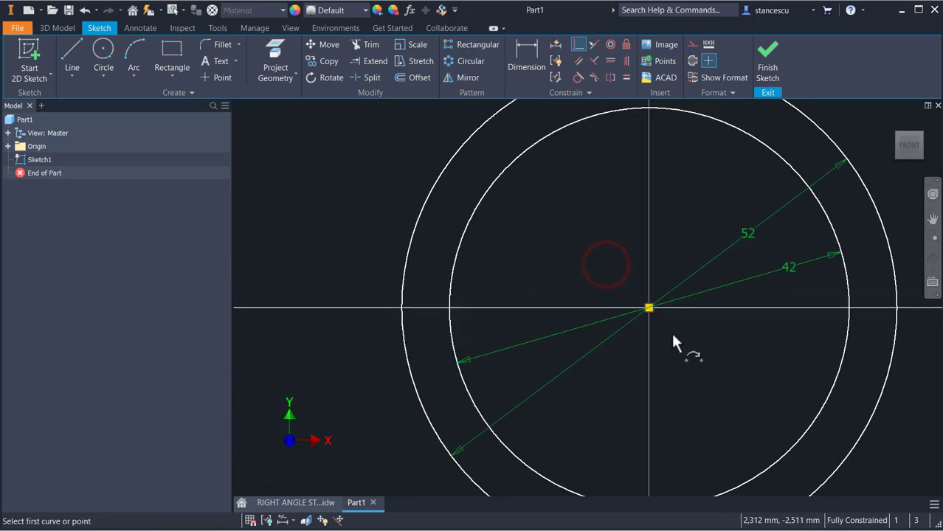
scroll(672, 338, down, 5)
scroll(674, 341, up, 4)
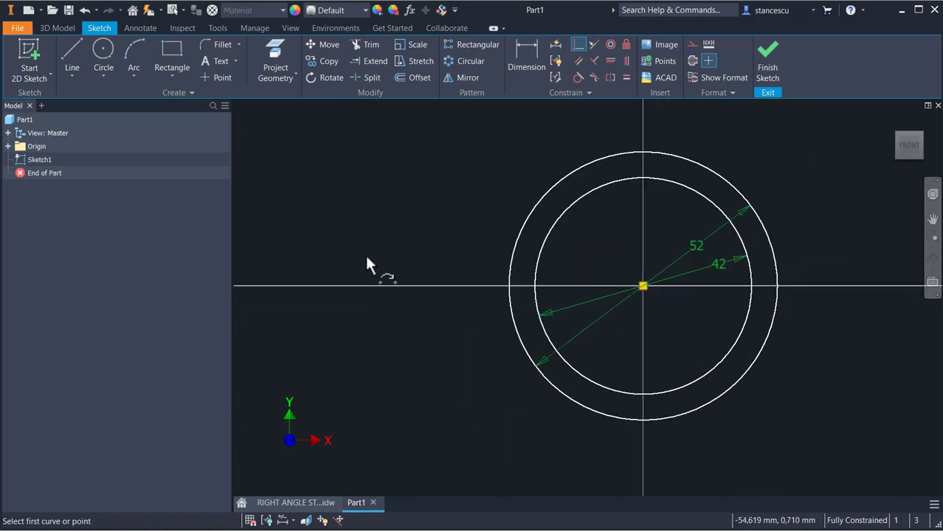
Step: Draw a rectangle about 20 by 38 mm overlapping the rings' left side and constrain its lower-right corner onto the 52 mm circle
click(172, 51)
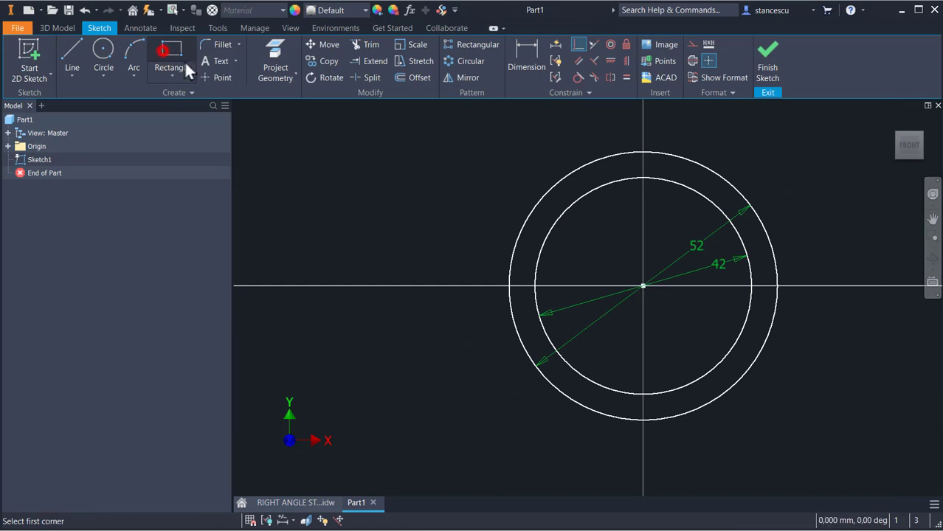
click(543, 197)
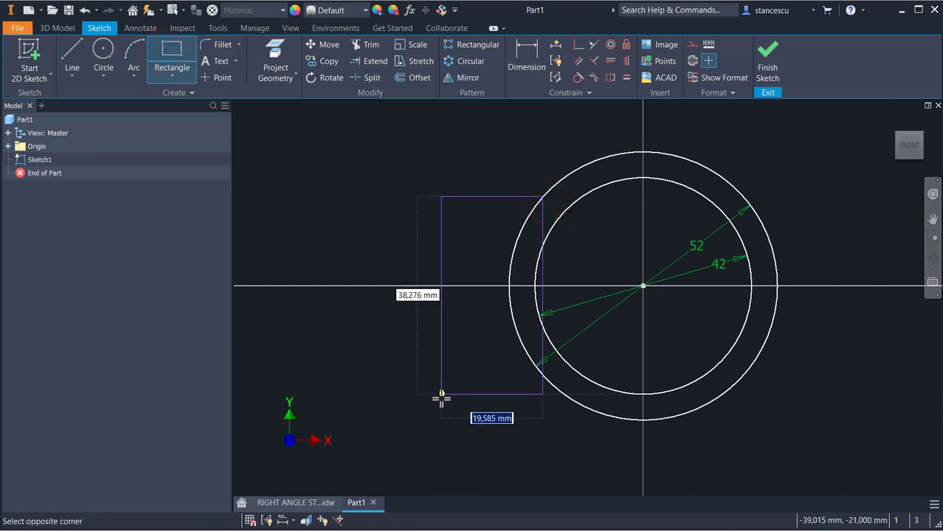
click(441, 398)
click(578, 46)
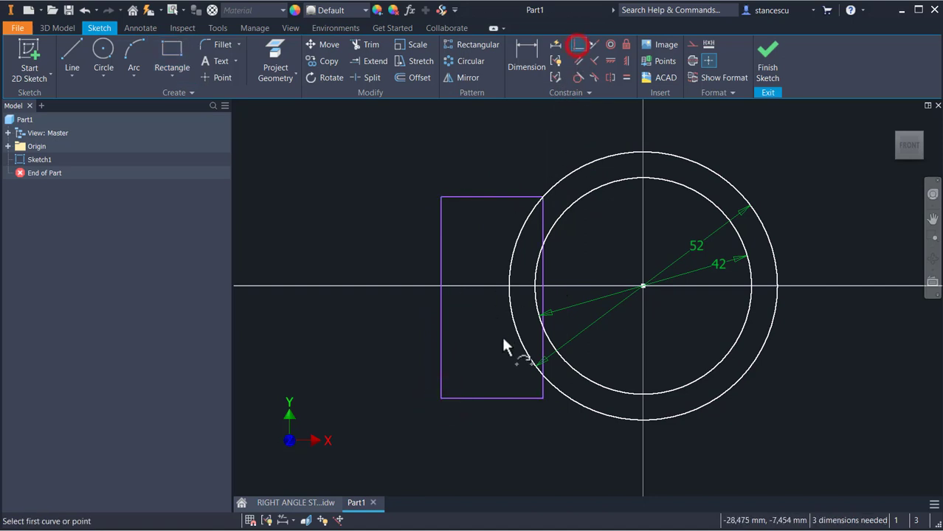
click(543, 397)
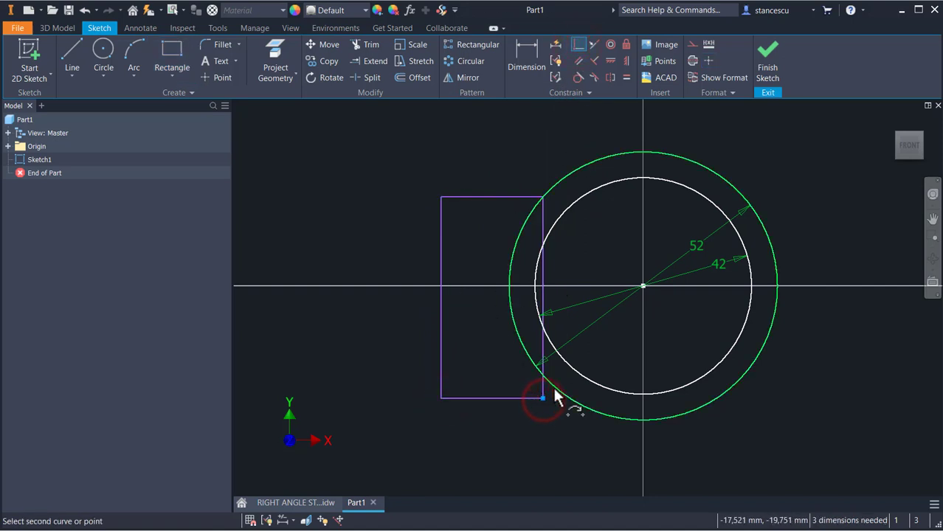
click(553, 385)
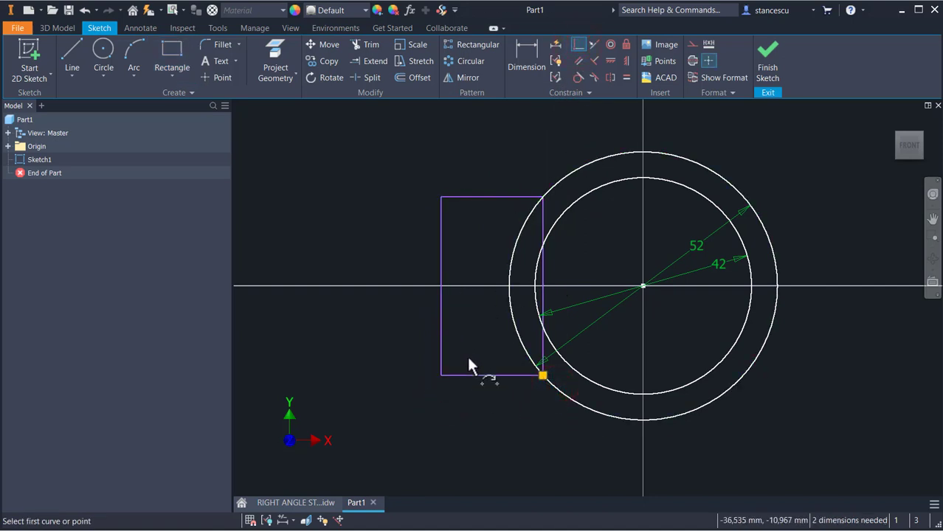
Step: Draw a narrow rectangle about 34 by 6 mm from the lug's left edge towards the centre and make its right edge's midpoint coincident with the origin
click(169, 45)
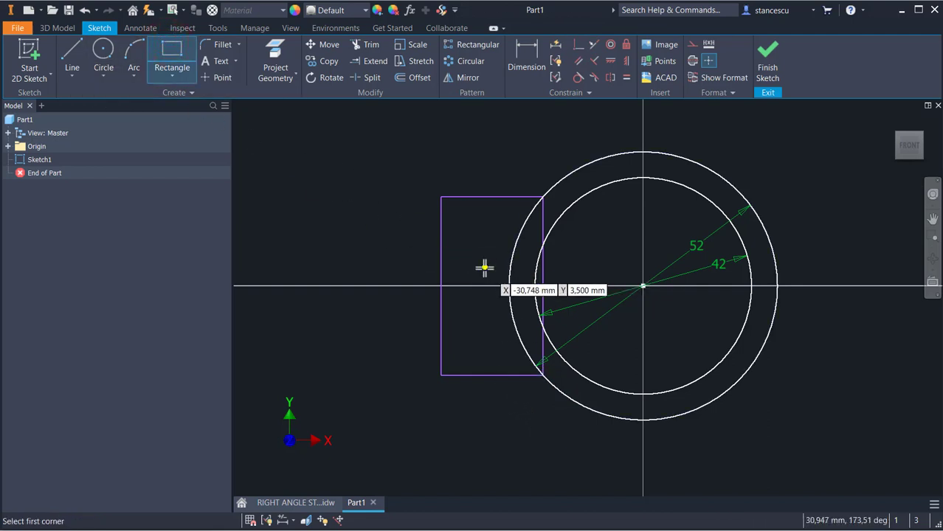
click(442, 269)
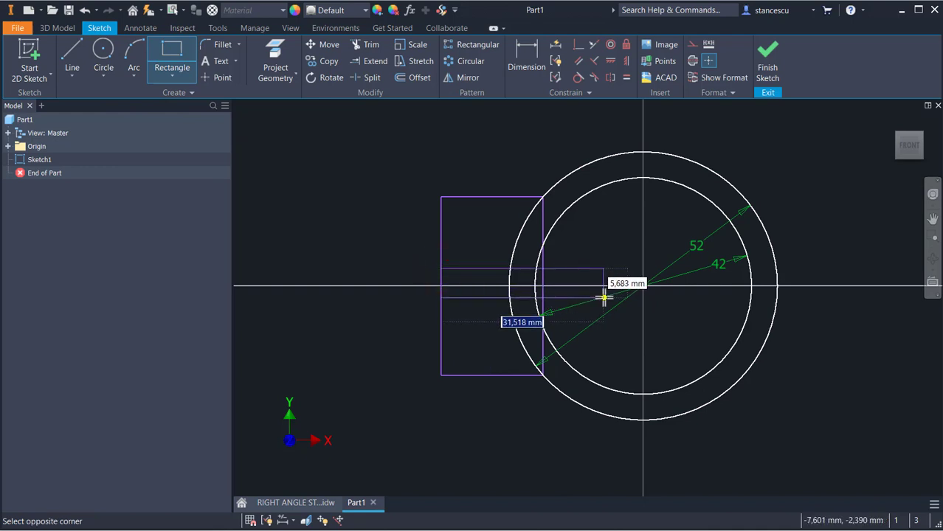
click(616, 298)
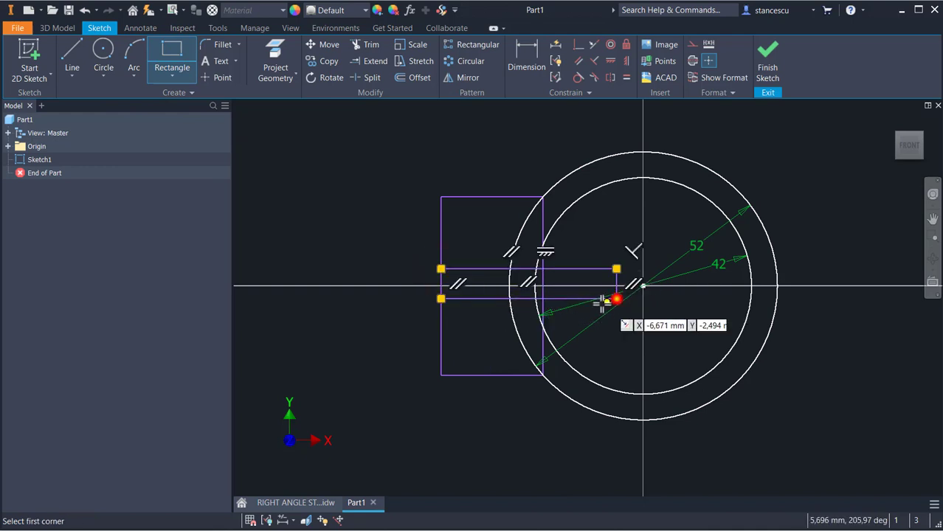
click(579, 44)
scroll(619, 286, up, 3)
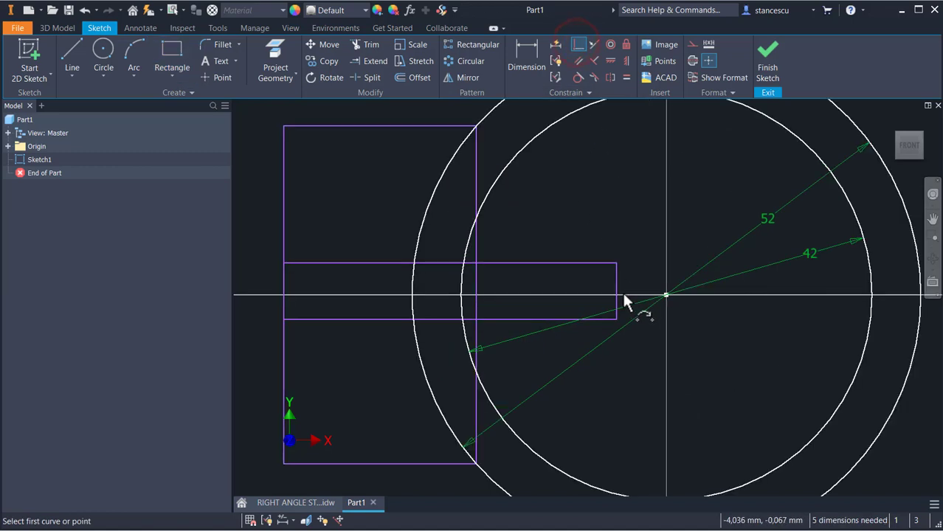
click(665, 293)
scroll(657, 324, up, 3)
Step: Draw a rectangle about 15 by 27 mm downward from the bottom of the 52 mm circle and constrain its upper-right corner onto that circle
middle_drag(699, 337, 701, 197)
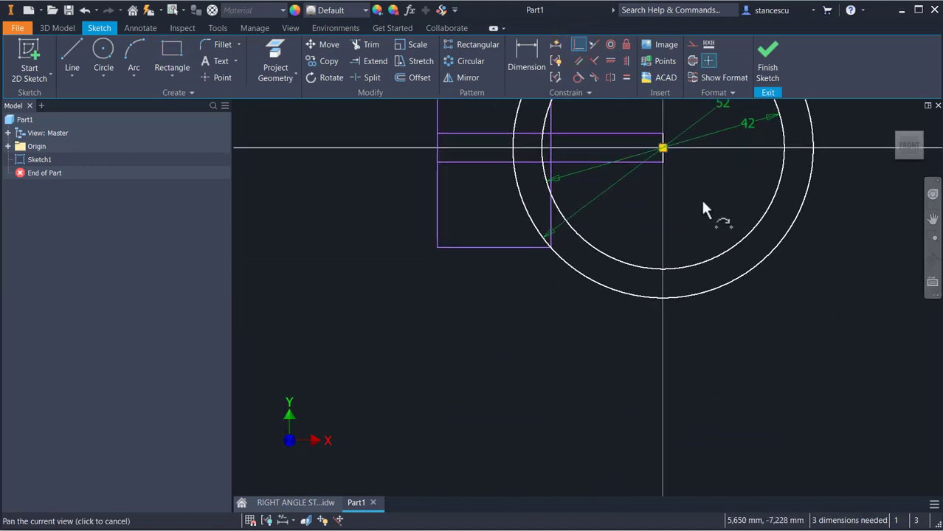
click(177, 57)
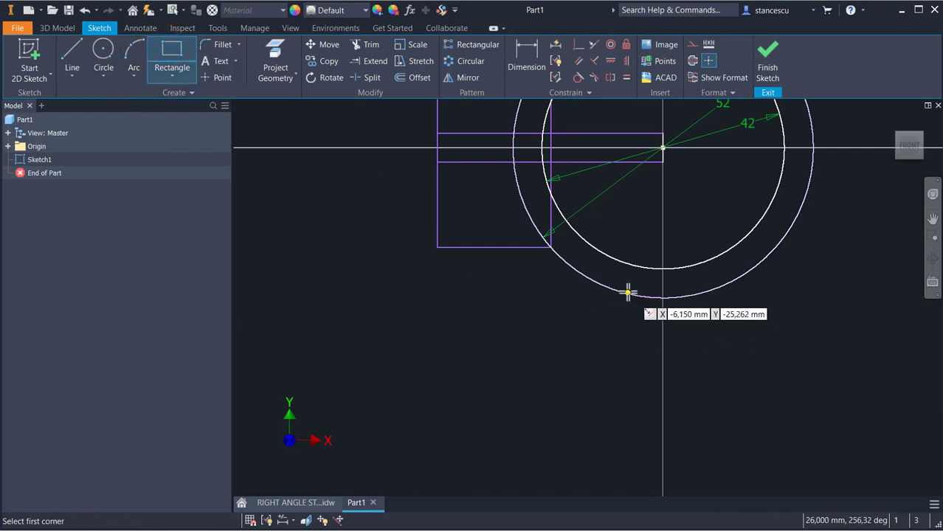
click(627, 294)
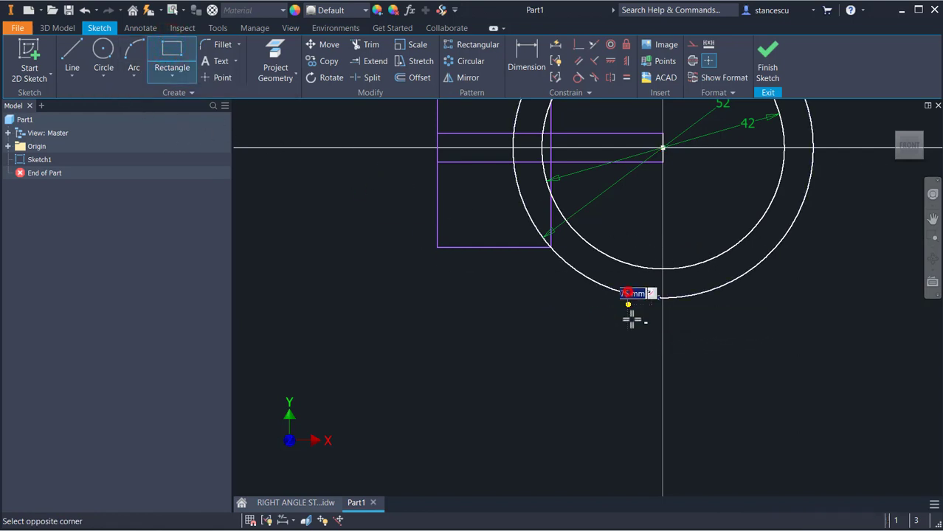
click(711, 451)
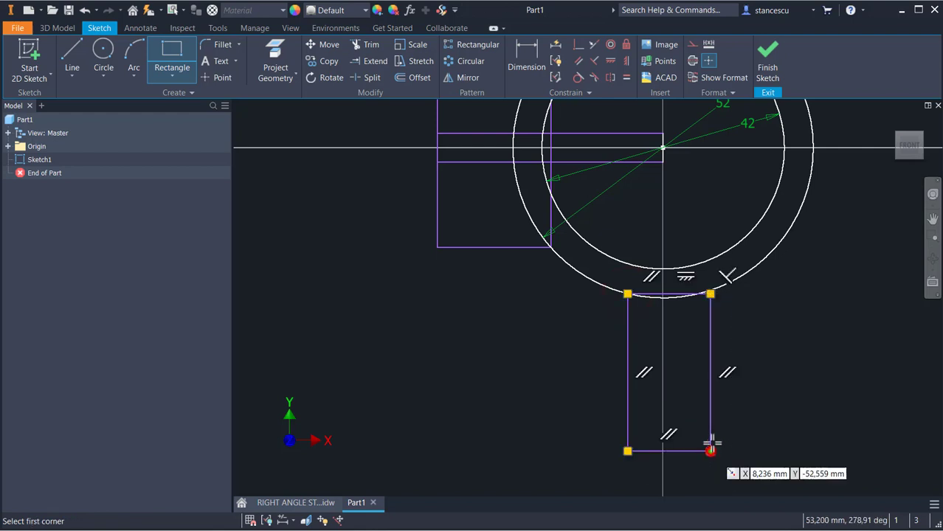
click(578, 46)
click(709, 293)
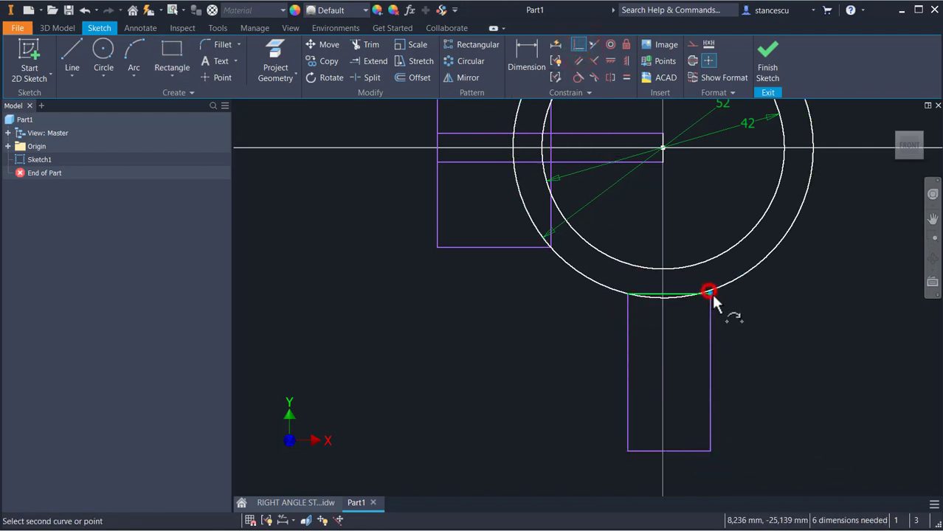
click(722, 285)
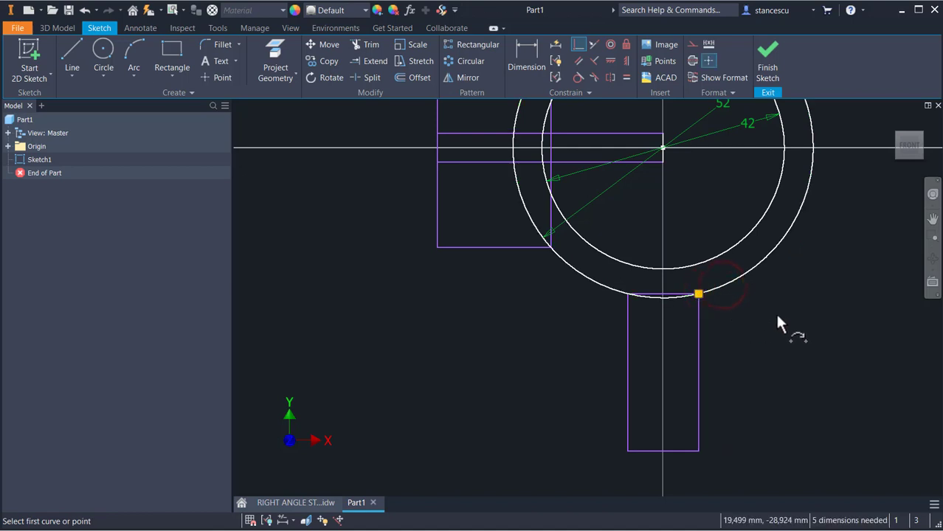
Step: Dimension the height of the lug rectangle beside the rings to 38 mm
scroll(772, 312, down, 3)
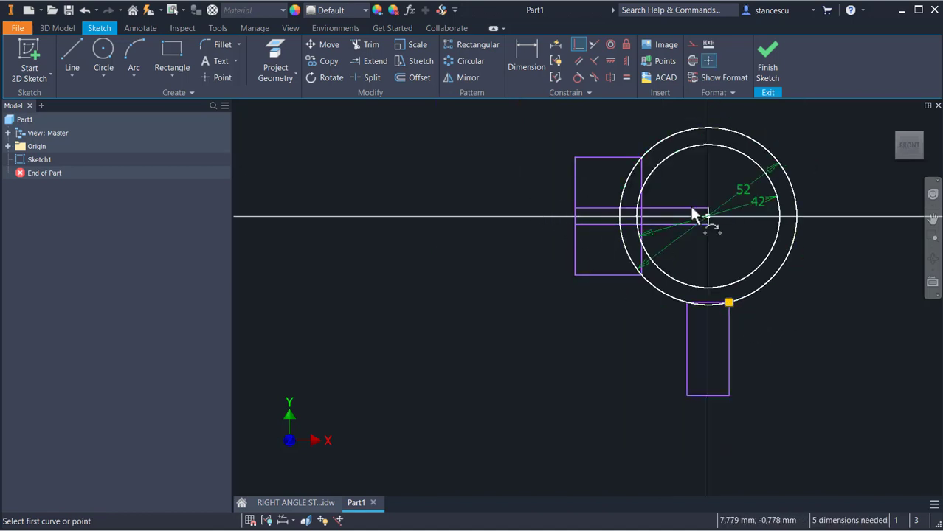
mouse_move(637, 354)
middle_down()
mouse_move(587, 333)
mouse_move(595, 354)
middle_up()
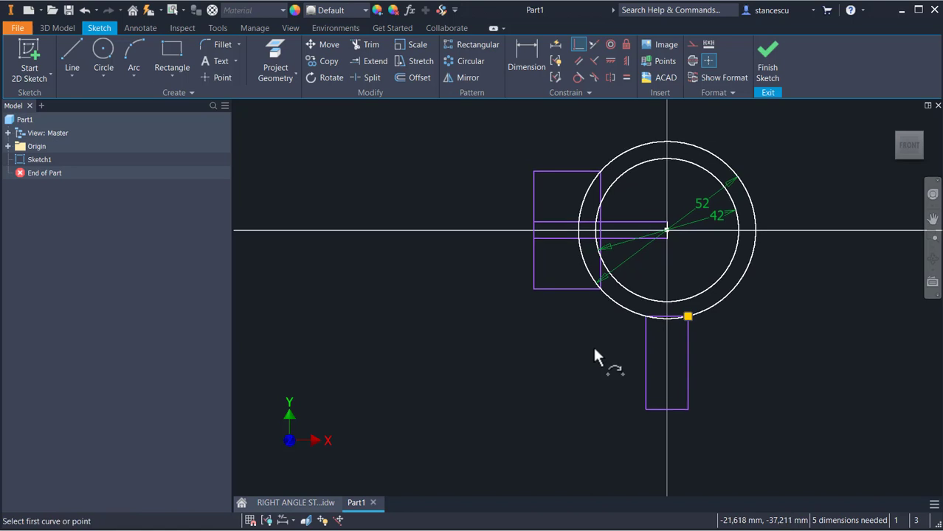
click(526, 53)
click(552, 171)
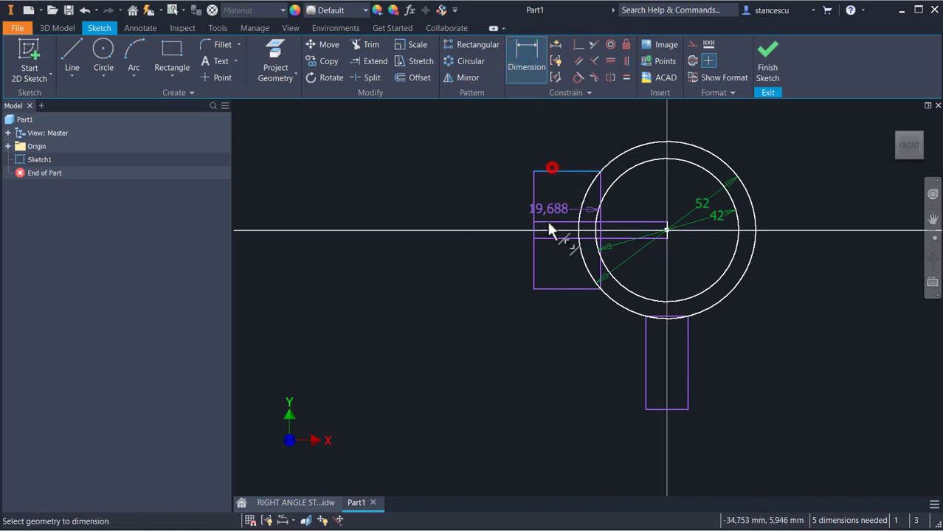
click(547, 288)
click(485, 217)
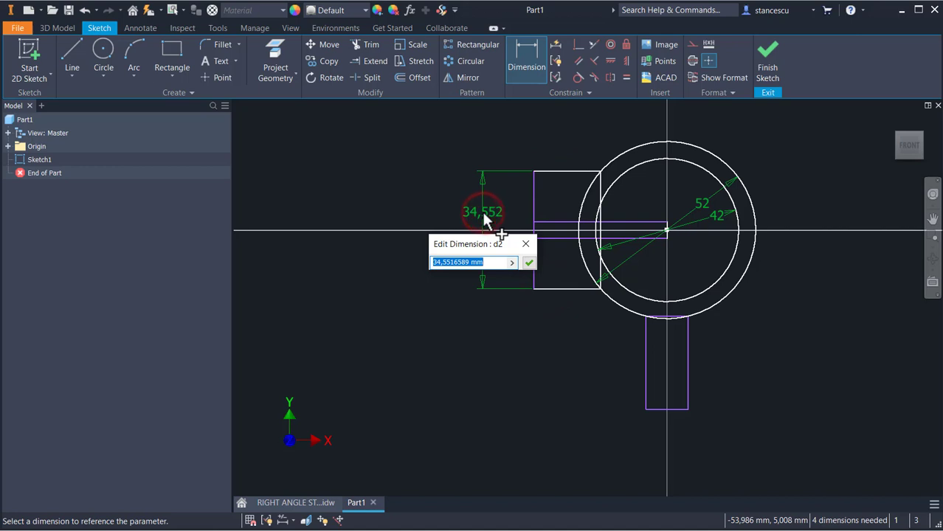
text(38)
key(Return)
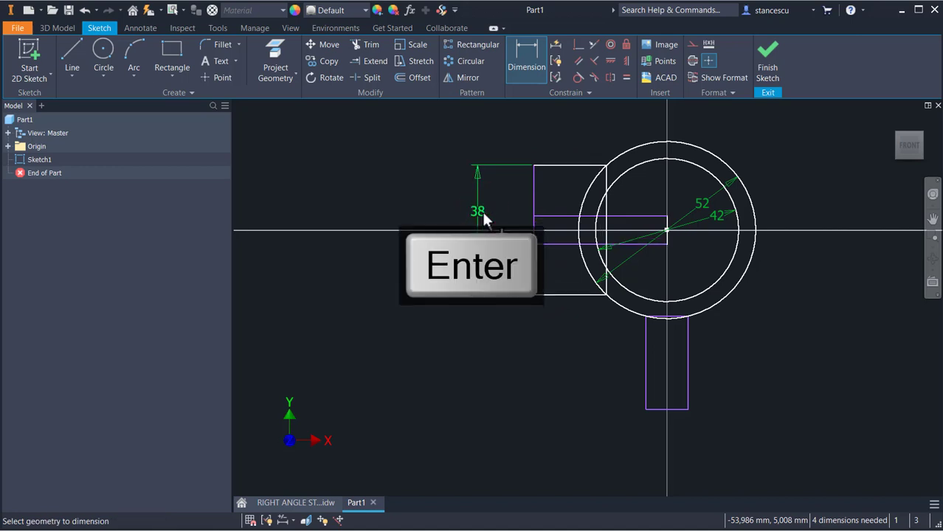
Step: Dimension the height of the narrow slot rectangle through the lug to 2 mm
click(559, 217)
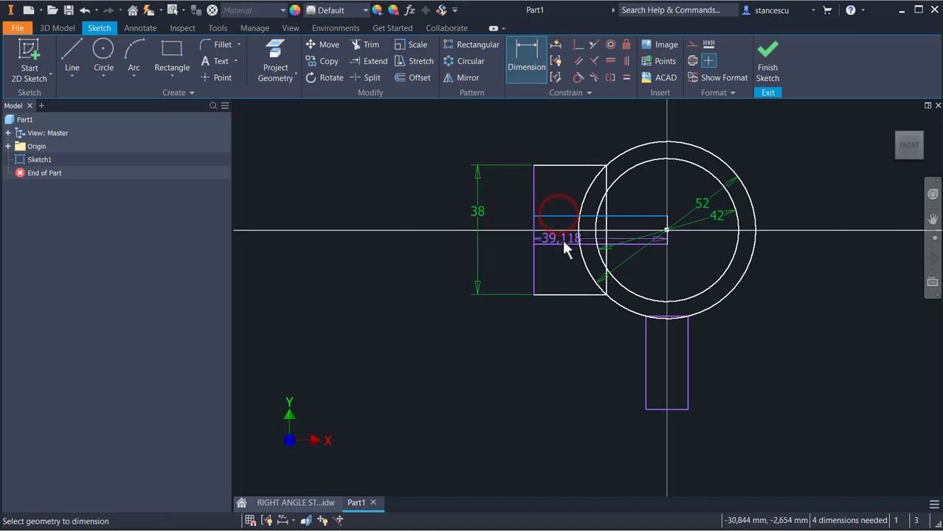
click(560, 242)
click(512, 252)
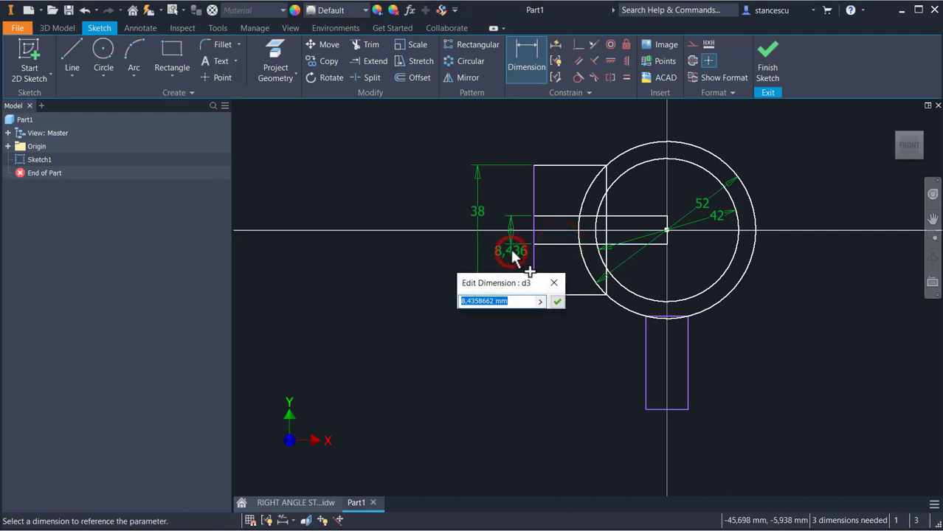
text(8)
key(Return)
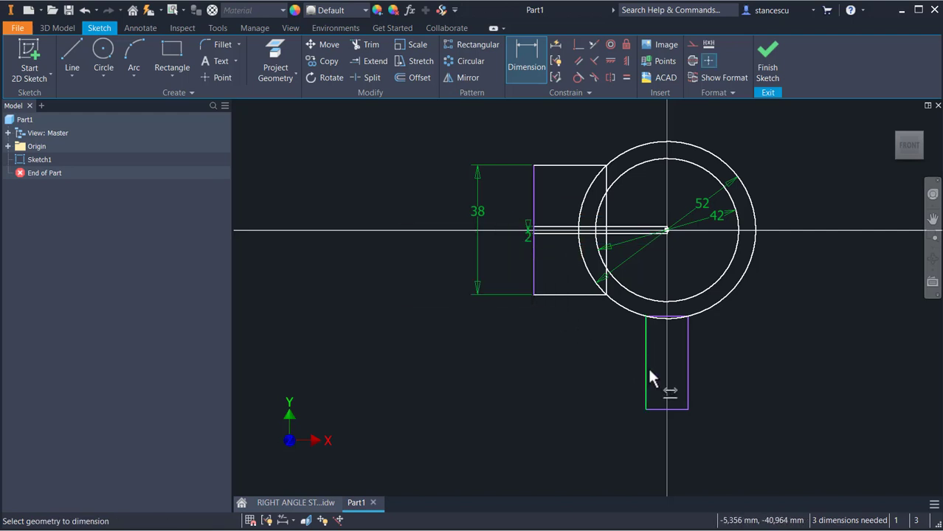
Step: Dimension the width of the rib rectangle below the rings to 5 mm
click(646, 367)
click(686, 369)
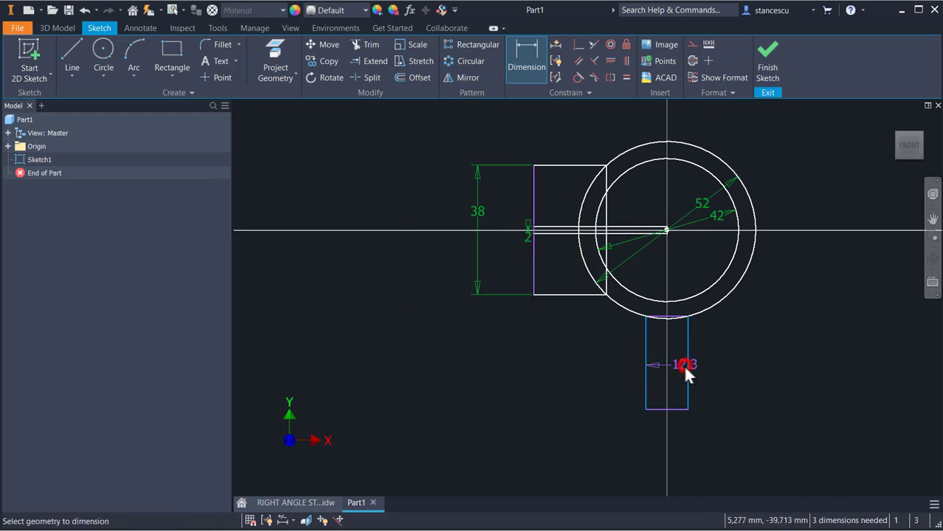
click(725, 356)
text(5)
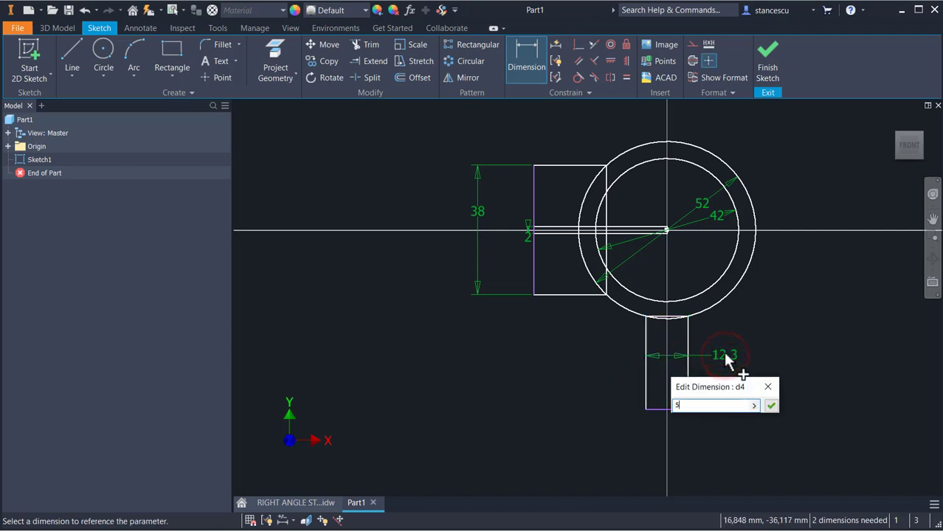
key(Return)
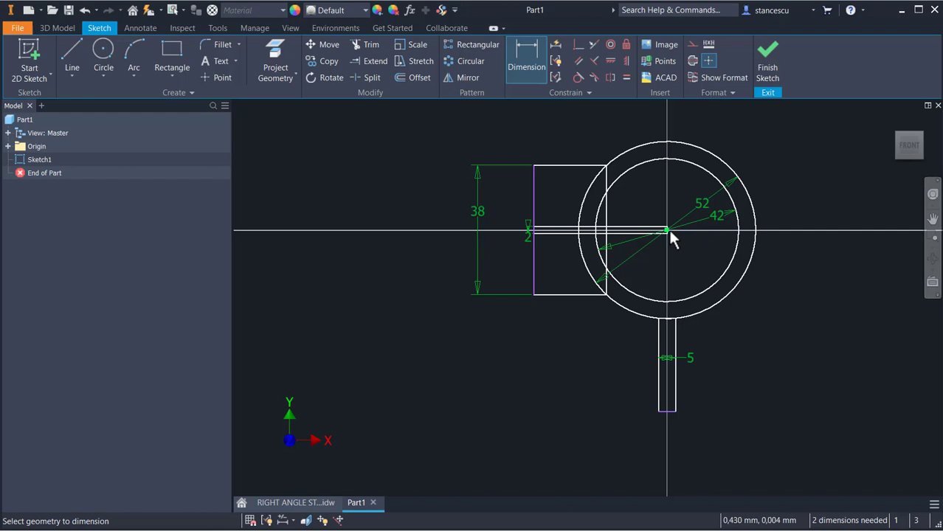
Step: Dimension the vertical distance from the sketch origin to the rib rectangle's bottom edge to 47 mm
click(668, 230)
click(667, 413)
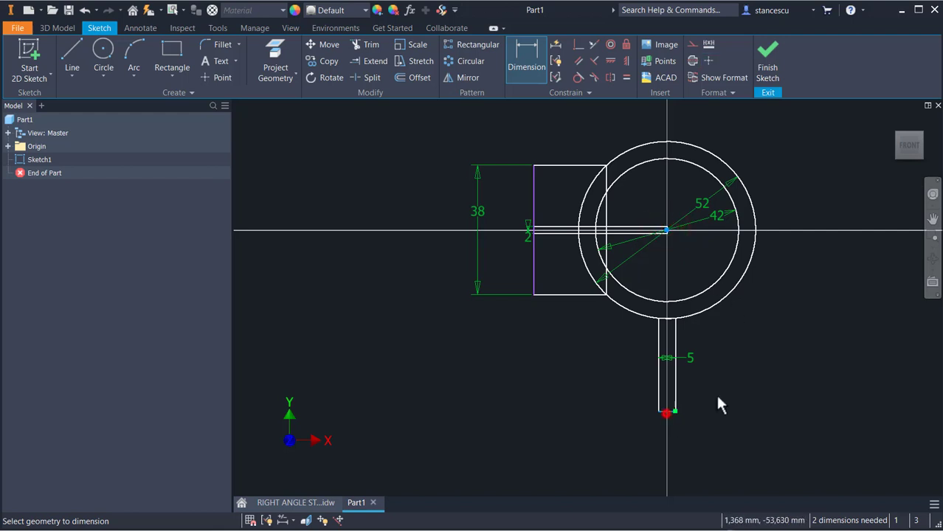
click(794, 301)
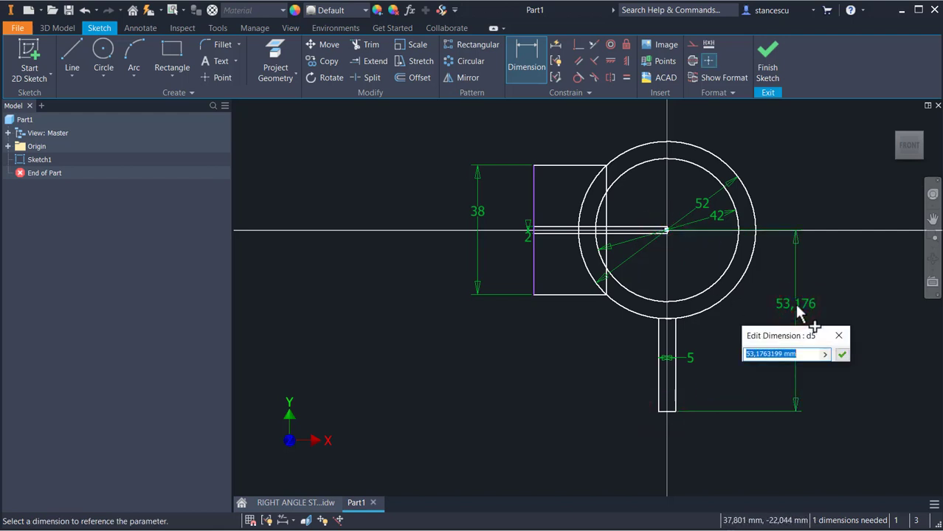
text(47)
key(Return)
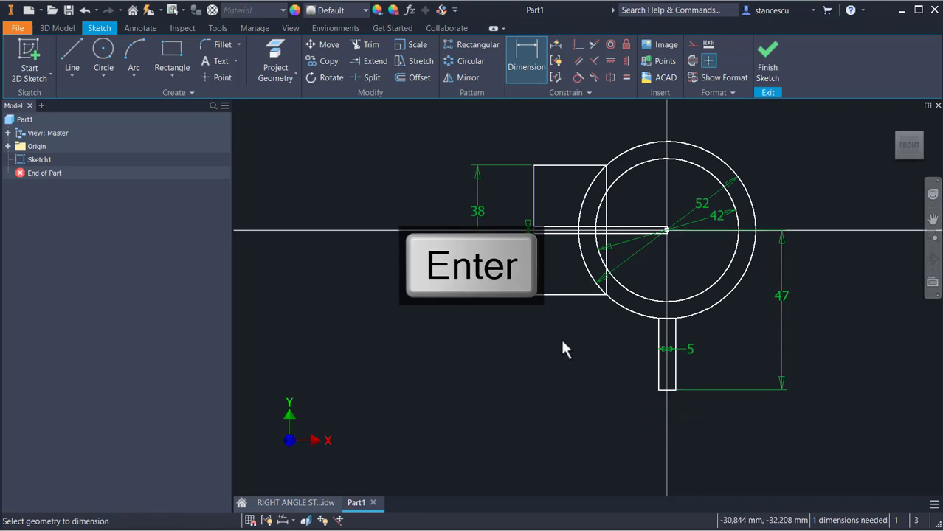
Step: Look up the lug hole's centre distance and the lug's end radius in the lower view of the RIGHT ANGLE STAND.idw drawing
click(294, 502)
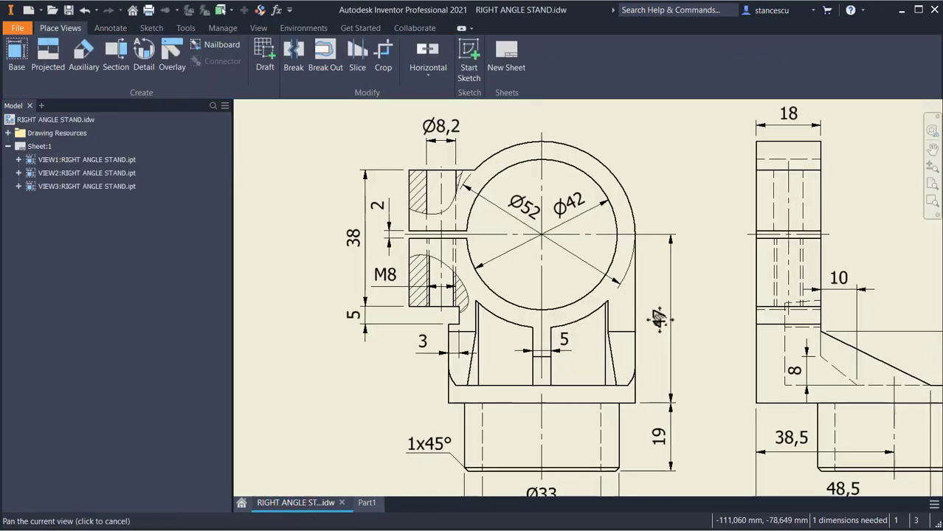
middle_drag(659, 320, 593, 85)
middle_drag(626, 247, 603, 87)
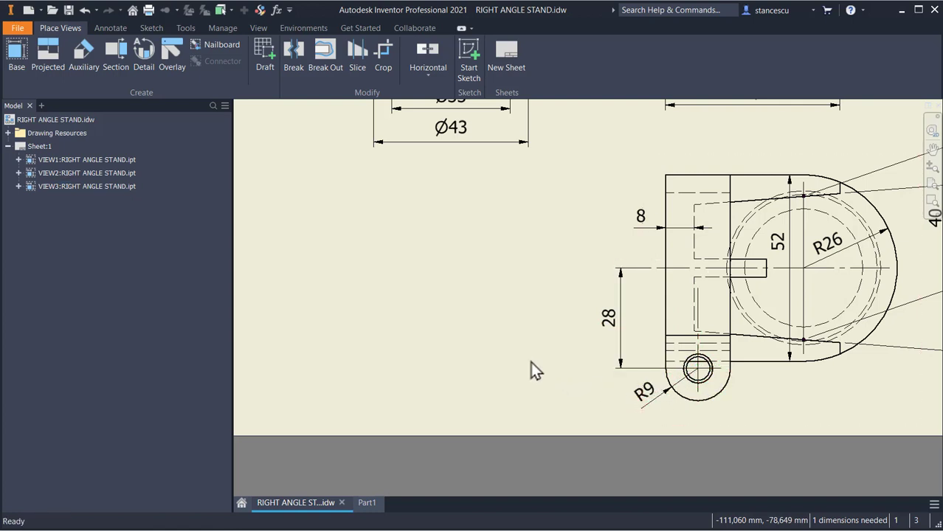
click(619, 366)
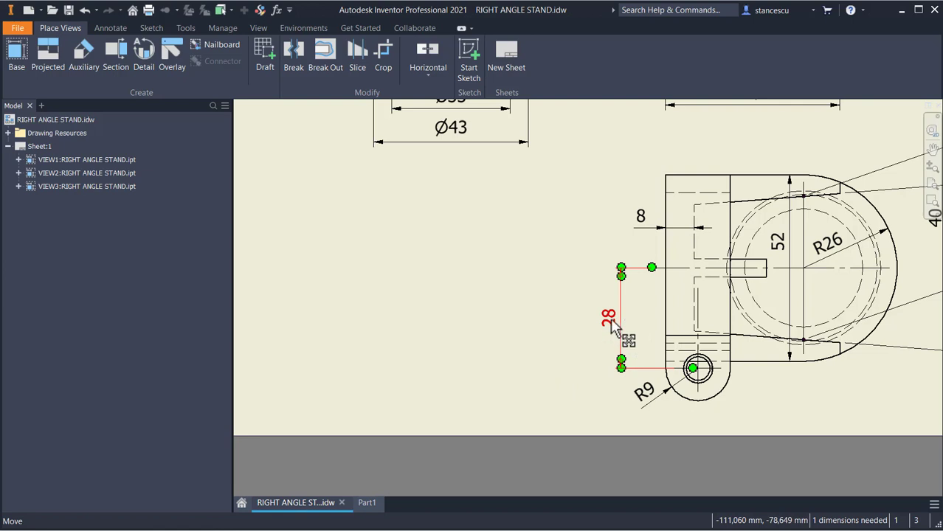
click(652, 395)
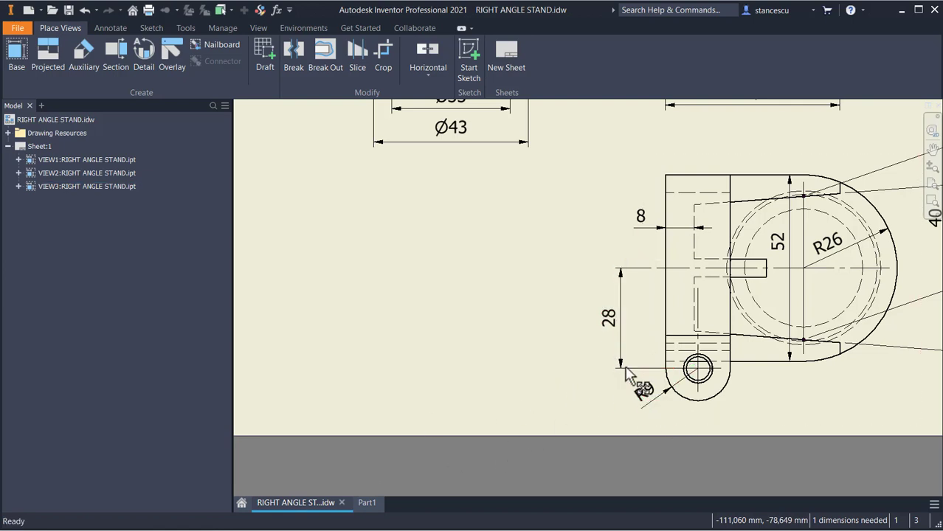
Step: Return to Part1 and dimension the horizontal distance from the lug's outer edge to the sketch origin as 28+9 mm
click(367, 503)
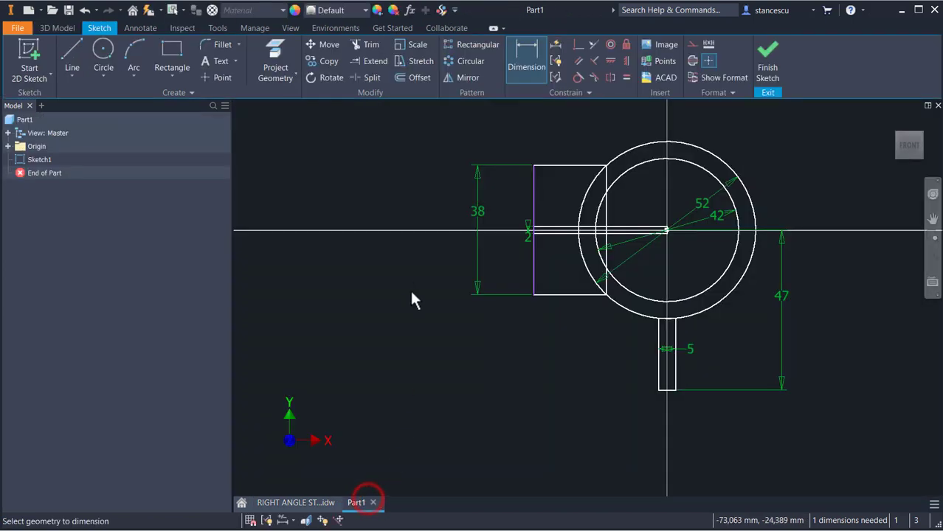
click(527, 59)
click(533, 206)
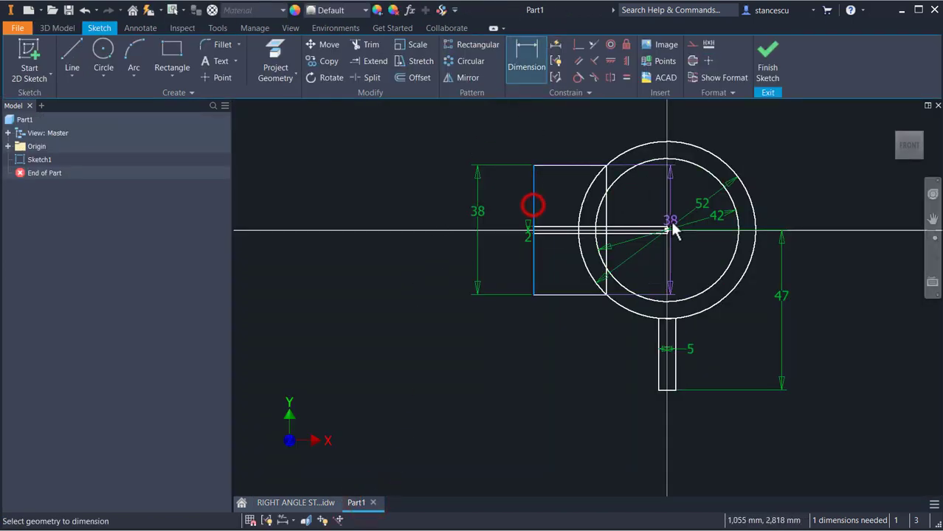
click(667, 231)
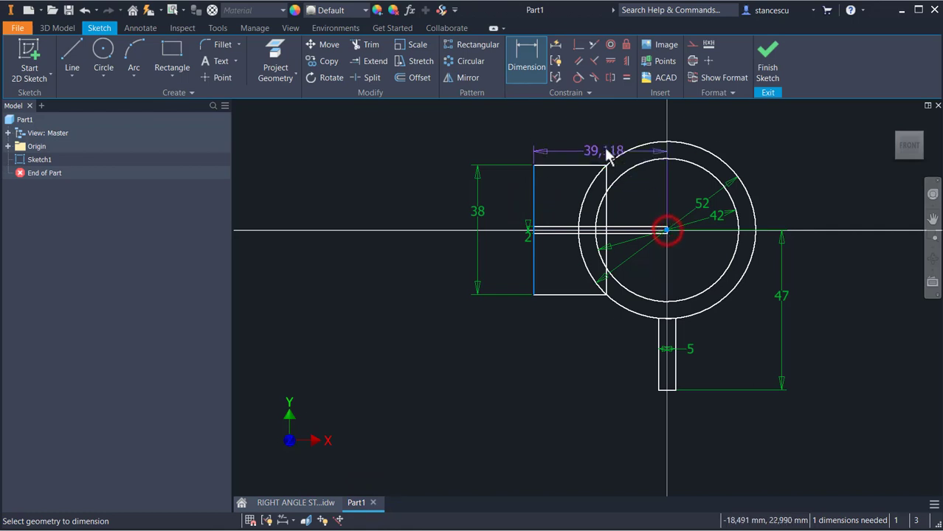
click(604, 124)
text(28)
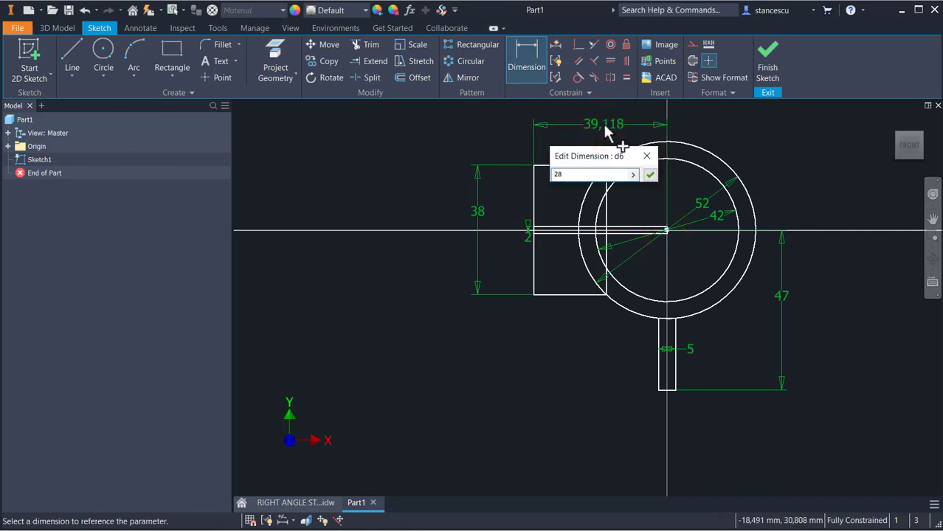
text(+9)
key(Return)
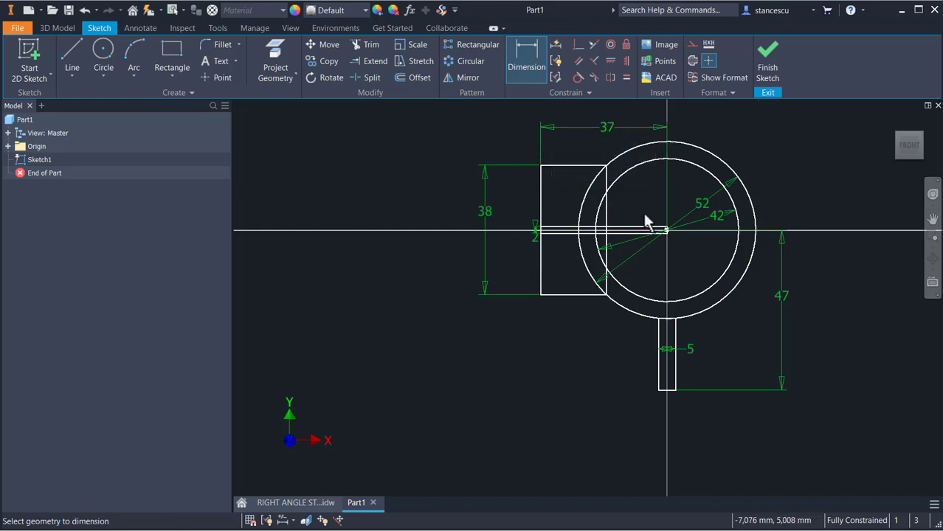
scroll(643, 210, up, 3)
middle_drag(643, 211, 665, 256)
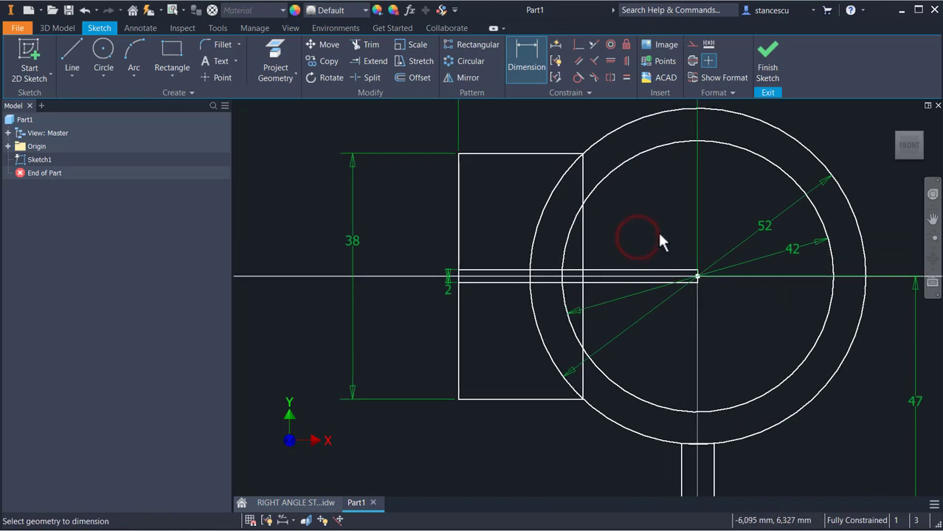
key(Escape)
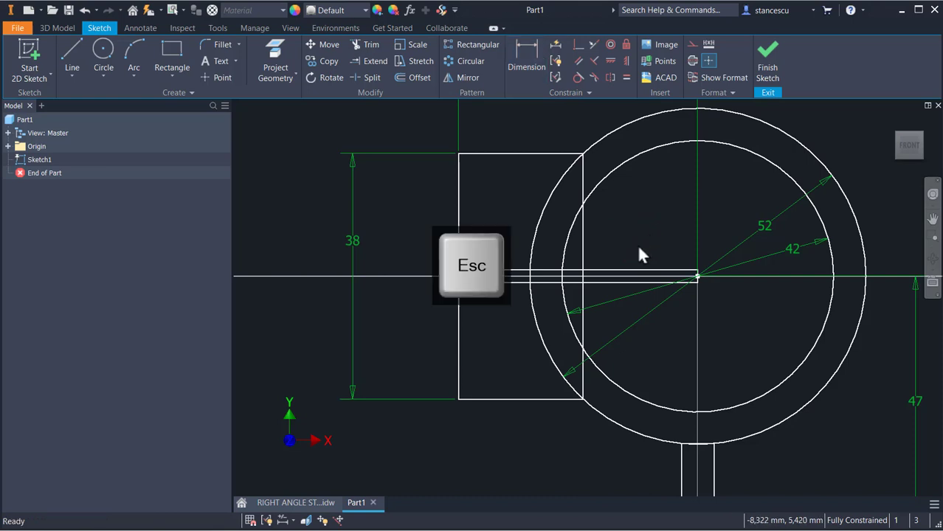
Step: Convert the lug rectangle's inner vertical edge, the rib rectangle's top edge and both end edges of the narrow slot to construction lines
click(583, 251)
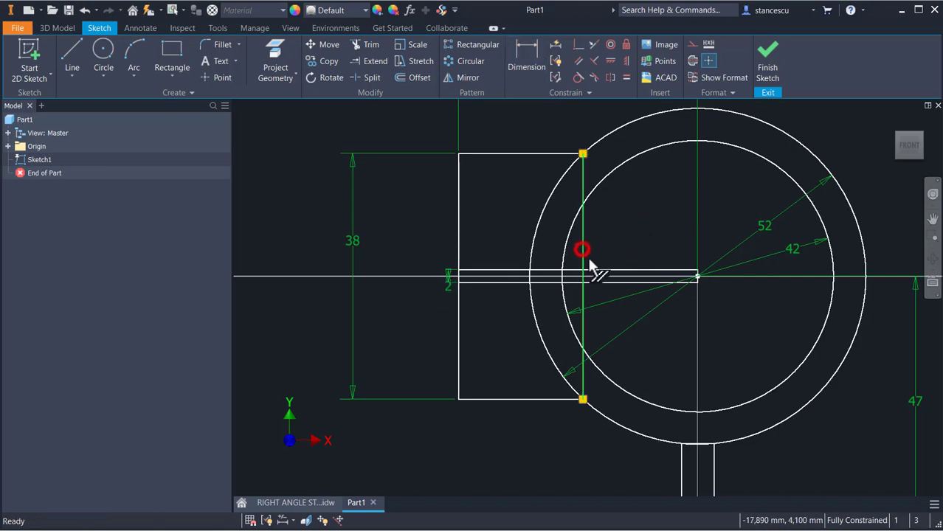
ctrl+click(691, 444)
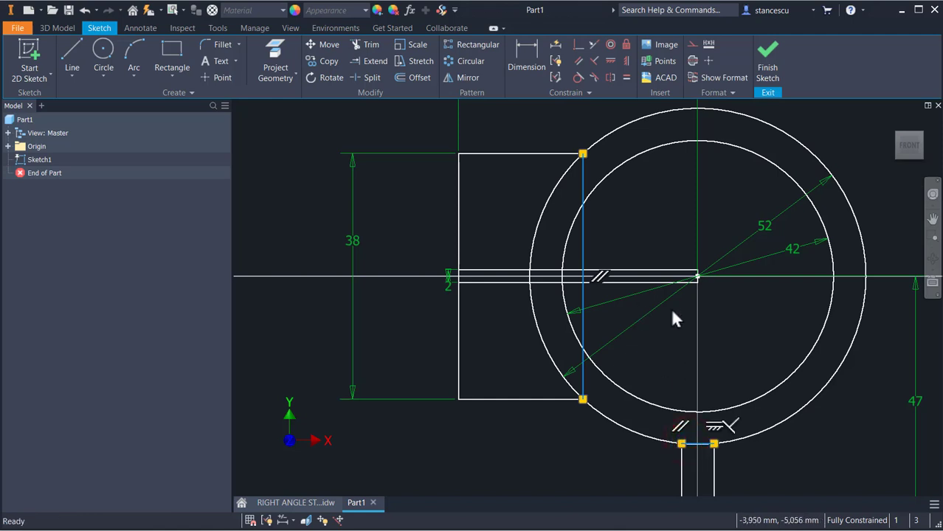
scroll(671, 308, up, 3)
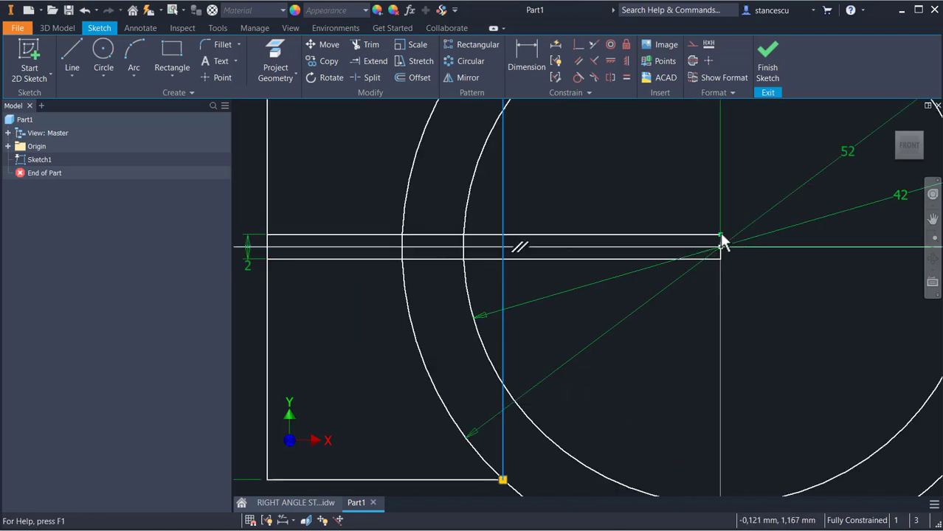
scroll(723, 240, up, 3)
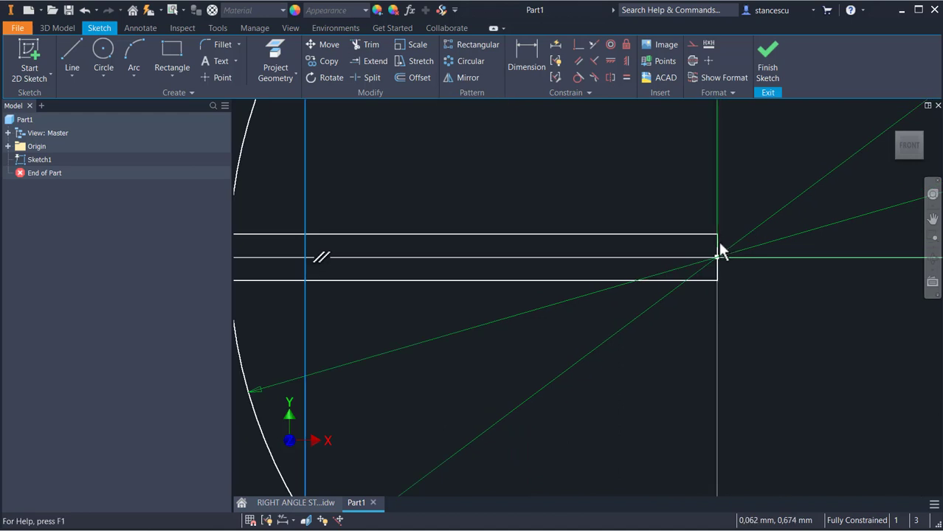
ctrl+drag(693, 217, 721, 303)
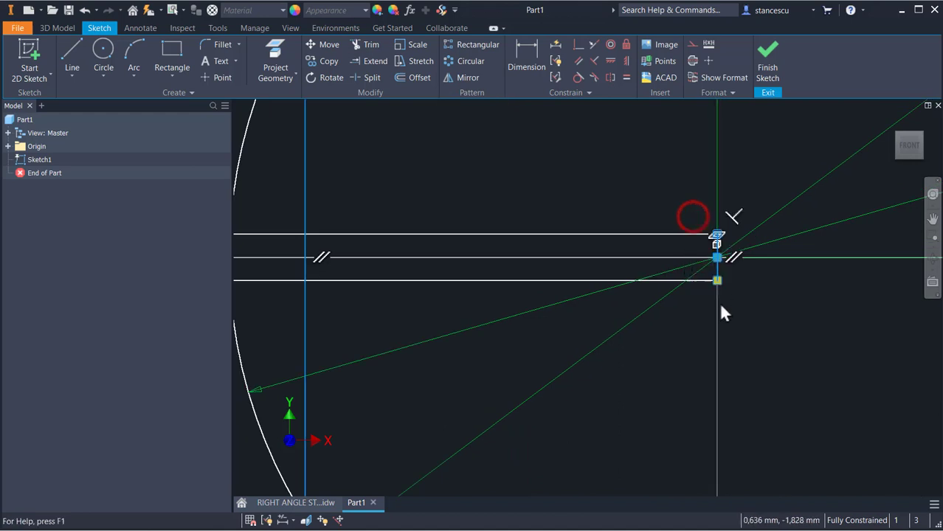
scroll(630, 319, down, 5)
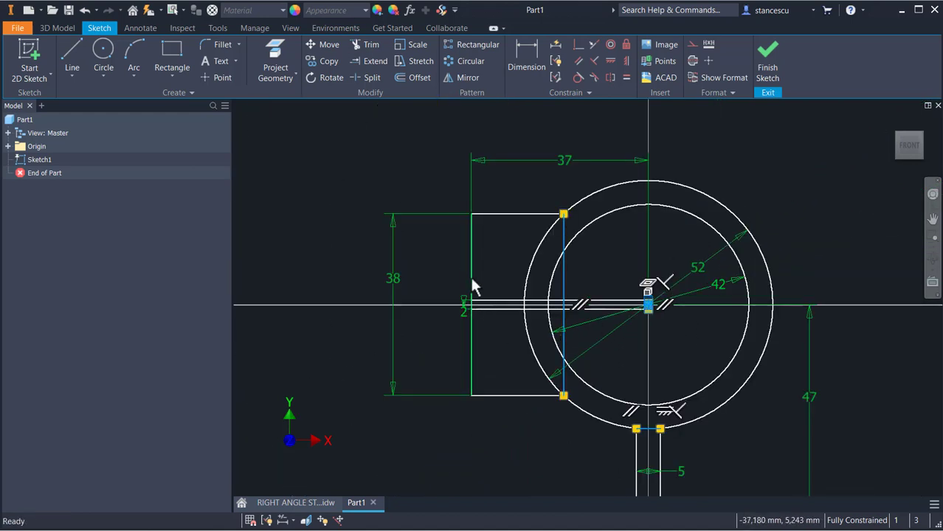
click(452, 269)
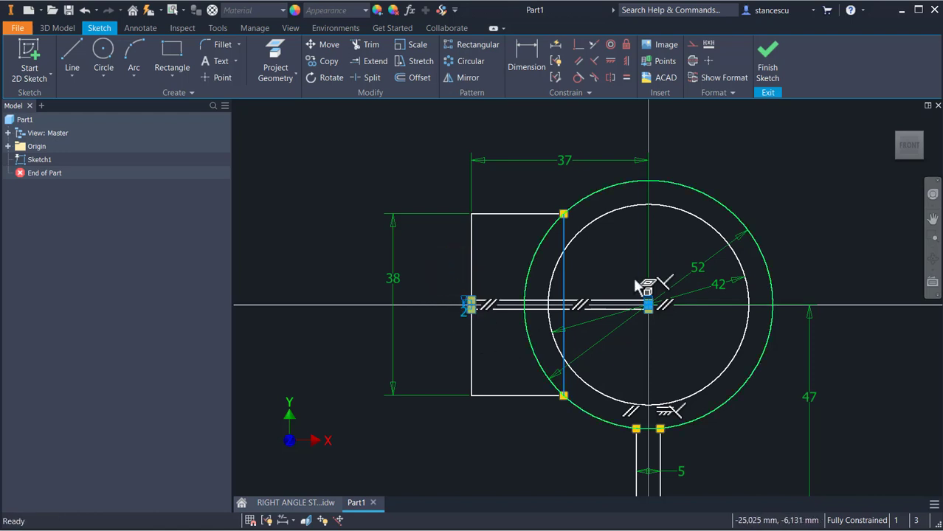
click(692, 46)
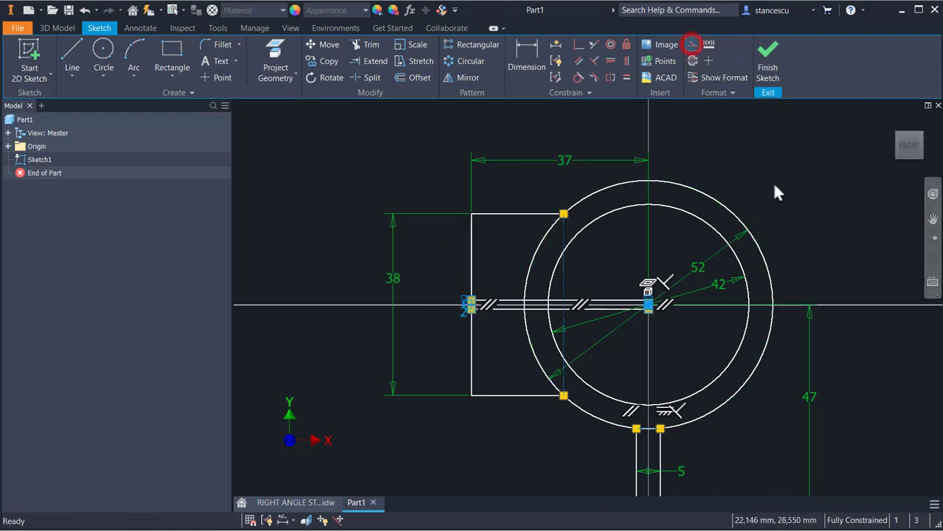
click(781, 177)
Step: Split the outer ring circle where it meets the lug's corners and the two long edges of the slot
middle_drag(646, 323, 694, 267)
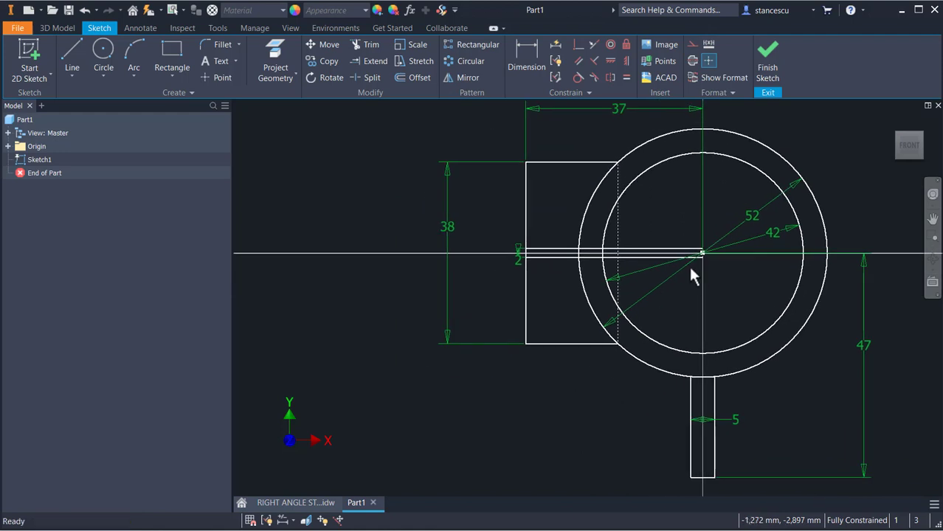
scroll(689, 267, up, 3)
scroll(675, 289, down, 3)
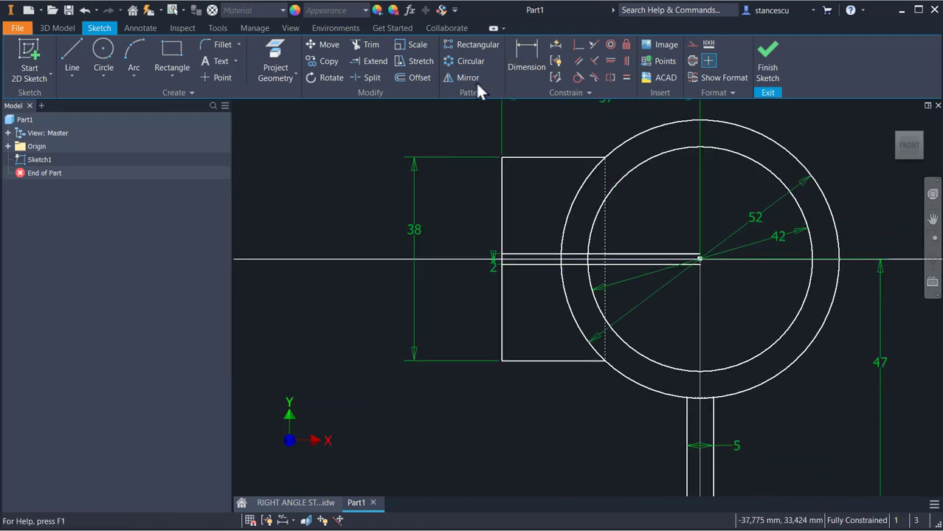
click(367, 77)
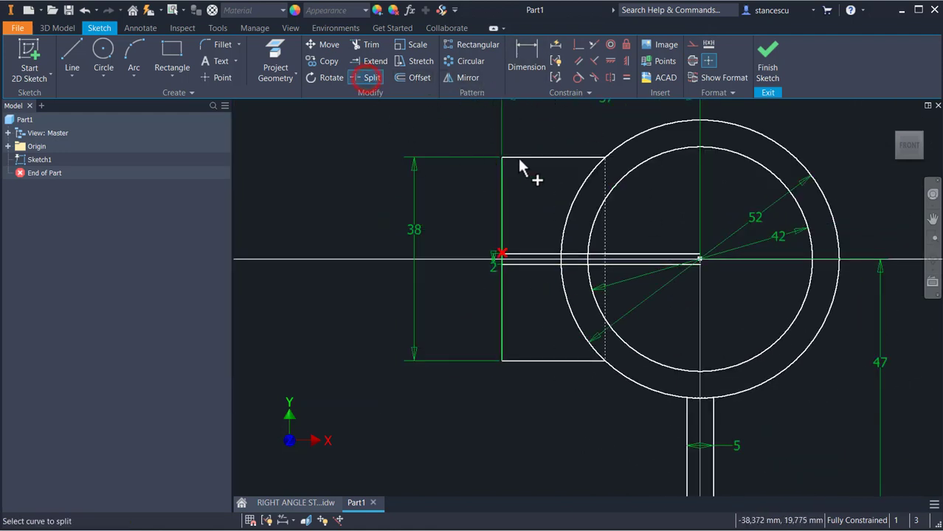
click(588, 190)
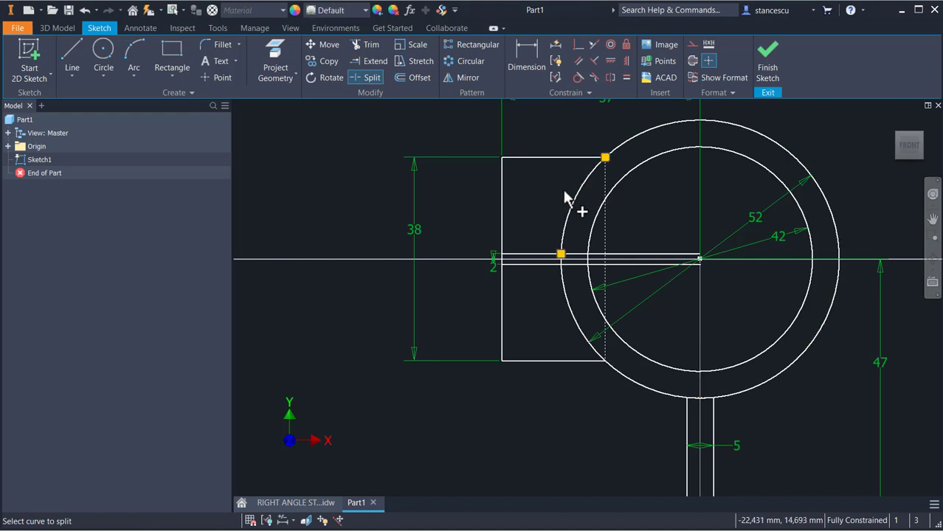
click(565, 303)
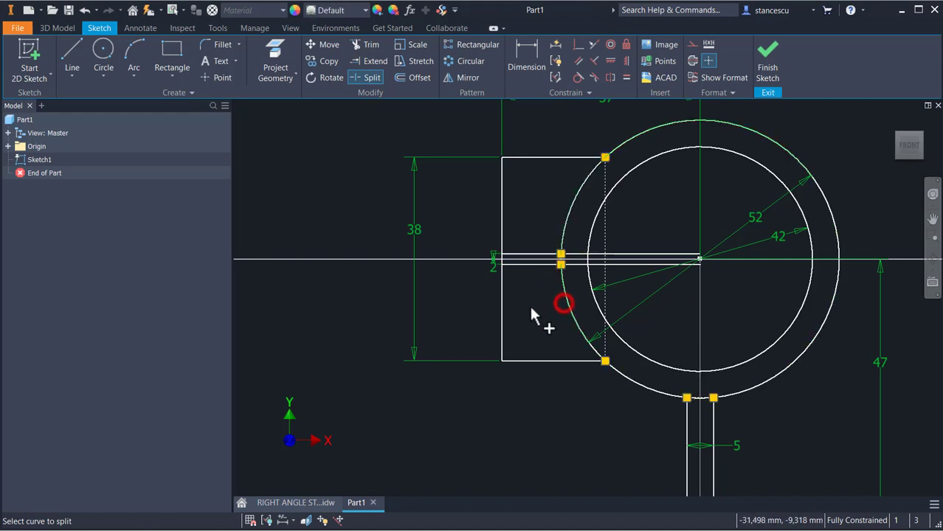
scroll(531, 304, up, 3)
scroll(562, 237, up, 3)
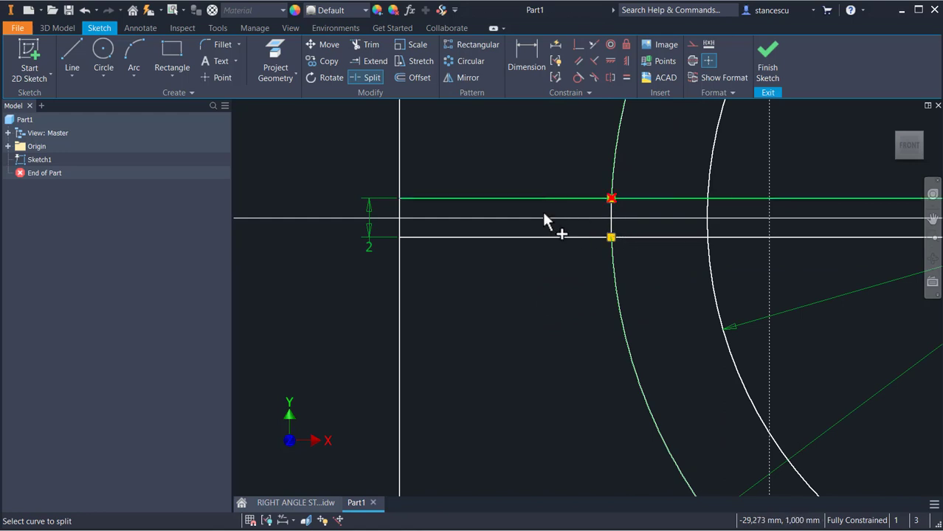
scroll(520, 278, down, 5)
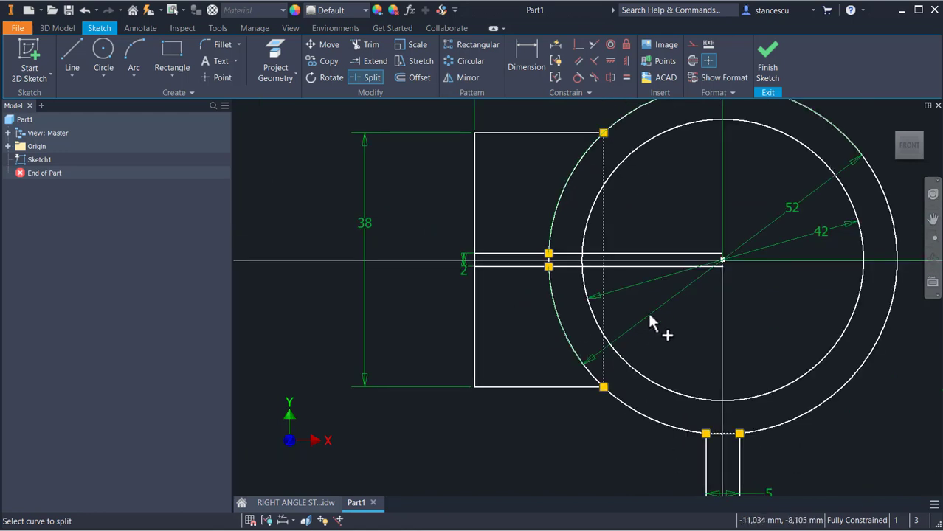
Step: Split the inner ring circle at the slot's two long edges and the outer ring circle at both sides of the rib
click(587, 283)
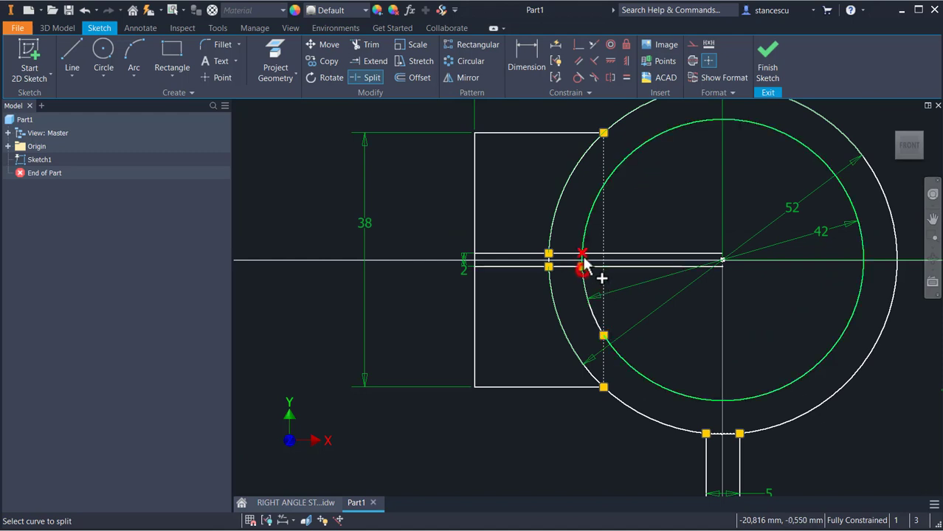
click(582, 253)
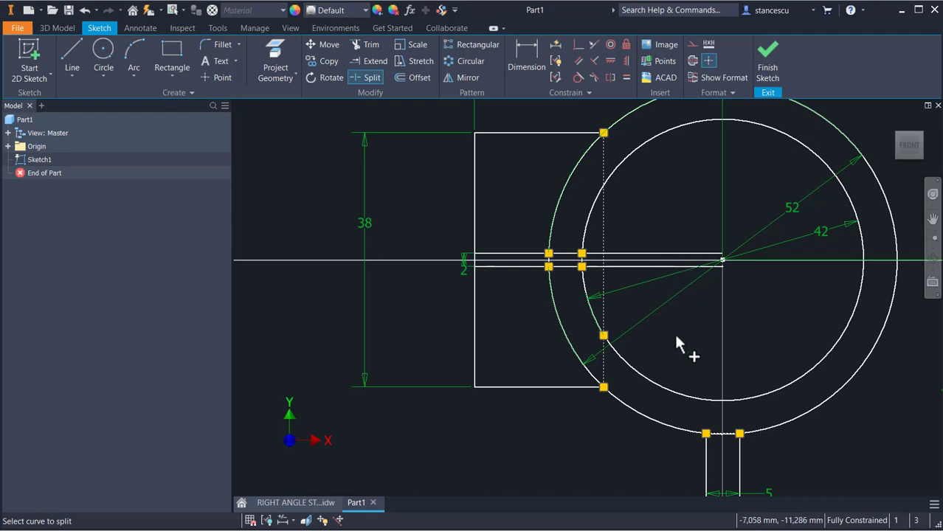
middle_drag(674, 331, 664, 228)
scroll(697, 332, down, 4)
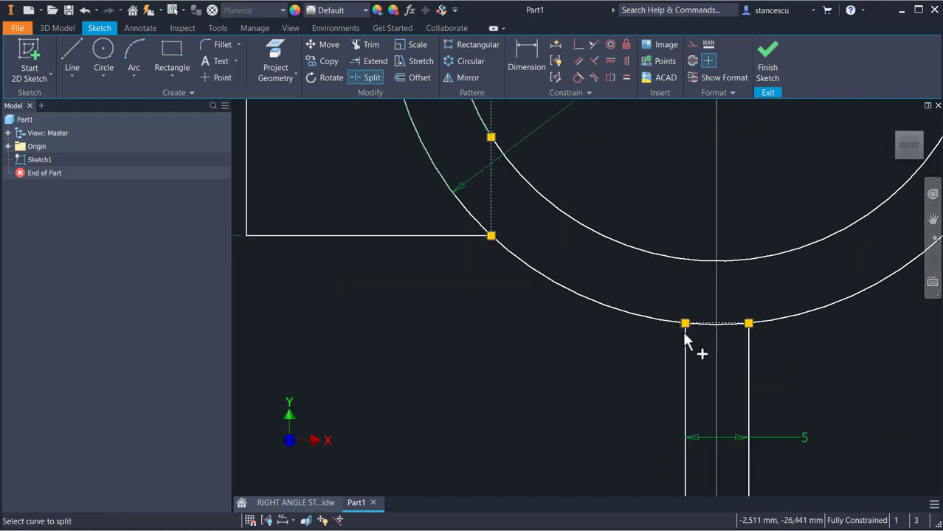
click(668, 321)
click(769, 322)
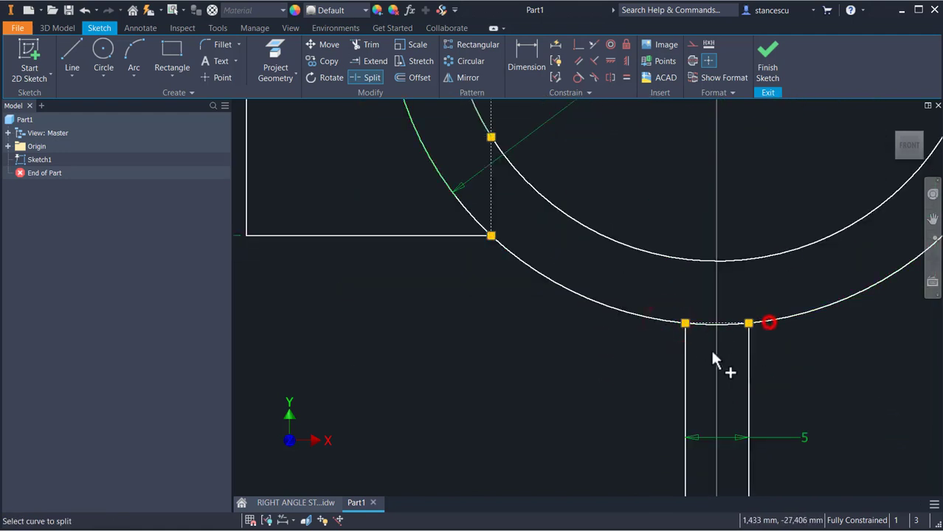
Step: Split the slot's upper and lower long edges where they cross the inner ring circle
scroll(590, 352, up, 3)
mouse_move(590, 351)
middle_down()
mouse_move(659, 390)
mouse_move(677, 435)
mouse_move(627, 462)
middle_up()
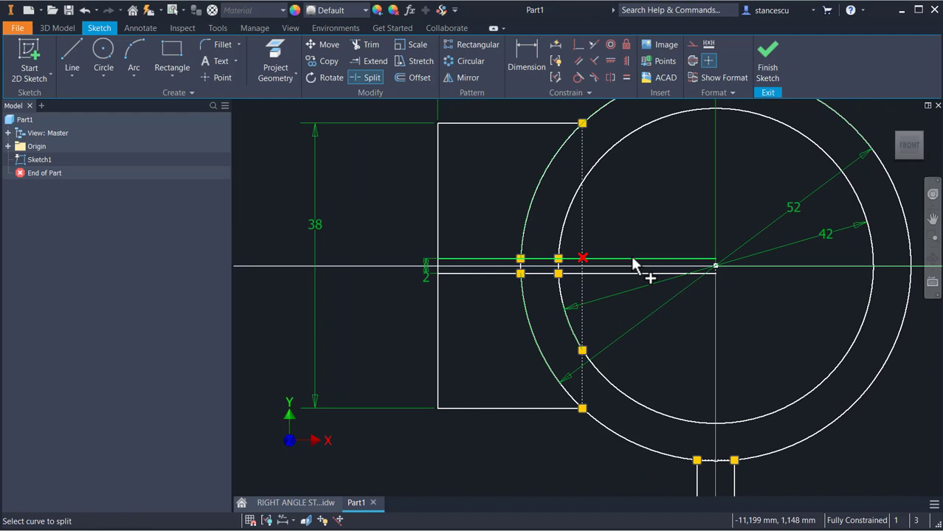
click(567, 259)
click(570, 275)
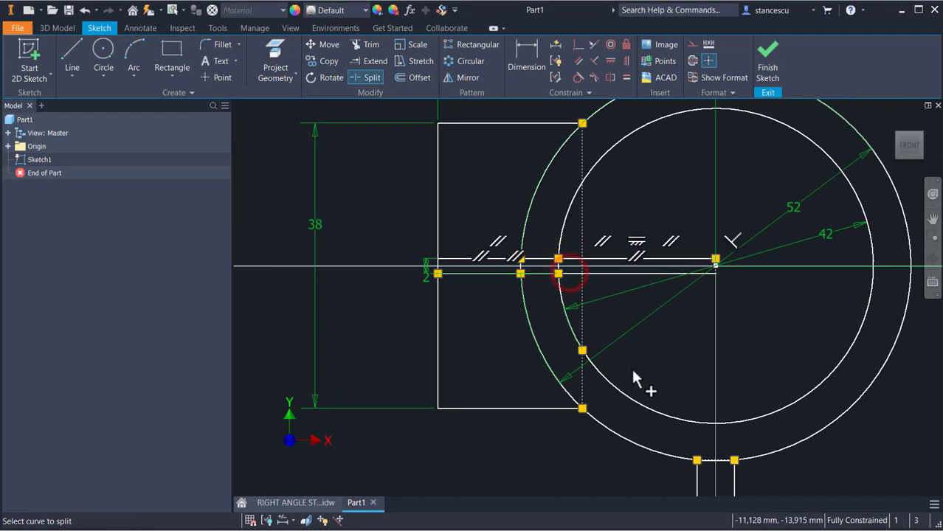
Step: Convert the two slot edge segments inside the inner ring circle to construction lines
key(Escape)
drag(635, 225, 618, 308)
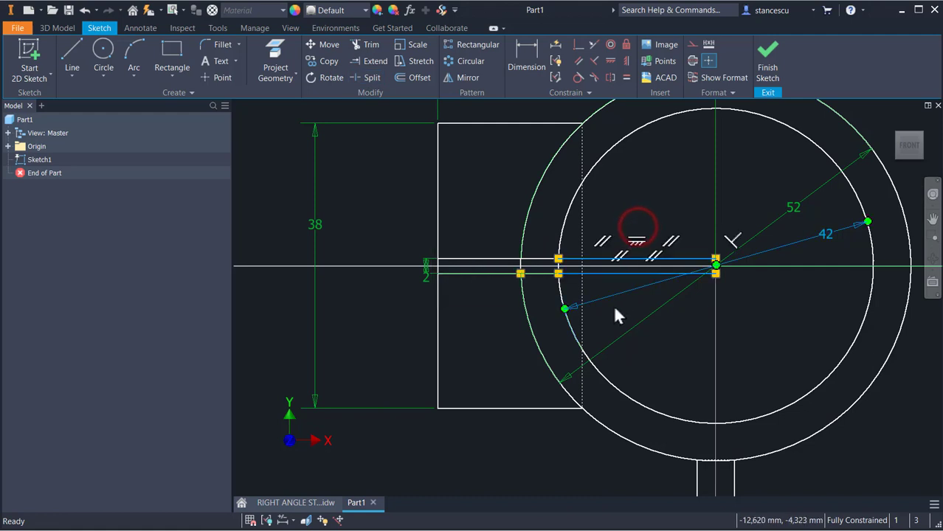
click(692, 46)
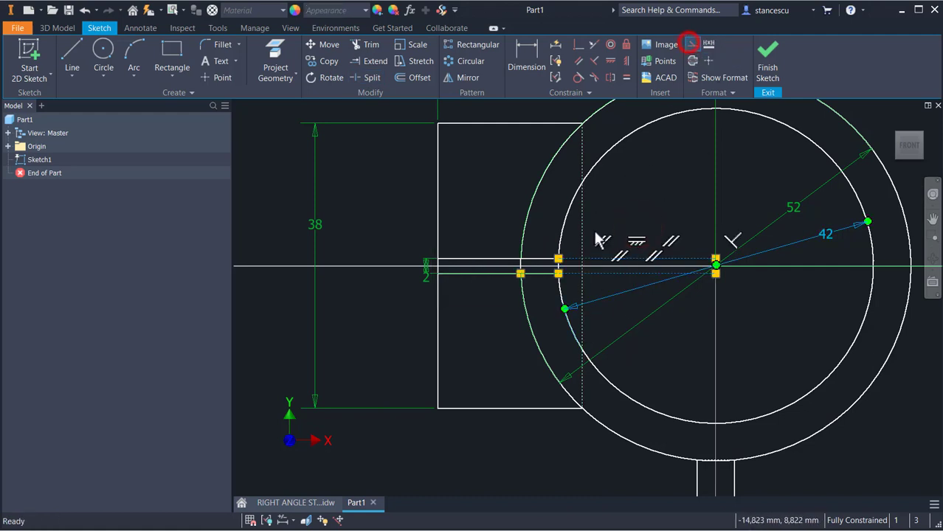
Step: Split the lug's outer vertical edge at the slot's upper and lower edges
scroll(613, 309, up, 3)
mouse_move(613, 309)
middle_down()
mouse_move(627, 301)
mouse_move(558, 332)
middle_up()
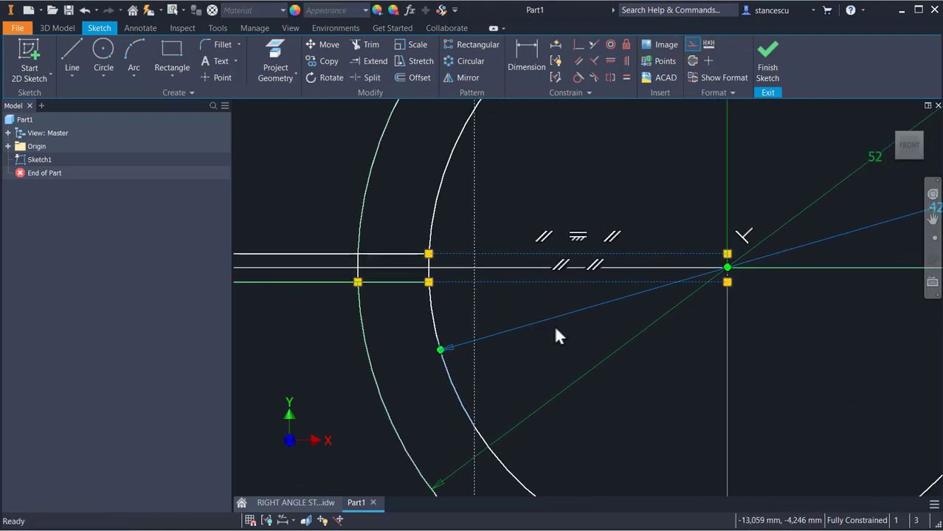
middle_drag(627, 326, 825, 323)
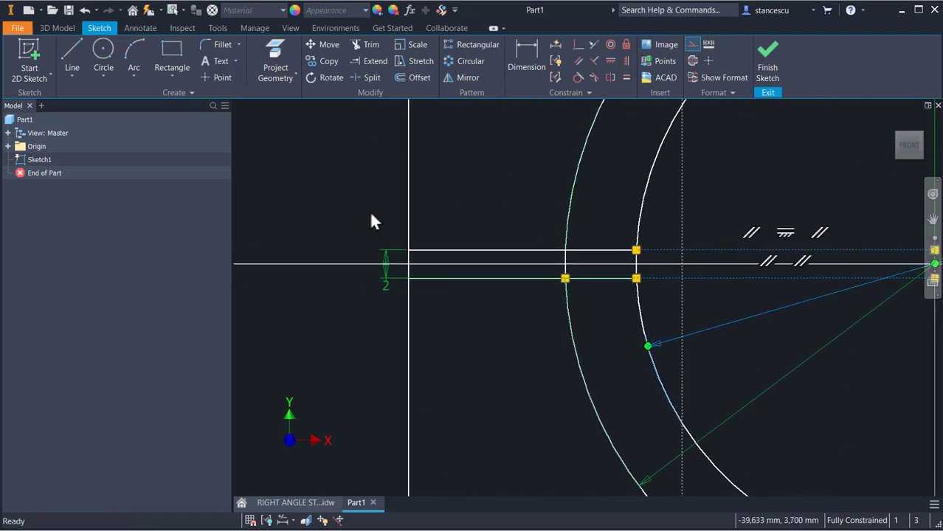
drag(394, 235, 672, 323)
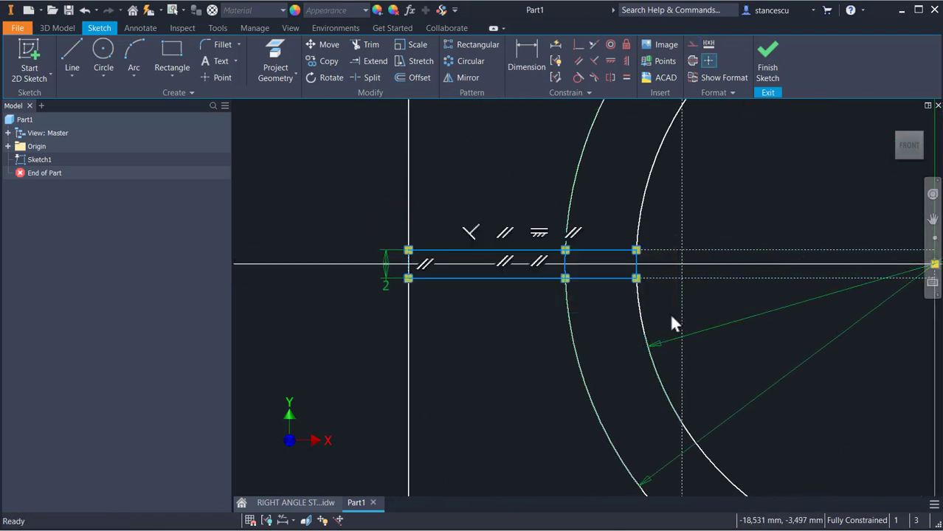
click(473, 306)
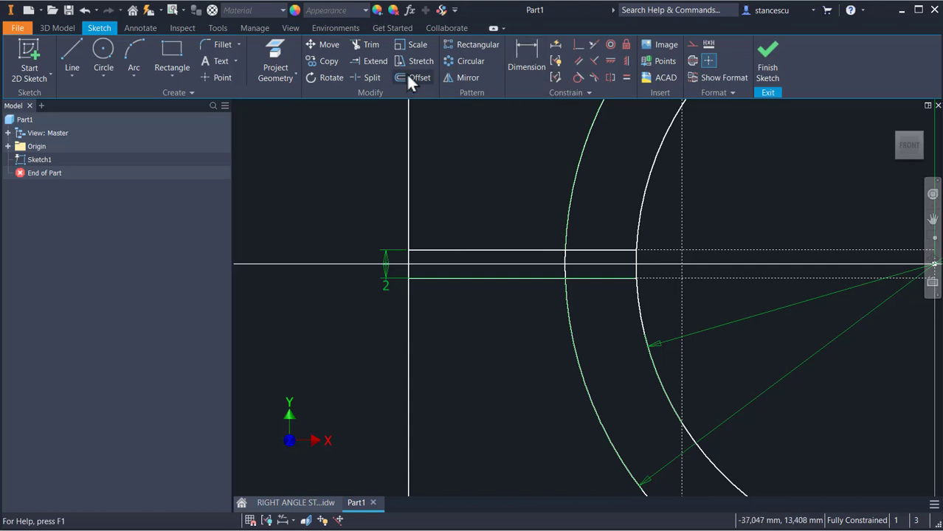
click(361, 74)
click(408, 232)
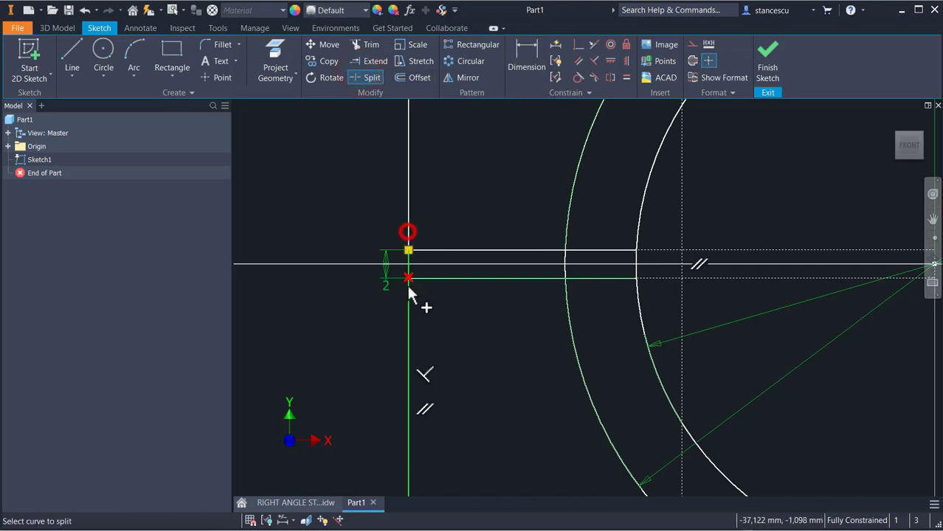
click(408, 286)
key(Escape)
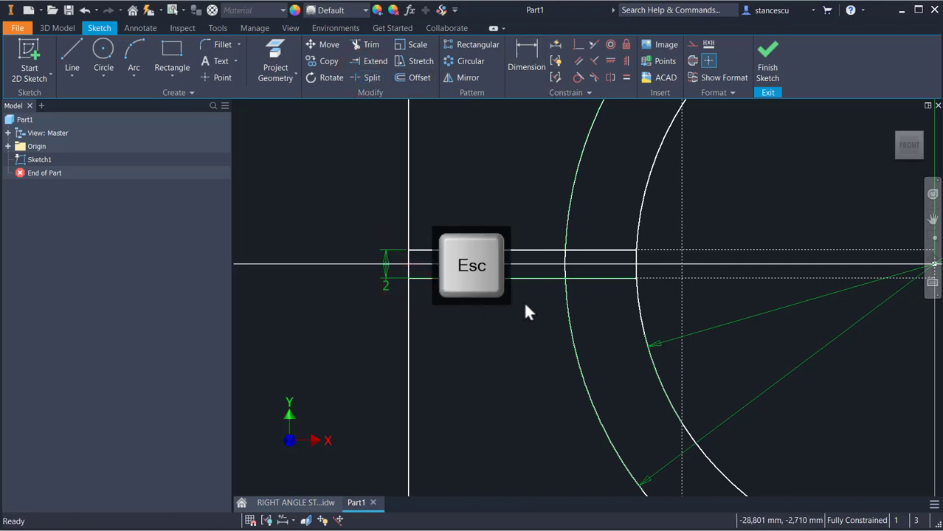
Step: Convert the short segments of the lug's outer edge and of both ring circles that close the slot gap to construction geometry
drag(655, 255, 531, 236)
key(Escape)
mouse_move(659, 253)
mouse_down()
mouse_move(607, 274)
mouse_move(395, 268)
mouse_move(653, 273)
mouse_move(447, 259)
mouse_move(400, 267)
mouse_up()
click(397, 258)
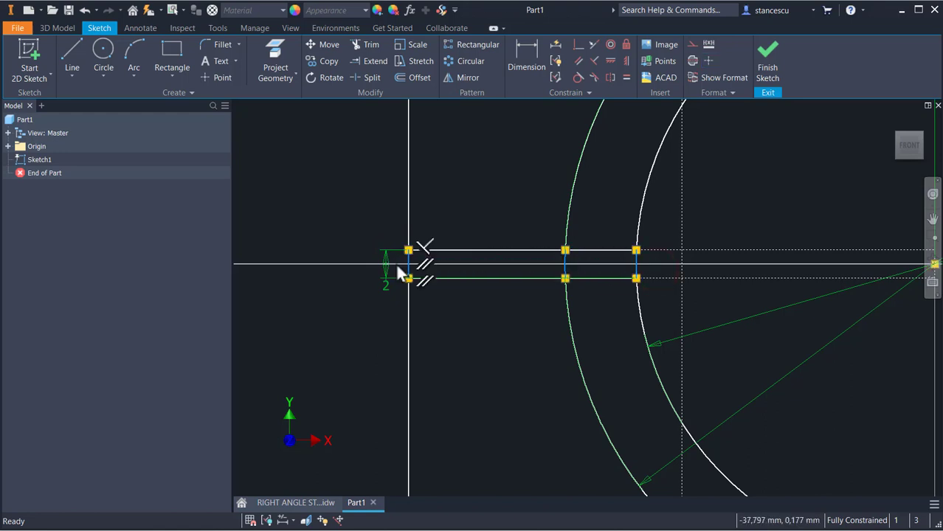
click(693, 46)
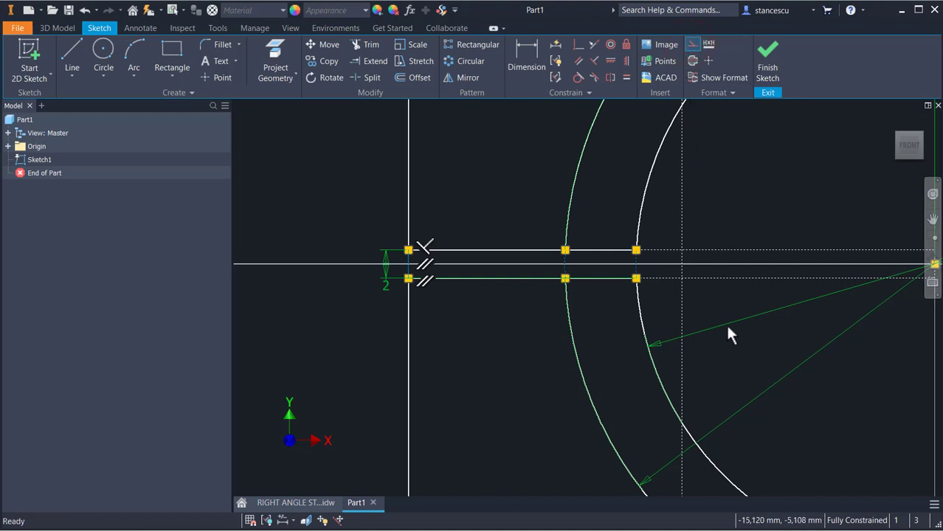
Step: Convert the outer ring circle's two arcs above and below the slot within the lug to construction geometry
scroll(724, 323, down, 2)
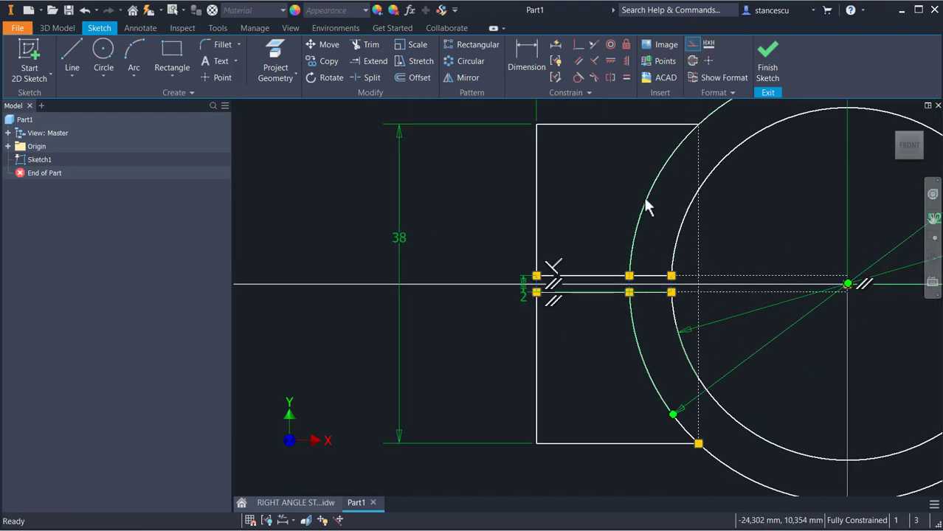
click(651, 216)
click(657, 214)
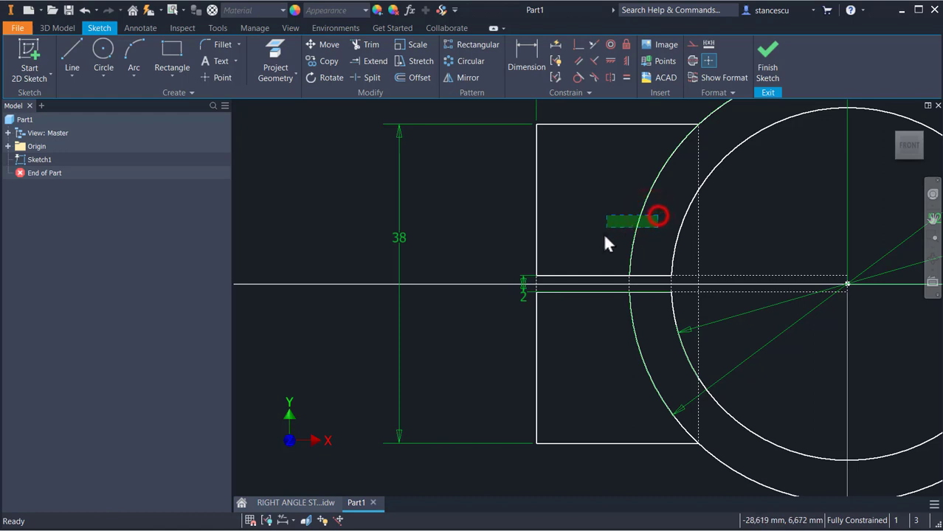
ctrl+click(653, 351)
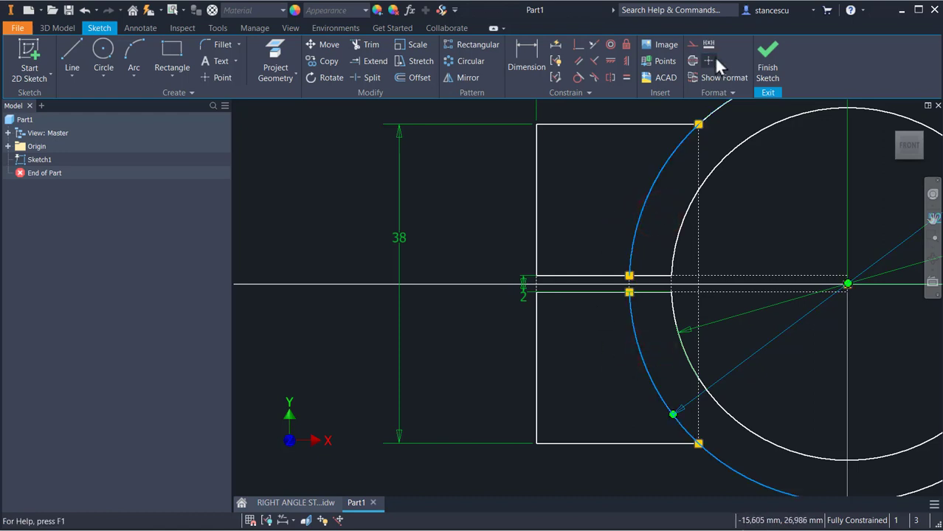
click(693, 46)
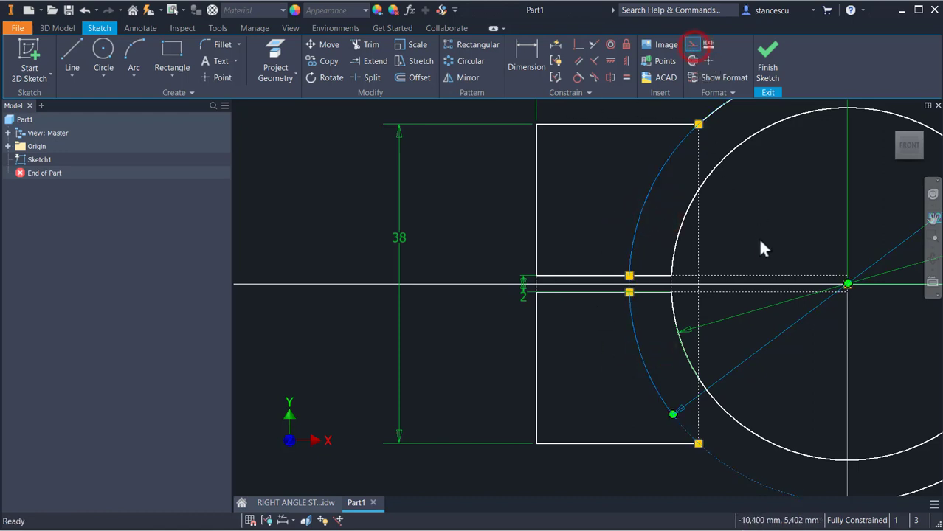
Step: Convert the outer ring circle's arc between the lug's lower corner and the rib back to normal geometry
scroll(759, 237, down, 3)
middle_drag(747, 264, 643, 224)
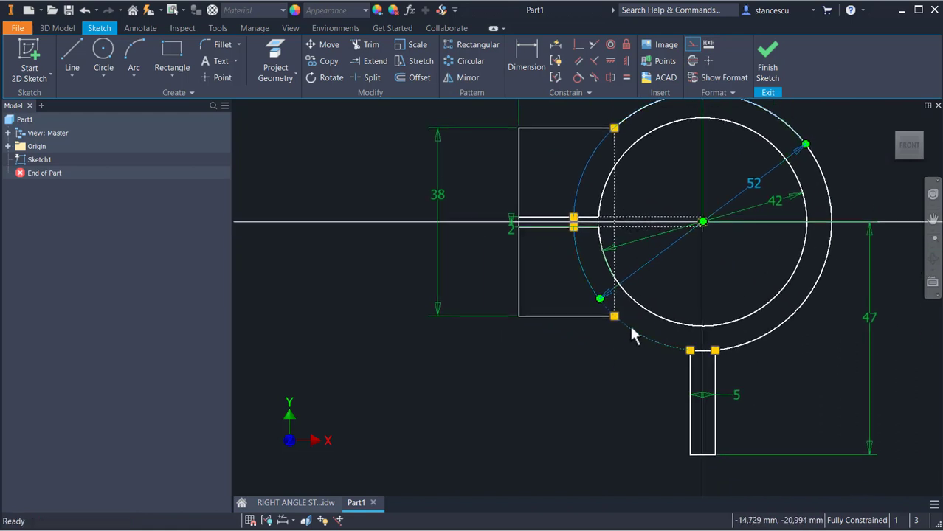
key(Escape)
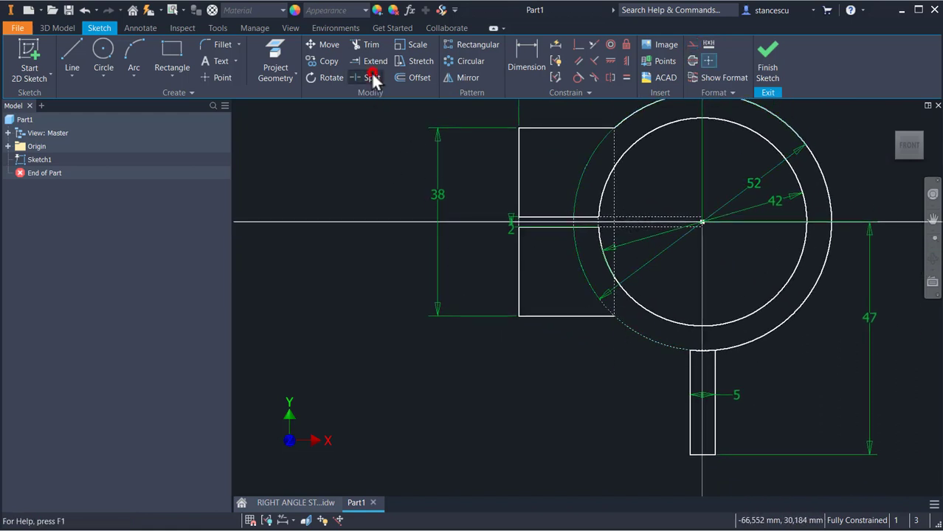
click(372, 77)
click(626, 330)
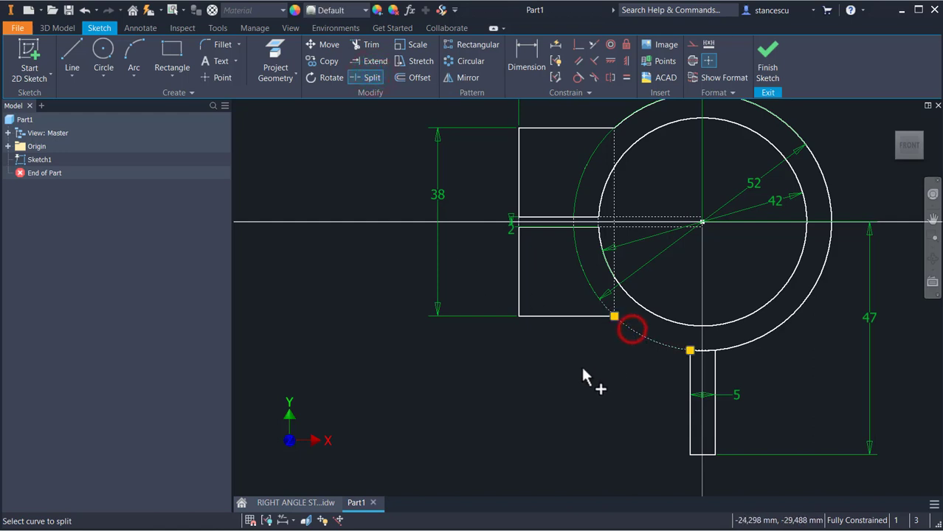
key(Escape)
click(646, 331)
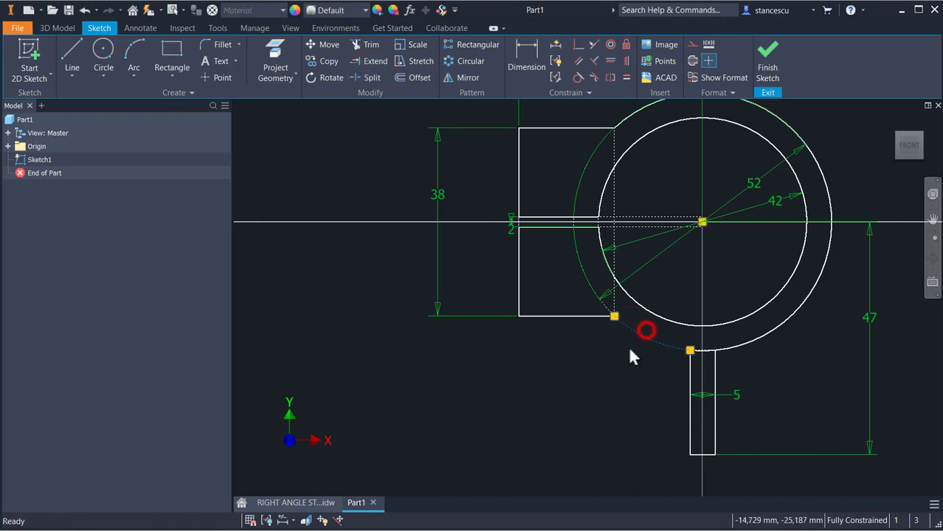
click(690, 42)
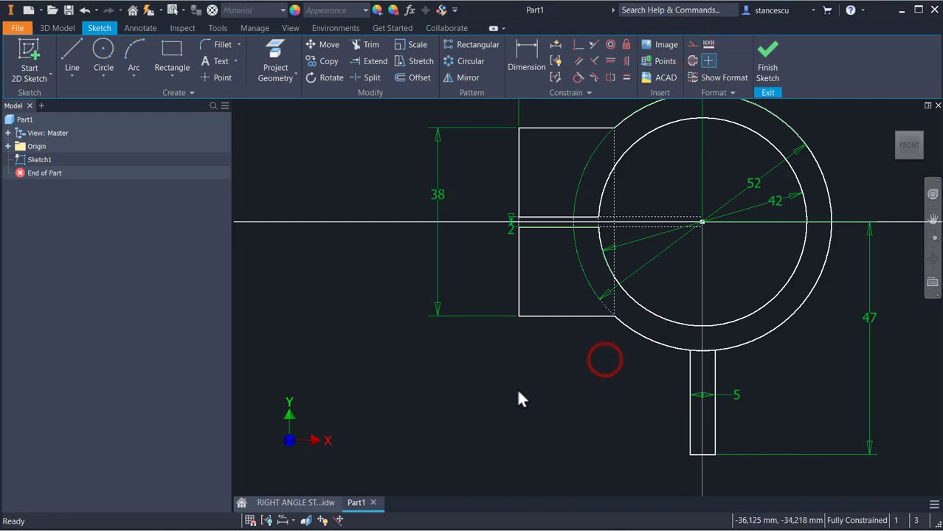
Step: Convert the segments closing the rib's upper end at the ring to construction geometry
scroll(671, 363, up, 3)
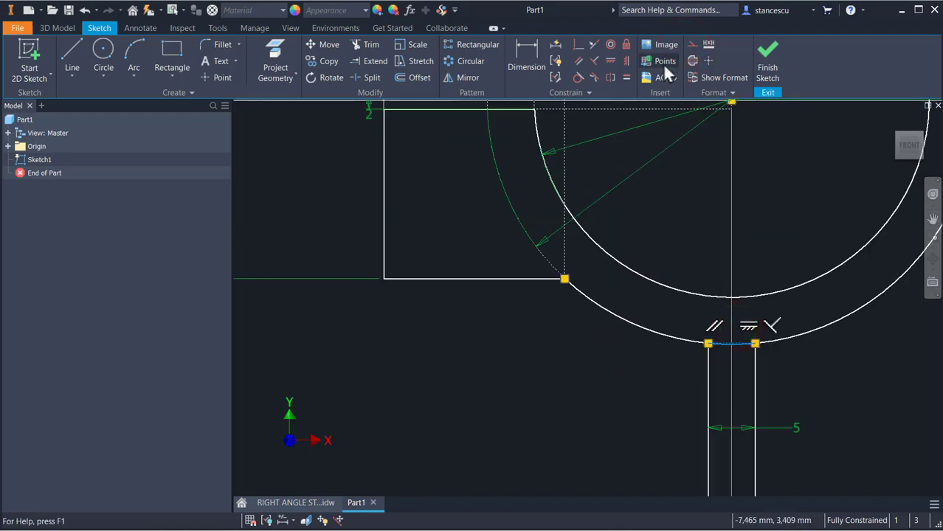
click(691, 45)
click(580, 337)
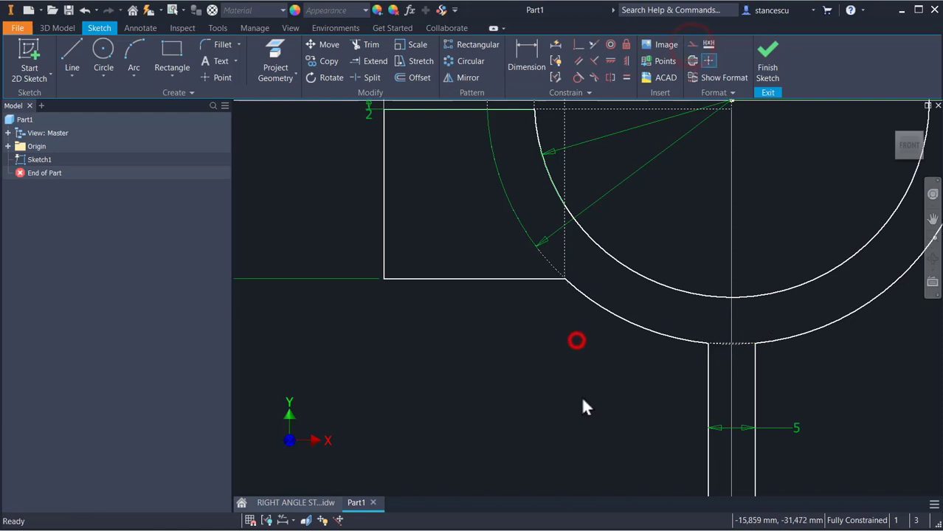
scroll(581, 399, down, 2)
key(F2)
drag(576, 411, 556, 408)
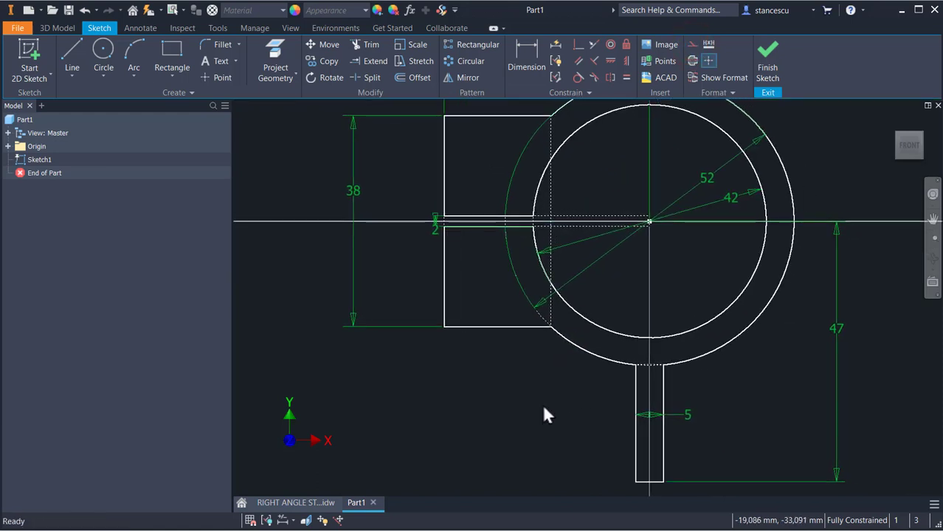
scroll(515, 410, down, 2)
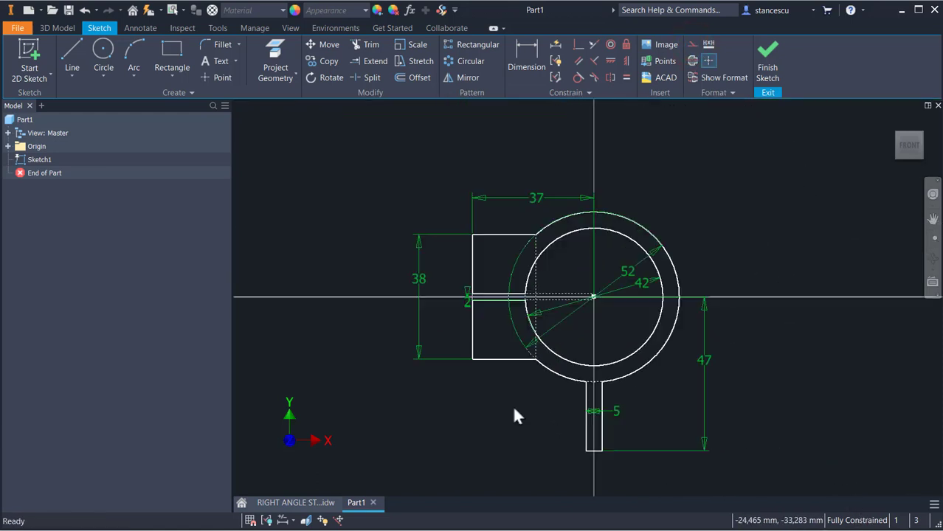
Step: Check the clamp's thickness in the RIGHT ANGLE STAND drawing, and extrude the finished ring, lug and rib profile 18 mm
click(304, 504)
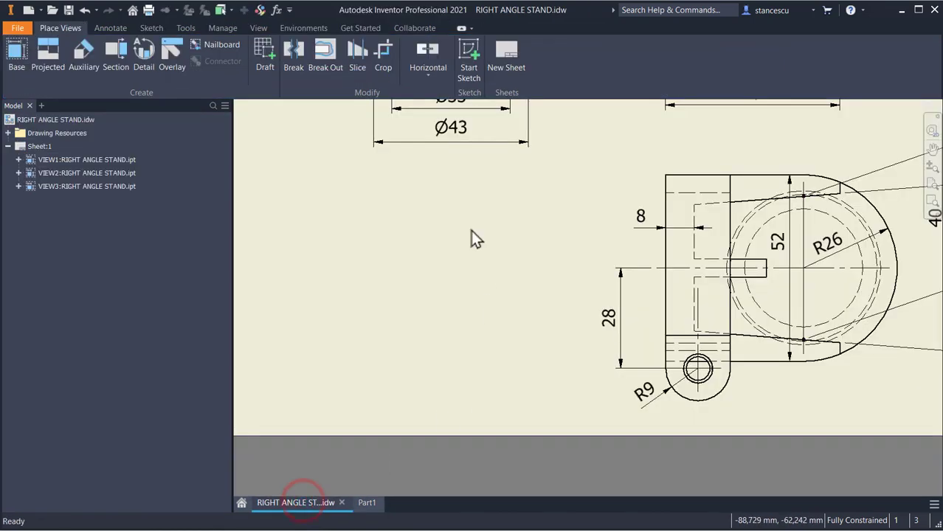
scroll(470, 230, down, 2)
mouse_move(482, 270)
middle_down()
mouse_move(514, 360)
mouse_move(535, 484)
middle_up()
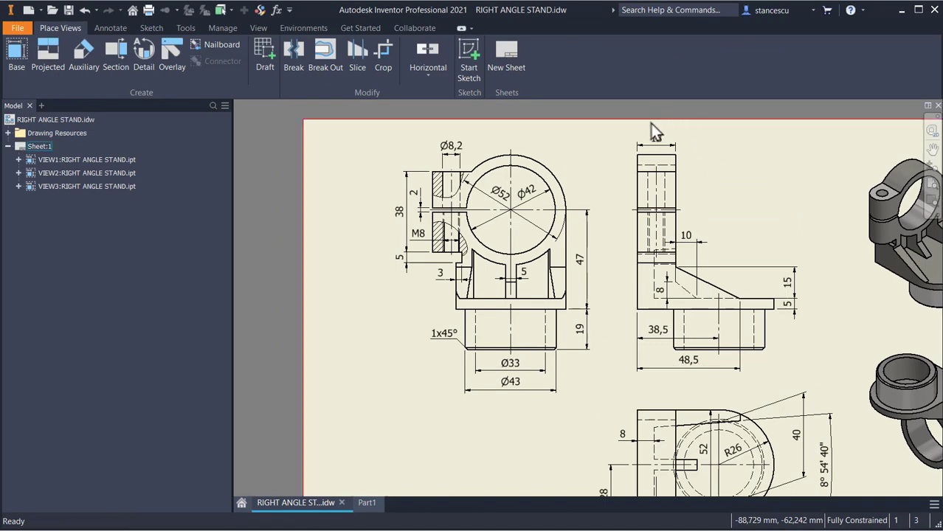
click(364, 502)
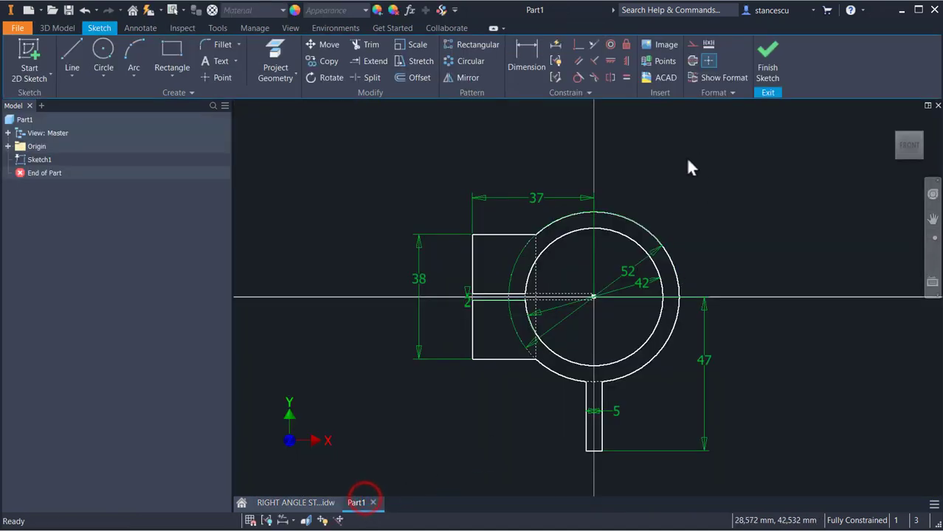
click(767, 60)
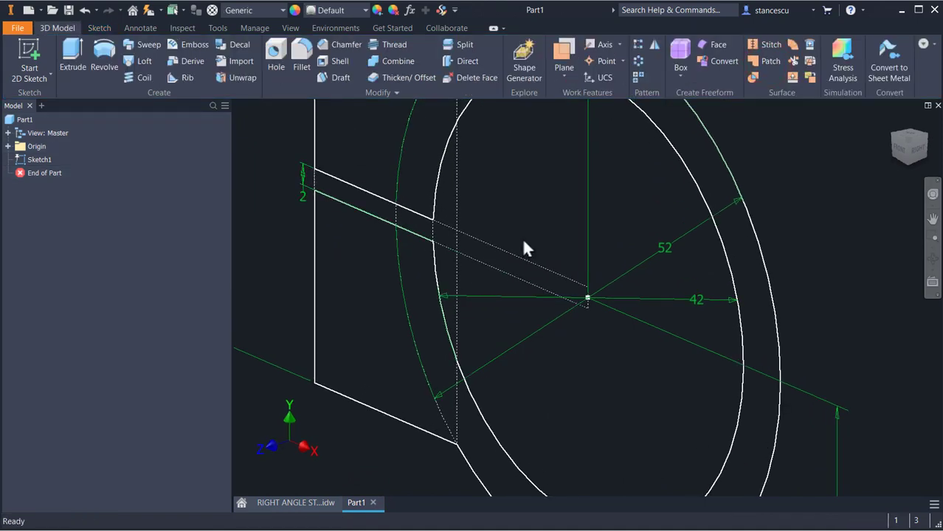
key(F6)
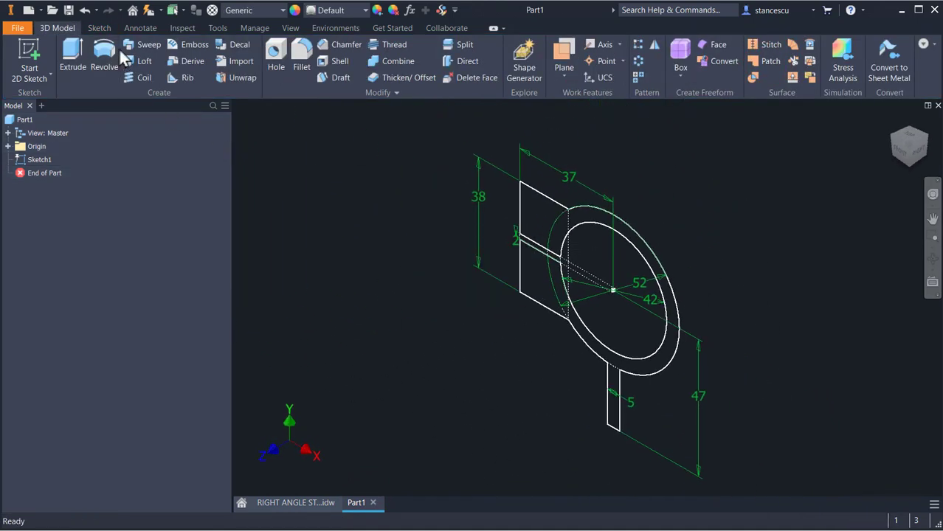
click(72, 55)
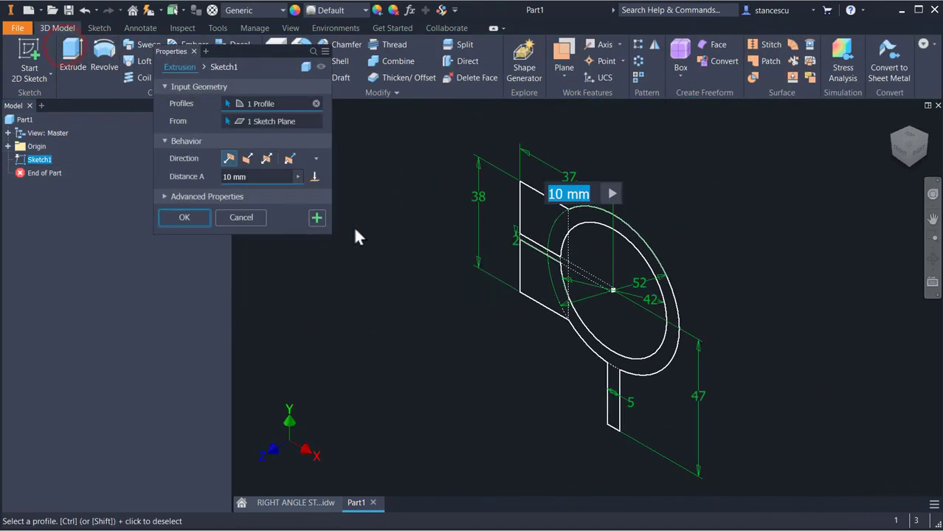
text(18)
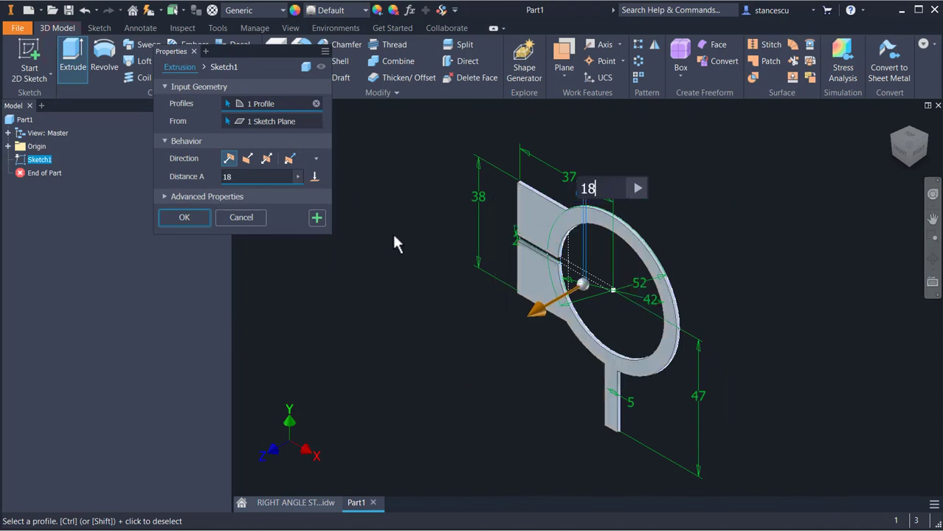
key(Return)
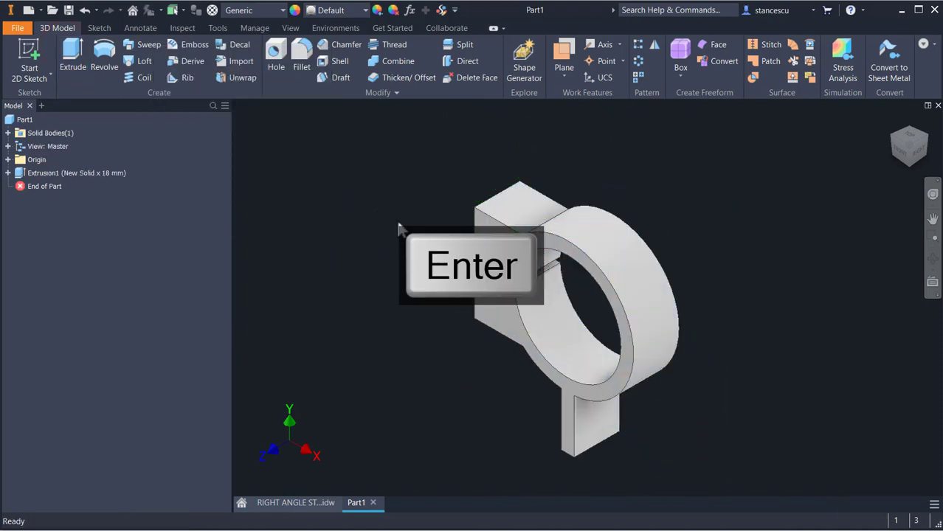
Step: Fillet the four outer vertical edges of the slotted lug with a 9 mm radius
click(474, 237)
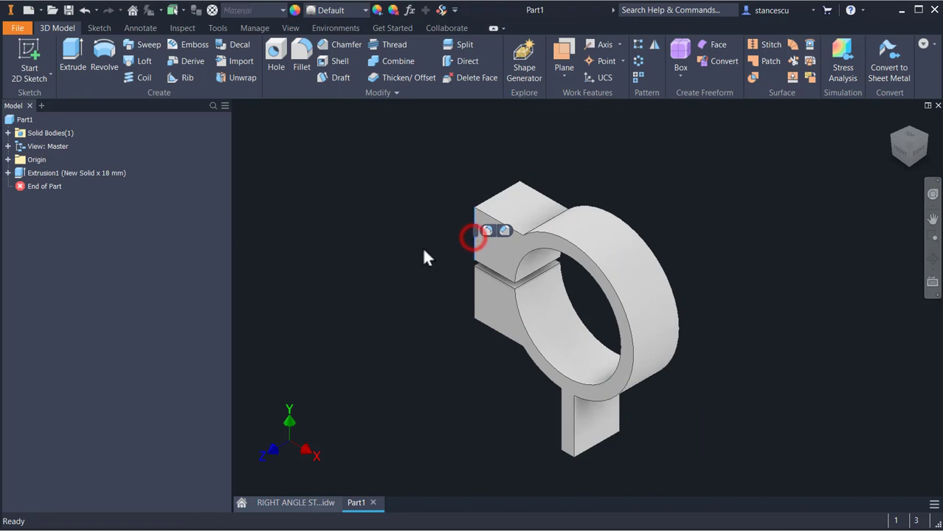
click(489, 230)
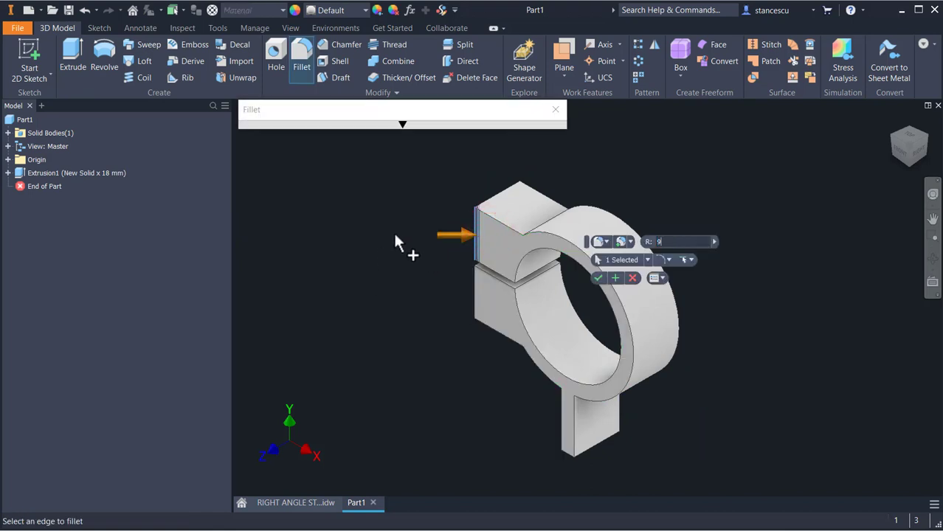
click(520, 201)
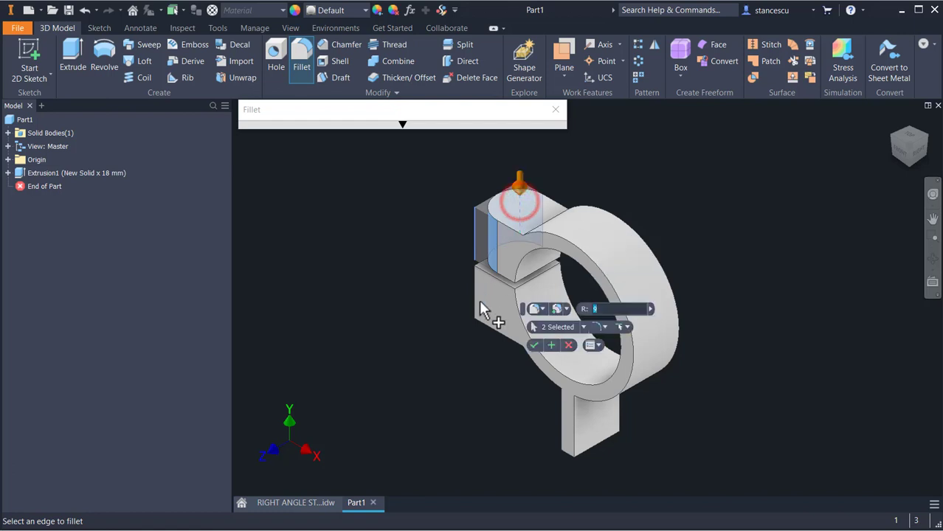
click(474, 304)
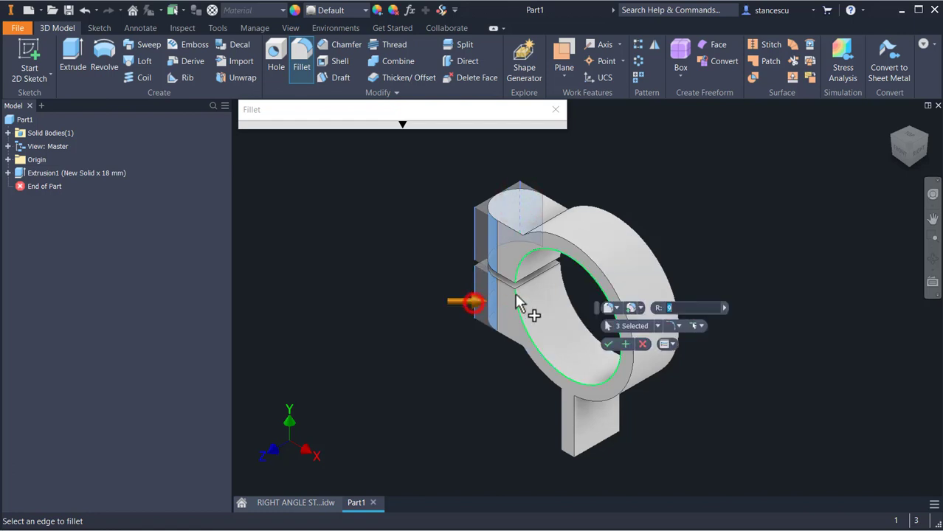
click(517, 256)
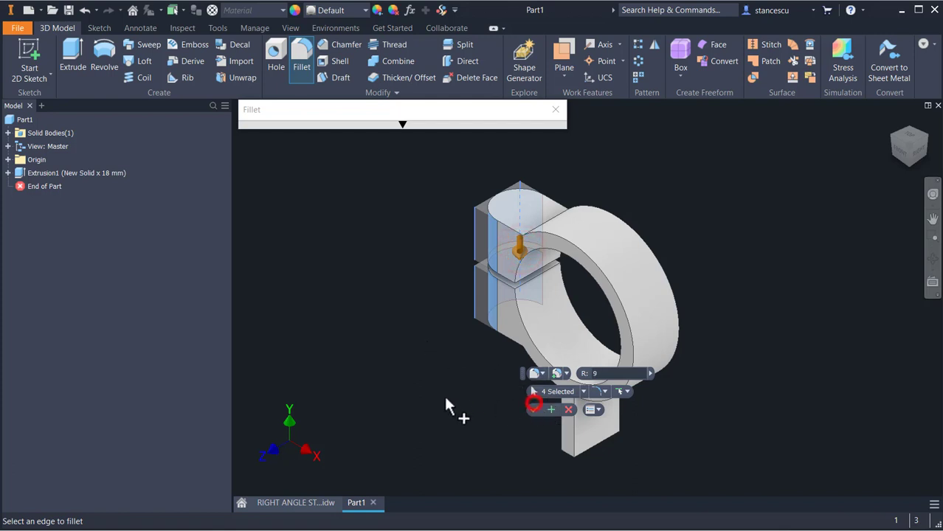
click(534, 411)
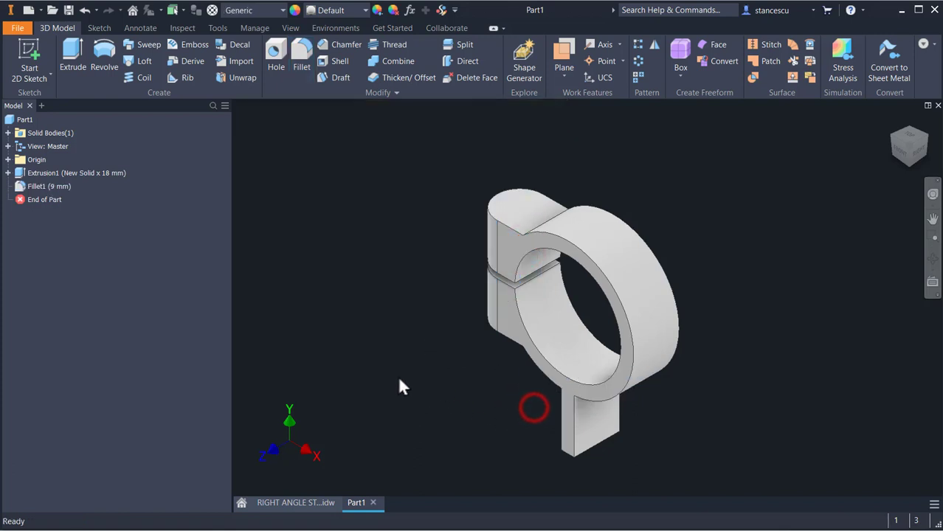
Step: Examine the hole callouts of the upper and lower lug halves in the drawing's front view
click(893, 135)
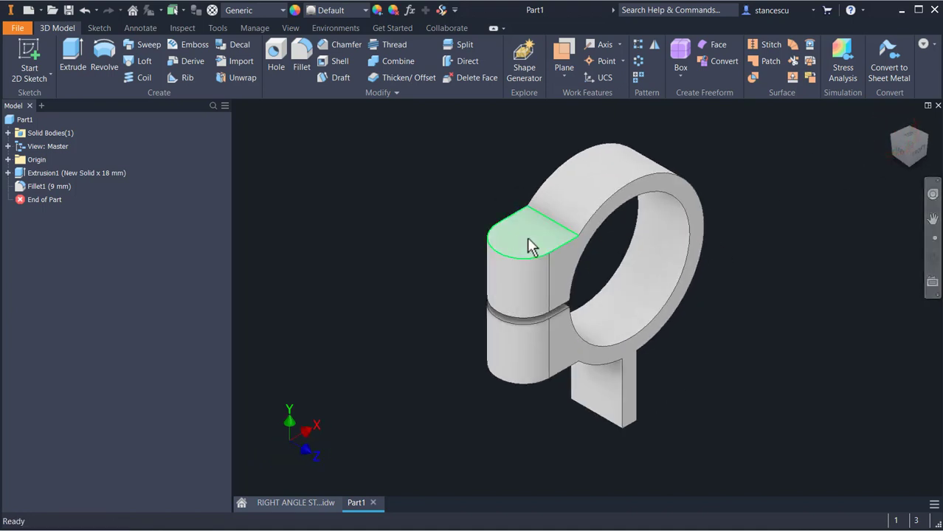
click(297, 504)
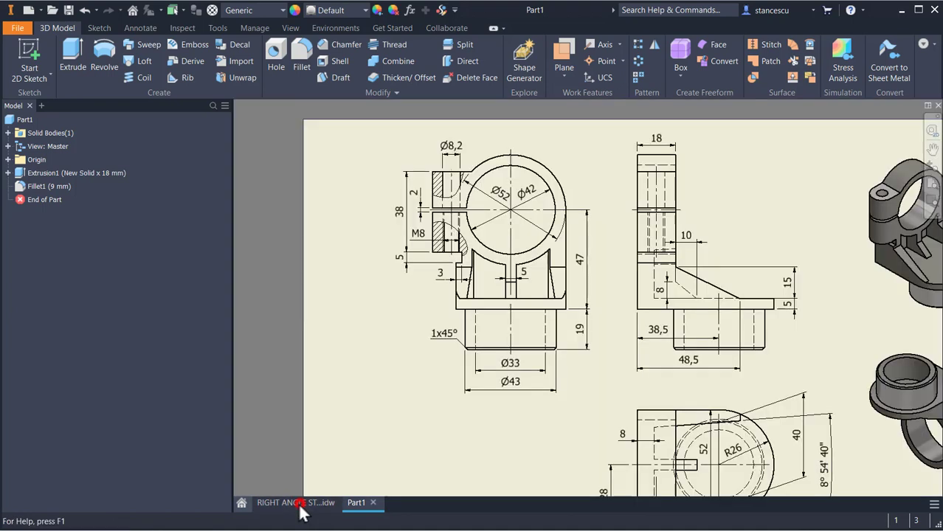
scroll(439, 207, up, 5)
click(471, 116)
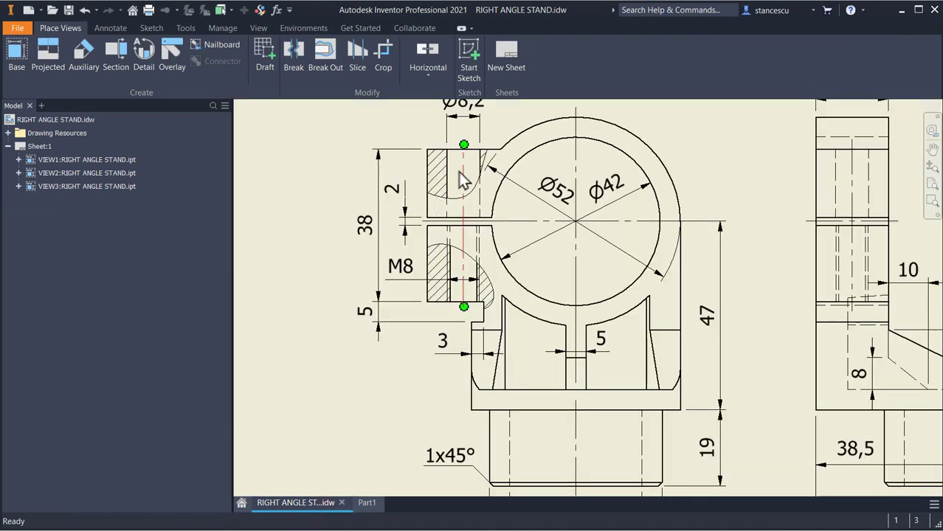
middle_drag(471, 116, 473, 214)
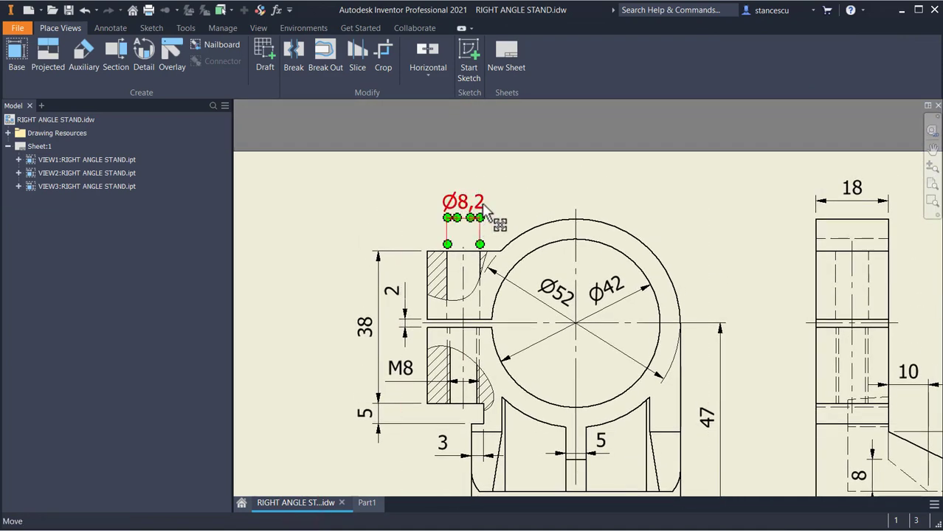
key(Escape)
click(449, 381)
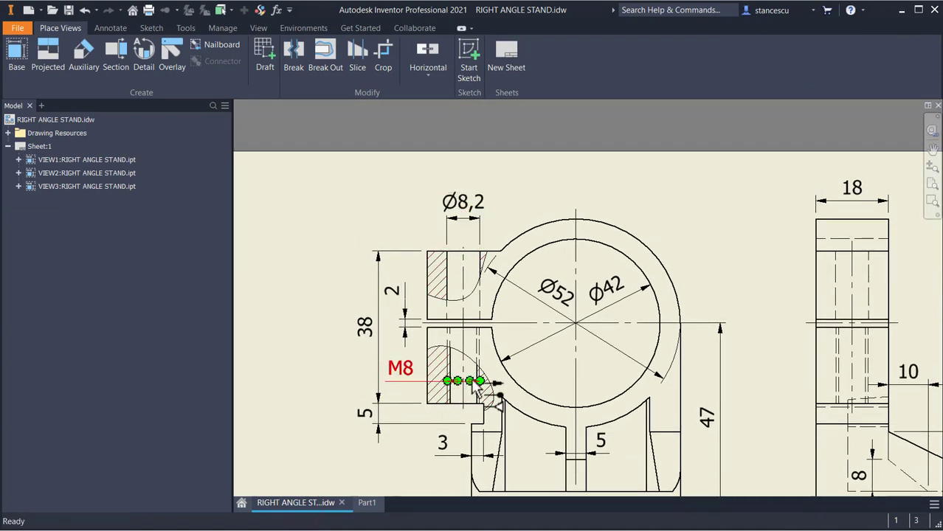
key(Escape)
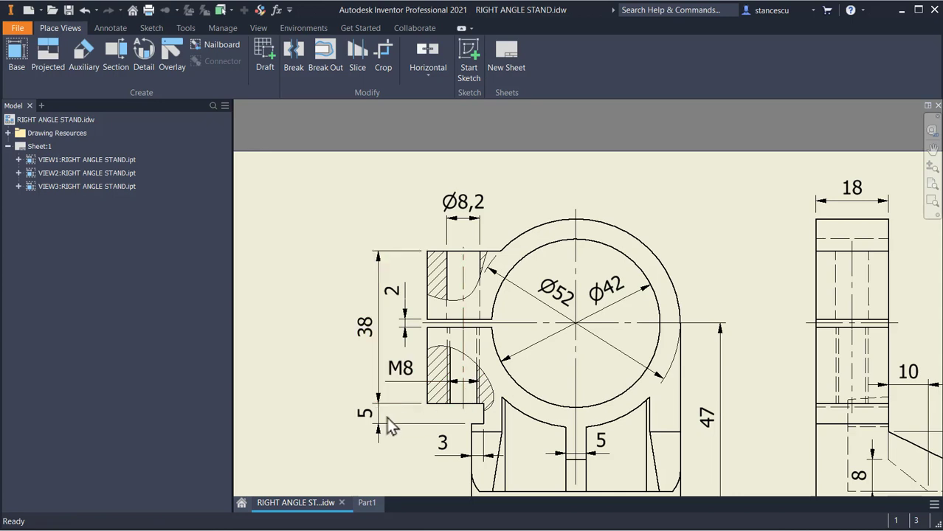
click(368, 503)
Step: Place a simple hole on the upper lug half's top face, concentric with its rounded end, and set its diameter to 8.2 mm
click(267, 53)
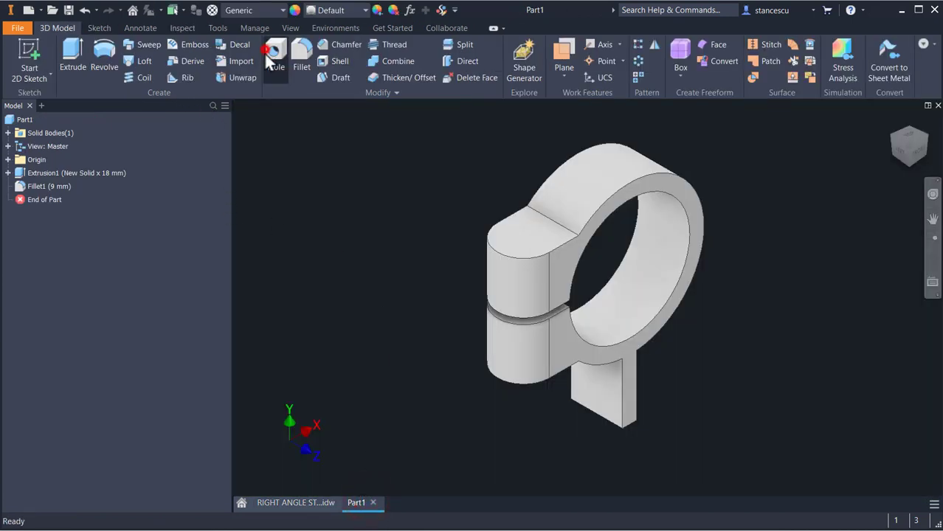
click(522, 239)
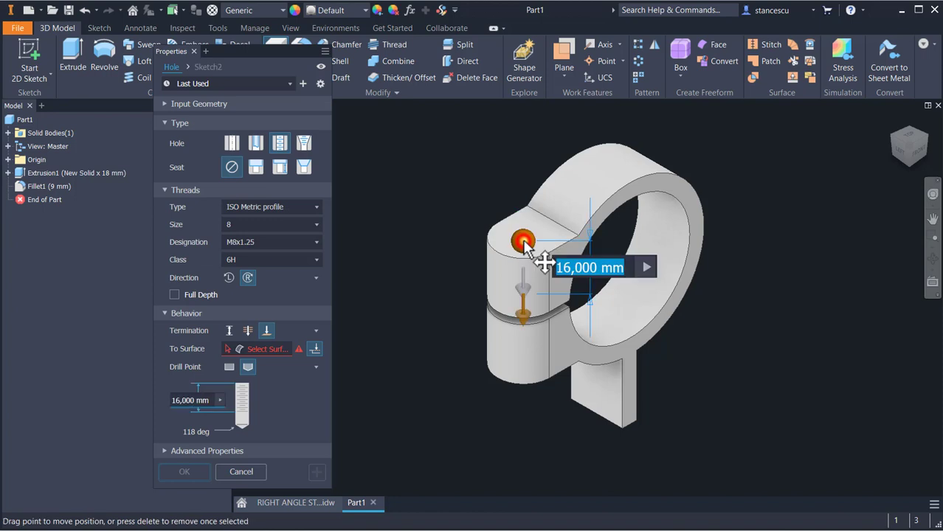
click(505, 253)
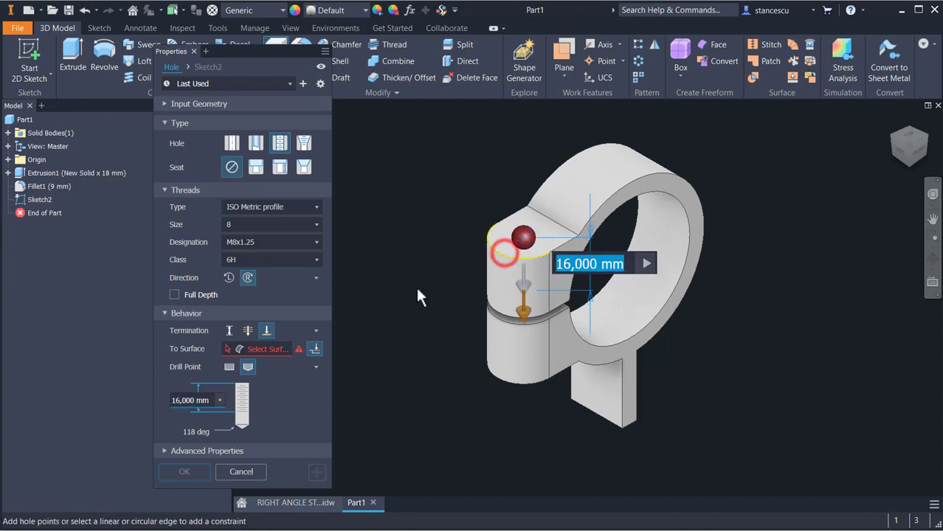
click(310, 210)
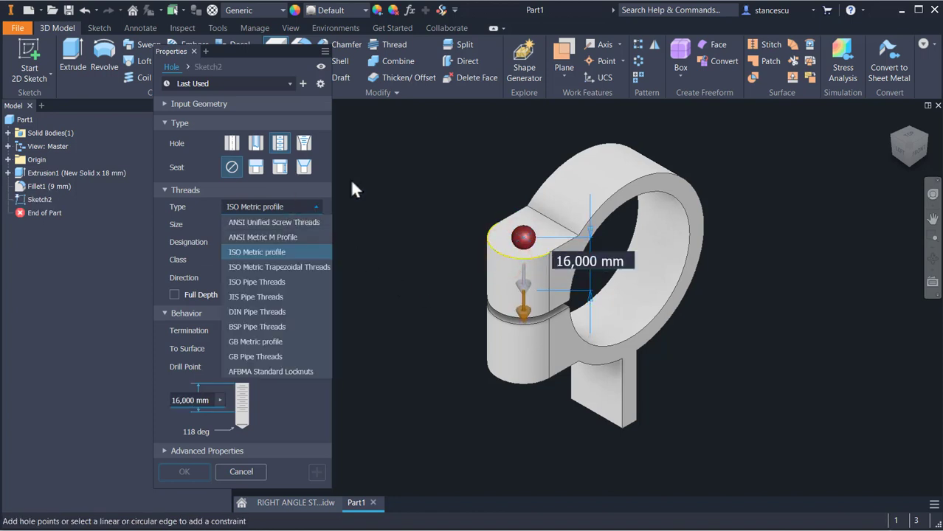
click(356, 180)
click(231, 141)
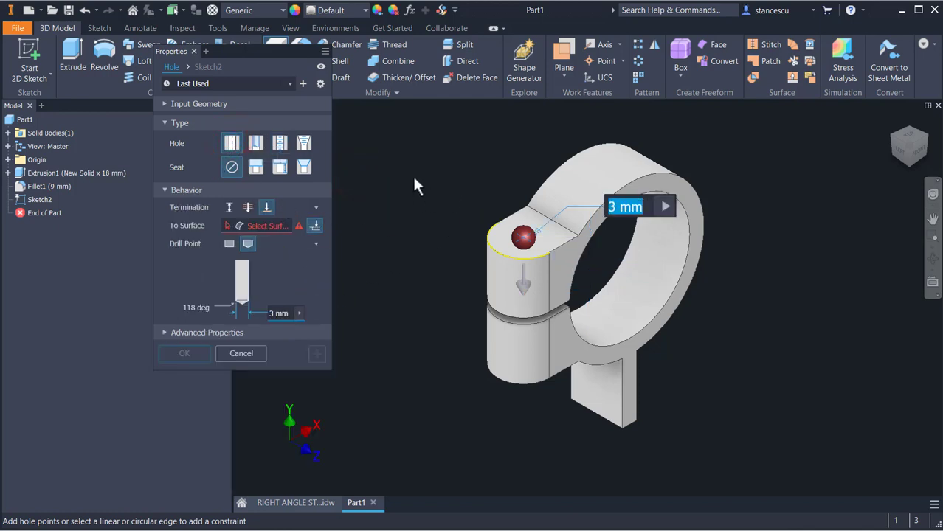
text(8.)
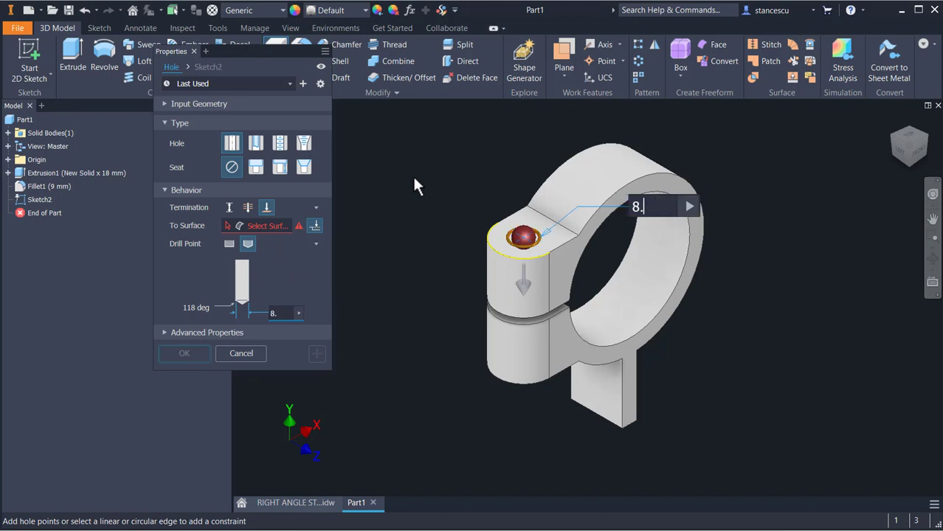
text(2)
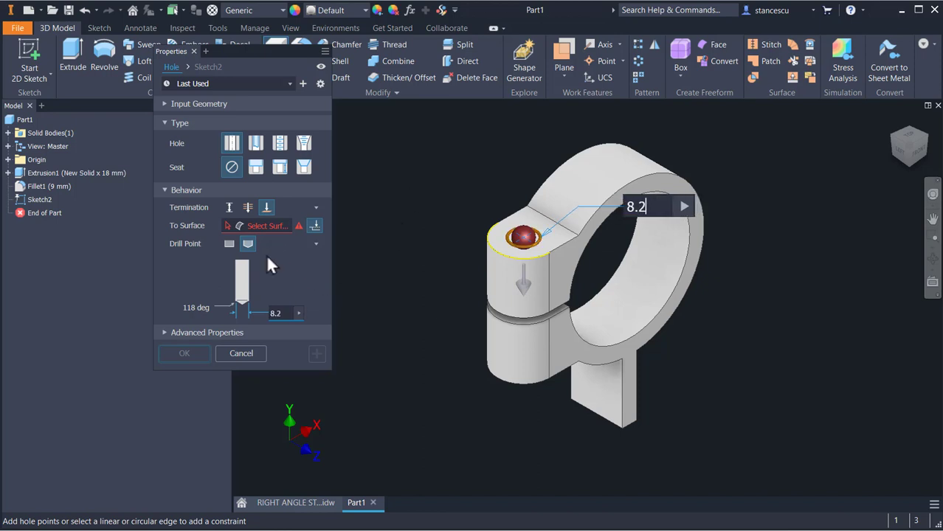
Step: Terminate the 8.2 mm hole at the upper lug half's underside in the slot and create it, keeping the Hole command active
click(231, 227)
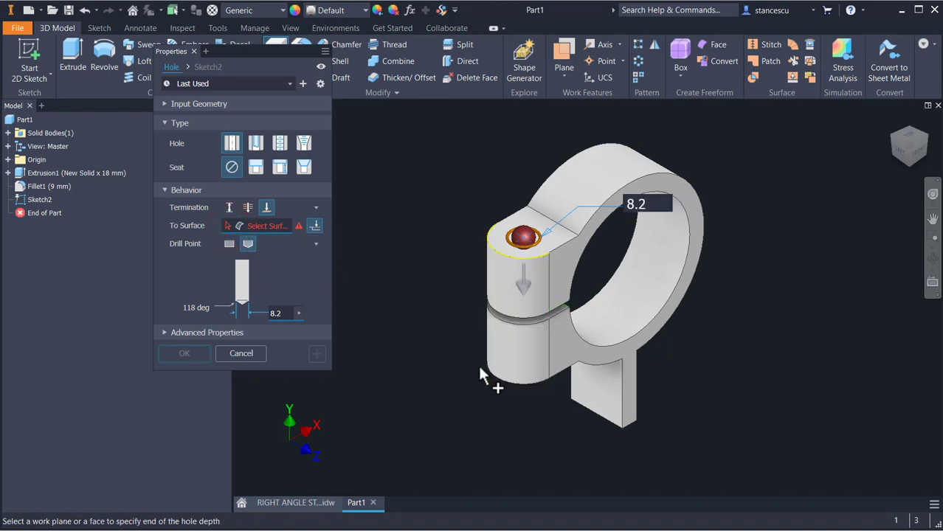
shift+middle_drag(480, 373, 487, 322)
scroll(504, 210, up, 4)
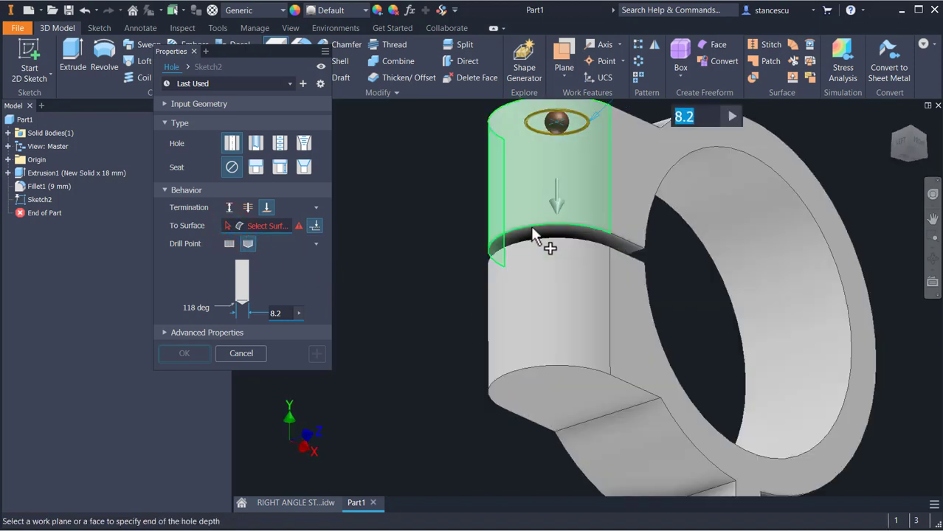
click(533, 231)
shift+middle_drag(471, 257, 453, 279)
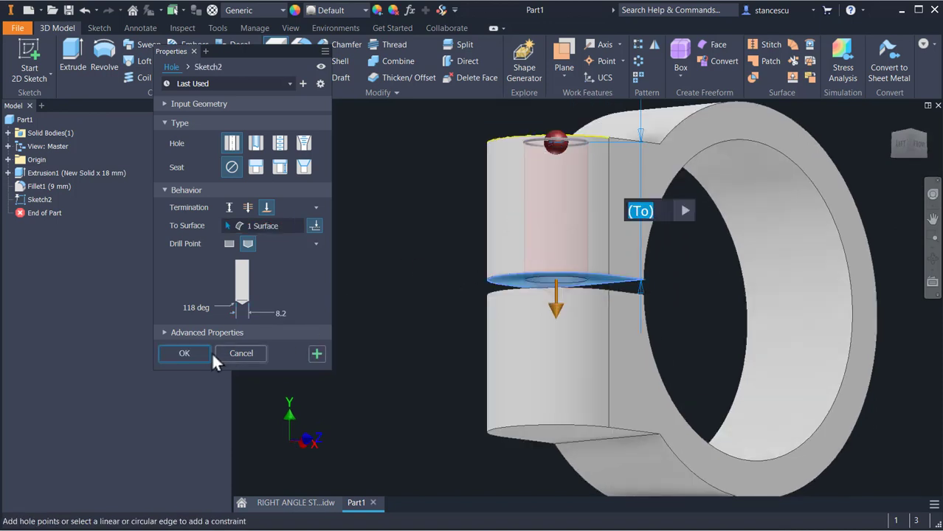
click(313, 352)
Step: Place a concentric tapped hole on the lower lug half's slot face, using the ISO Metric profile, size 8, M8x1.25 thread
shift+middle_drag(423, 292, 426, 294)
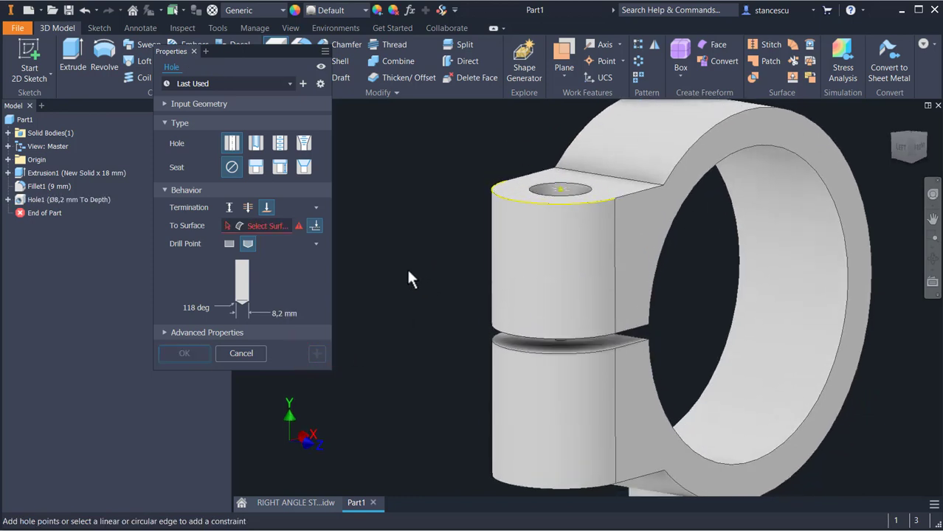
click(517, 345)
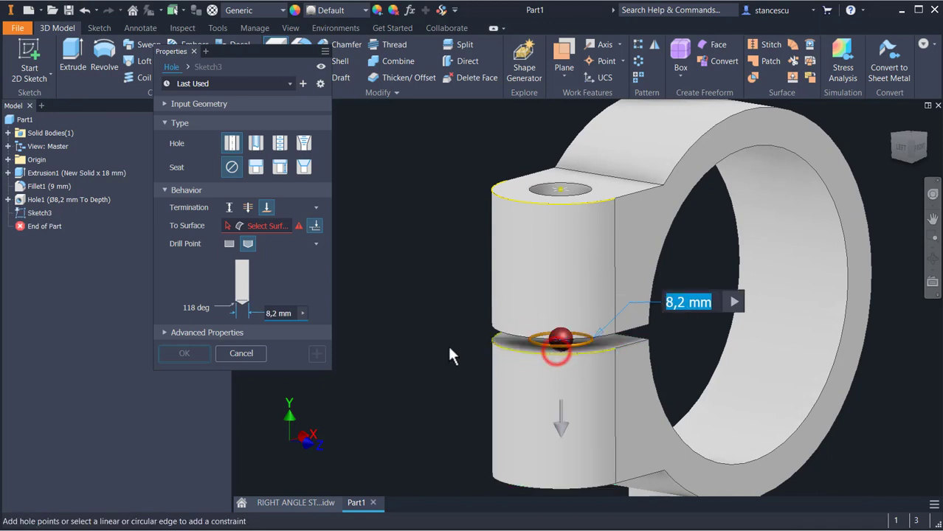
mouse_move(401, 297)
shift+middle_down()
mouse_move(406, 315)
mouse_move(405, 281)
shift+middle_up()
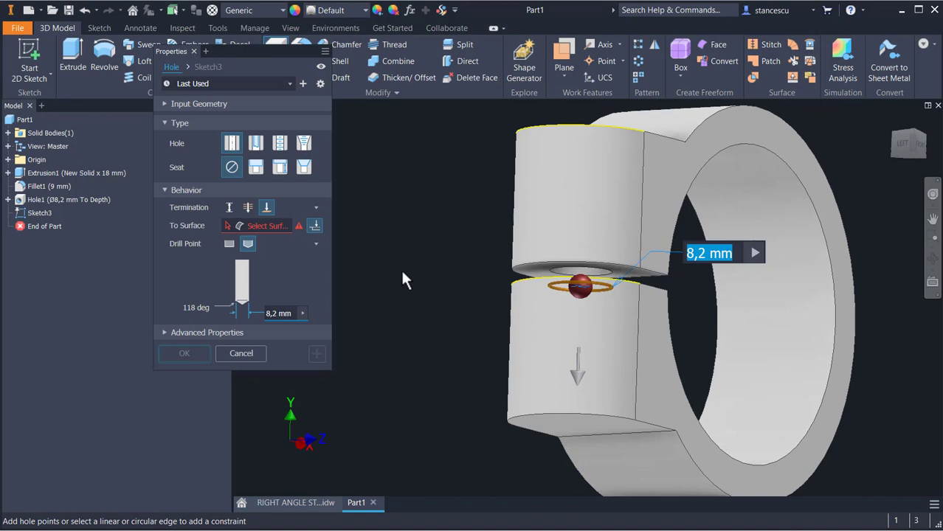
click(279, 145)
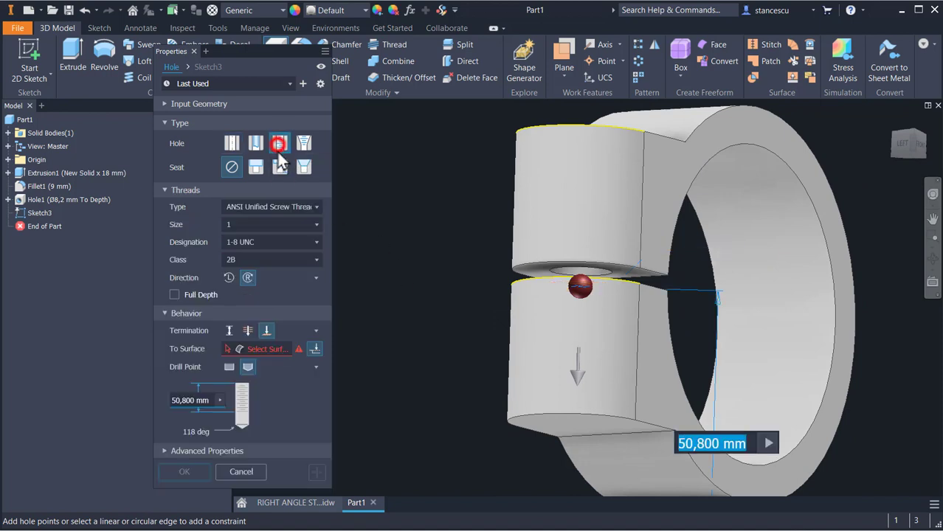
click(297, 207)
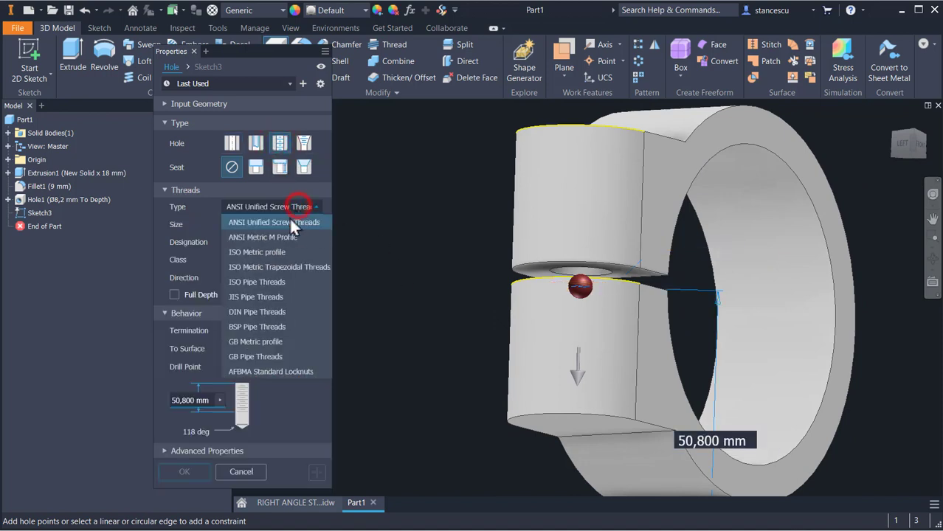
click(281, 252)
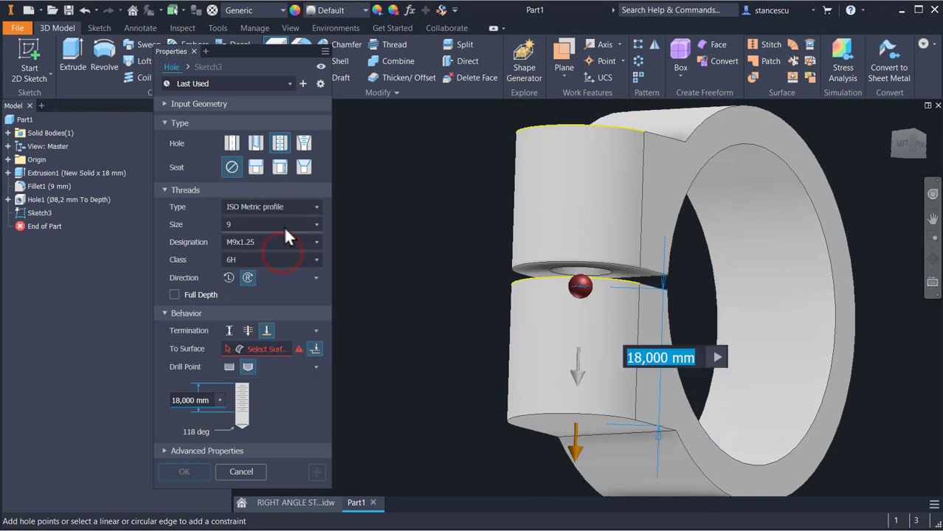
click(284, 223)
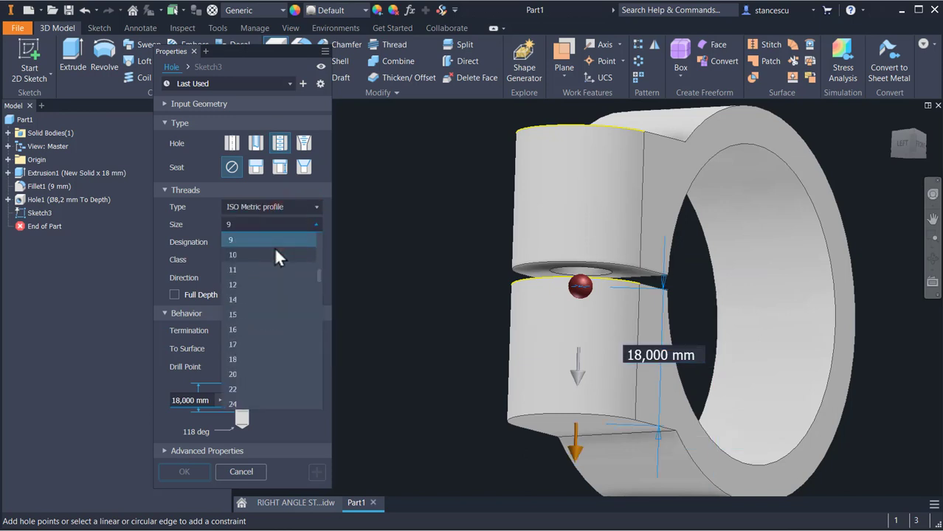
scroll(274, 247, up, 1)
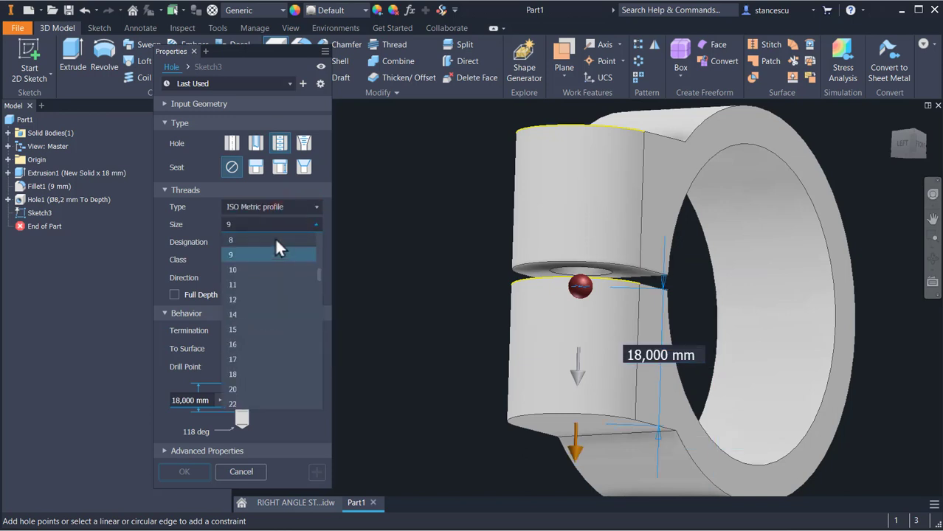
click(230, 238)
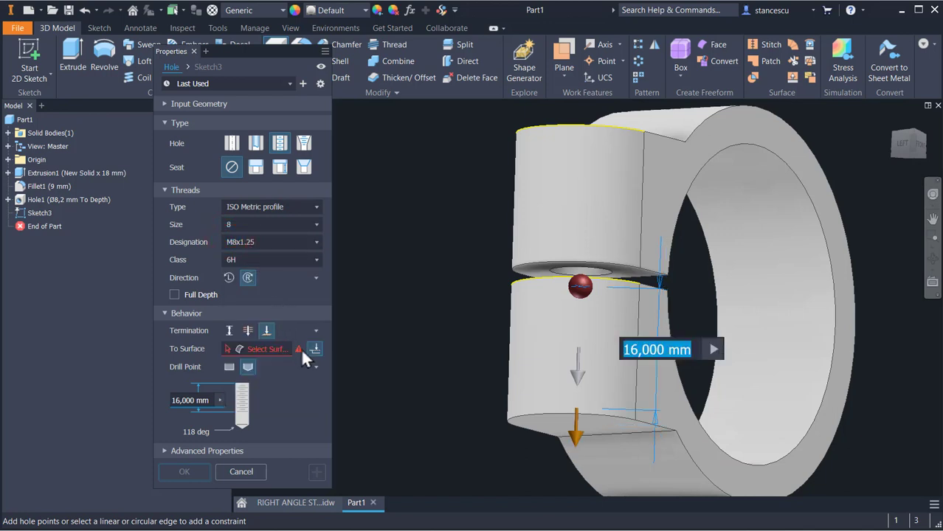
Step: Terminate the M8x1.25 tapped hole at the lower lug half's underside and create it
click(234, 349)
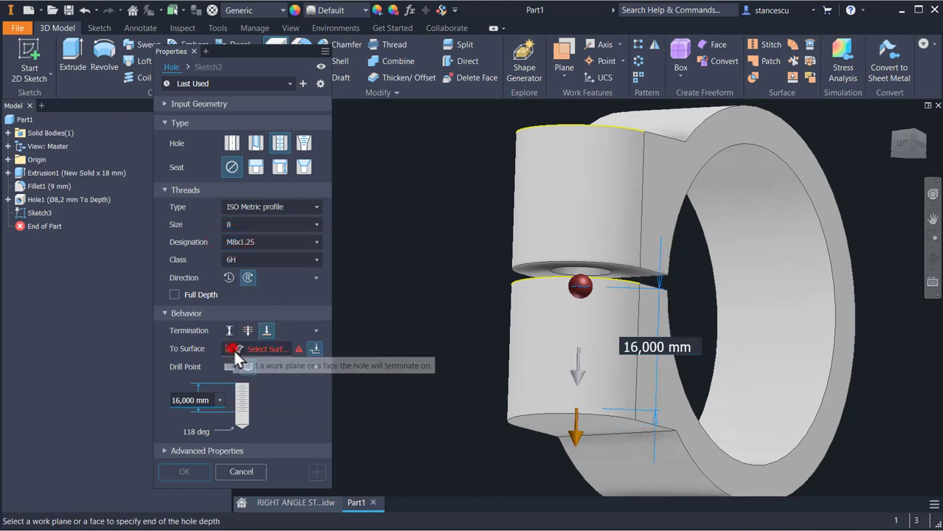
click(595, 419)
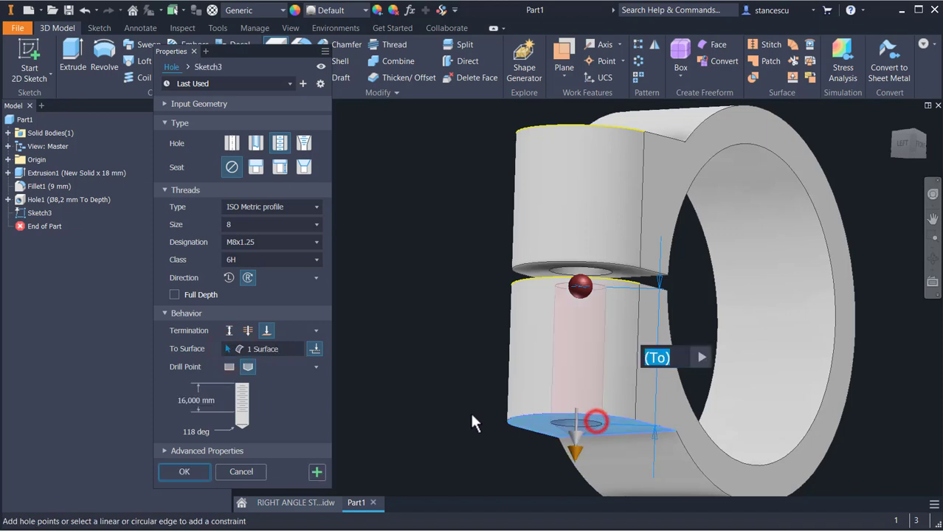
click(180, 469)
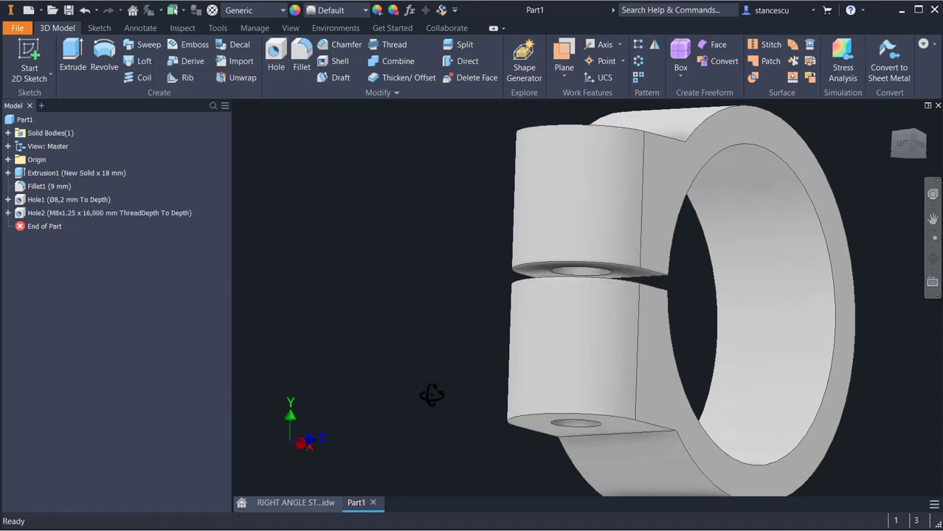
Step: Edit the lower lug half's M8x1.25 hole so its thread runs the full depth, and return the part to the home view
shift+middle_drag(432, 394, 564, 331)
scroll(590, 321, up, 4)
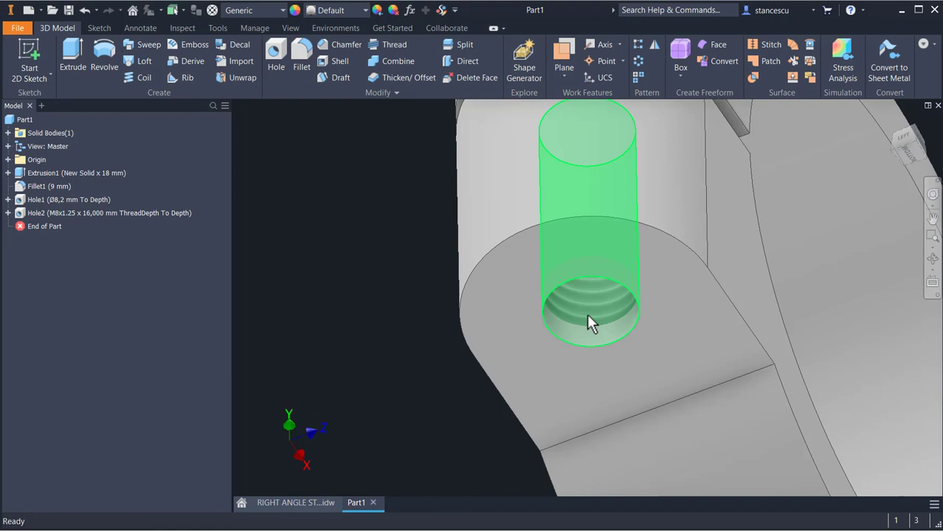
double_click(17, 214)
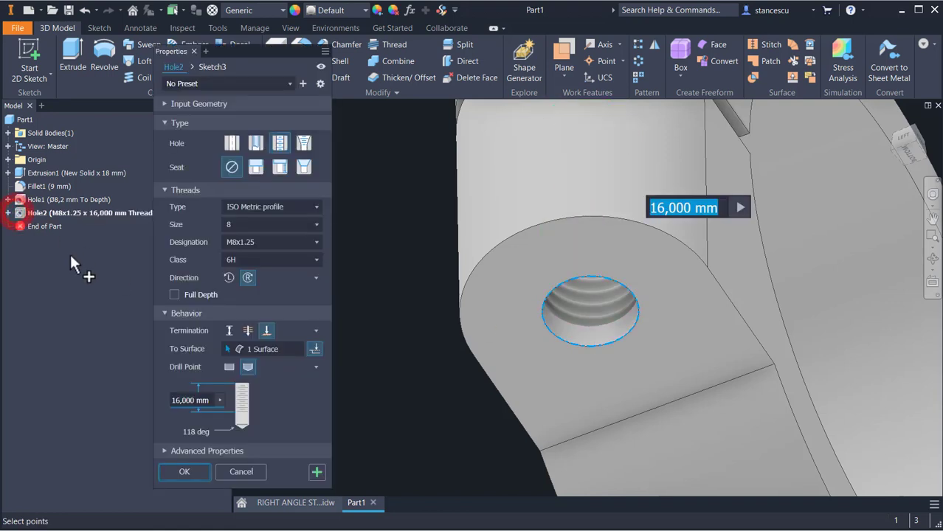
click(174, 294)
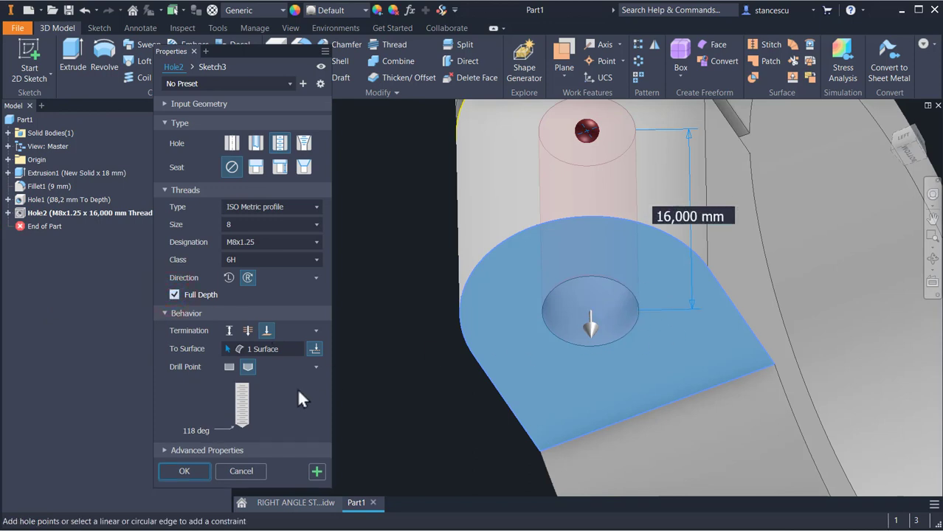
click(185, 473)
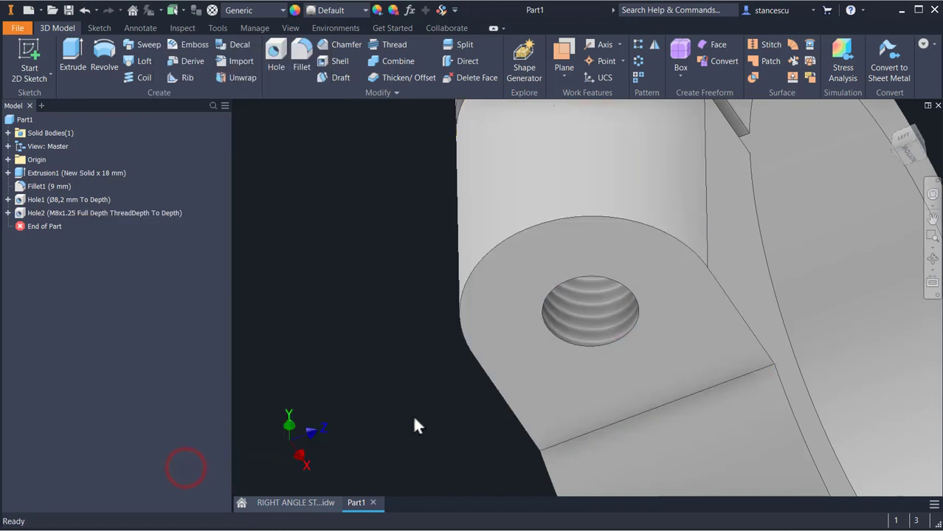
shift+middle_drag(507, 419, 607, 288)
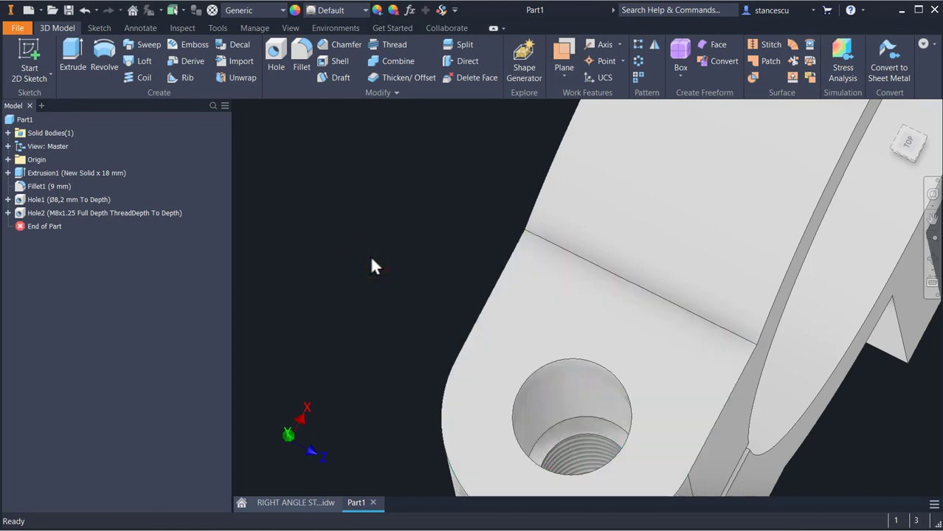
key(F6)
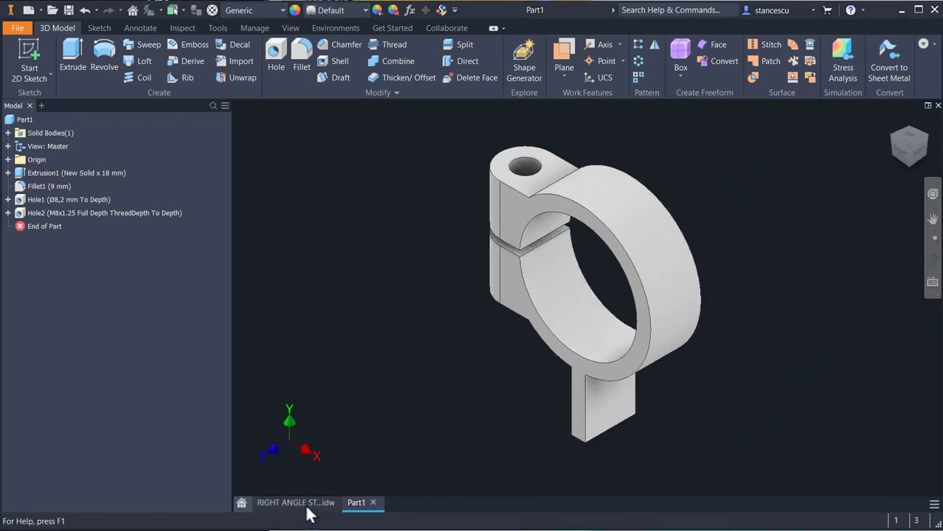
Step: Examine the base plate, boss and rib dimensions across the front, side and top views of the RIGHT ANGLE STAND drawing
click(307, 504)
scroll(578, 313, up, 2)
key(F2)
middle_drag(577, 314, 562, 299)
scroll(622, 377, down, 3)
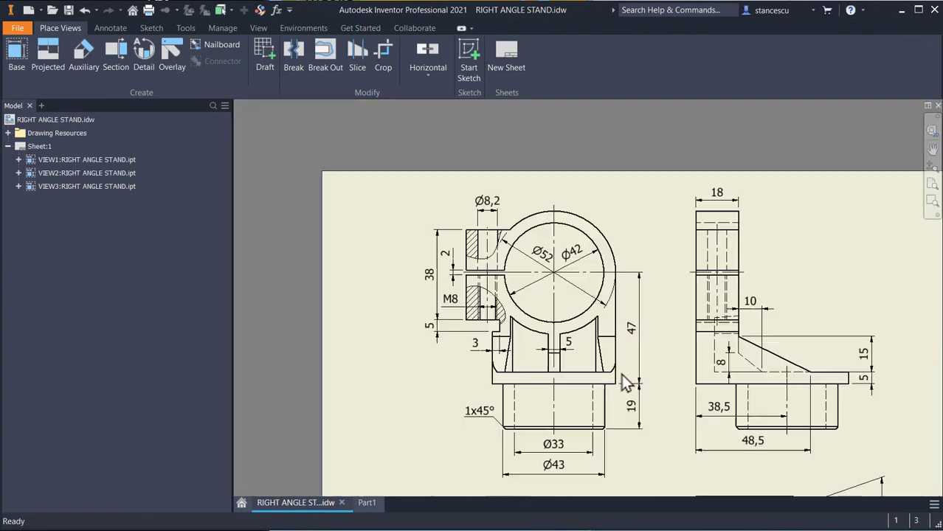
middle_drag(642, 395, 521, 281)
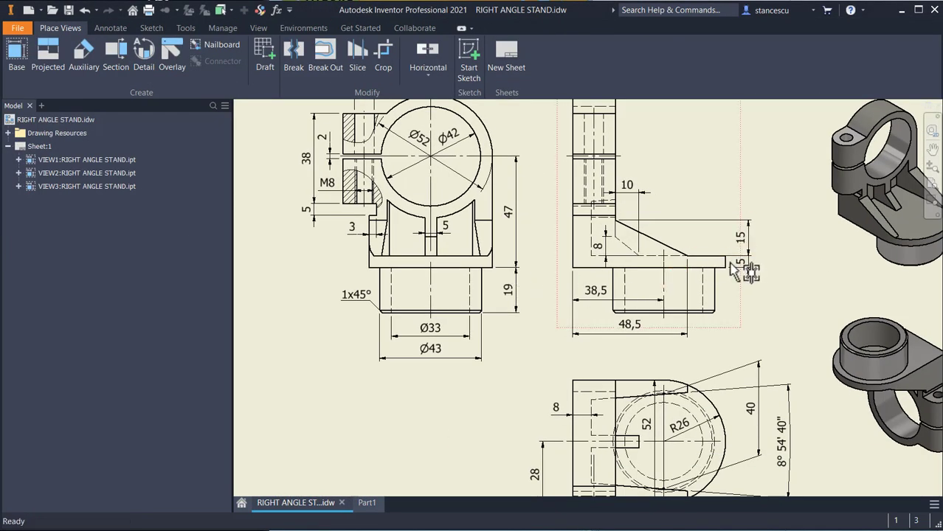
mouse_move(753, 378)
middle_down()
mouse_move(703, 299)
mouse_move(640, 242)
mouse_move(645, 360)
middle_up()
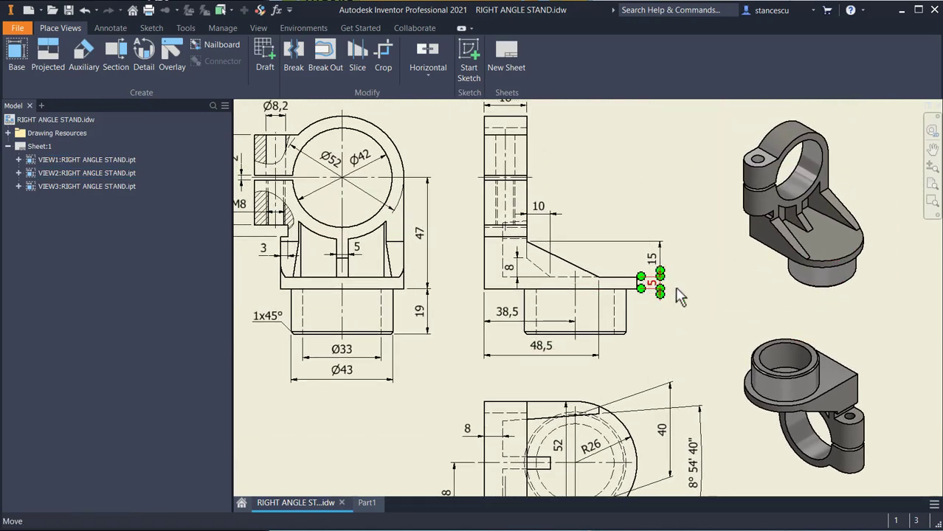
middle_drag(684, 289, 686, 169)
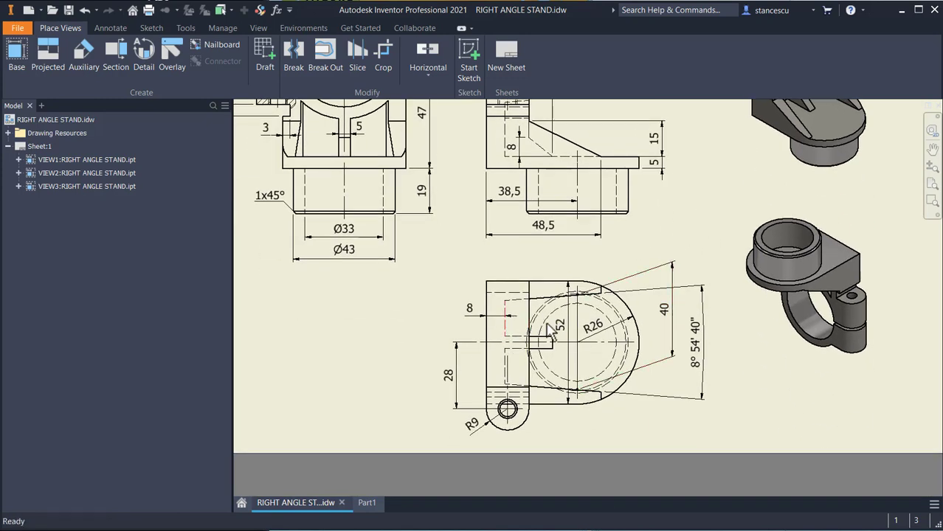
middle_drag(590, 297, 603, 353)
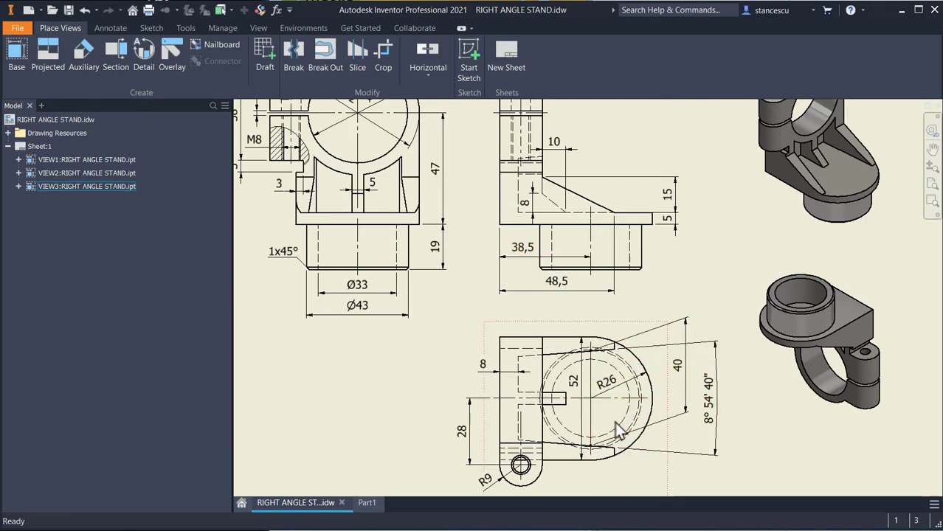
middle_drag(620, 375, 656, 321)
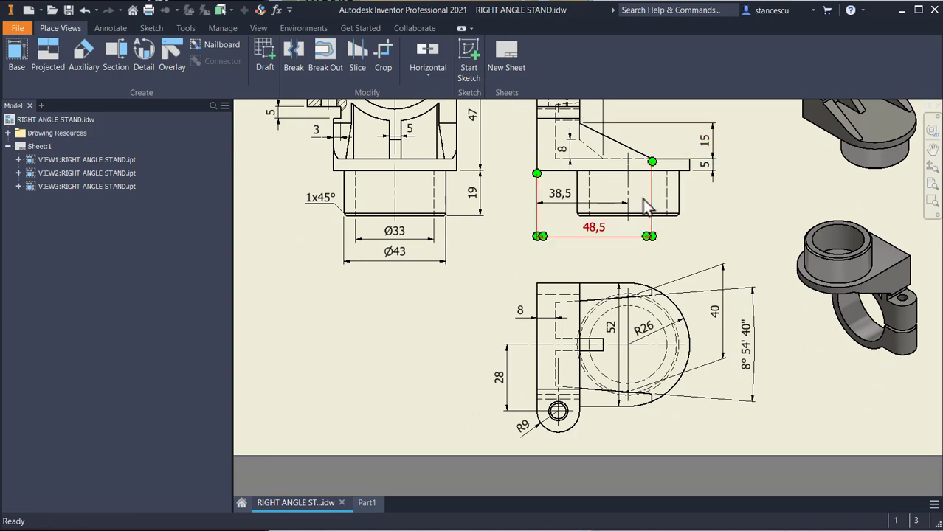
middle_drag(509, 195, 519, 288)
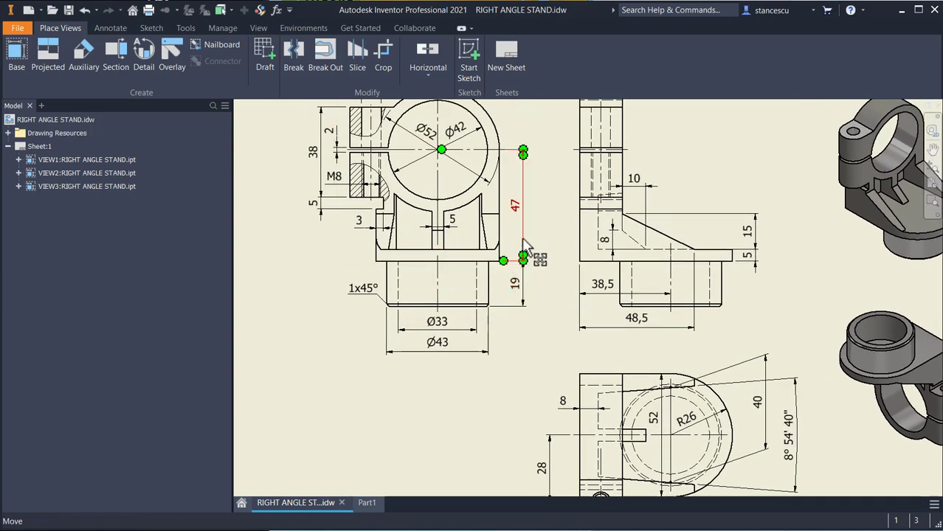
Step: Switch to Part1 and start a 2D sketch on the underside end face of the web below the clamp ring
click(367, 502)
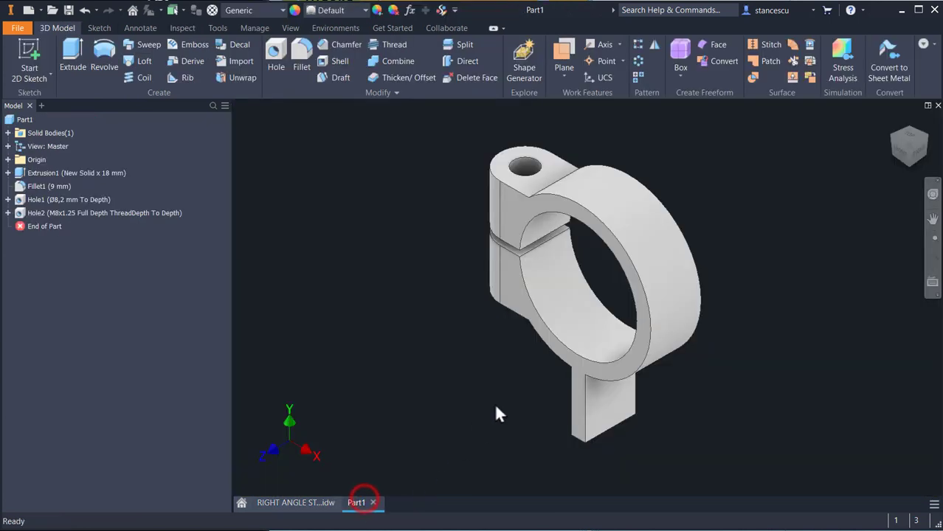
shift+middle_drag(482, 448, 509, 324)
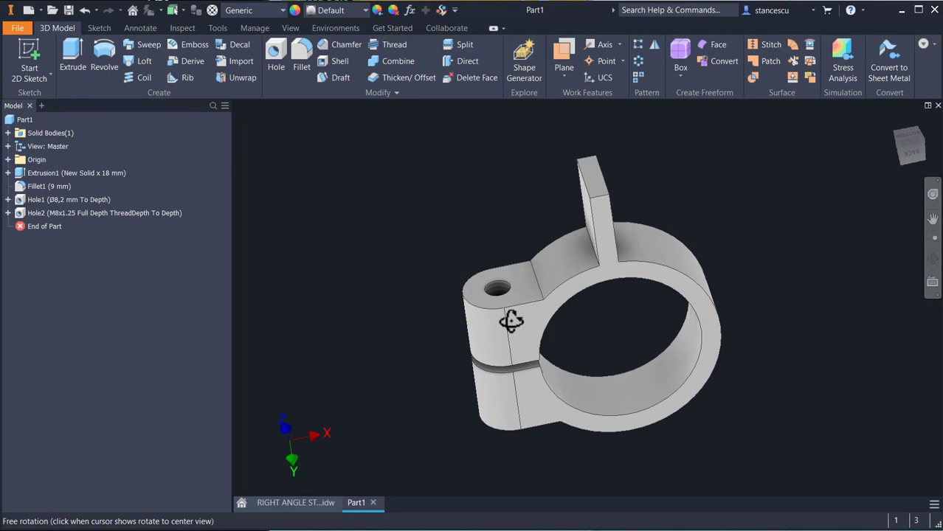
click(596, 188)
click(677, 177)
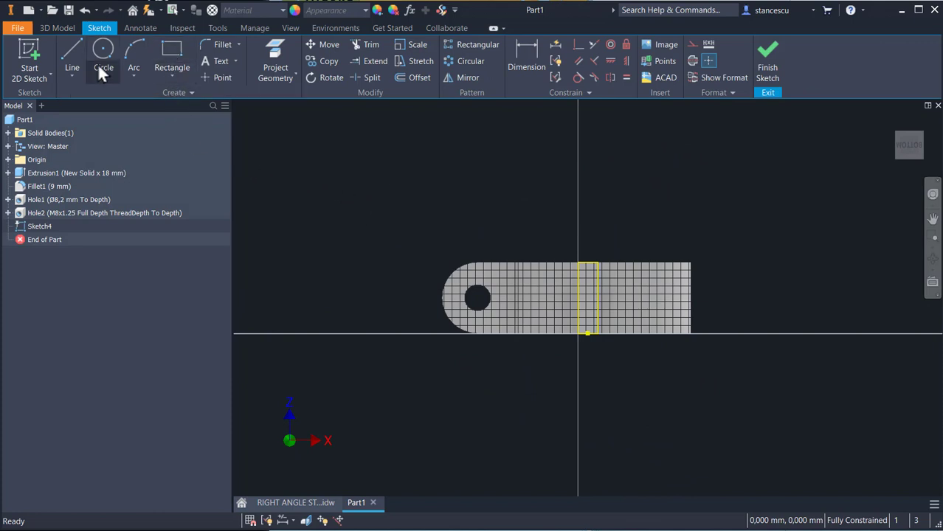
Step: Sketch a closed U-shaped base plate profile across the web, with parallel sides, a straight base line and a tangent arc of about 19.7 mm radius
click(76, 47)
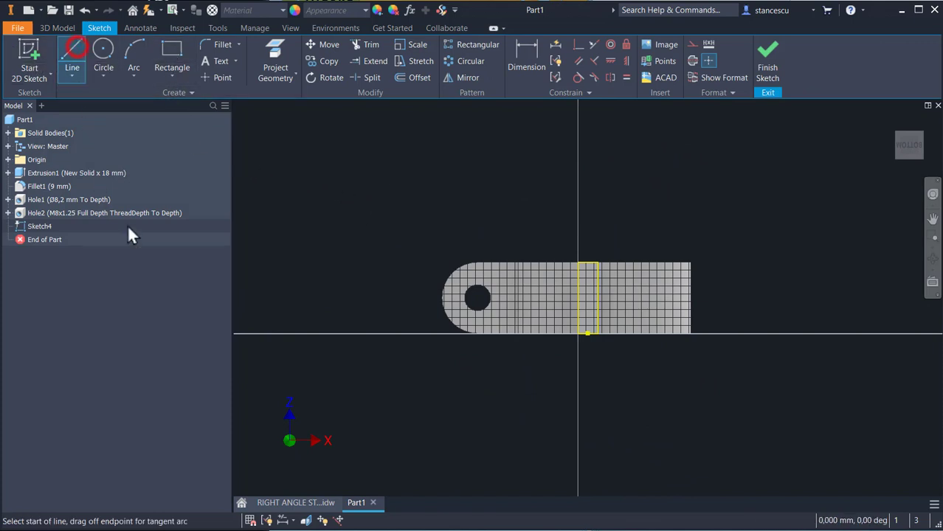
click(500, 374)
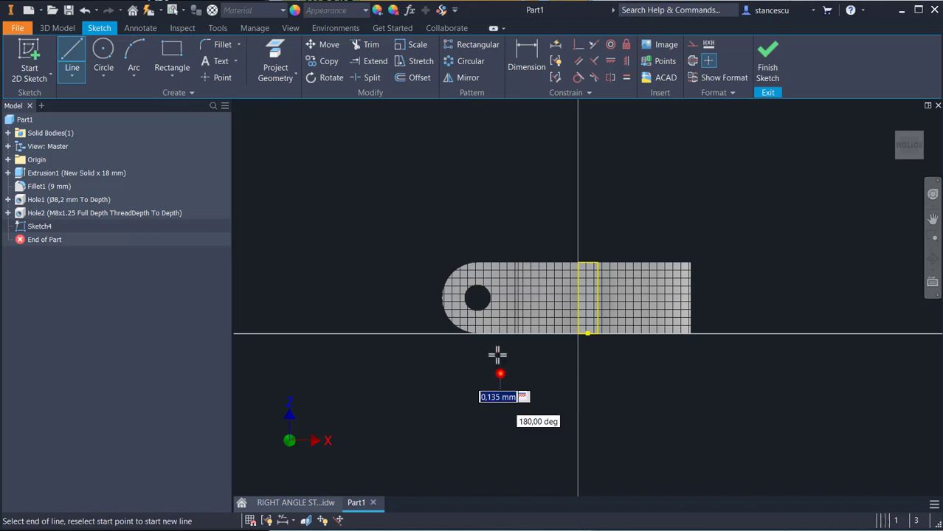
click(502, 216)
mouse_move(501, 215)
mouse_down()
mouse_move(547, 165)
mouse_move(657, 216)
mouse_up()
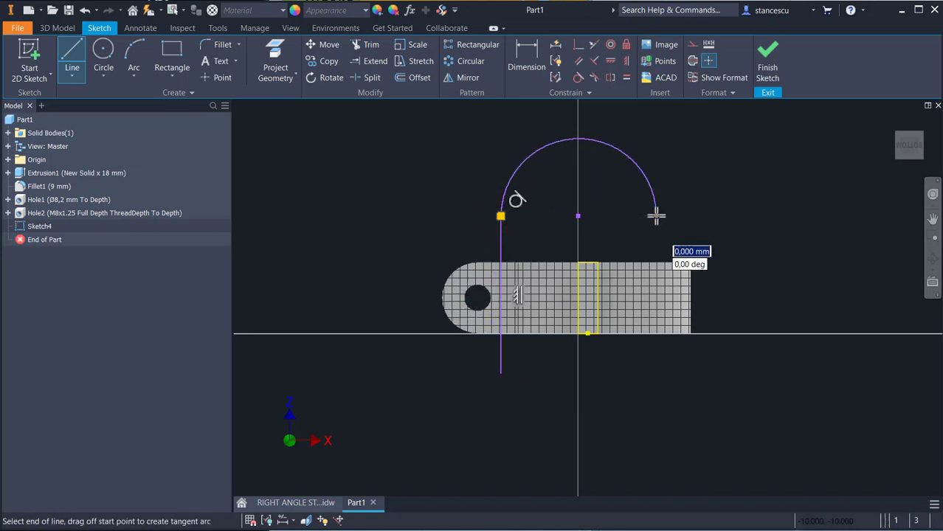
click(654, 373)
right_click(623, 401)
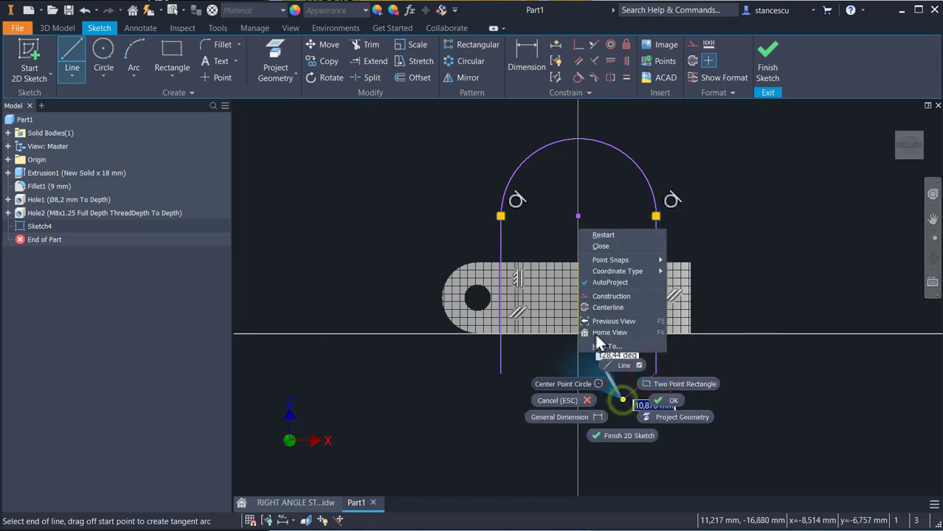
click(601, 247)
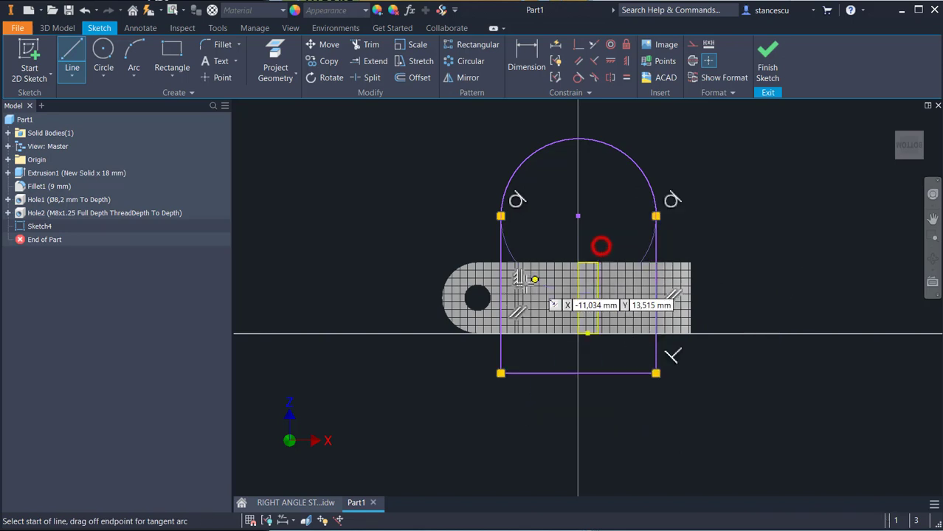
Step: Make the midpoint of the profile's straight base line coincident with the midpoint of the web face's short edge on the X axis
click(579, 44)
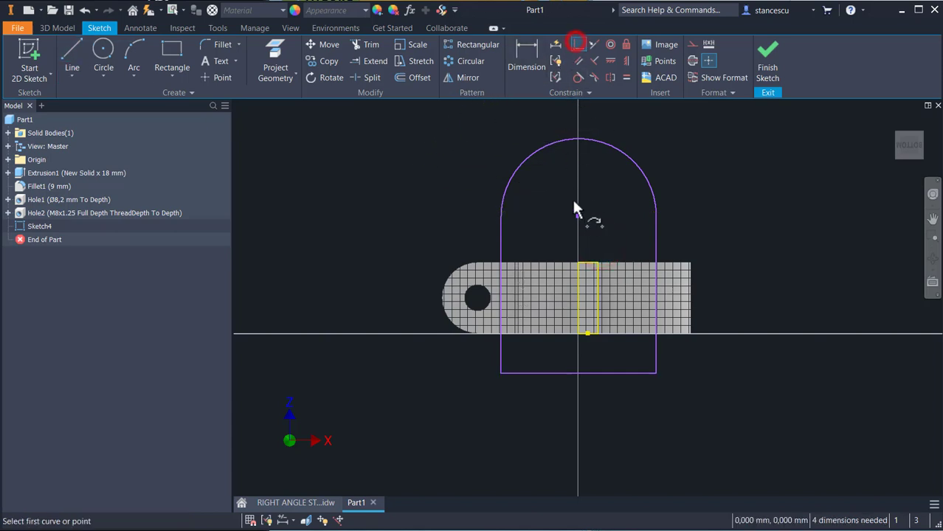
click(579, 374)
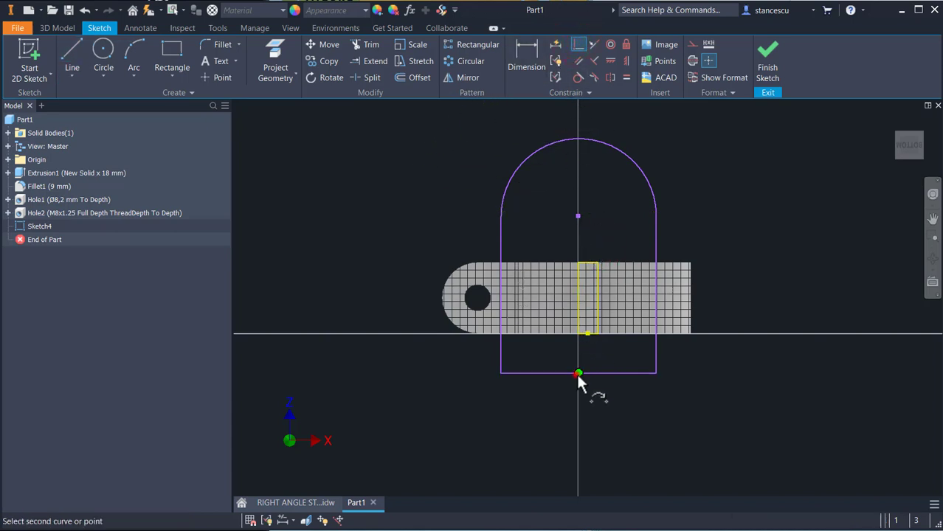
click(589, 334)
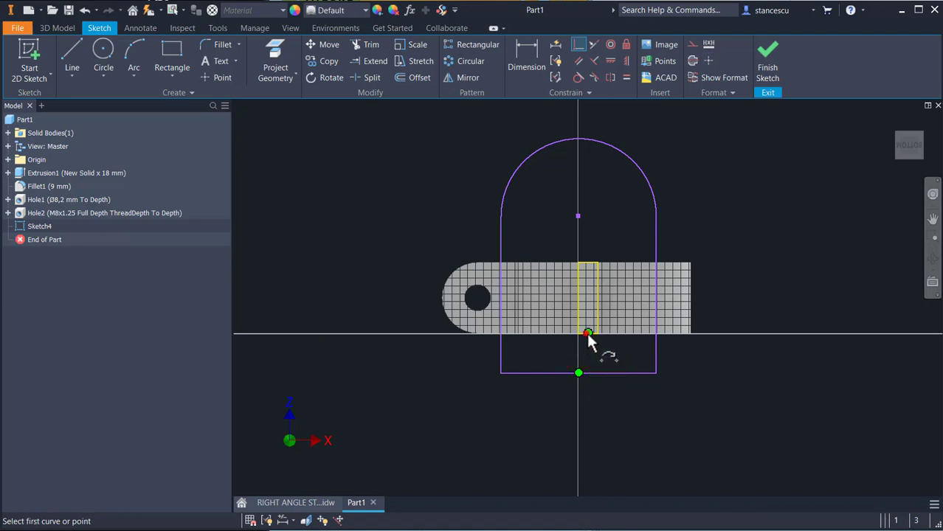
Step: Dimension the distance from the arc's center to the profile's straight base line as 38.5 mm
click(525, 60)
click(652, 169)
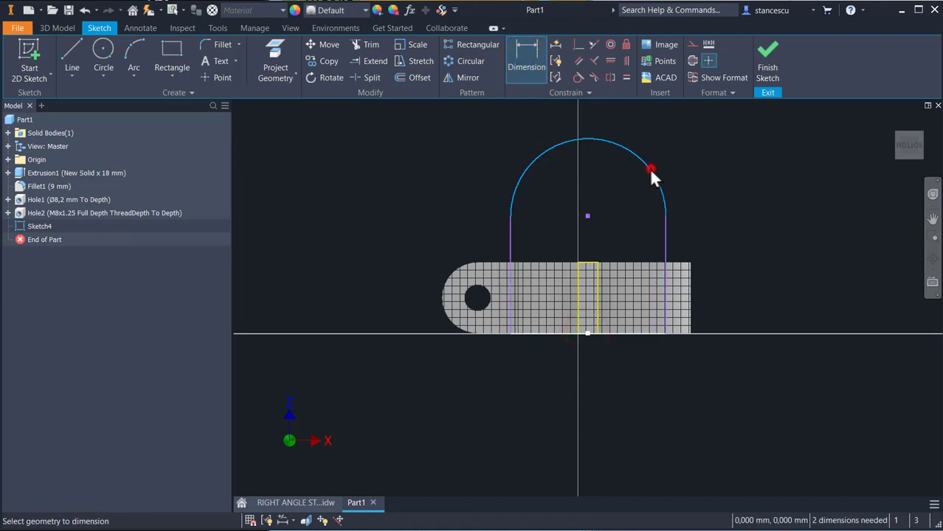
click(635, 336)
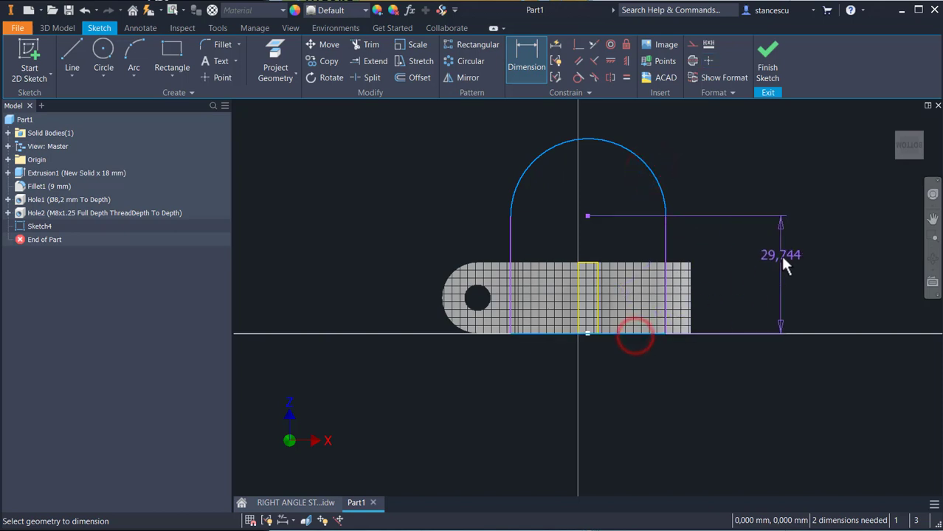
click(781, 256)
text(38)
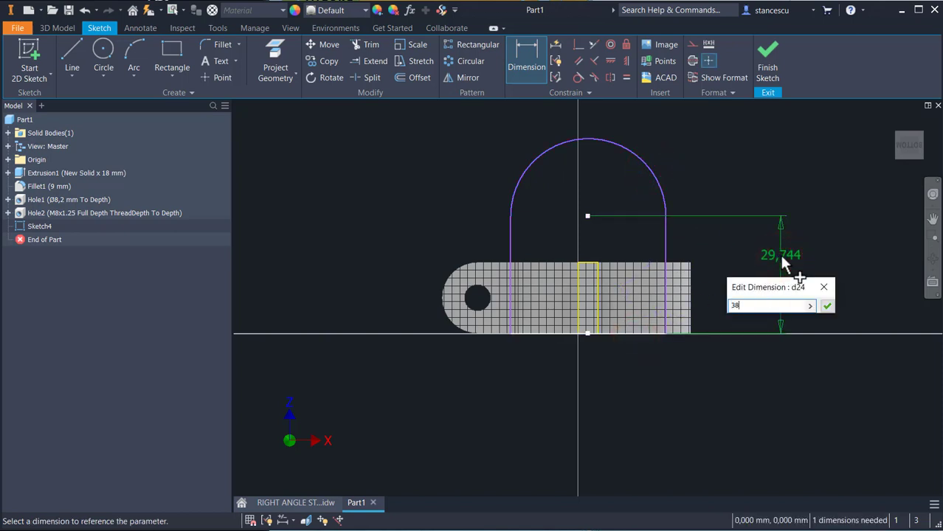
text(.5)
key(Return)
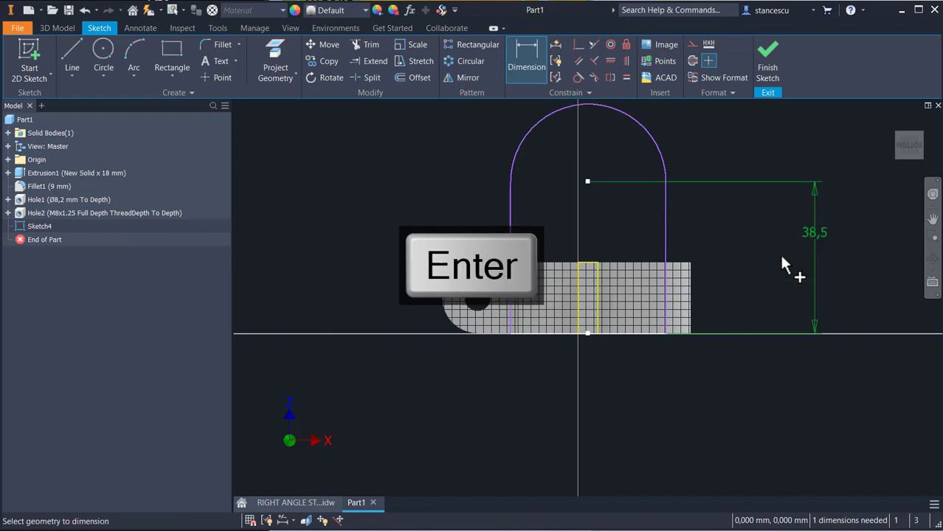
Step: Set the profile's arc radius to 26 mm and finish the sketch
click(654, 143)
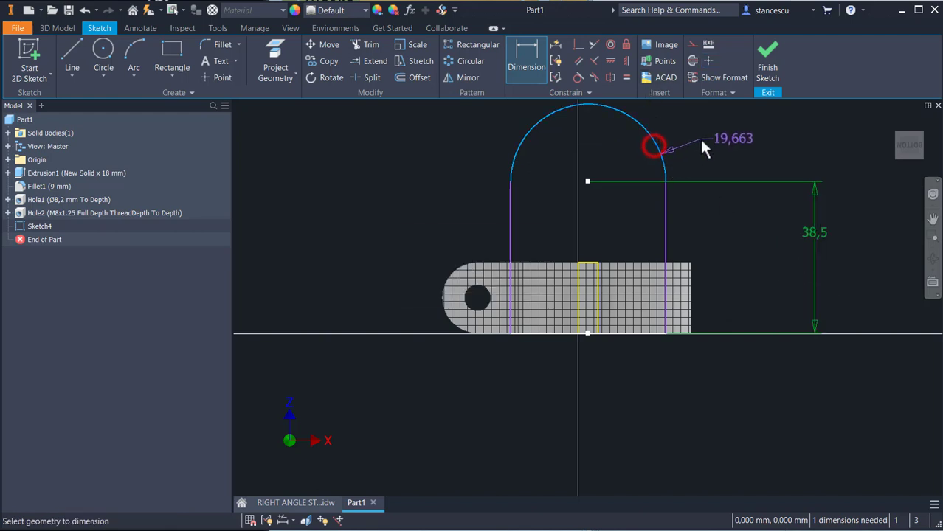
click(702, 141)
text(26)
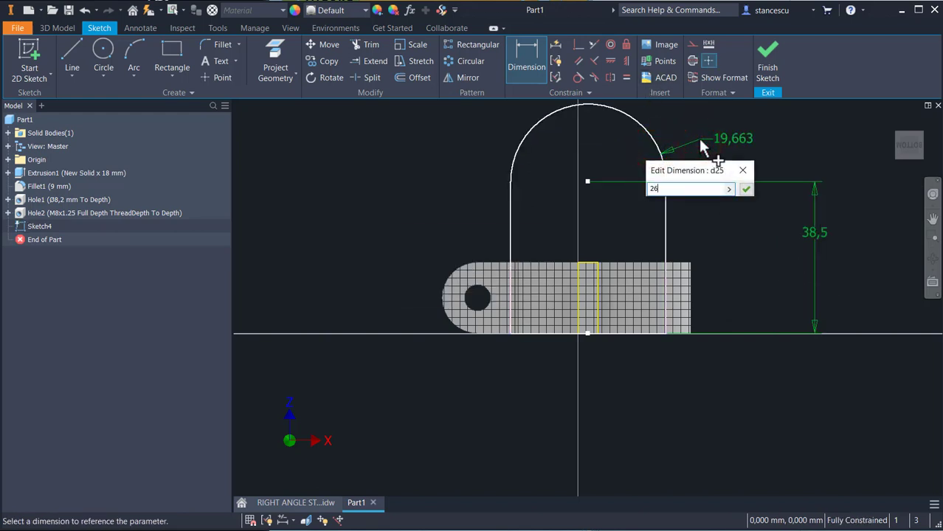
key(Return)
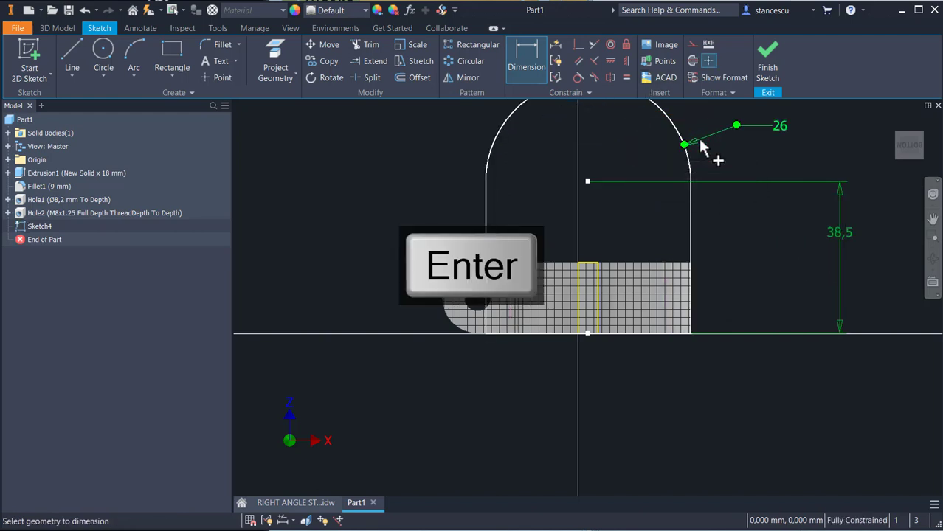
click(767, 70)
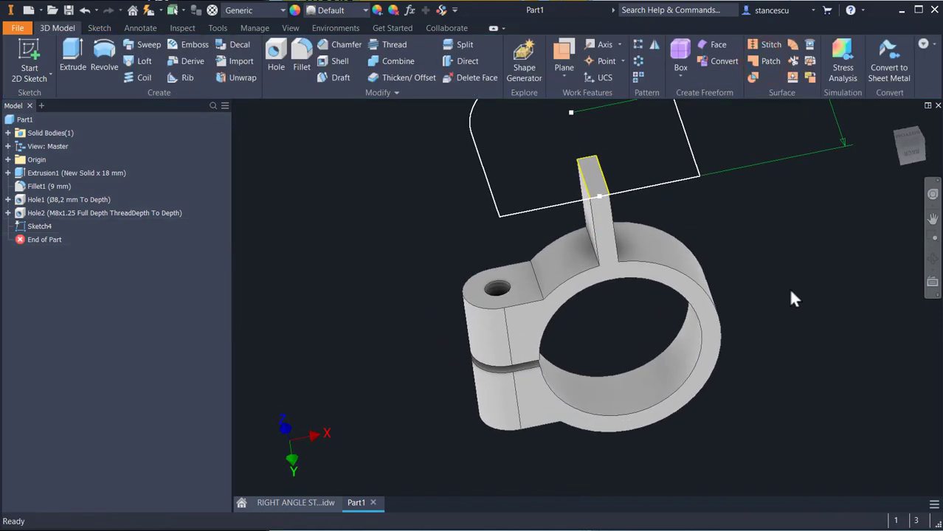
Step: Extrude the base plate profile 5 mm toward the clamp ring, joined to the body, and return to the home view
key(e)
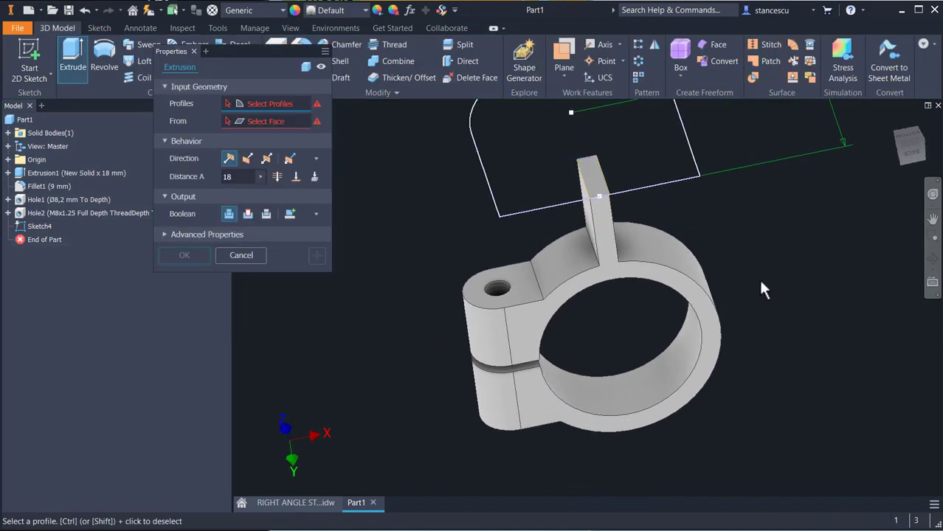
click(532, 194)
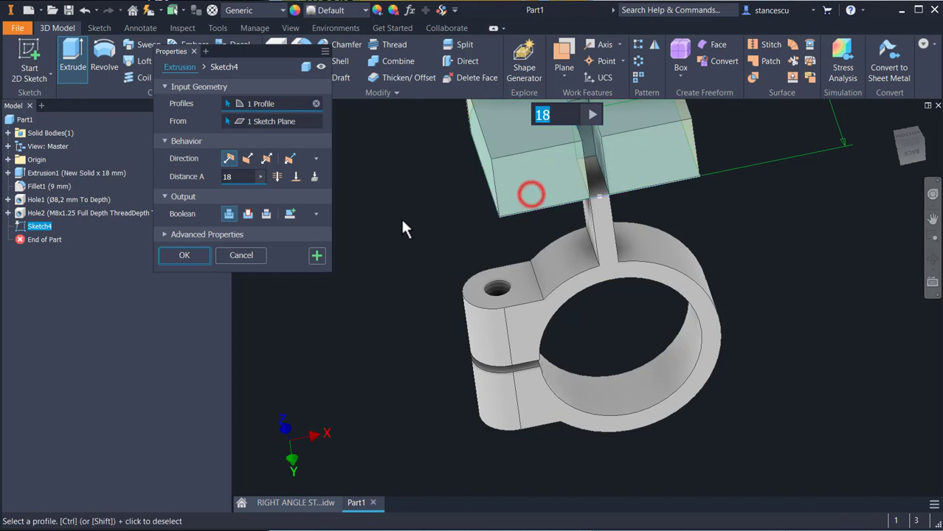
click(248, 158)
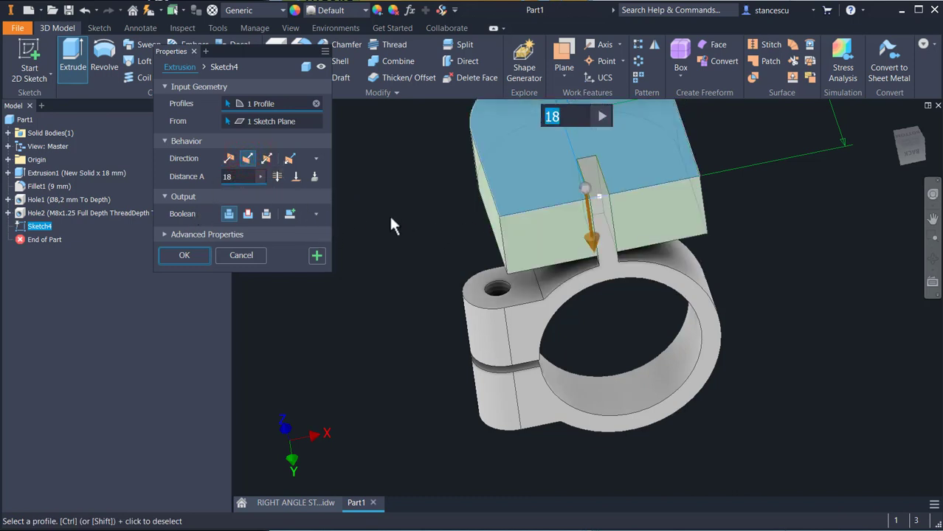
text(5)
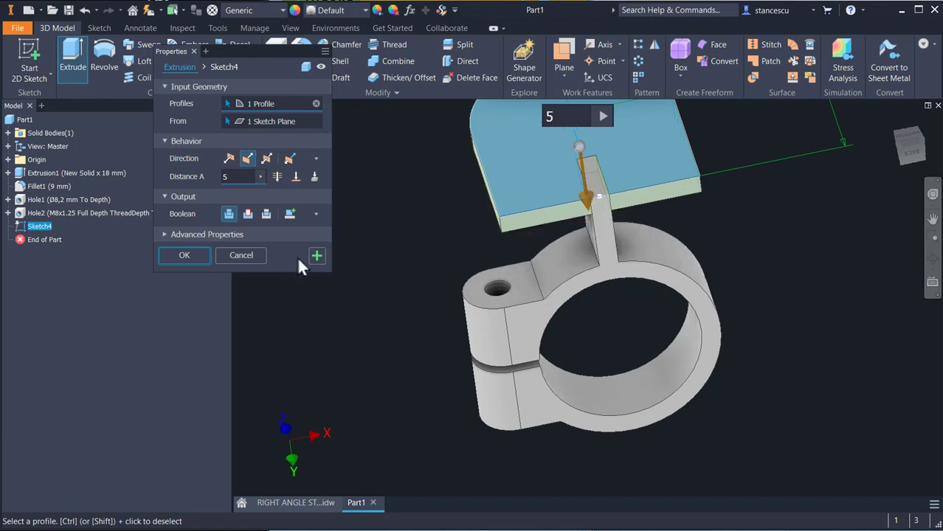
click(183, 257)
click(316, 270)
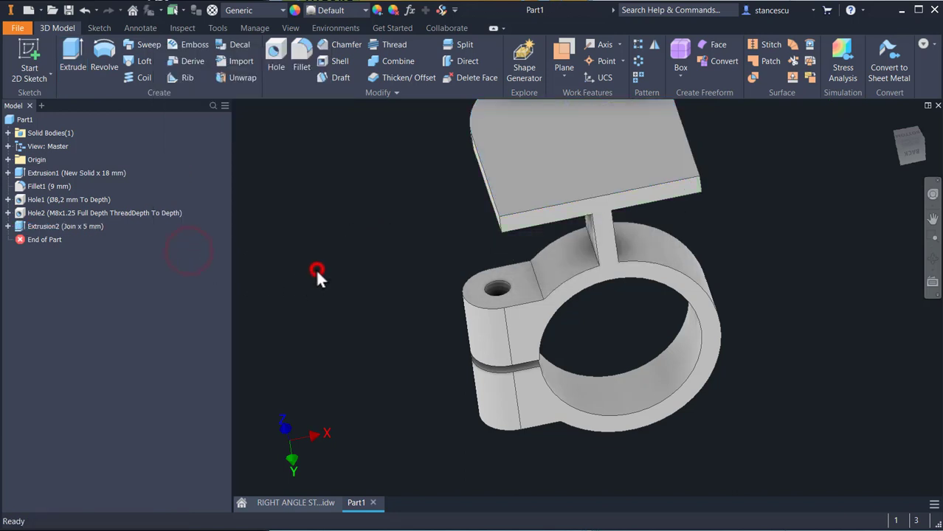
key(F6)
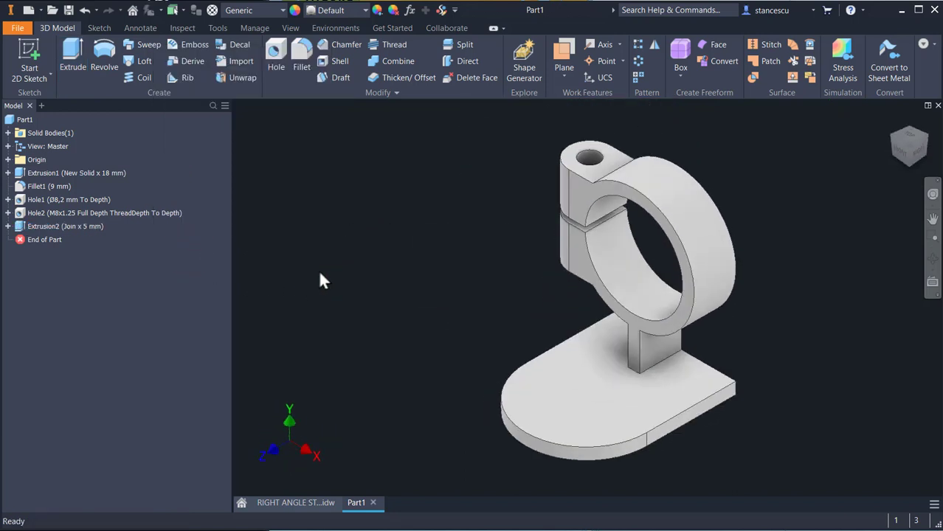
Step: Examine the side wall, rib and boss dimensions below the clamp across the front, side and top views of the RIGHT ANGLE STAND drawing
click(294, 508)
mouse_move(617, 440)
middle_down()
mouse_move(514, 344)
mouse_move(557, 485)
middle_up()
middle_drag(636, 389, 707, 387)
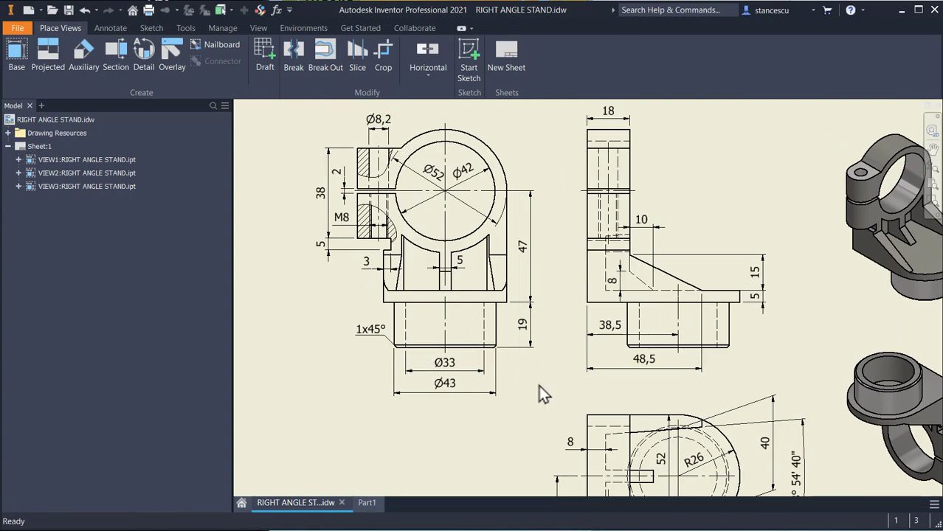
mouse_move(540, 388)
middle_down()
mouse_move(490, 334)
mouse_move(548, 287)
mouse_move(571, 293)
mouse_move(579, 398)
middle_up()
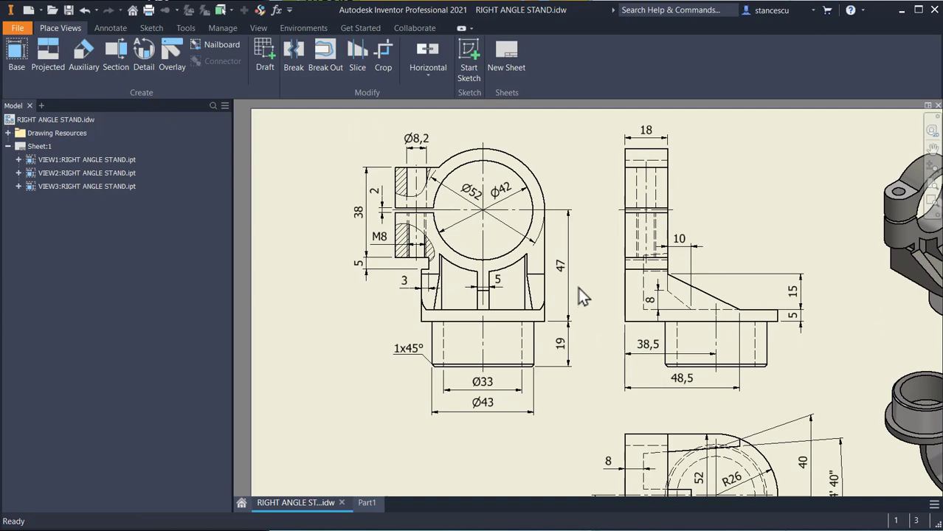
middle_drag(581, 313, 584, 297)
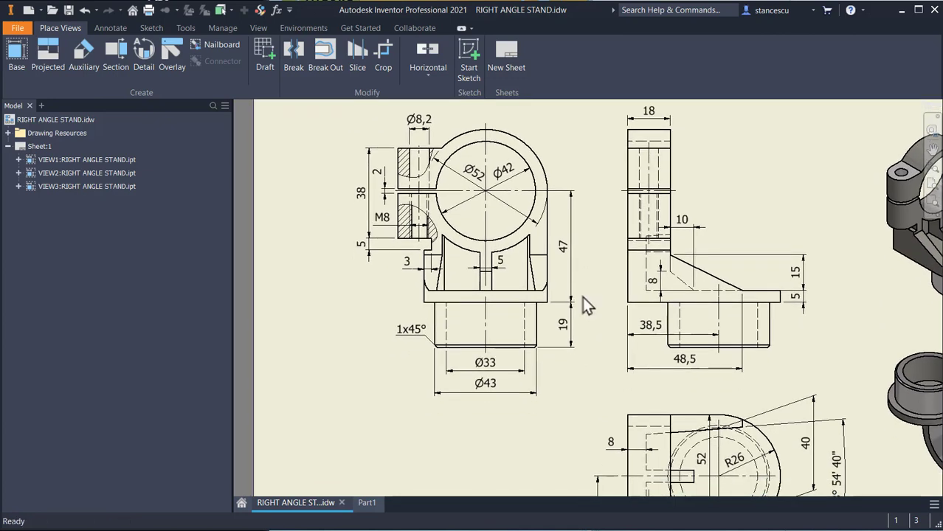
mouse_move(531, 408)
middle_down()
mouse_move(571, 350)
mouse_move(569, 311)
mouse_move(573, 325)
middle_up()
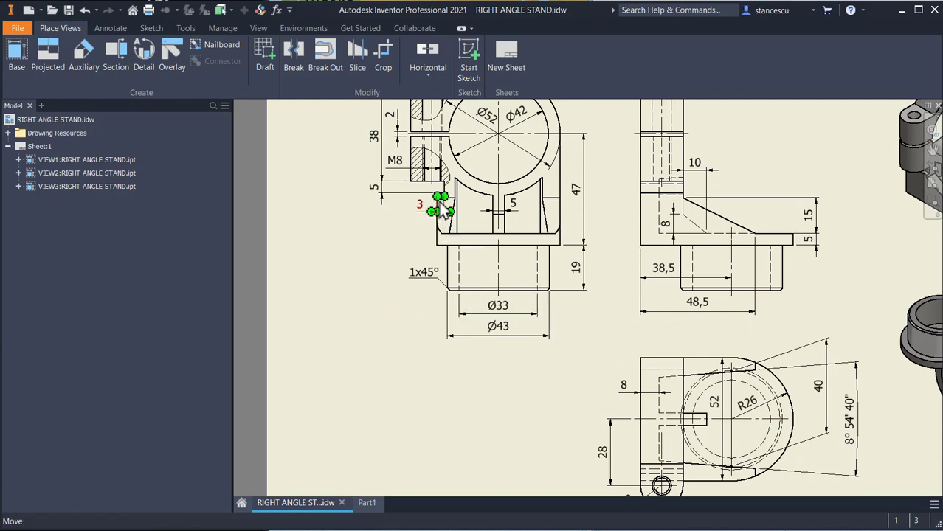
scroll(439, 199, up, 3)
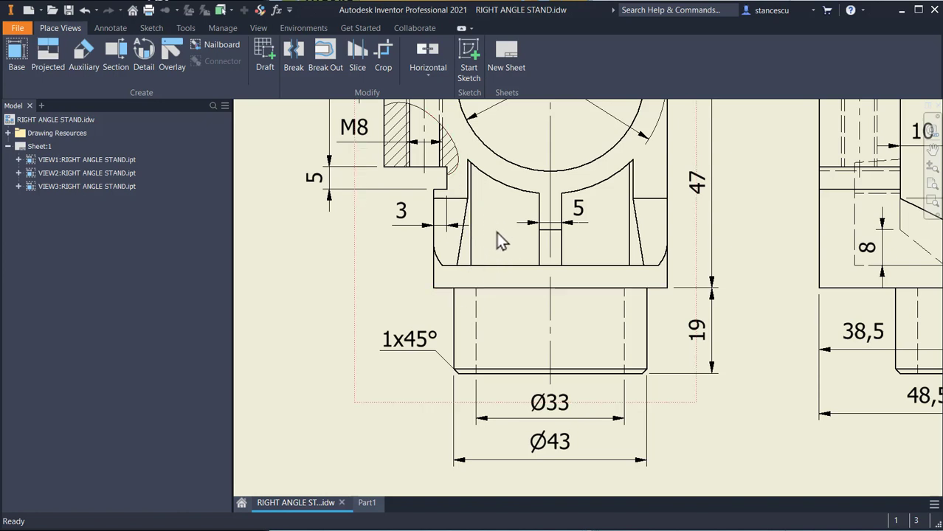
mouse_move(578, 337)
middle_down()
mouse_move(388, 261)
mouse_move(558, 188)
mouse_move(547, 147)
middle_up()
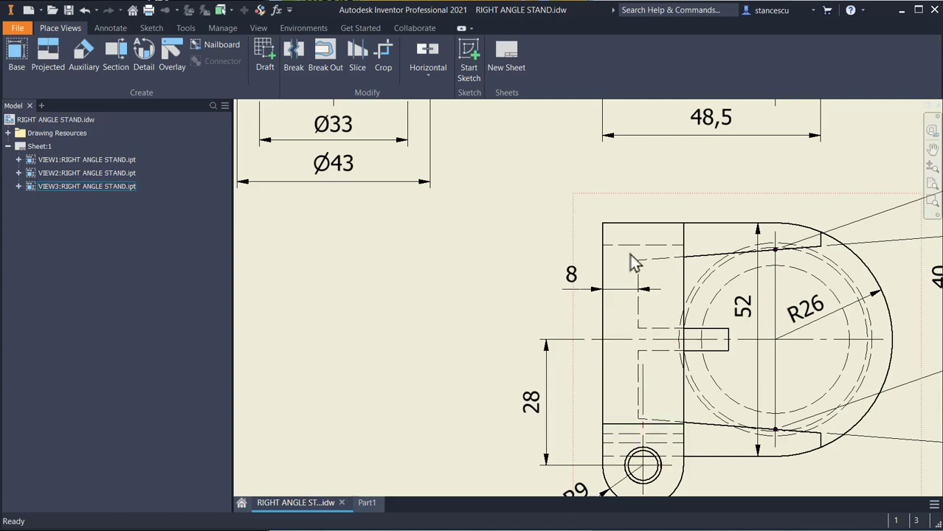
scroll(719, 332, down, 3)
mouse_move(729, 349)
middle_down()
mouse_move(683, 397)
mouse_move(700, 297)
middle_up()
scroll(659, 326, up, 4)
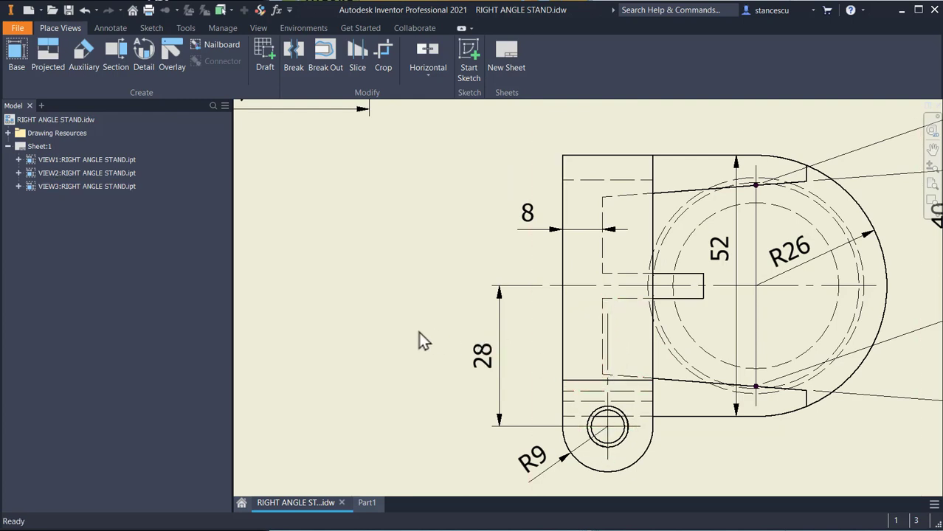
scroll(382, 345, down, 2)
middle_drag(381, 337, 554, 430)
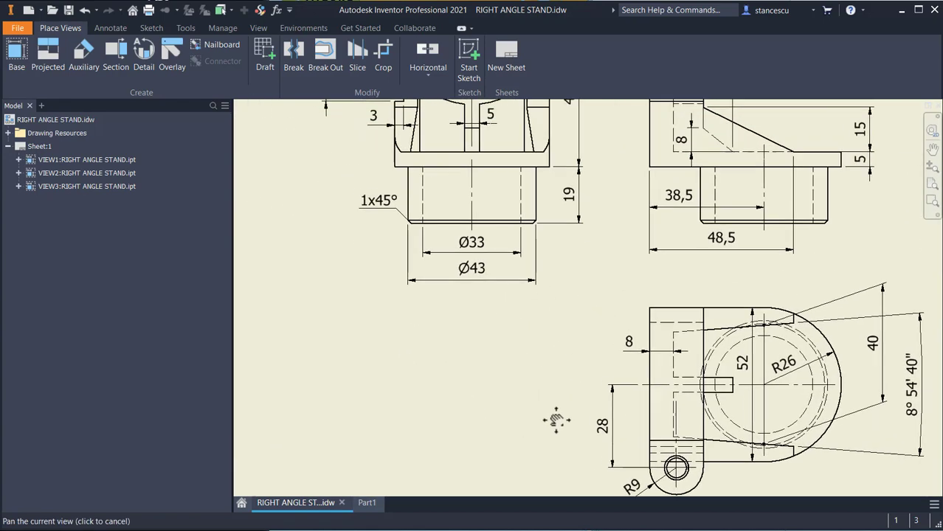
middle_drag(580, 336, 619, 444)
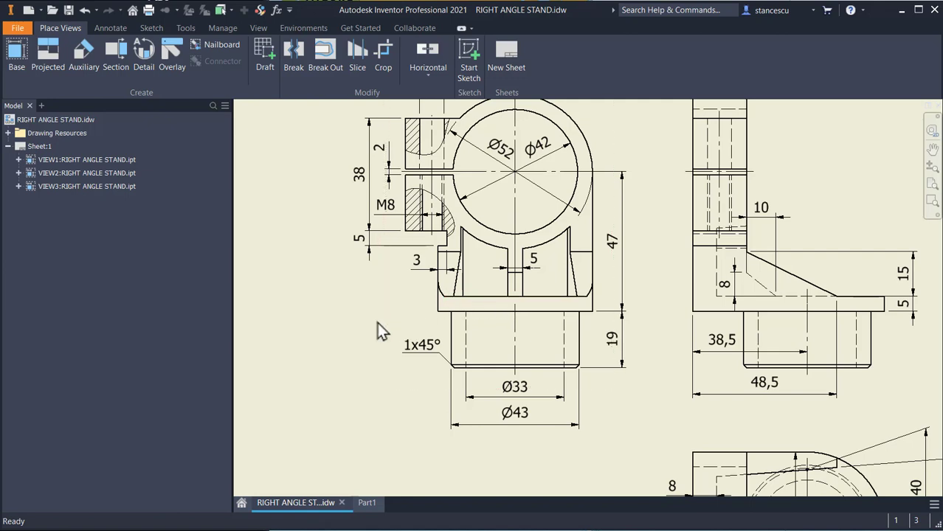
middle_drag(398, 385, 385, 280)
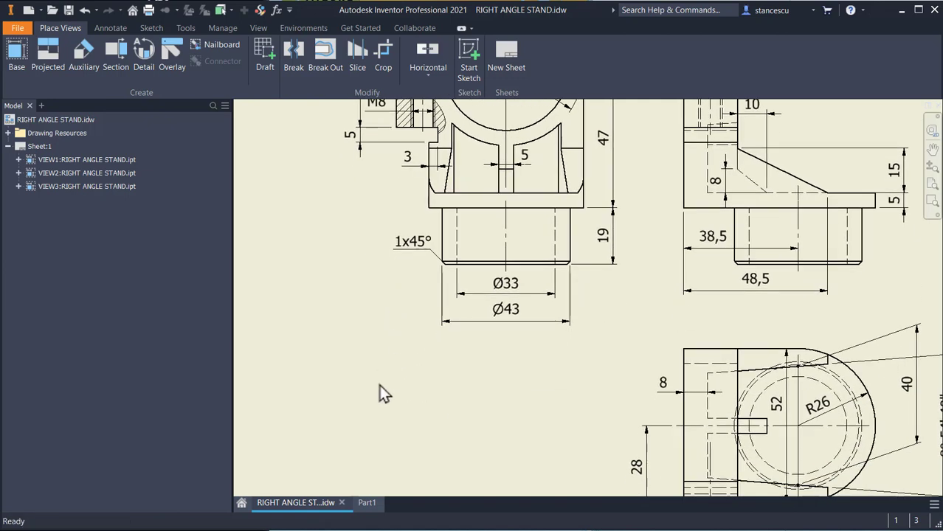
Step: Check the back wall thickness and outline in the drawing's top view against the front and side views
mouse_move(434, 495)
middle_down()
mouse_move(379, 312)
mouse_move(371, 316)
middle_up()
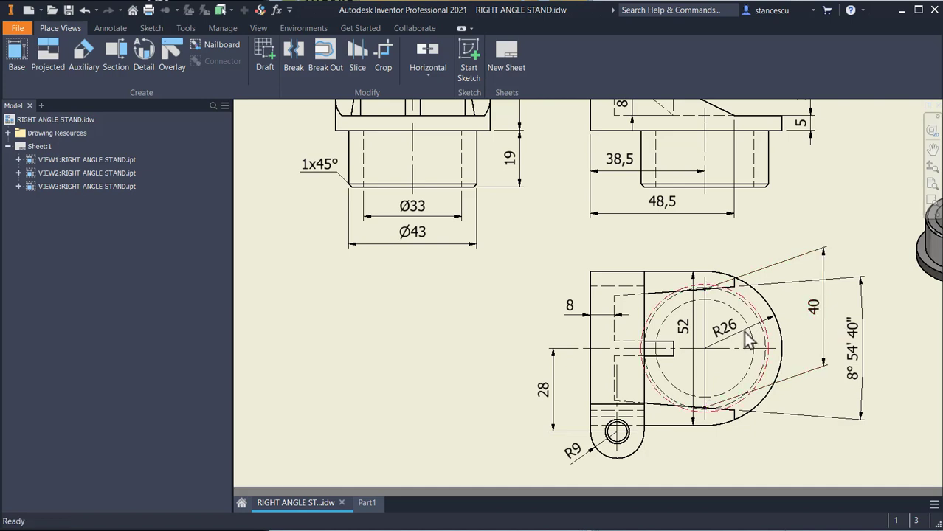
click(707, 358)
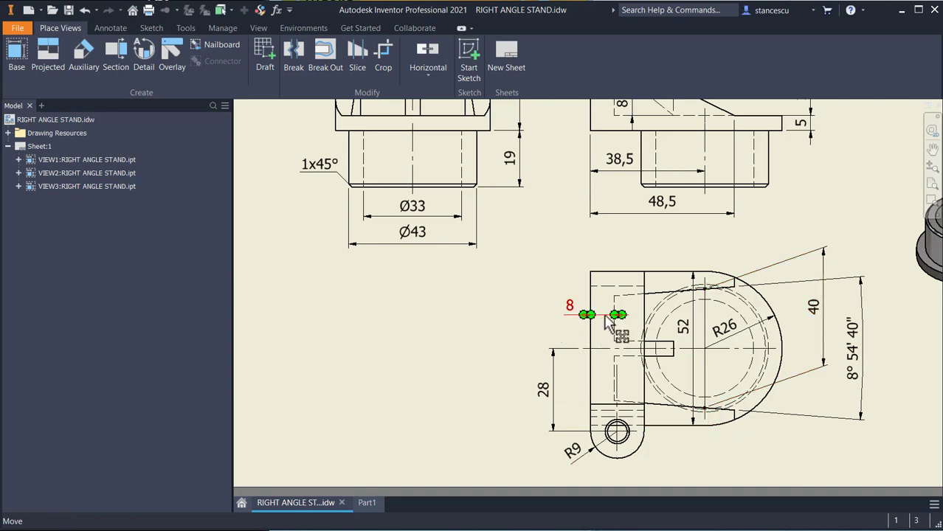
middle_drag(527, 274, 549, 425)
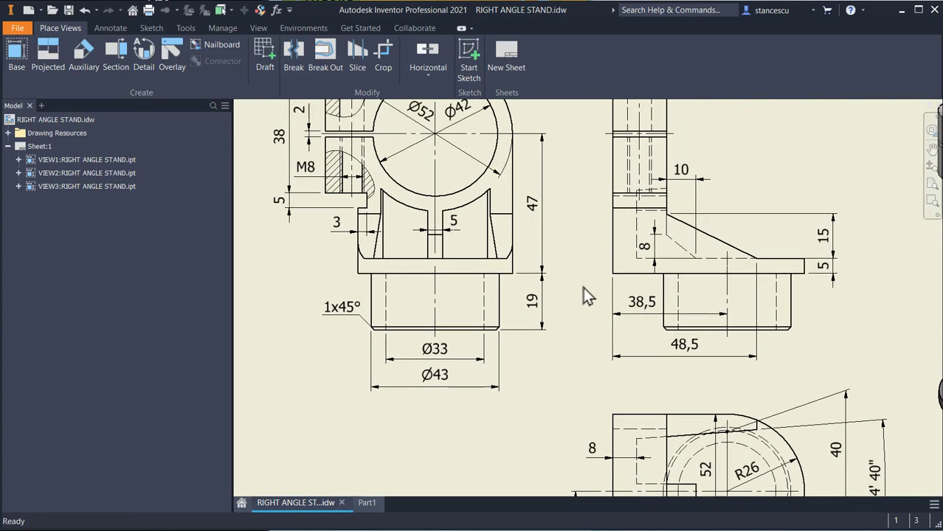
middle_drag(564, 339, 548, 214)
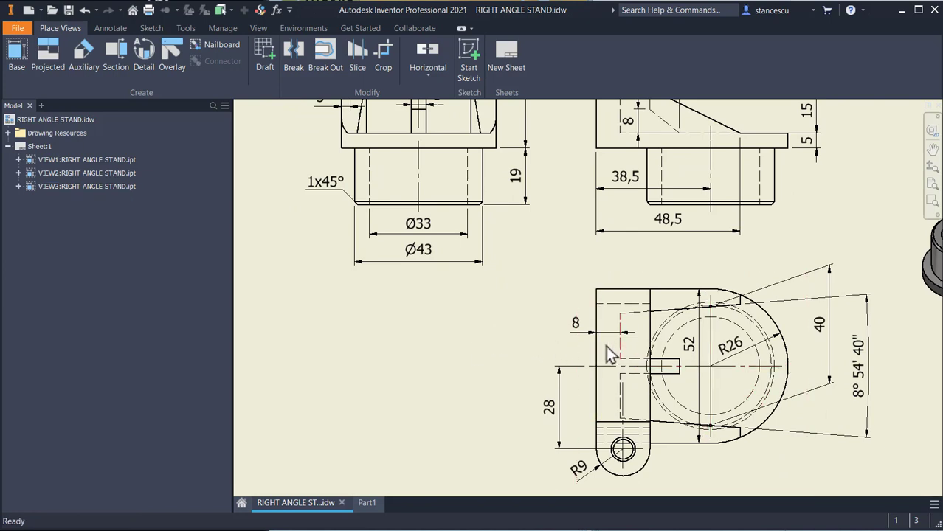
Step: Switch to the part model and start a 2D sketch on the stand's flat back face
click(367, 502)
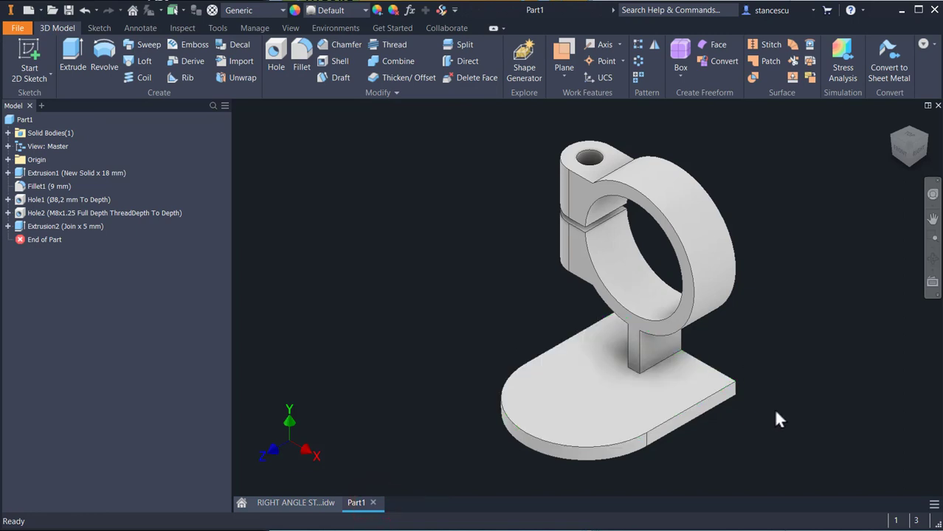
shift+middle_drag(787, 407, 648, 398)
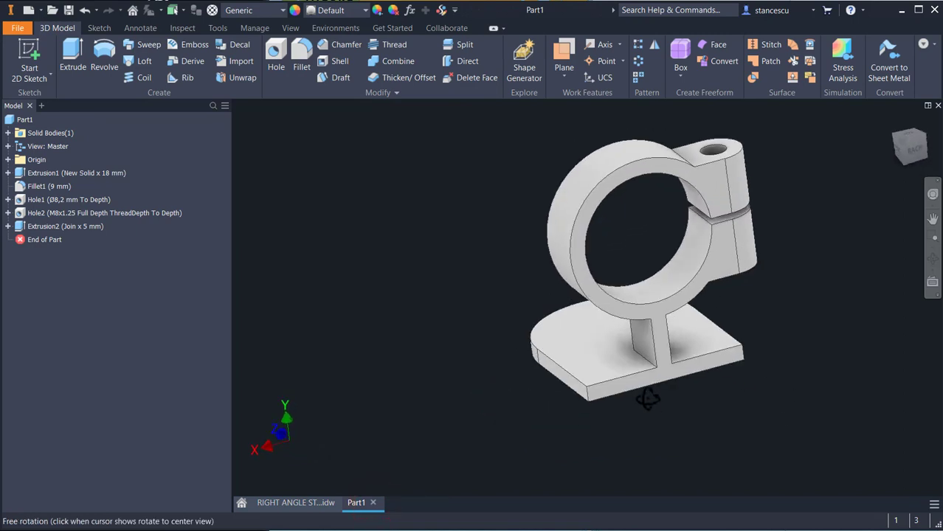
click(666, 372)
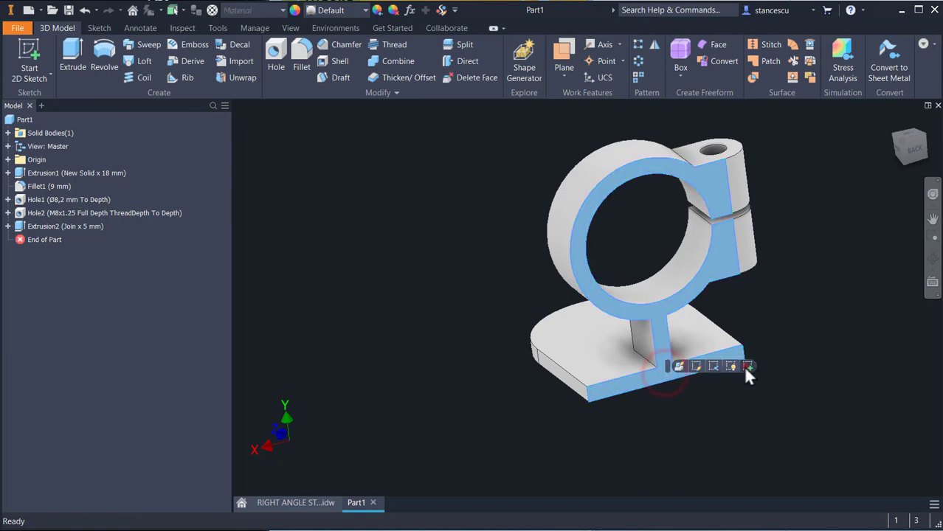
click(746, 366)
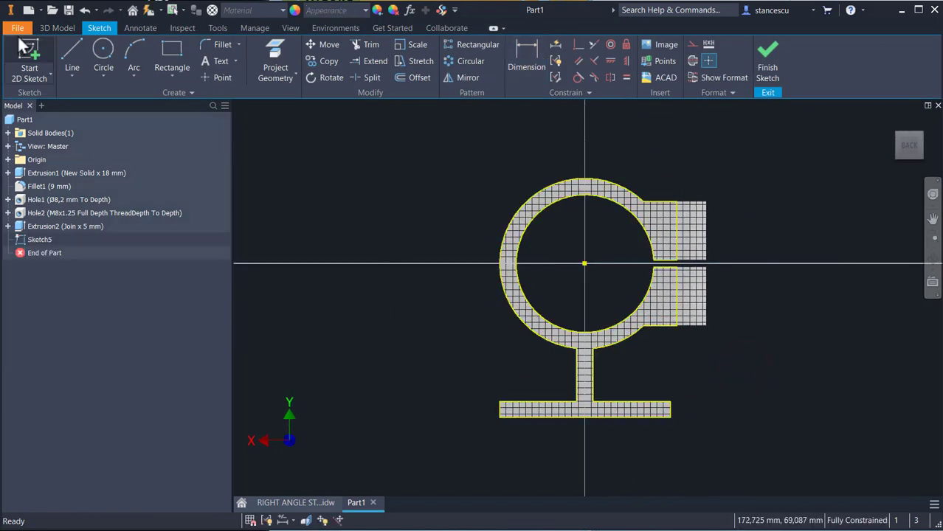
Step: Draw vertical lines from the base plate's two upper corners to the clamp ring and its lower lug, then finish the sketch
click(72, 53)
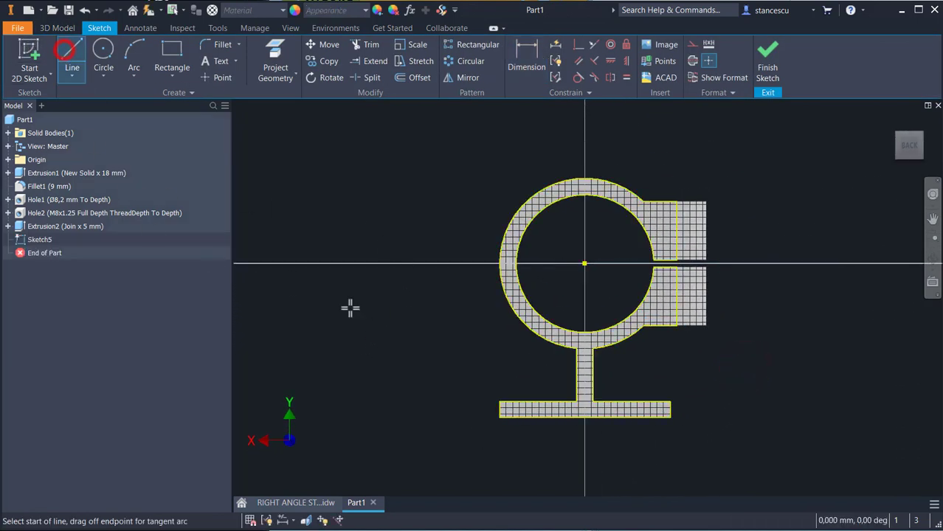
click(500, 402)
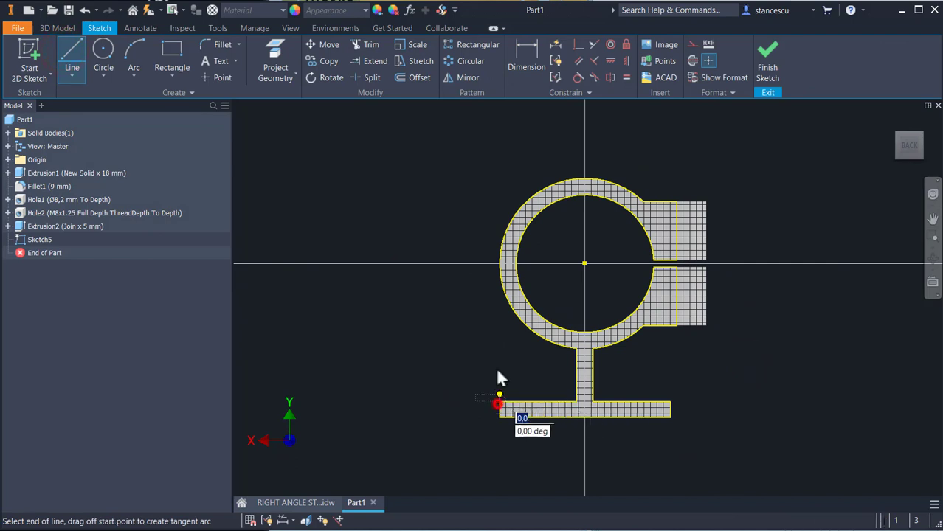
double_click(499, 263)
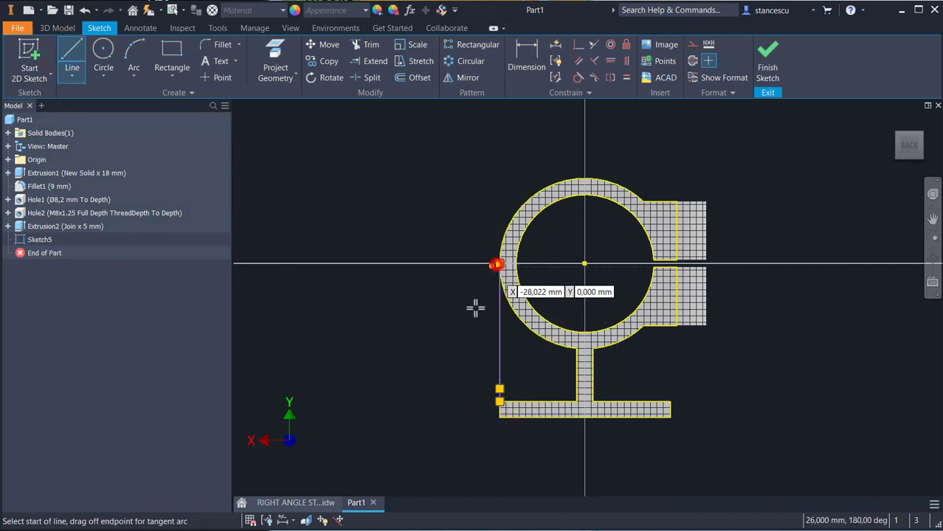
click(670, 402)
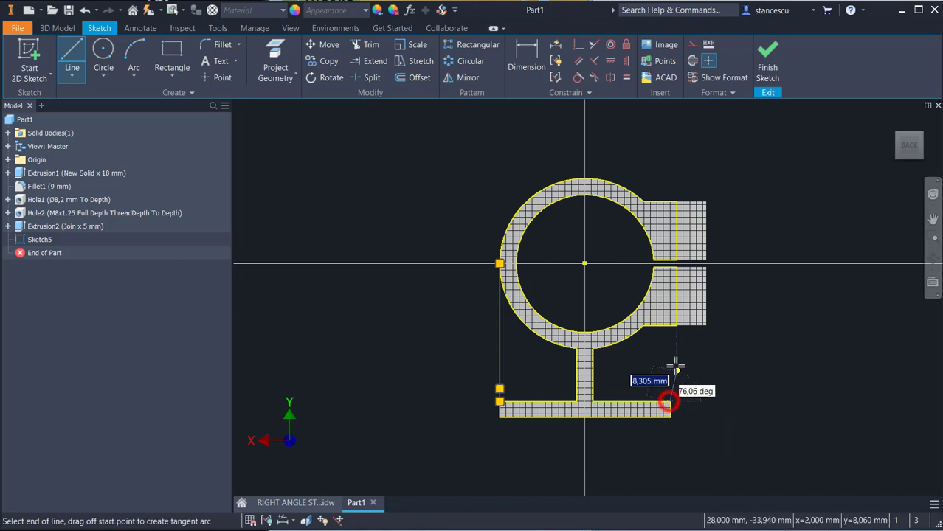
double_click(670, 326)
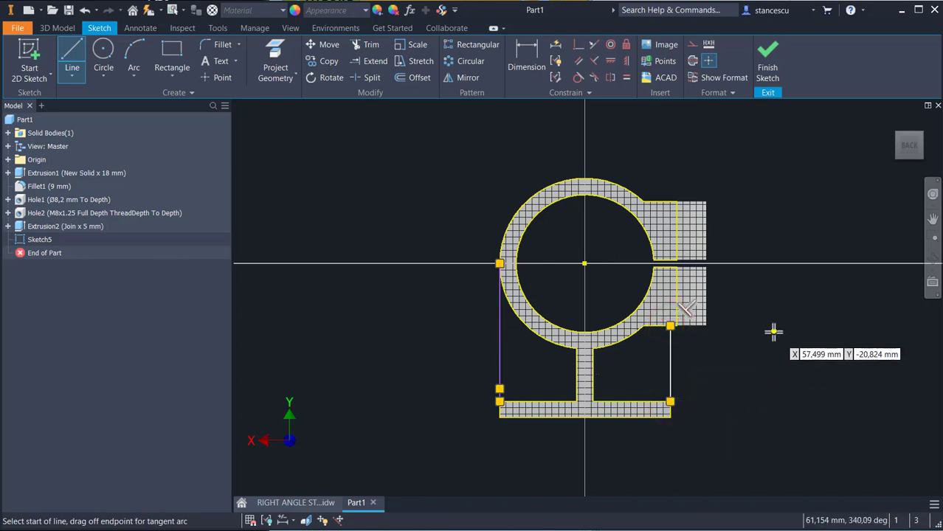
shift+middle_drag(762, 362, 826, 347)
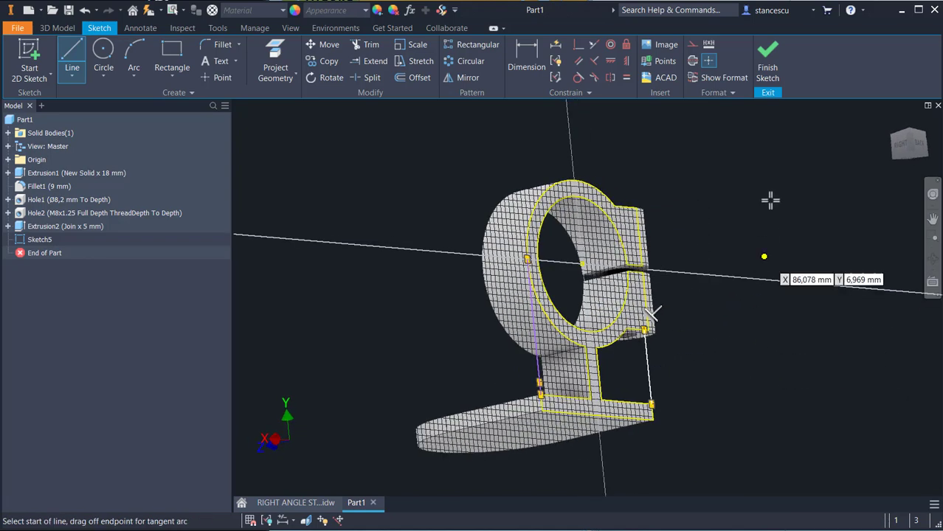
click(769, 66)
Step: Extrude the two regions beside the central web 8 mm in the flipped direction, toward the clamp ring, joined to the body
mouse_move(393, 310)
shift+middle_down()
mouse_move(526, 326)
mouse_move(546, 318)
mouse_move(531, 301)
shift+middle_up()
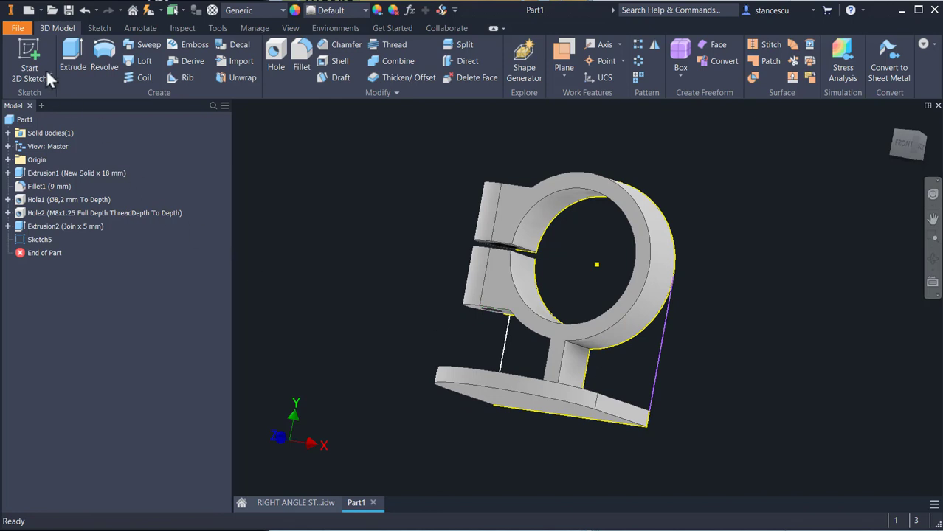
click(72, 59)
click(511, 349)
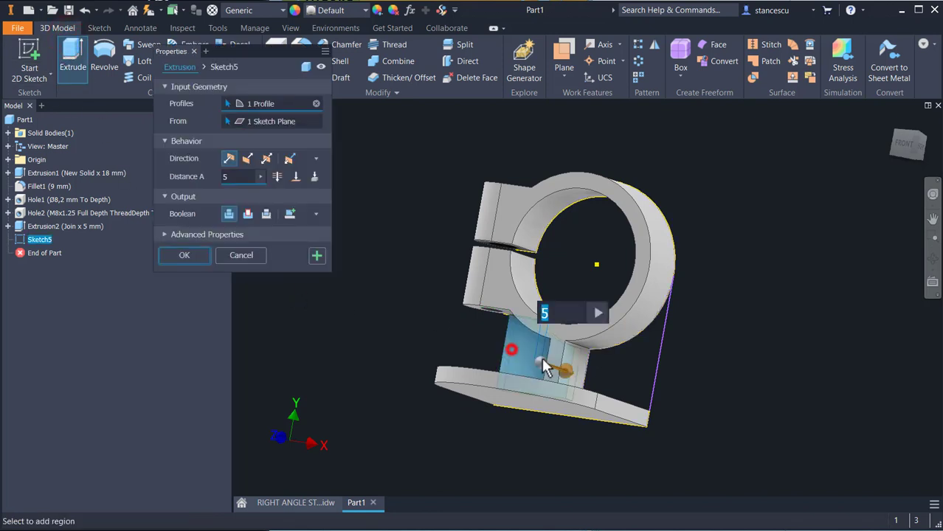
click(606, 368)
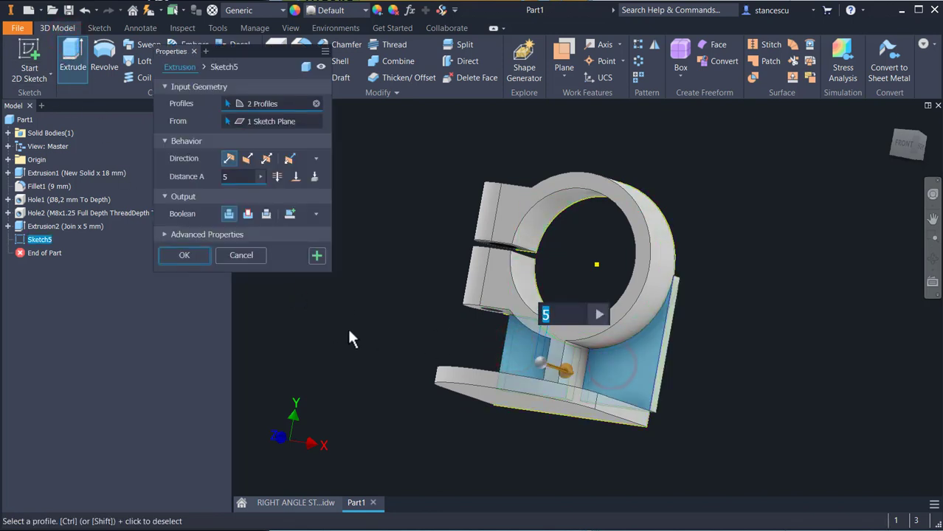
shift+middle_drag(351, 337, 271, 303)
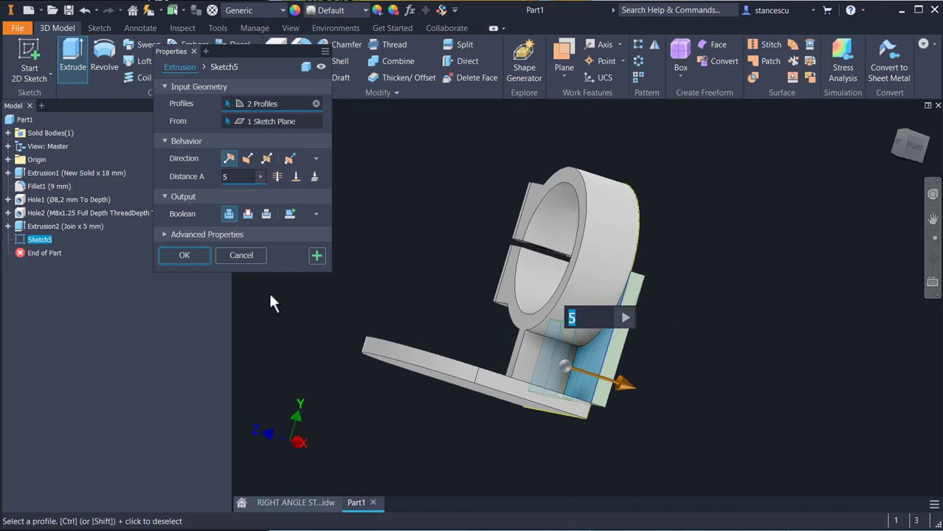
click(247, 158)
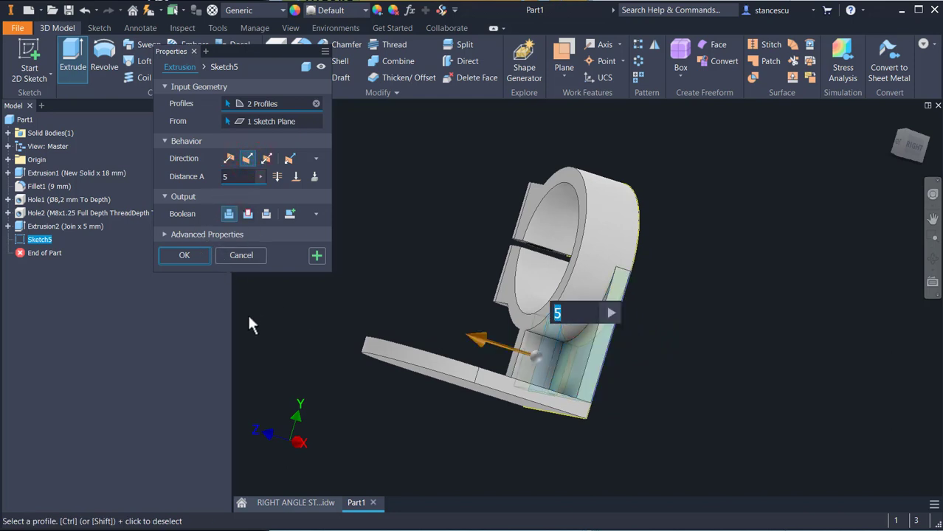
click(186, 255)
Step: Start a 2D sketch on the base plate's upper face from the home view and slice the graphics at the sketch plane
shift+middle_drag(348, 337, 374, 327)
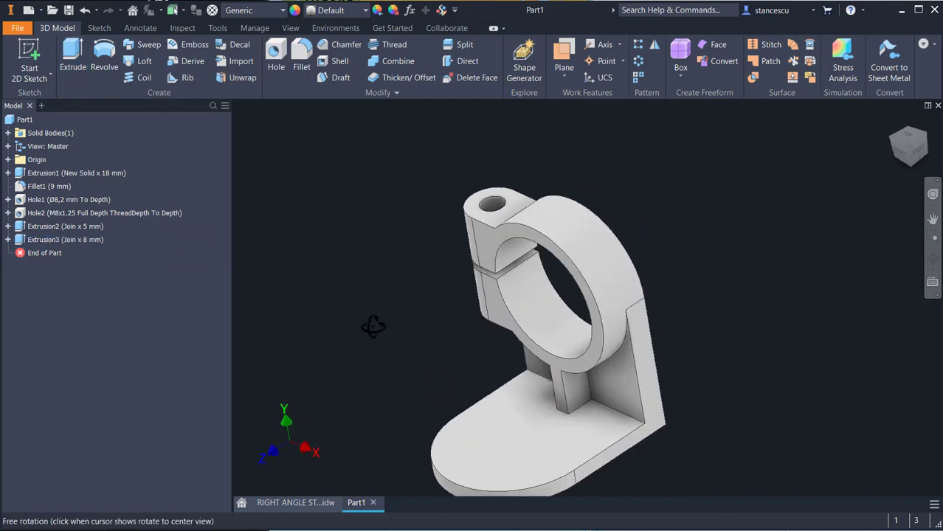
middle_drag(500, 376, 530, 301)
key(F6)
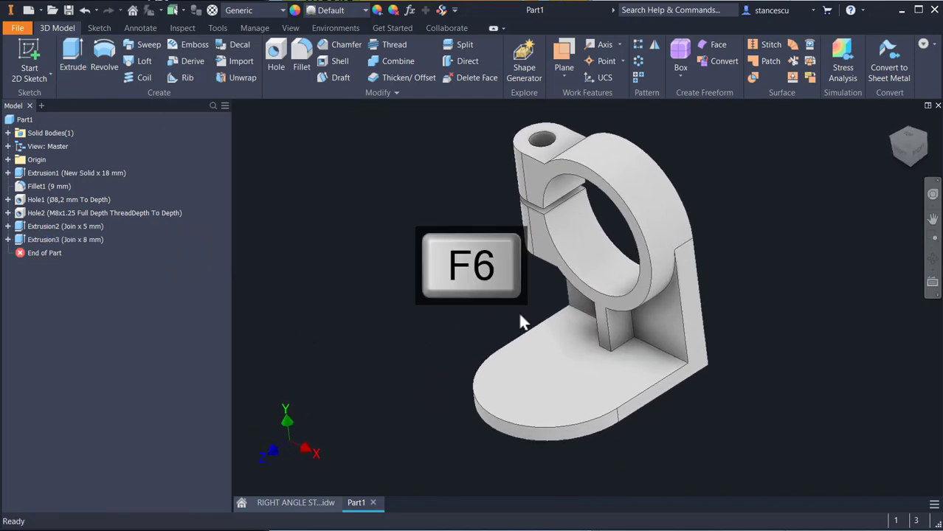
click(613, 408)
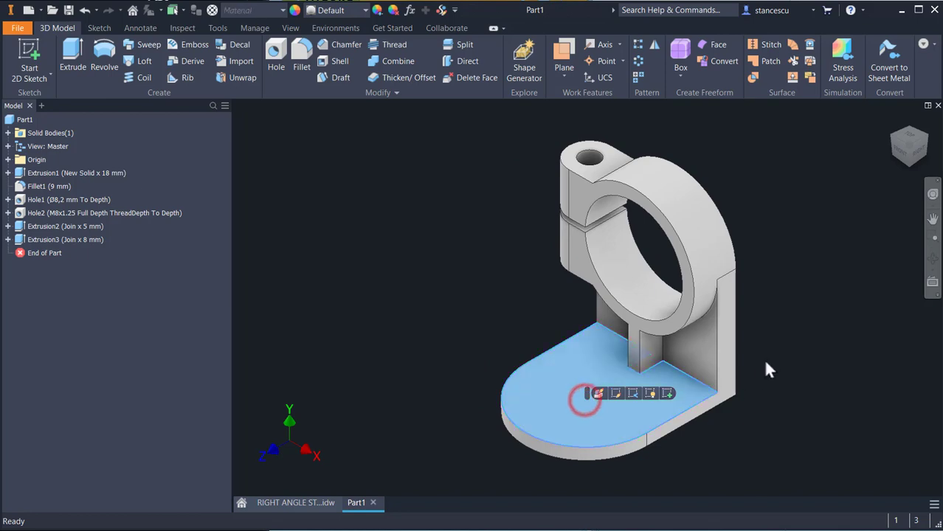
click(667, 393)
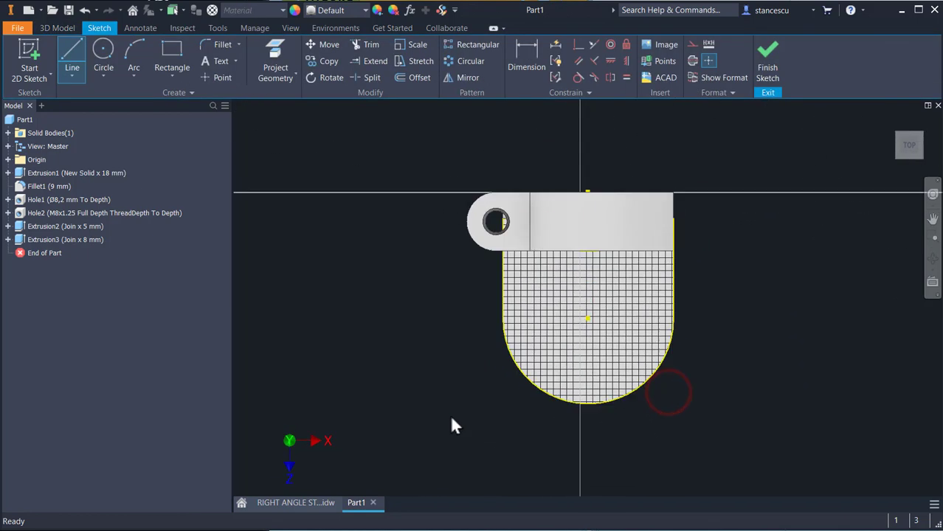
key(F7)
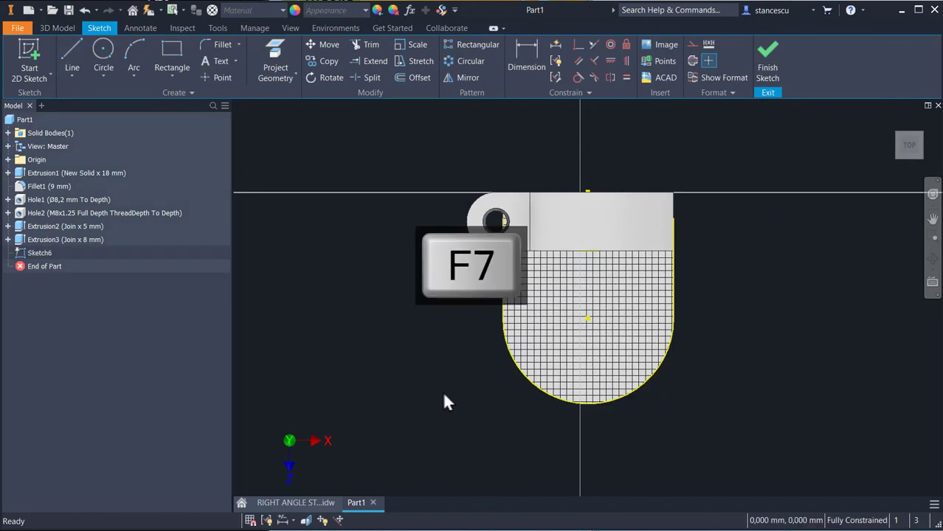
Step: Draw the side wall outline: a line about 17.5 mm long along the back wall, with sloped sides and short horizontal ends meeting the plate arc
click(70, 52)
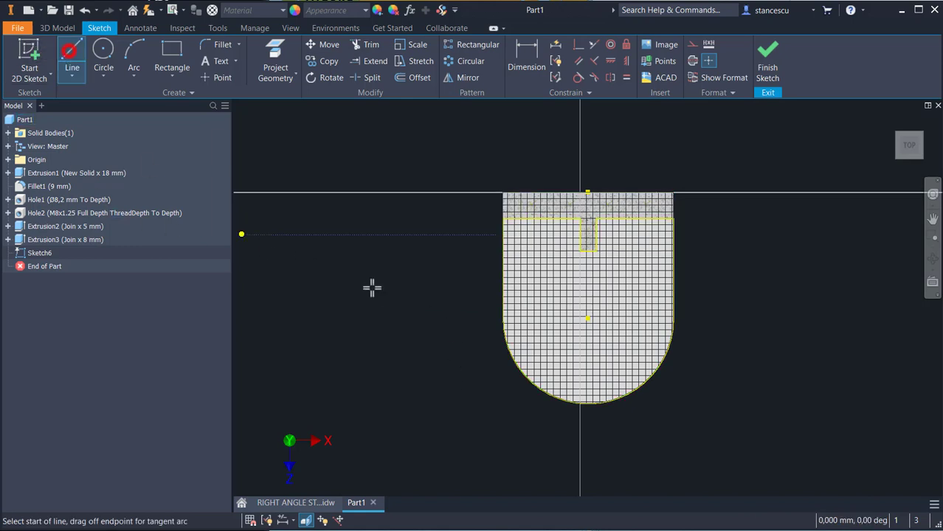
click(503, 343)
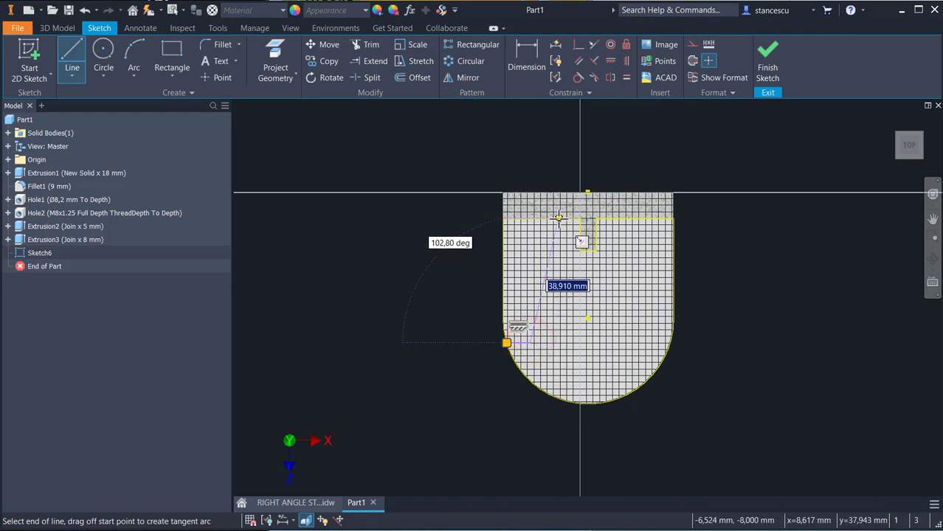
click(557, 218)
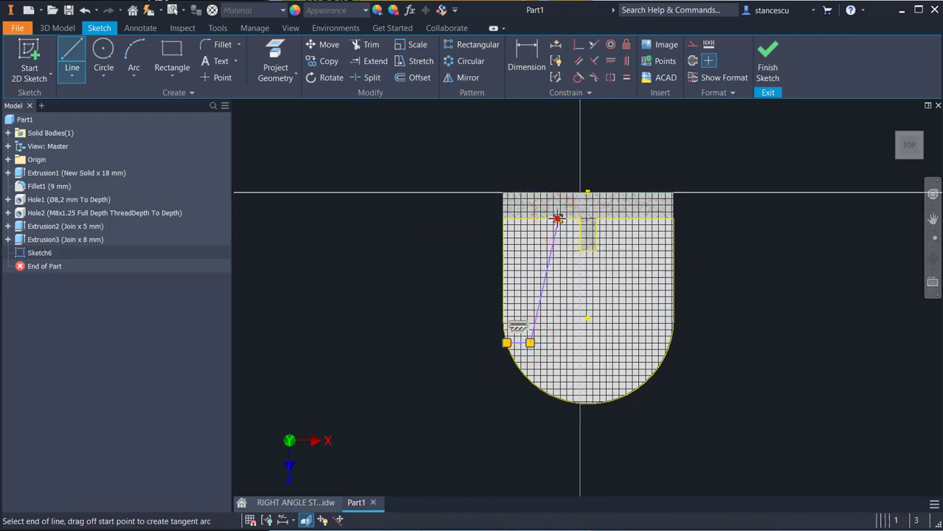
double_click(616, 218)
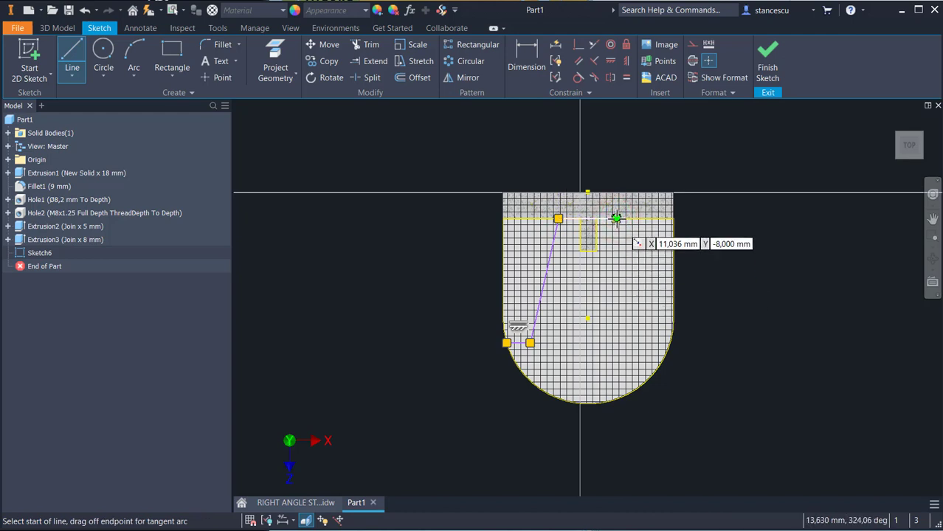
click(616, 219)
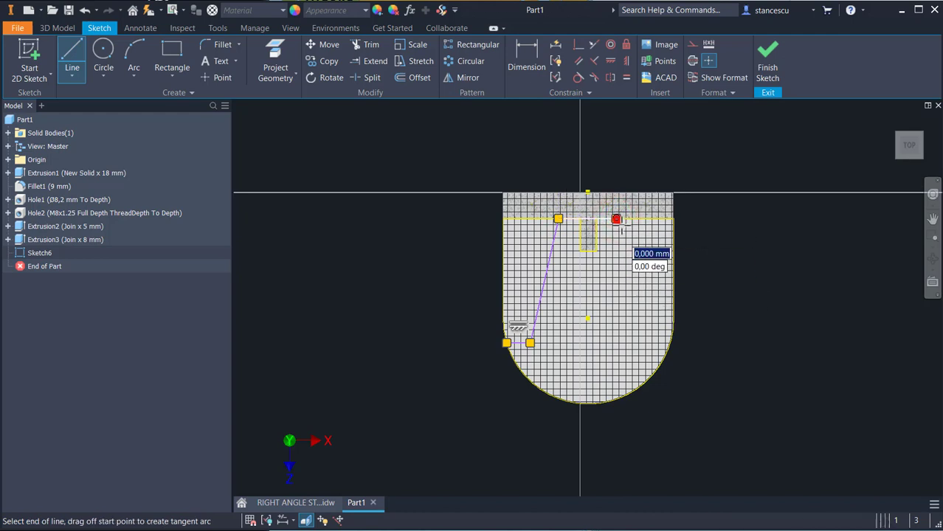
click(644, 342)
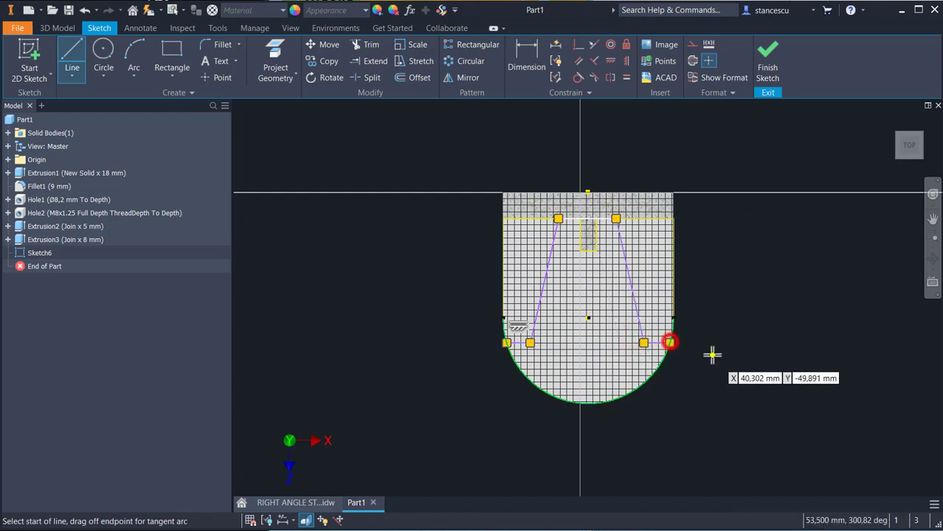
key(Escape)
Step: Align the midpoint of the outline's short line on the back wall vertically with the midpoint of the plate's rear edge
scroll(664, 366, down, 3)
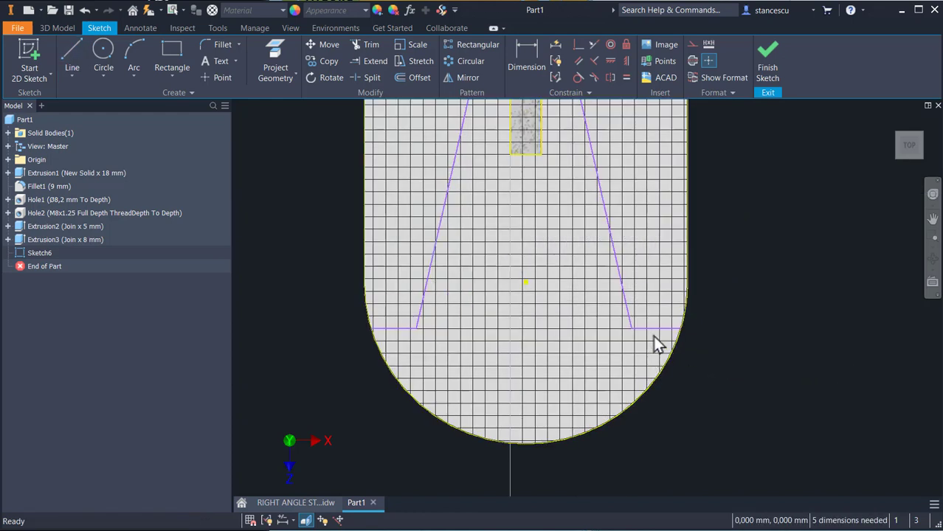
mouse_move(655, 328)
mouse_down()
mouse_move(659, 313)
mouse_move(659, 337)
mouse_up()
scroll(726, 296, up, 3)
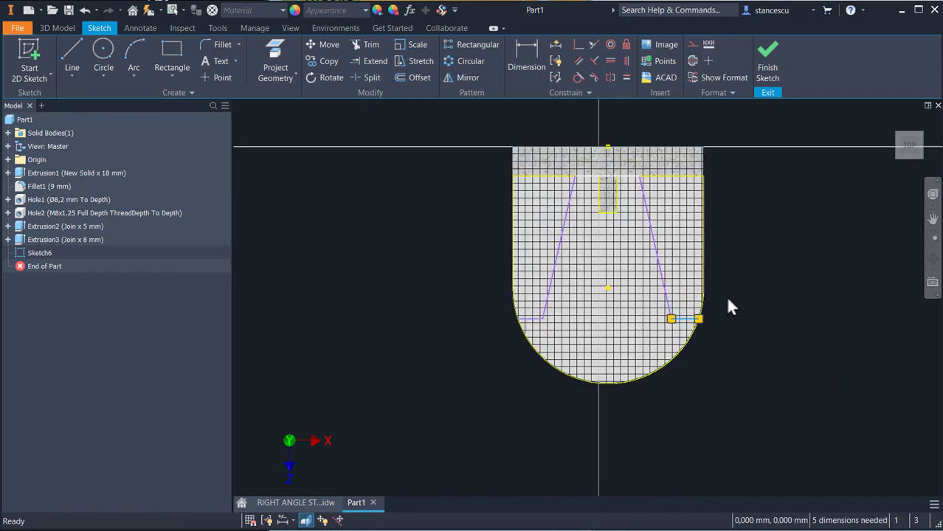
middle_drag(755, 334, 757, 366)
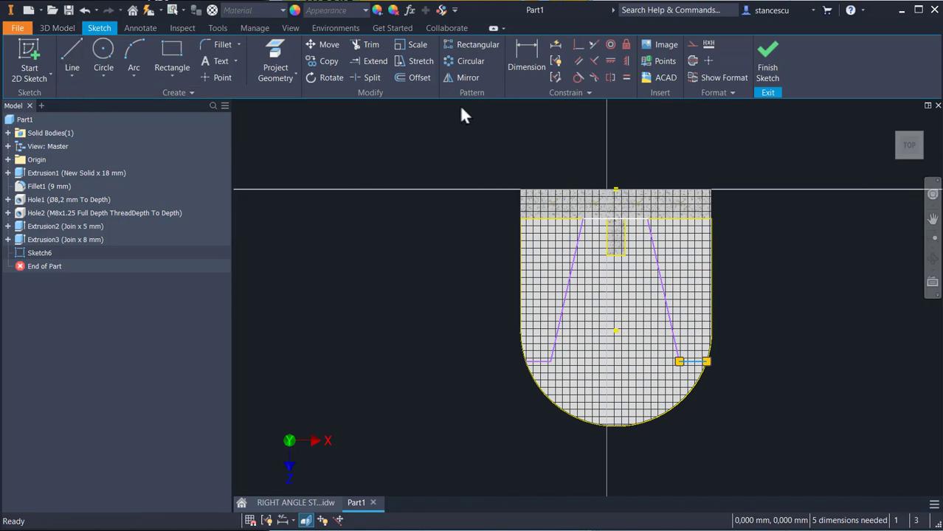
click(524, 58)
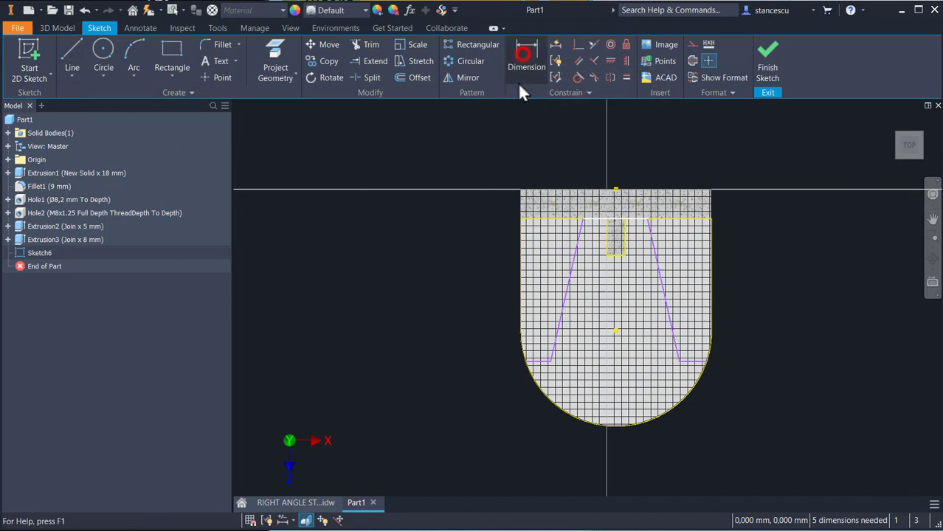
click(626, 62)
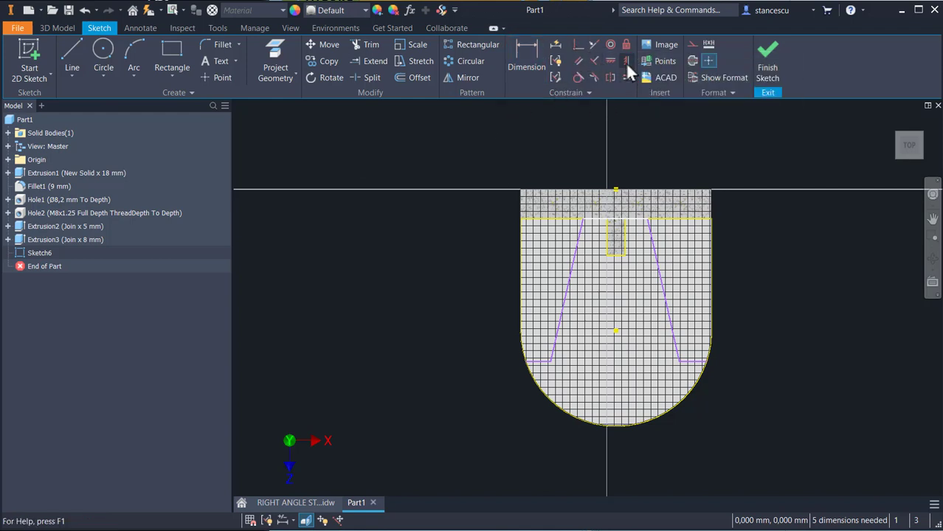
click(617, 191)
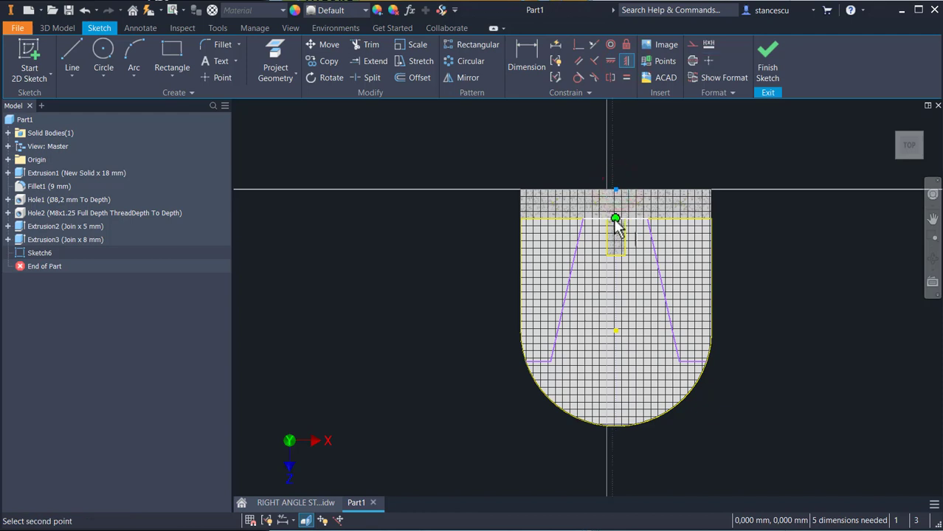
scroll(617, 223, up, 2)
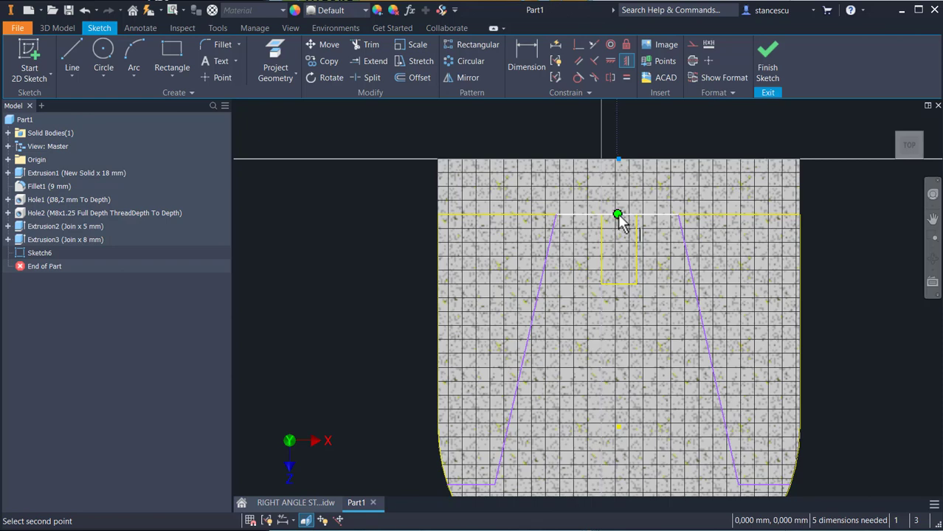
click(618, 215)
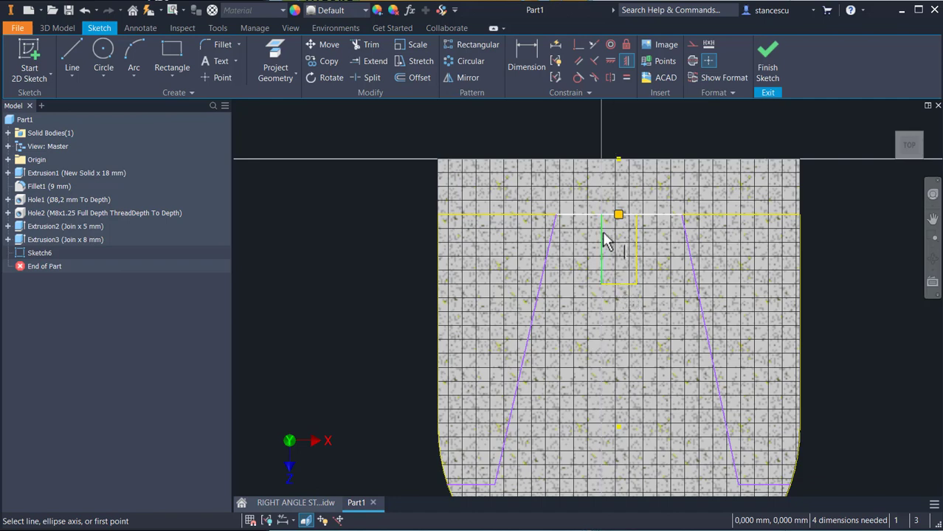
Step: Dimension the angle between the outline's two sloped sides below the plate and set it to 8deg54'40"
scroll(662, 290, down, 2)
middle_drag(650, 306, 647, 270)
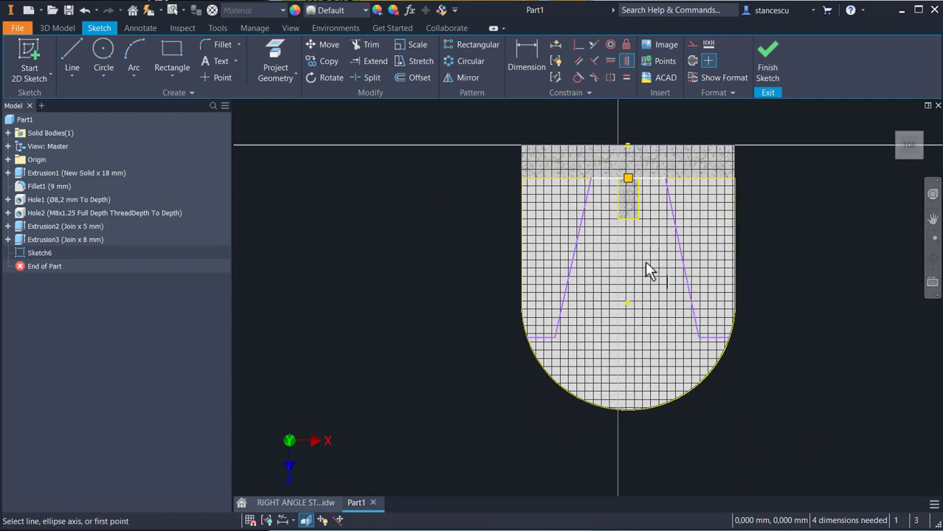
click(520, 58)
click(557, 309)
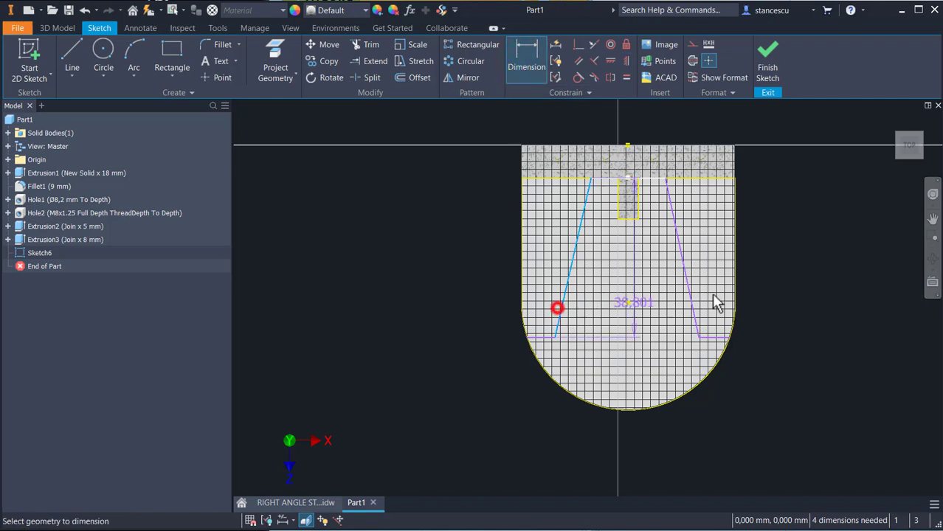
click(693, 309)
middle_drag(669, 341, 660, 217)
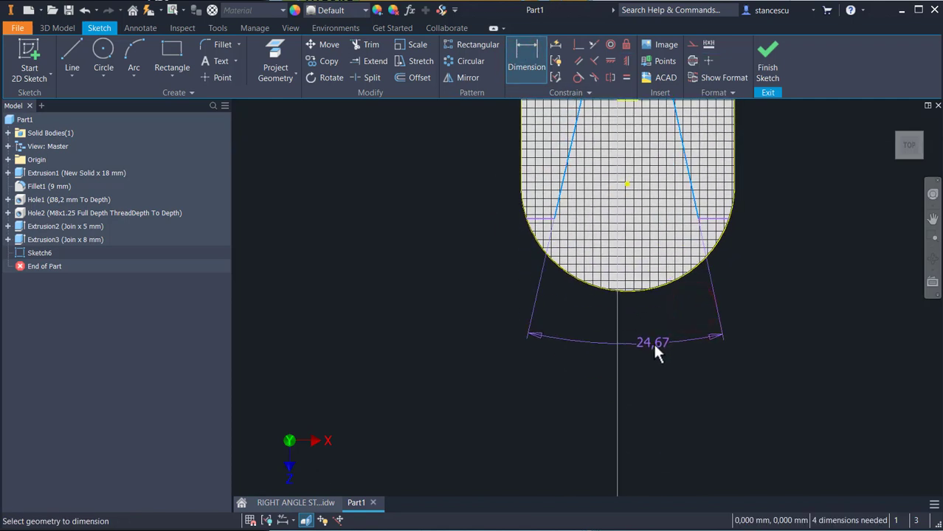
click(651, 399)
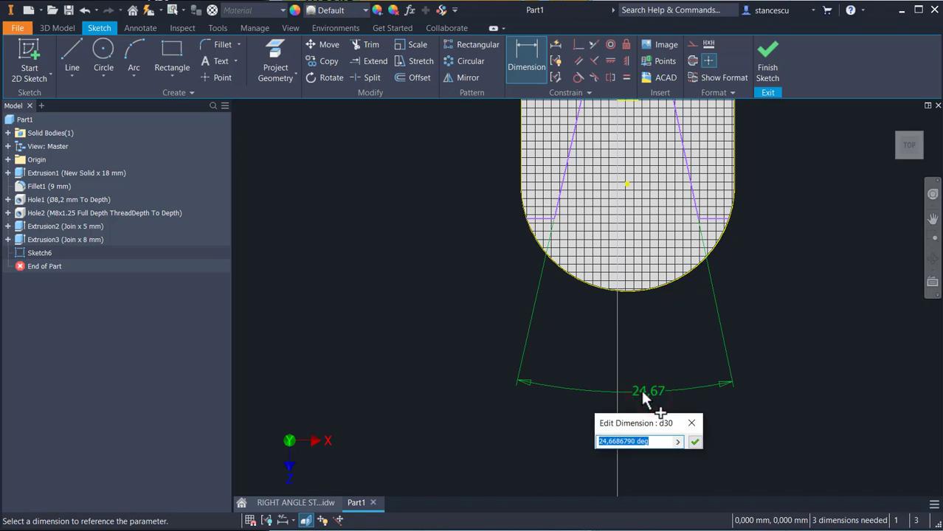
text(80eg)
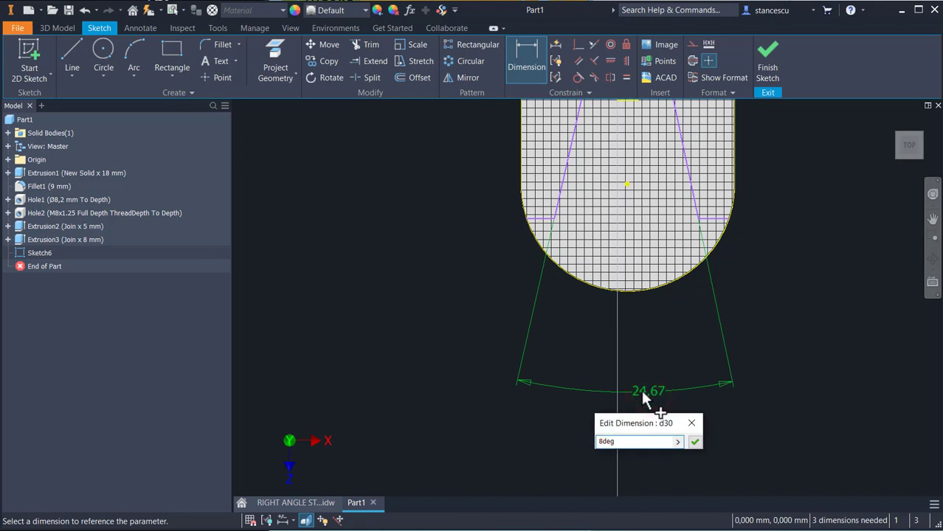
text(54'40")
click(695, 442)
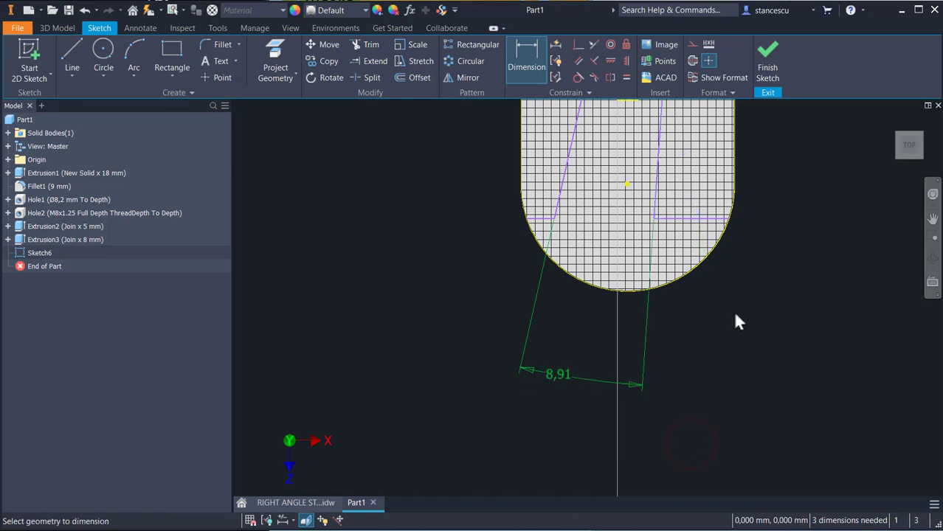
Step: Draw a horizontal line about 21 mm long between the sloped sides and make its midpoint coincident with the plate arc's center
scroll(760, 325, down, 2)
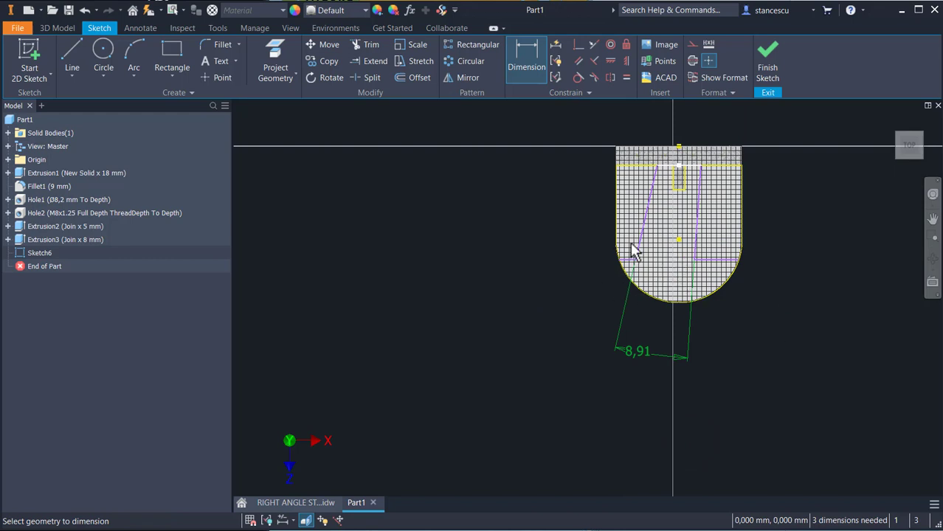
scroll(634, 251, up, 2)
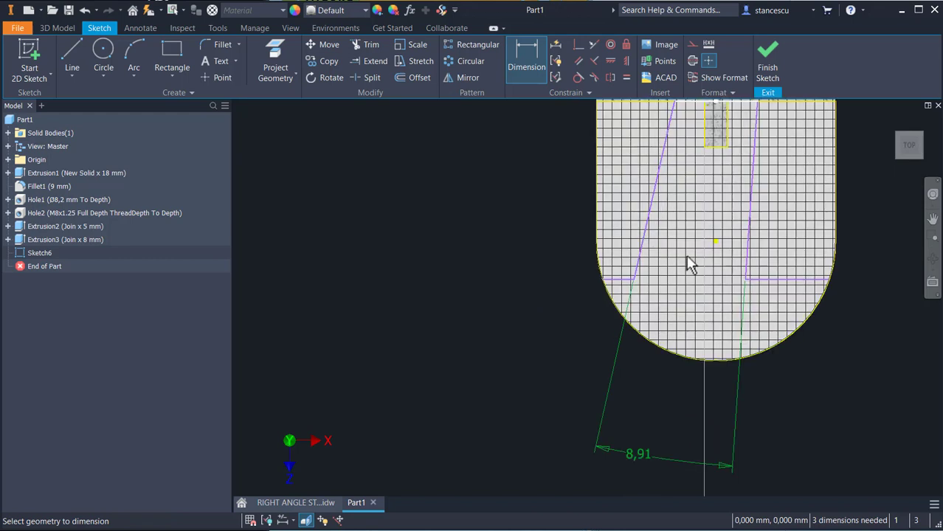
click(71, 62)
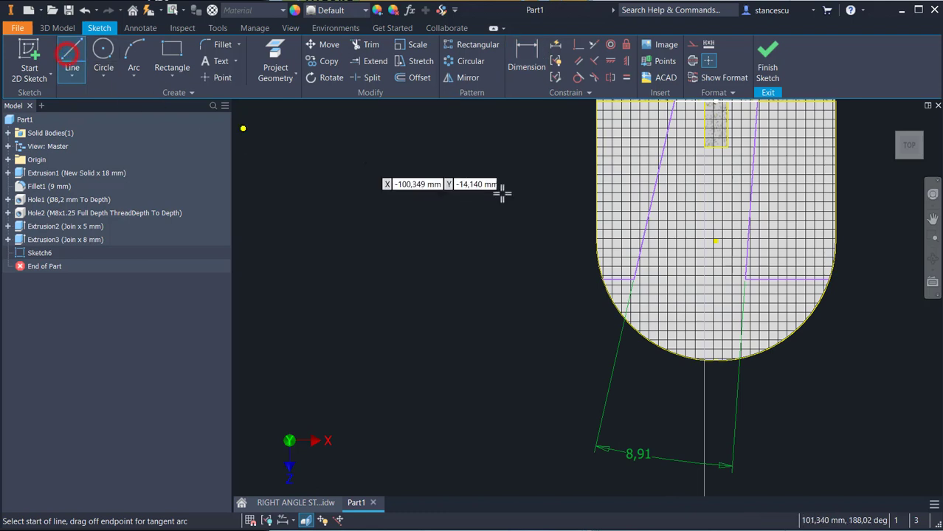
click(649, 222)
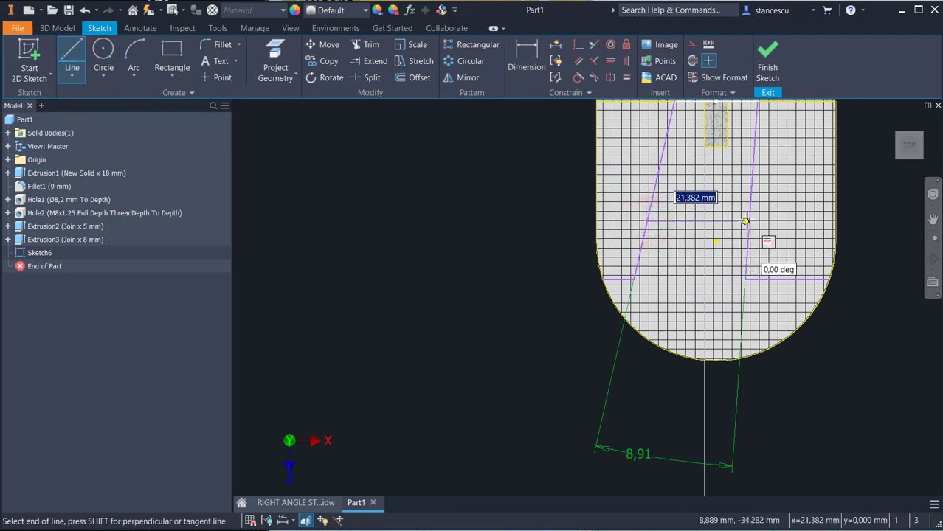
click(749, 221)
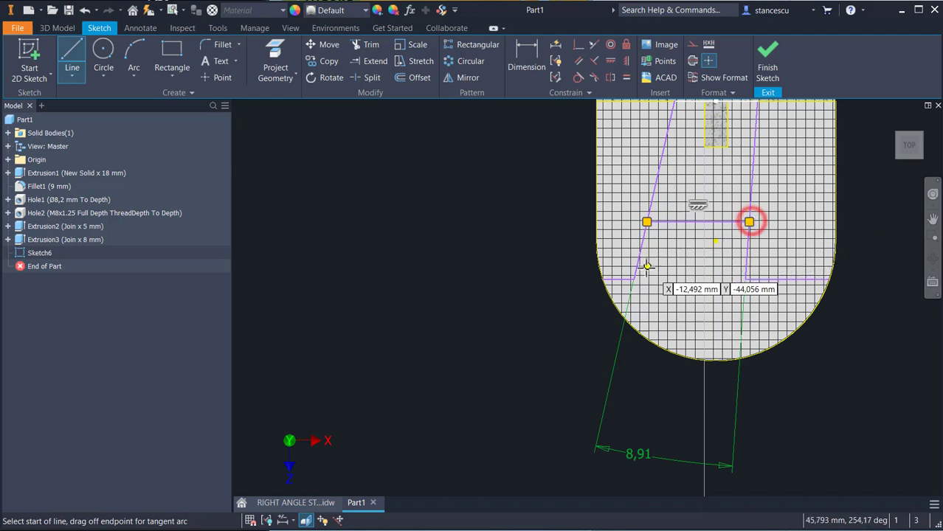
click(579, 45)
click(699, 223)
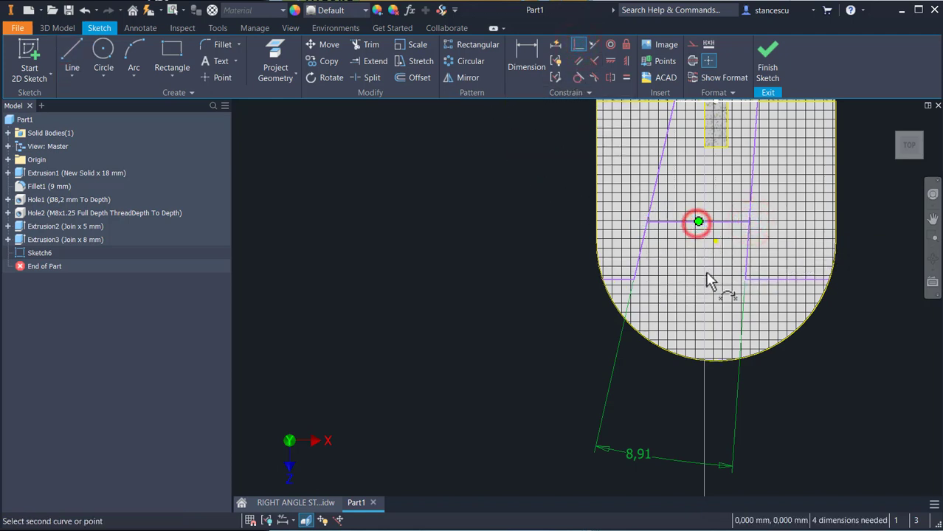
click(716, 246)
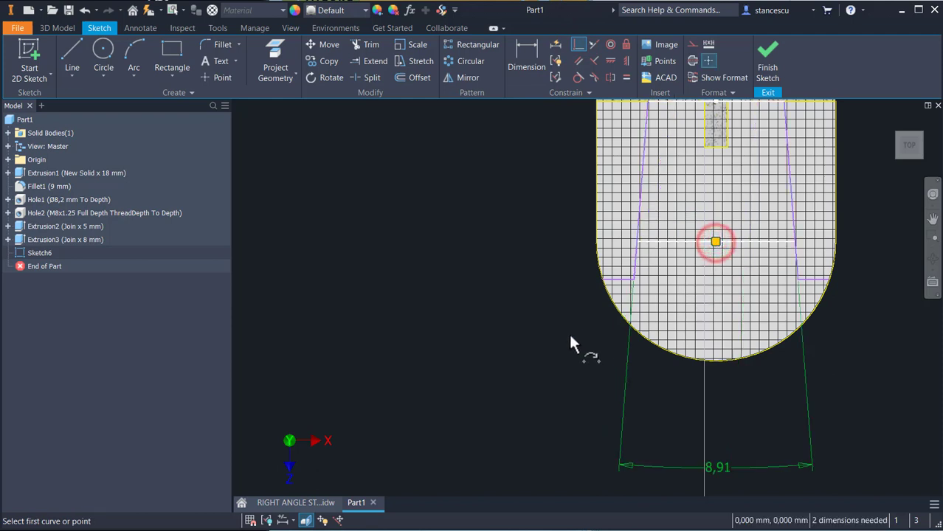
Step: Dimension the horizontal line between the two slanted sketch lines at 40 mm and convert it to a construction line
scroll(558, 295, down, 2)
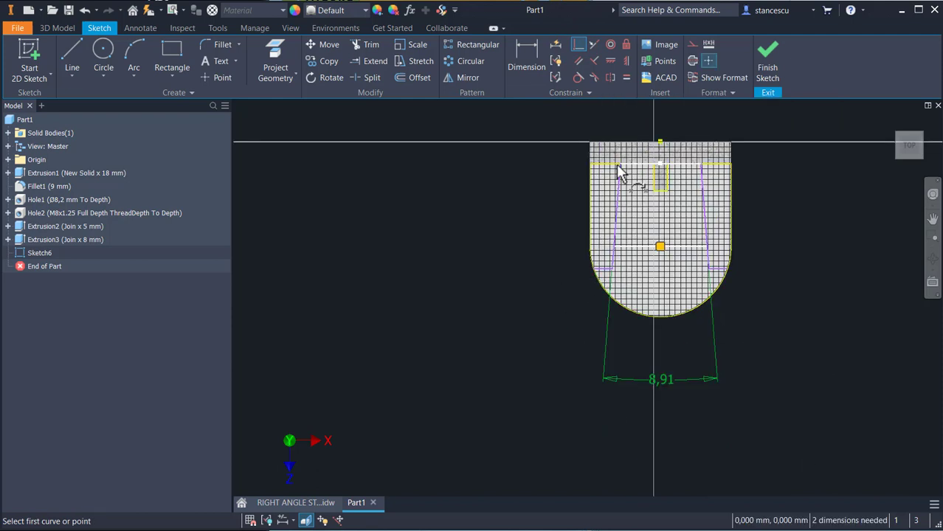
click(522, 81)
click(628, 247)
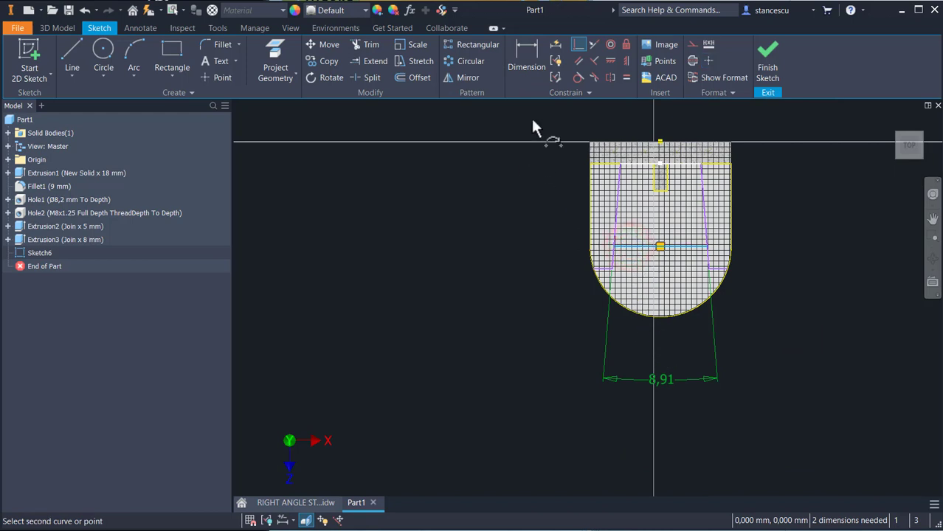
click(524, 59)
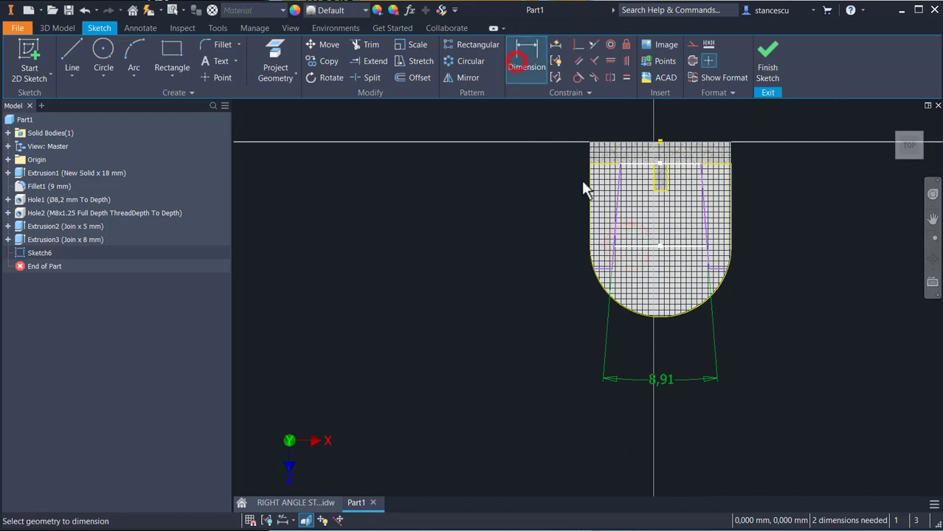
click(649, 246)
click(664, 347)
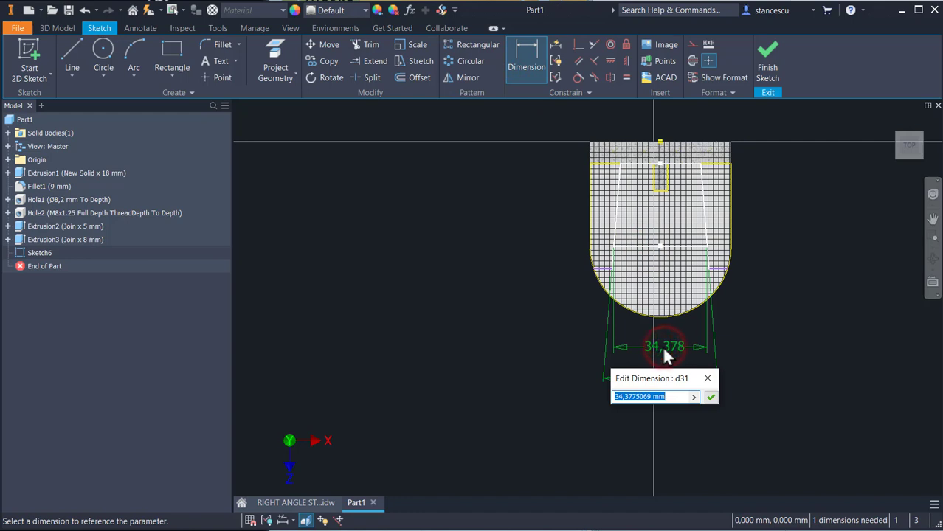
text(40)
key(Return)
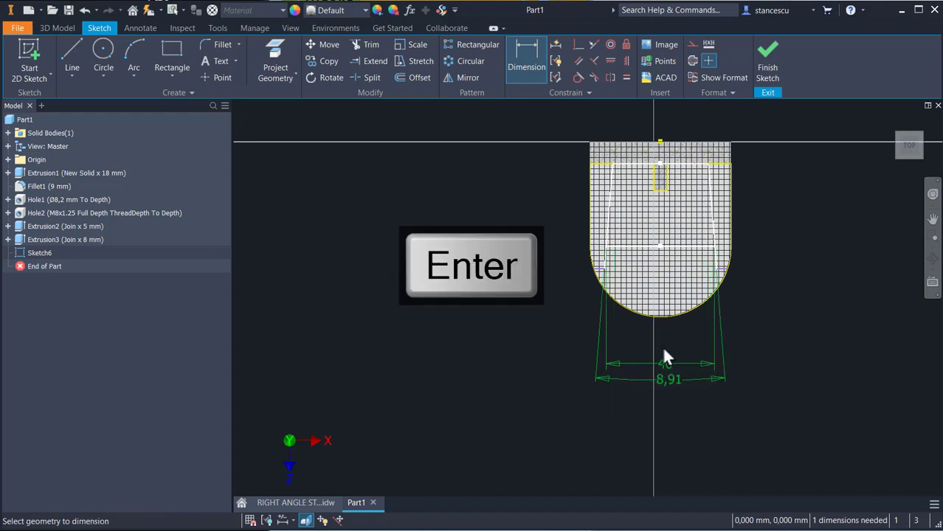
key(Escape)
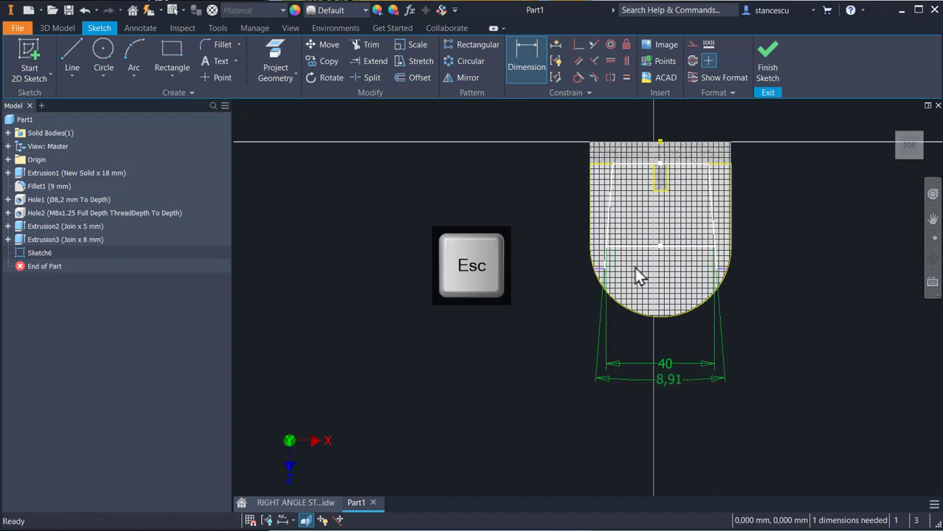
click(637, 246)
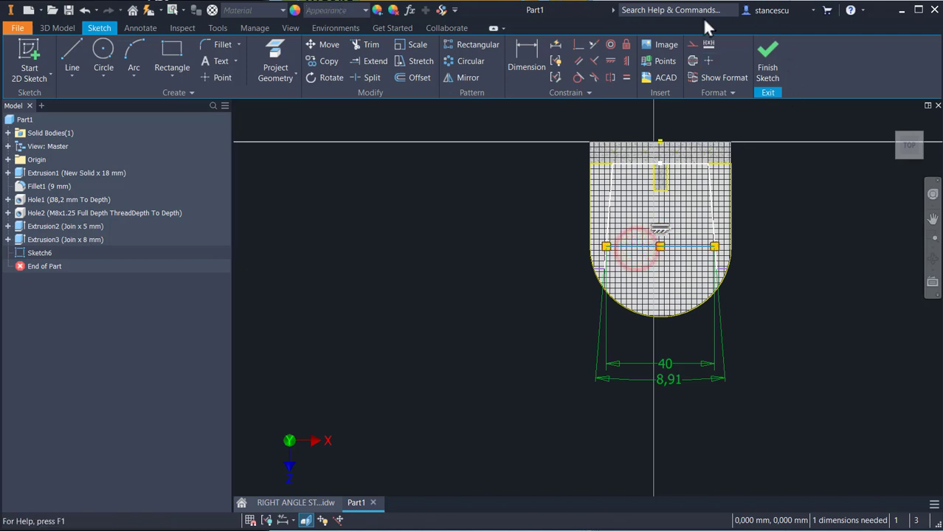
click(692, 44)
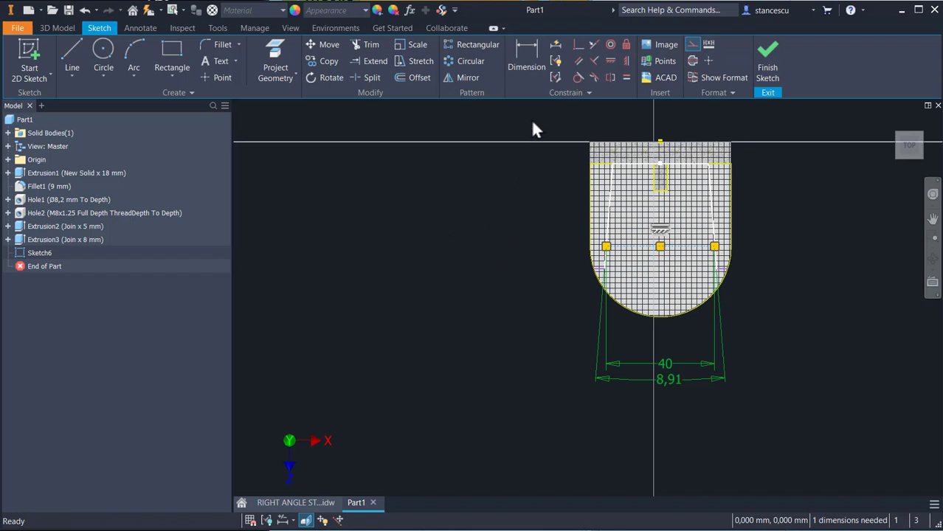
Step: Dimension the distance from the base's straight back edge to the short line at the slanted line's end as 48.5 mm
click(525, 51)
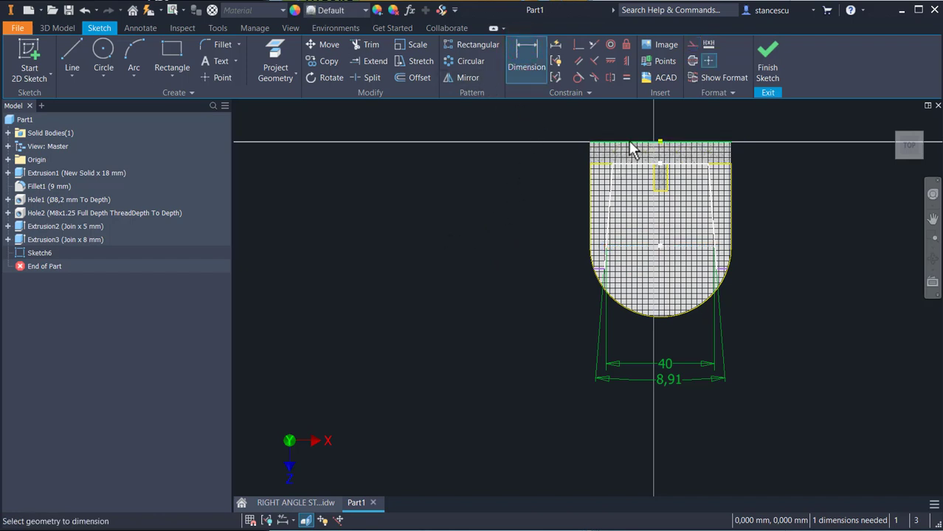
click(628, 141)
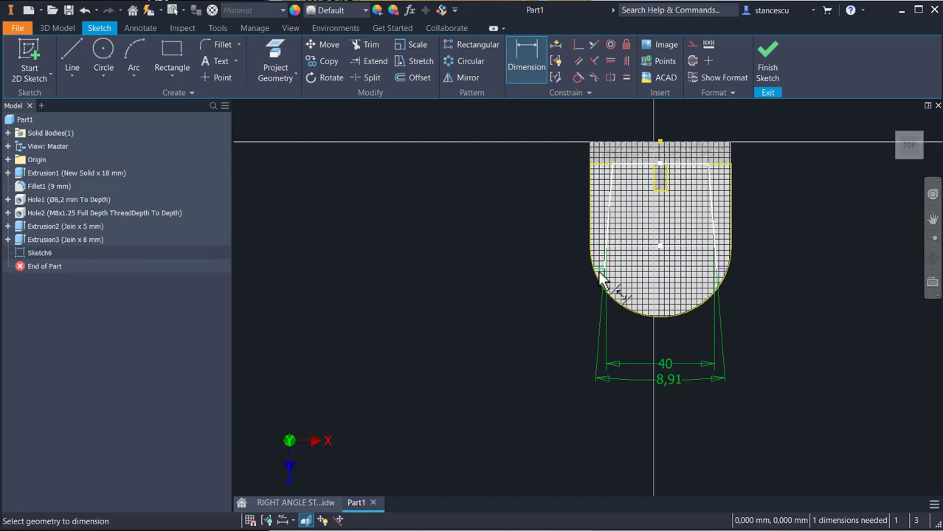
click(597, 270)
click(535, 230)
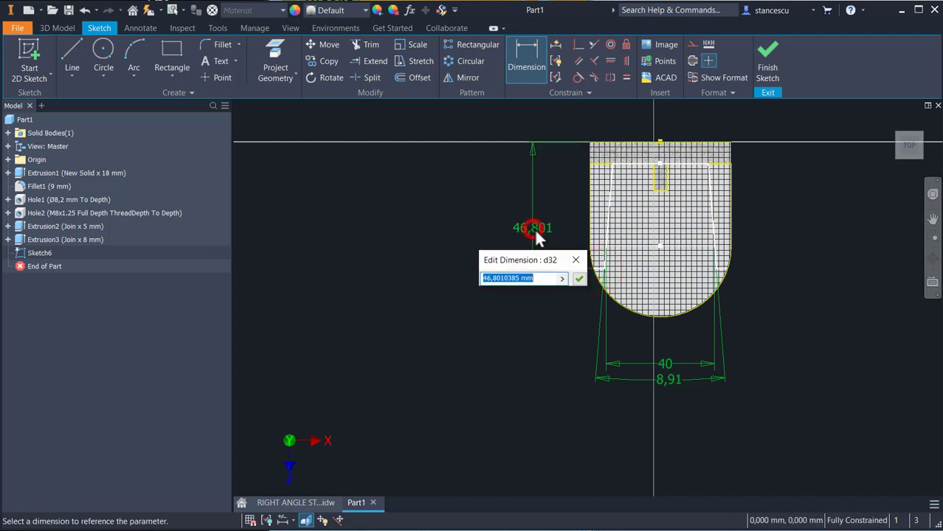
text(4)
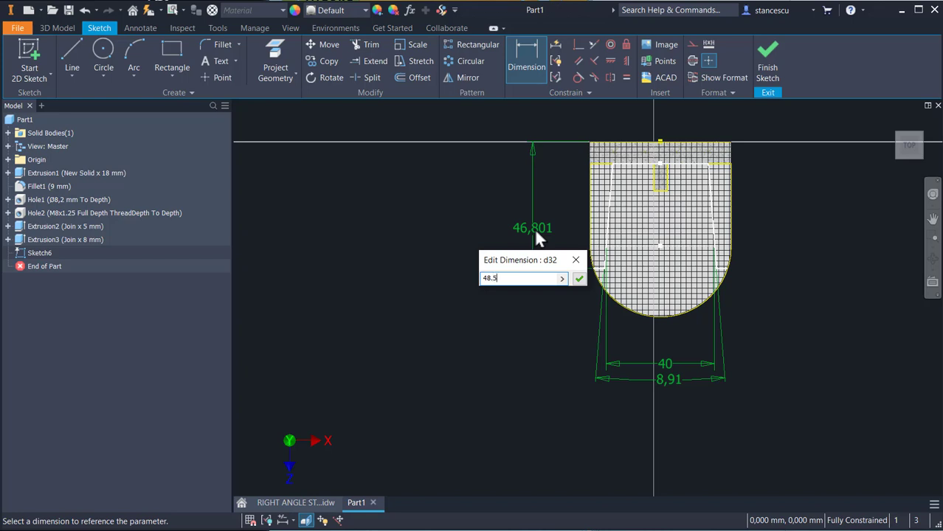
text(8.5)
key(Return)
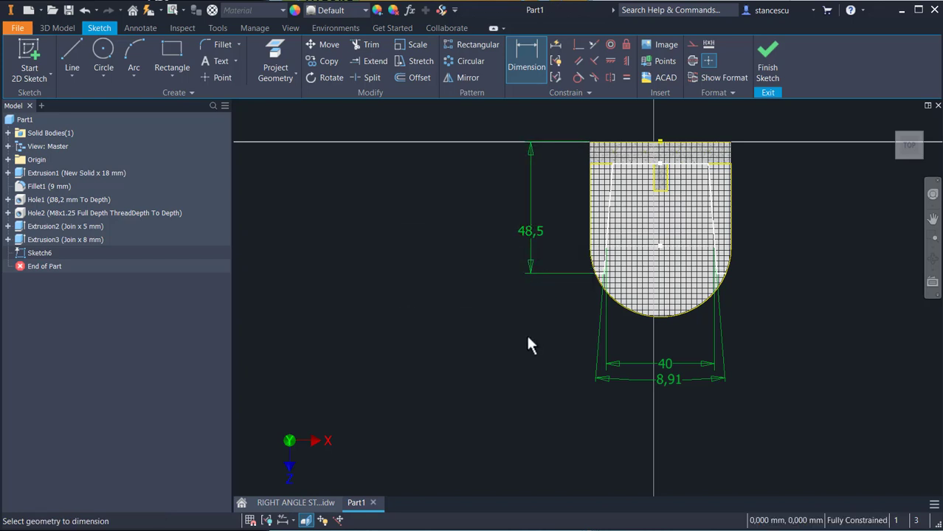
Step: Check the base length dimension in the RIGHT ANGLE STAND drawing, return to Part1 and finish the sketch
click(284, 504)
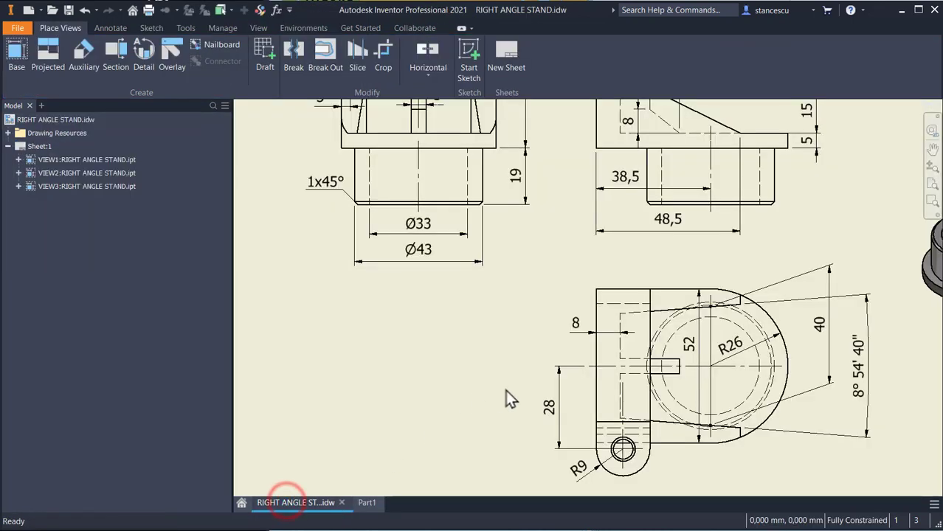
middle_drag(512, 337, 513, 369)
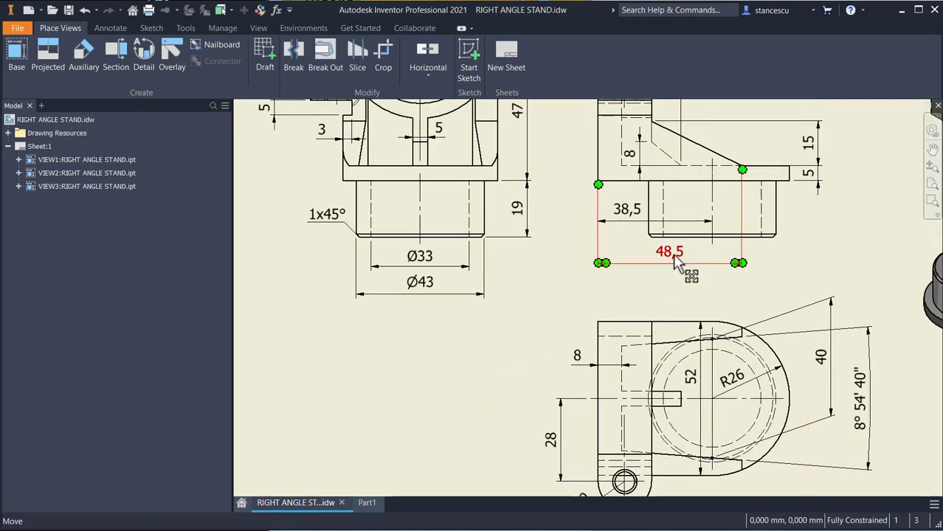
click(363, 503)
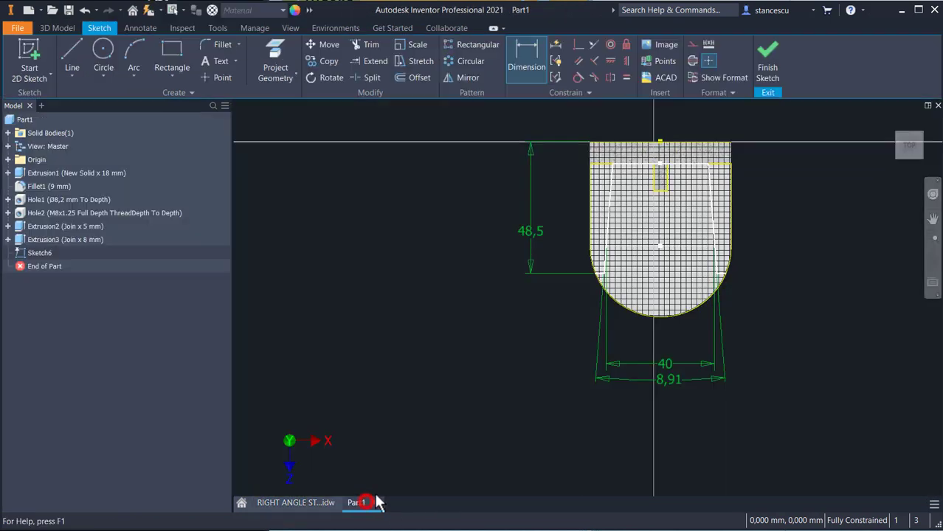
click(769, 71)
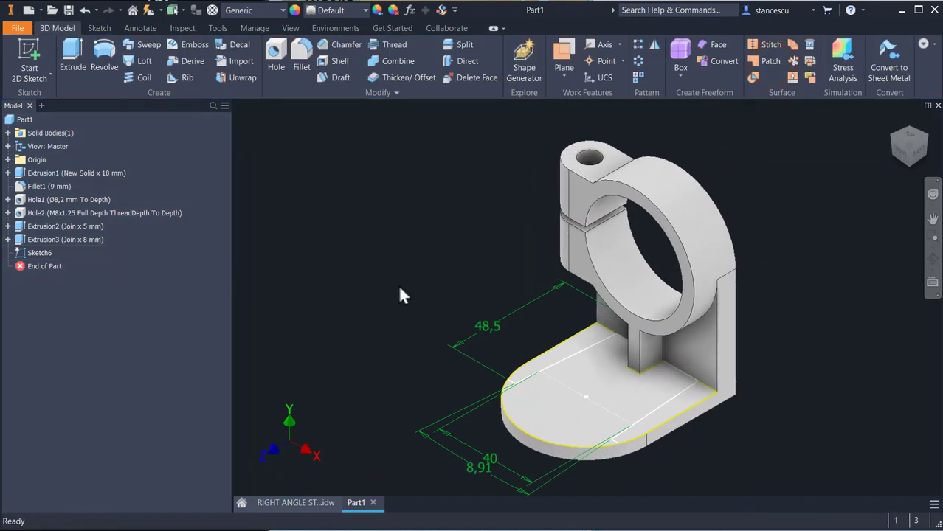
Step: Measure the distance from the slanted sketch line's back endpoint to the near side face of the central rib
shift+middle_drag(413, 294, 469, 291)
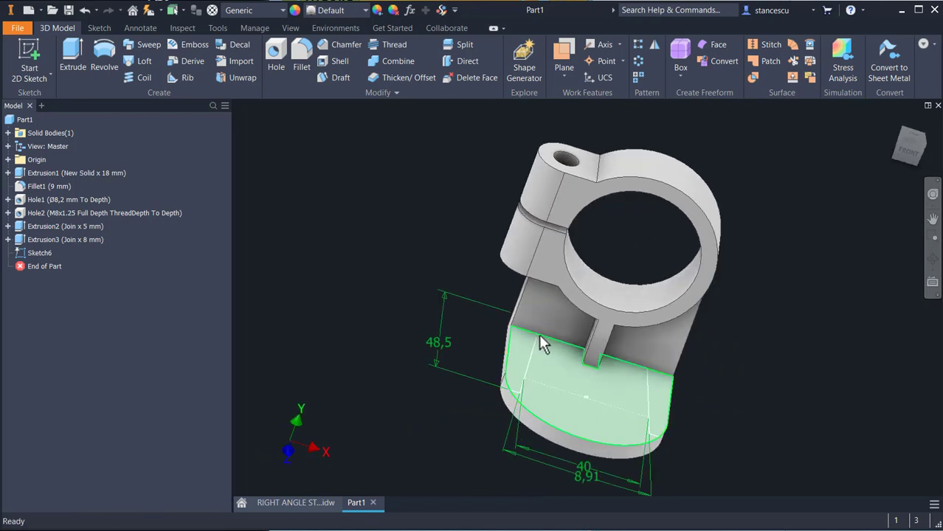
scroll(541, 338, down, 3)
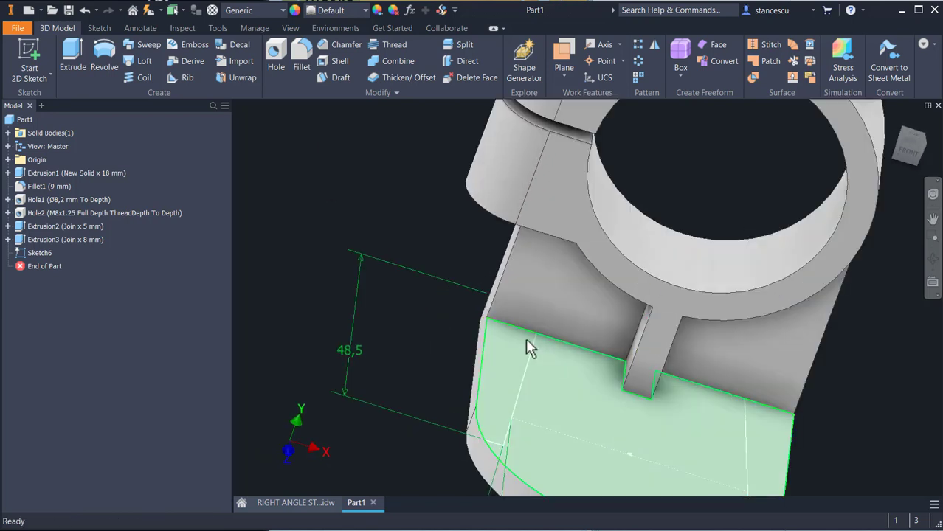
click(543, 332)
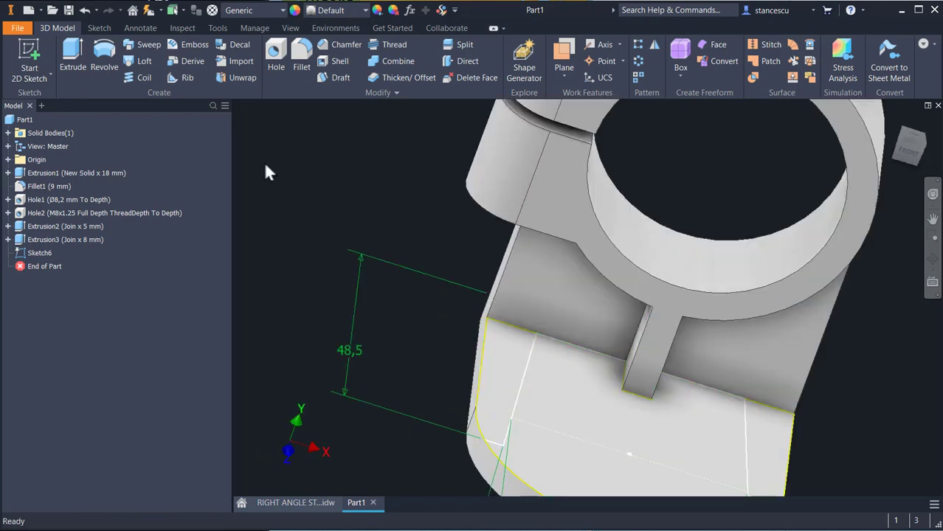
key(m)
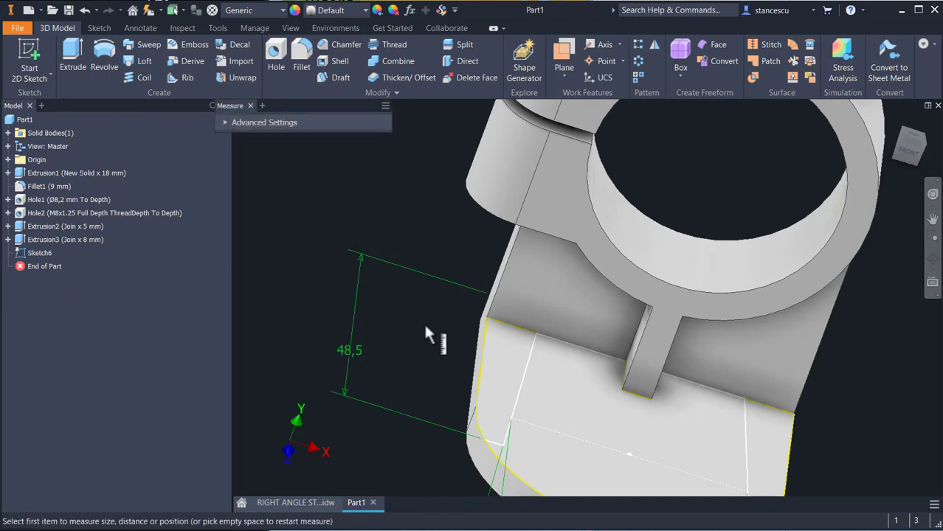
click(537, 334)
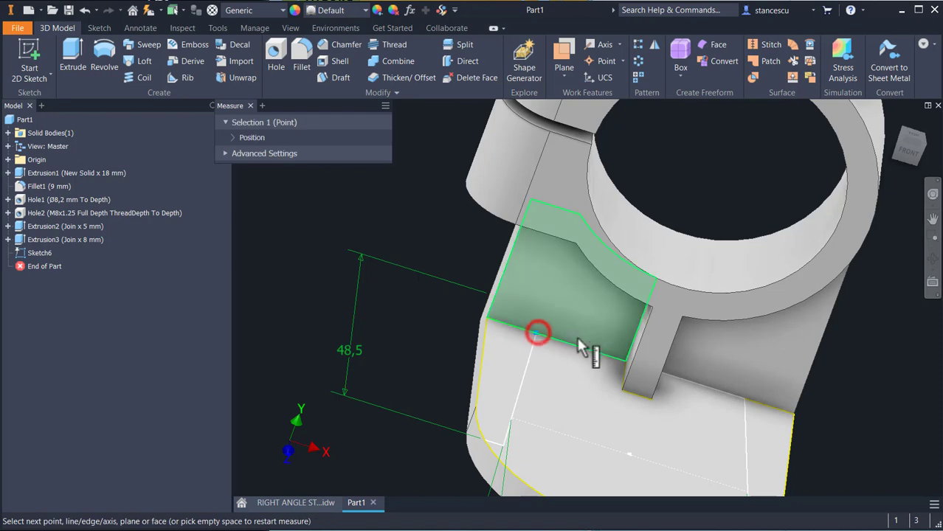
click(631, 369)
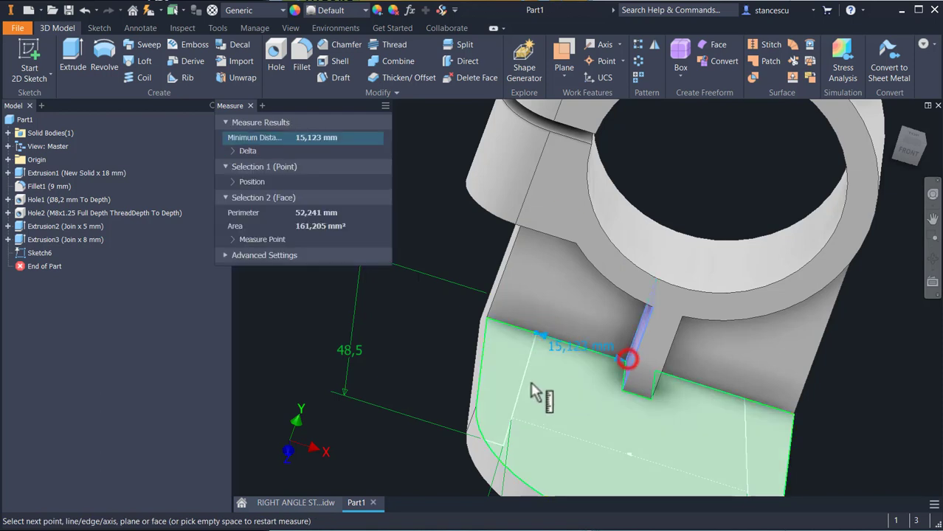
scroll(561, 360, up, 2)
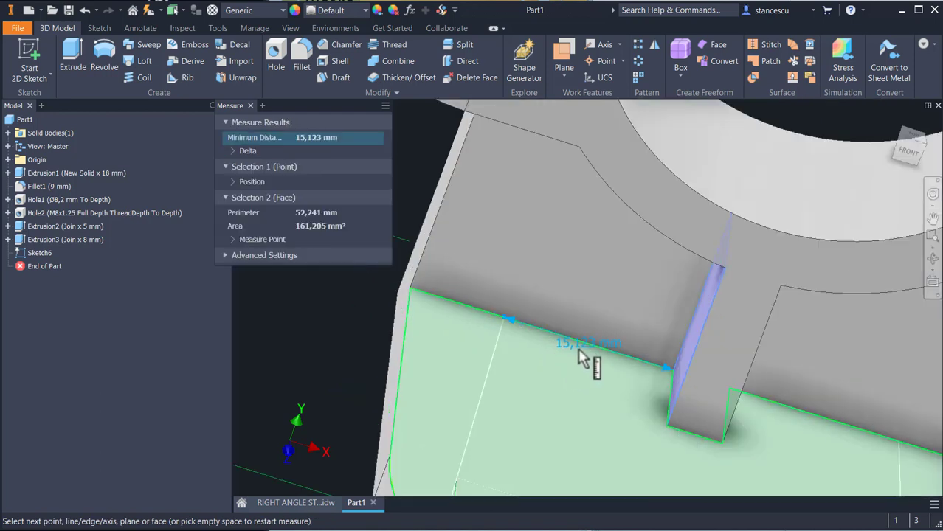
scroll(578, 351, down, 5)
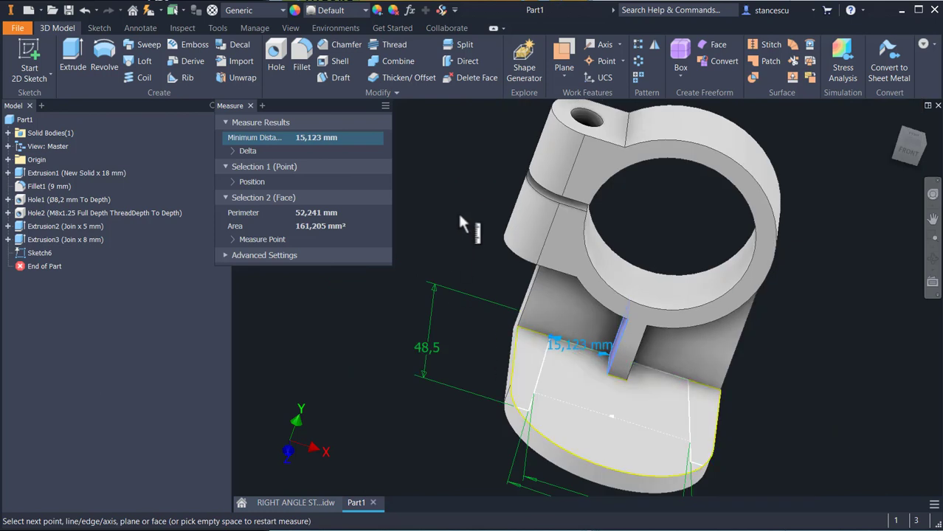
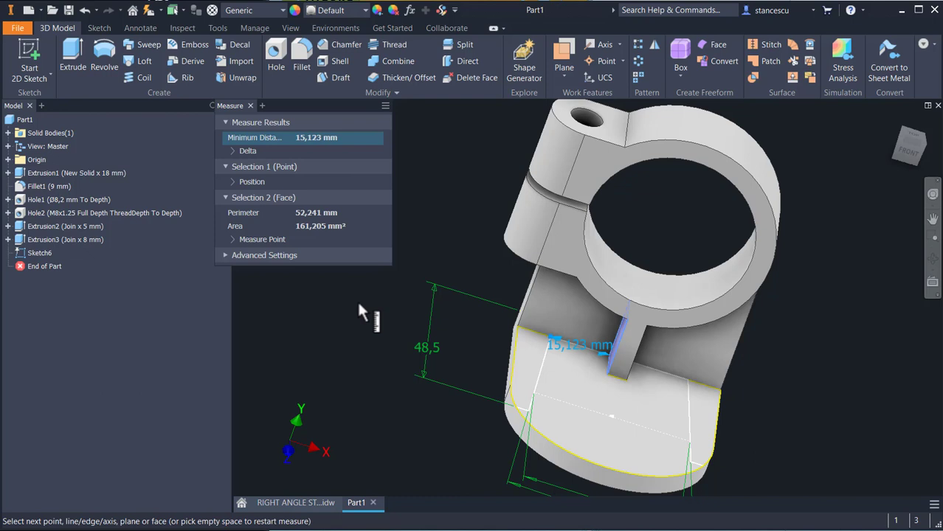
key(Escape)
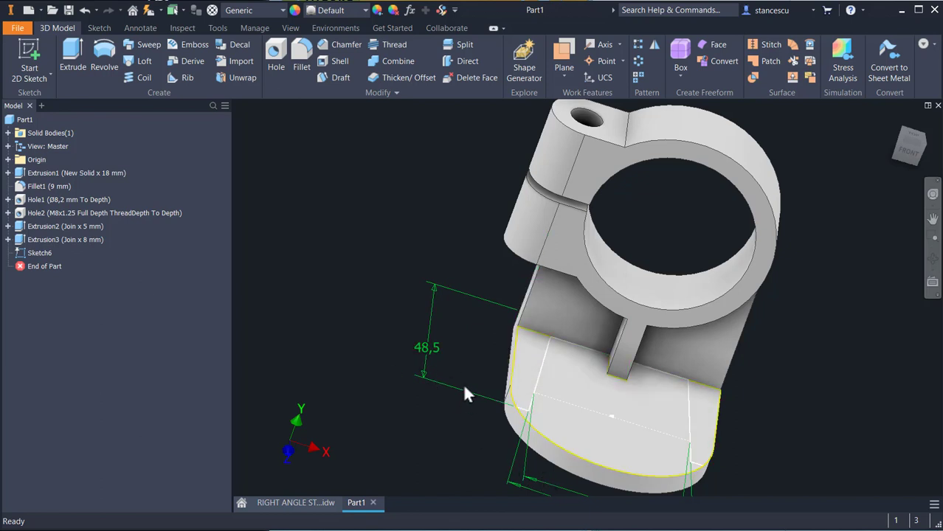
Step: Create a sketch on the back plate's front face beside the rib, below the clamp lug, and slice the graphics at its plane
click(616, 404)
middle_drag(394, 237, 375, 211)
click(550, 283)
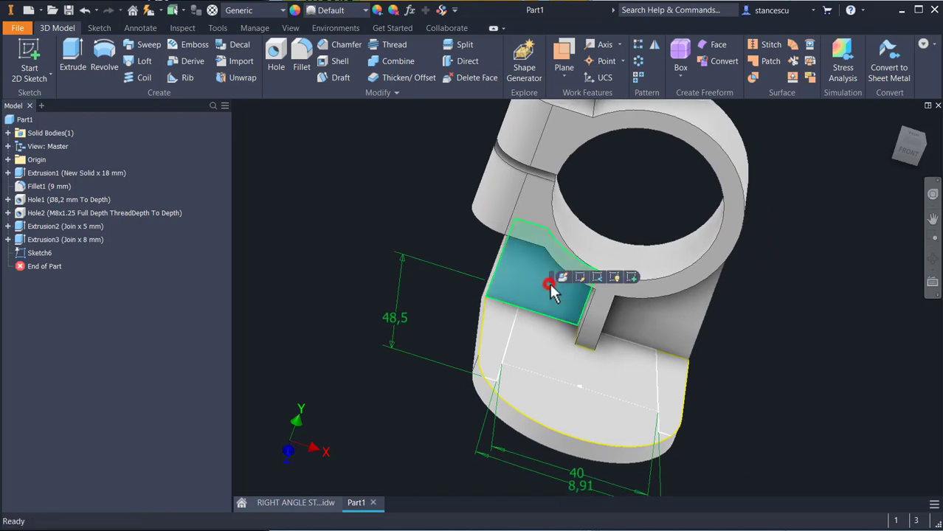
click(632, 278)
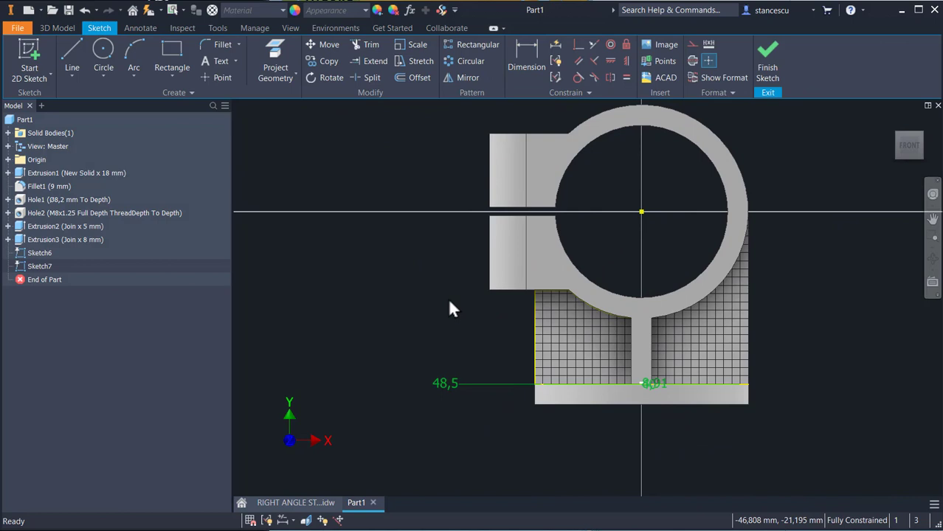
key(F7)
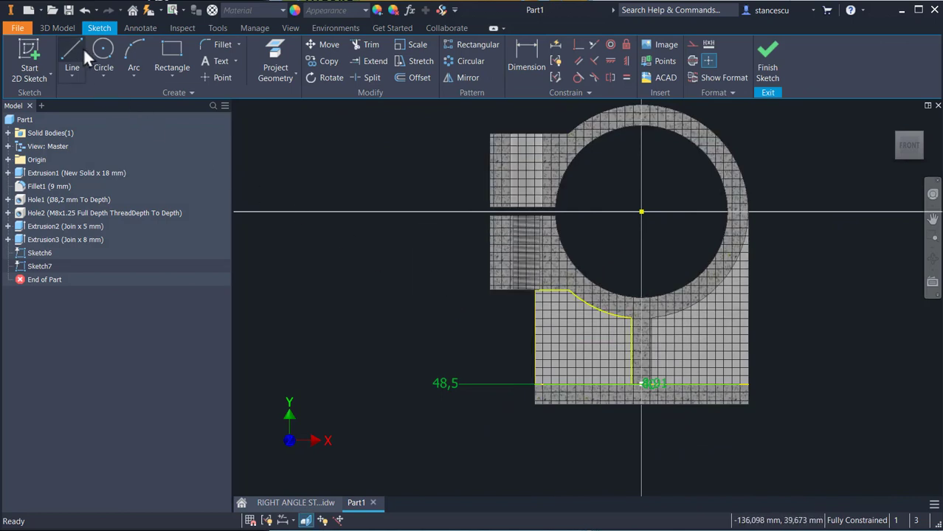
Step: Draw a center-point arc about the ring's centre, from the corner where the lug meets the ring a short way up into the lug
click(135, 70)
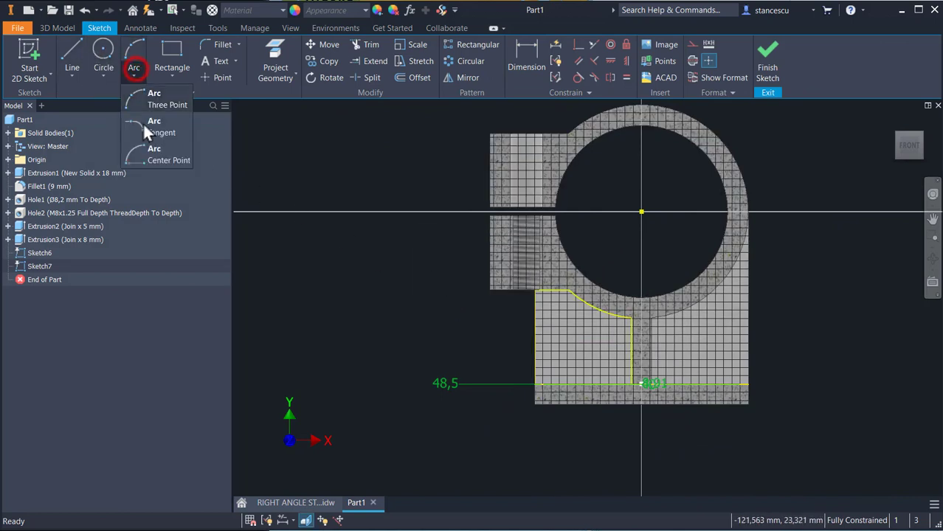
click(145, 150)
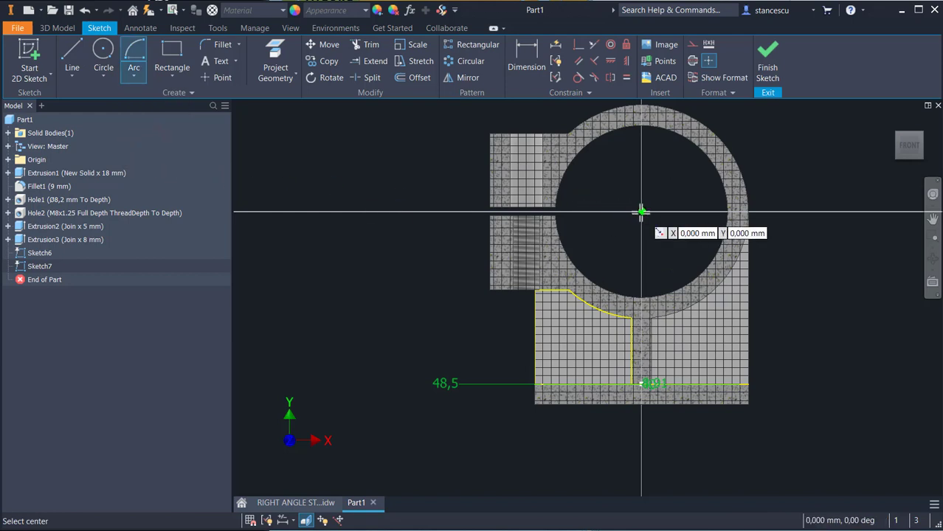
click(641, 212)
click(568, 289)
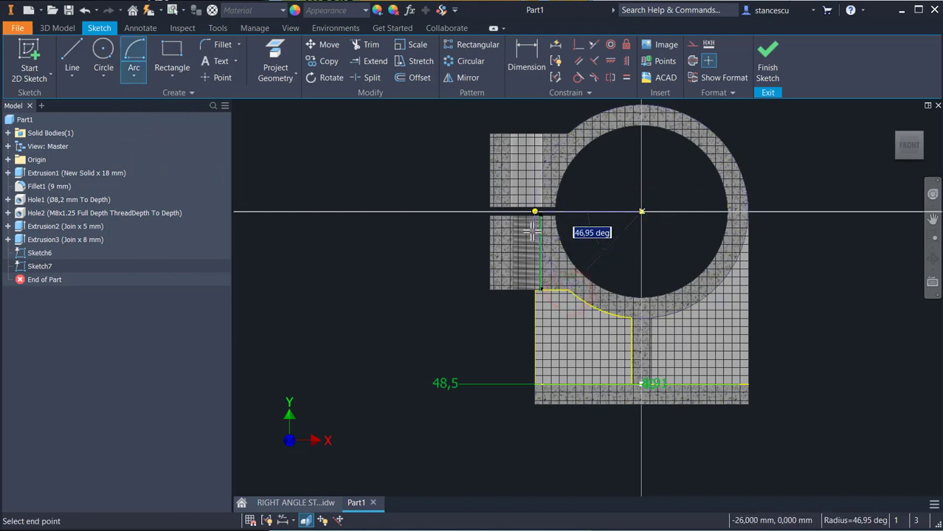
click(542, 260)
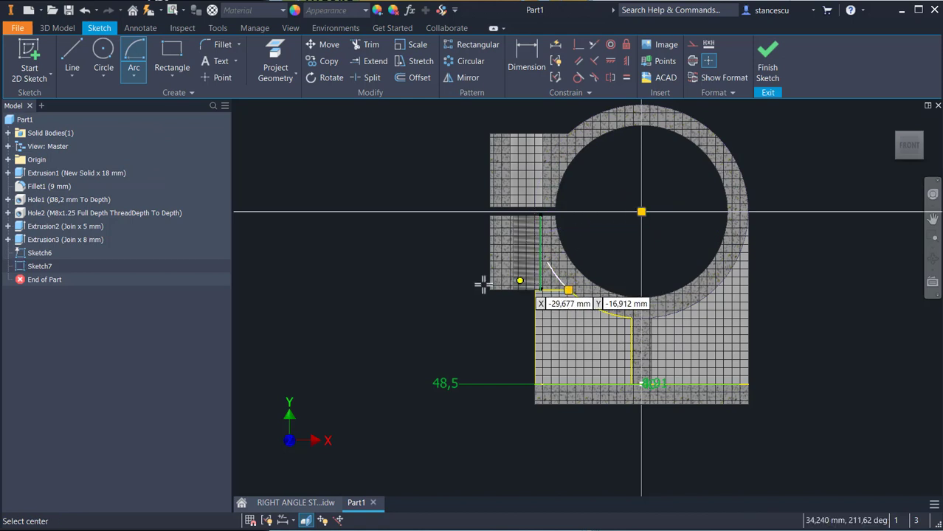
Step: Draw a vertical line about 6.7 mm long from the arc's upper endpoint down to the clamp lug's lower edge
click(73, 63)
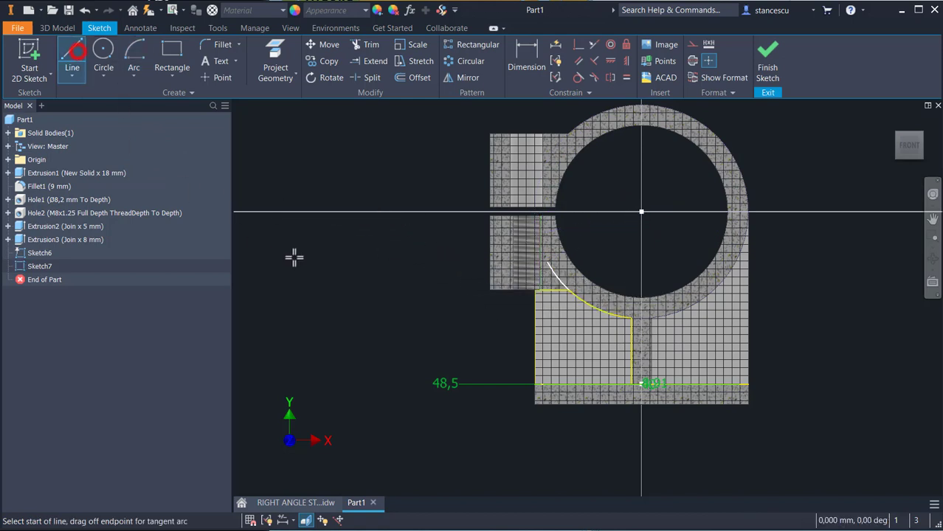
scroll(546, 295, up, 3)
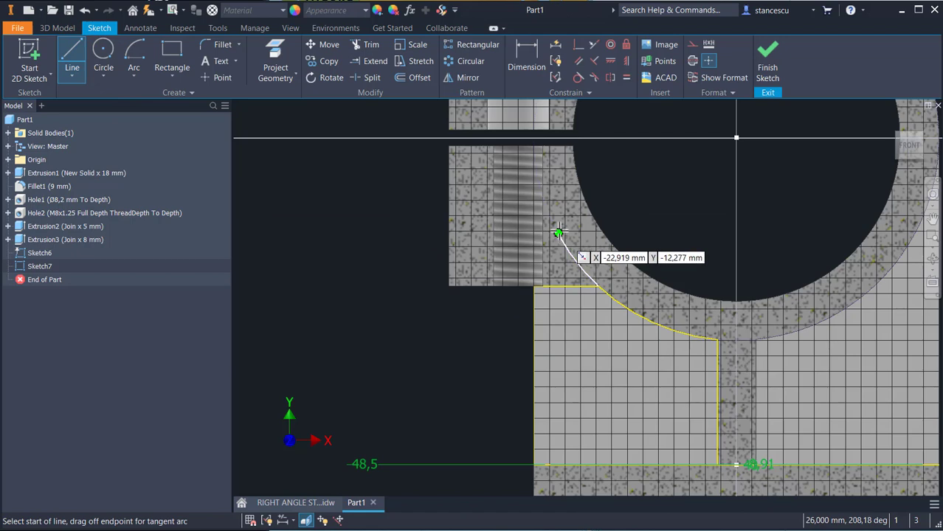
click(560, 235)
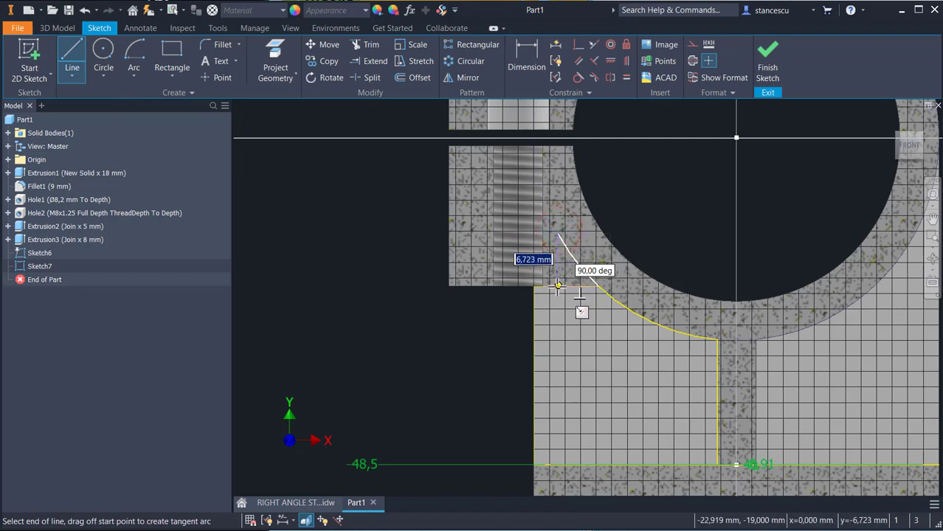
click(558, 287)
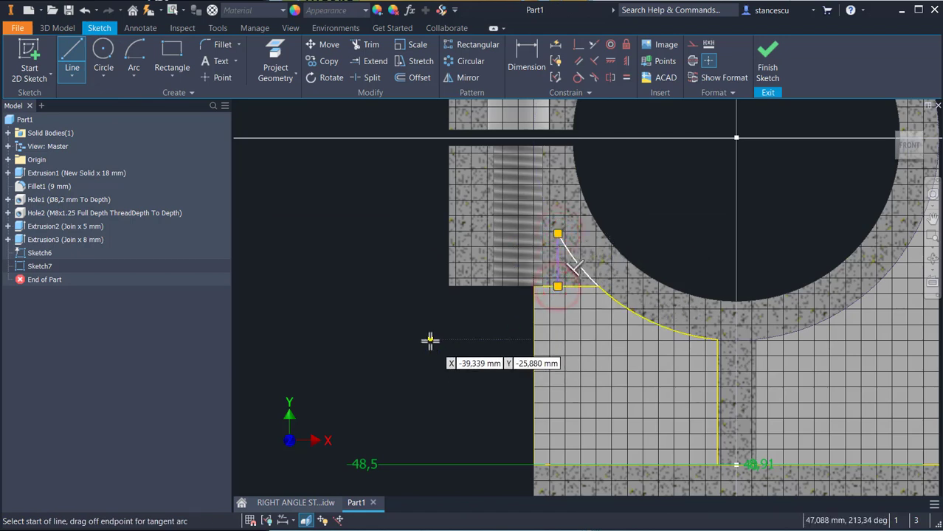
key(Escape)
Step: Dimension the short vertical line horizontally from the ring's centre and set the distance to 20 mm
click(525, 65)
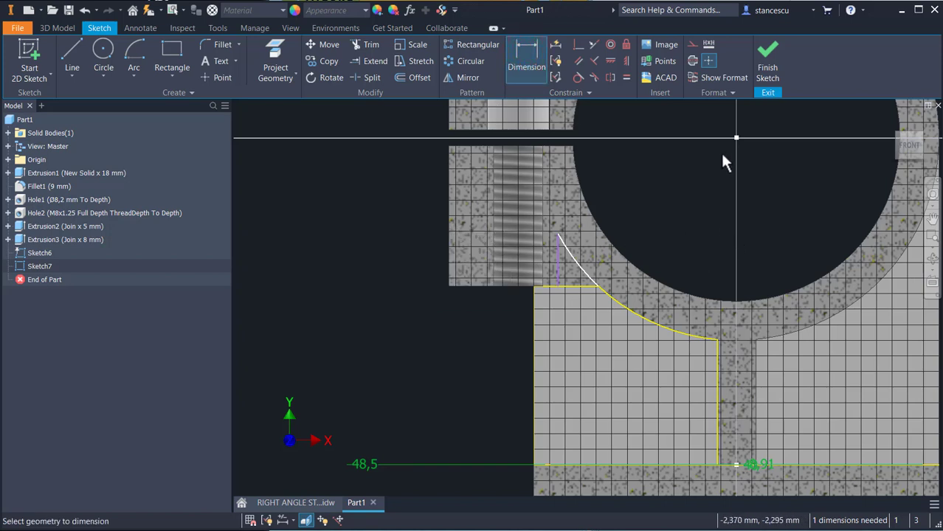
click(559, 262)
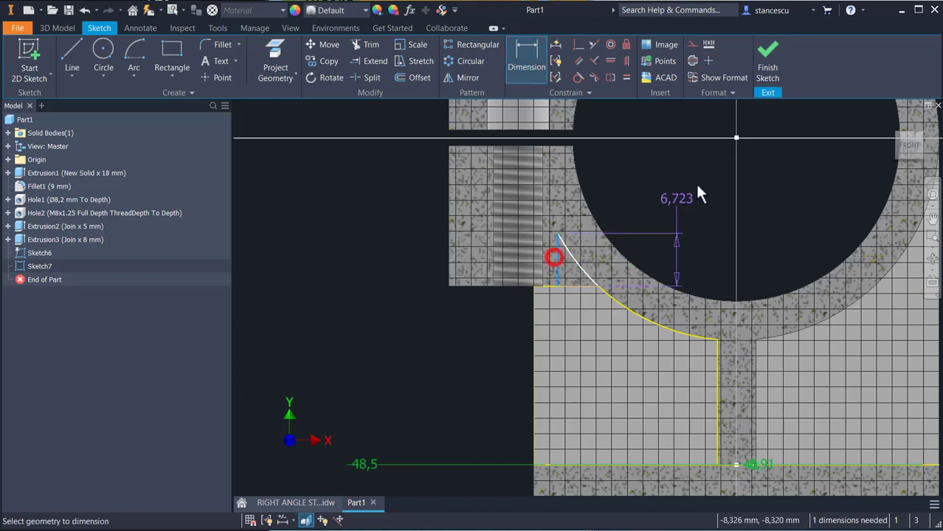
click(736, 138)
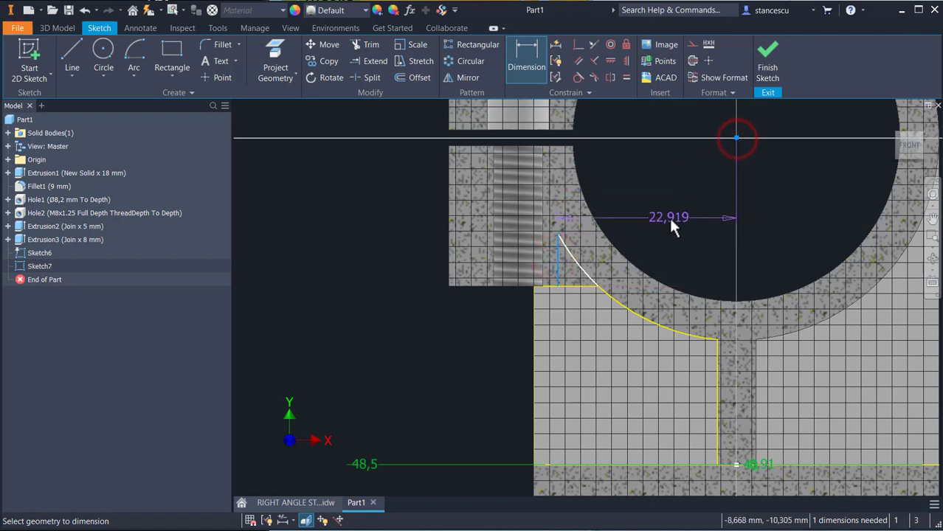
click(670, 217)
text(20)
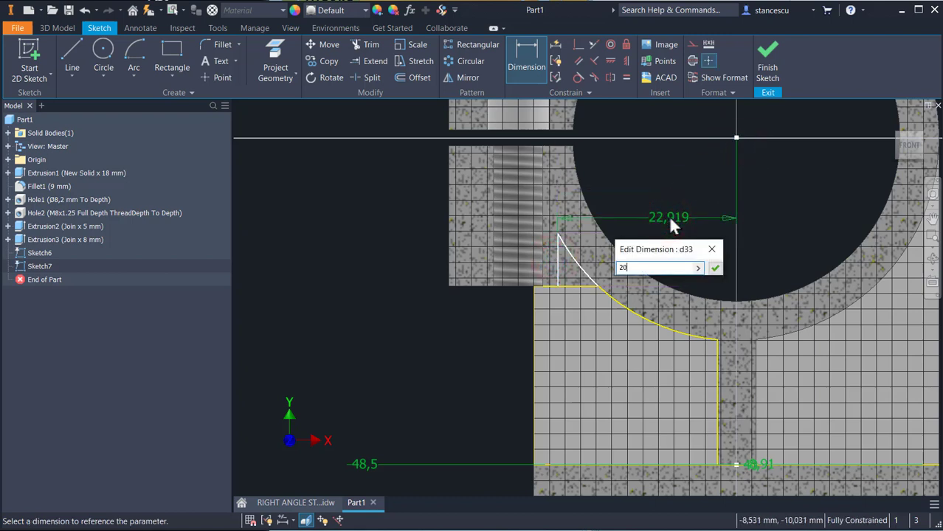
key(Return)
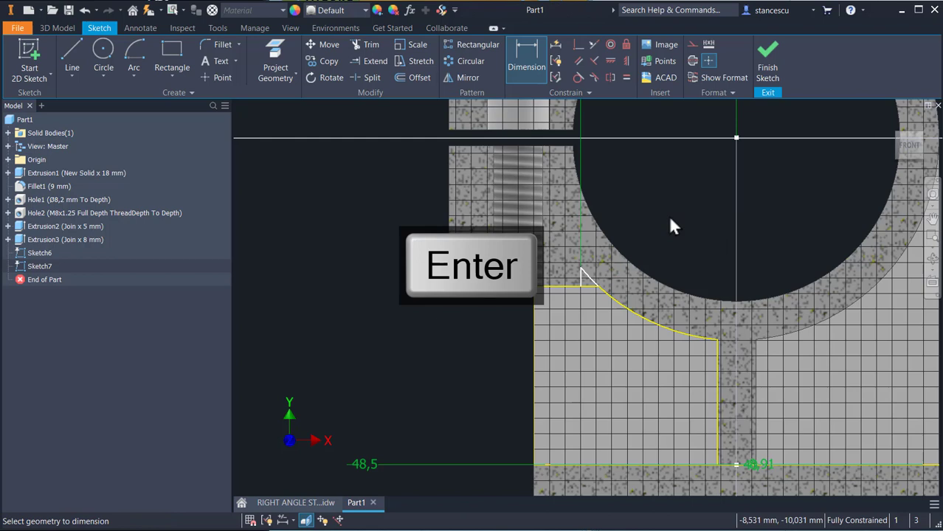
Step: Project the base sketch line at the plate's foot and add a driven dimension from the slanted line's back endpoint to the rib's side
middle_drag(633, 320, 636, 199)
mouse_move(686, 336)
shift+middle_down()
mouse_move(659, 343)
mouse_move(712, 337)
shift+middle_up()
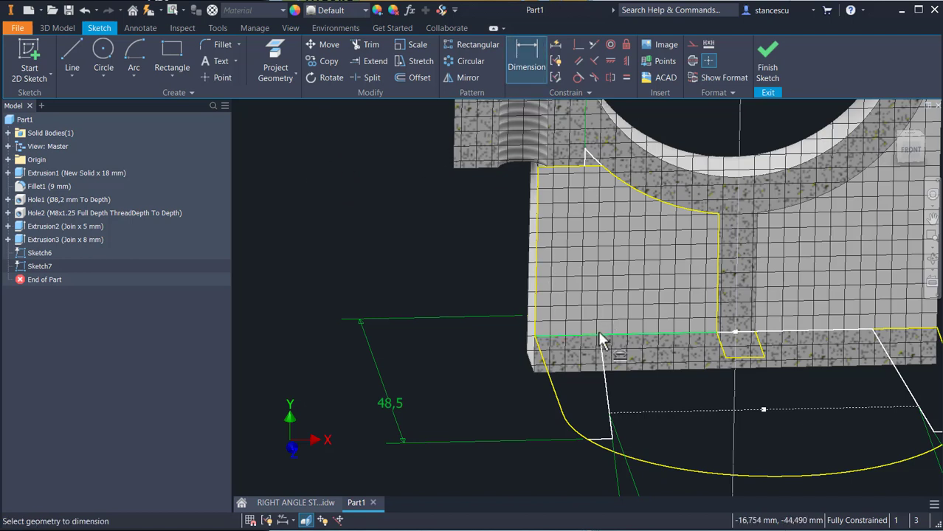
click(275, 67)
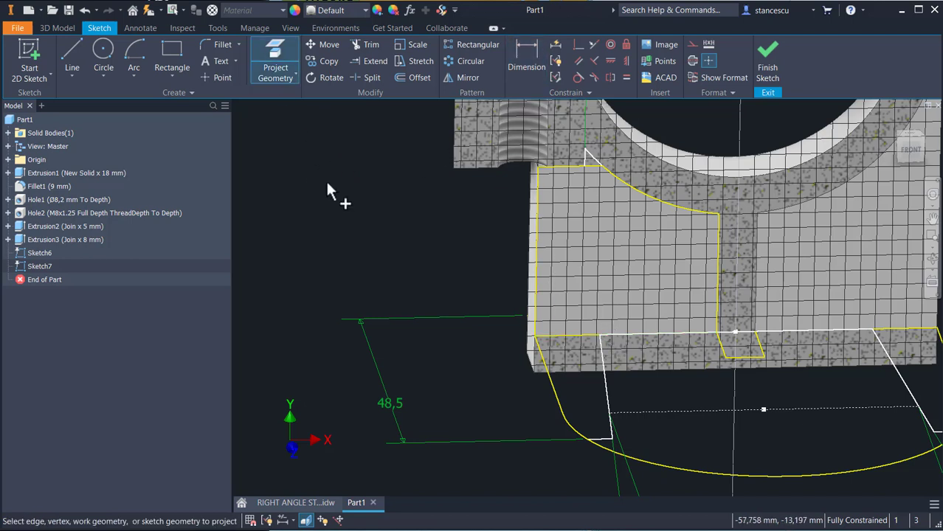
click(634, 335)
click(527, 45)
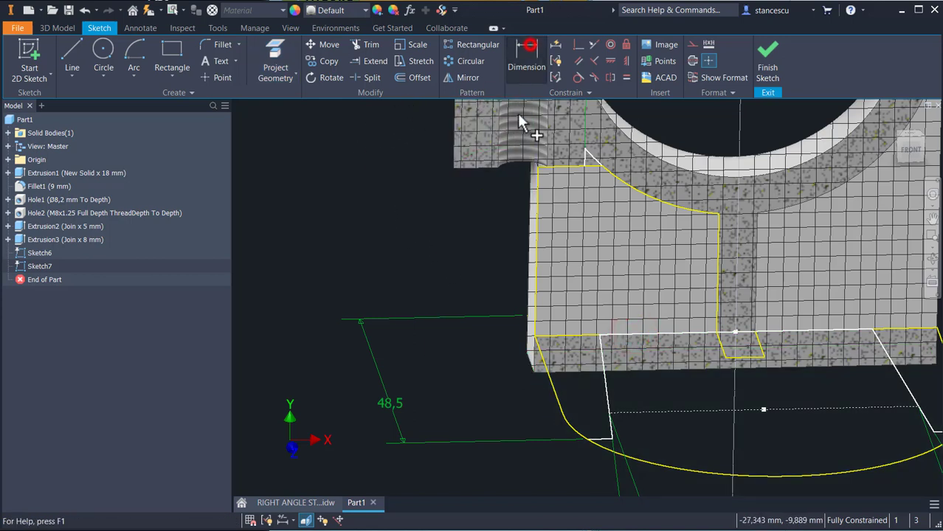
click(601, 336)
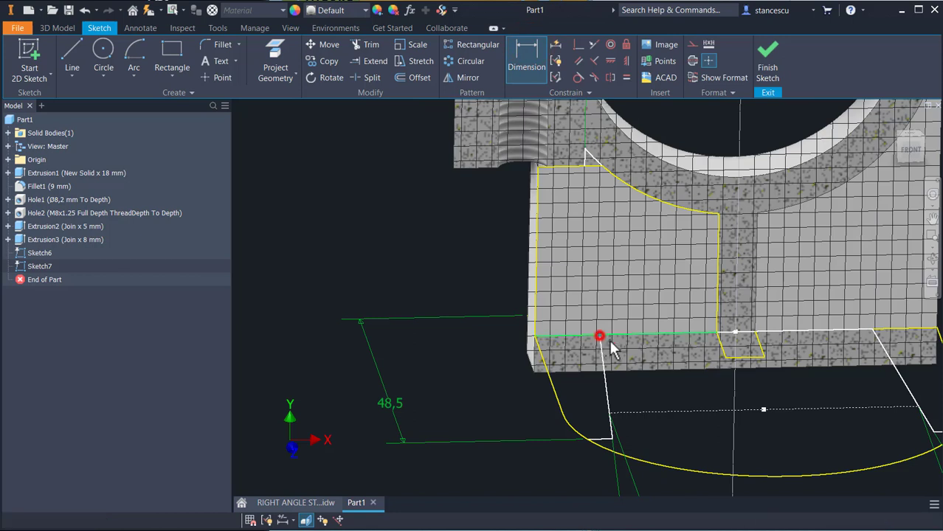
click(718, 310)
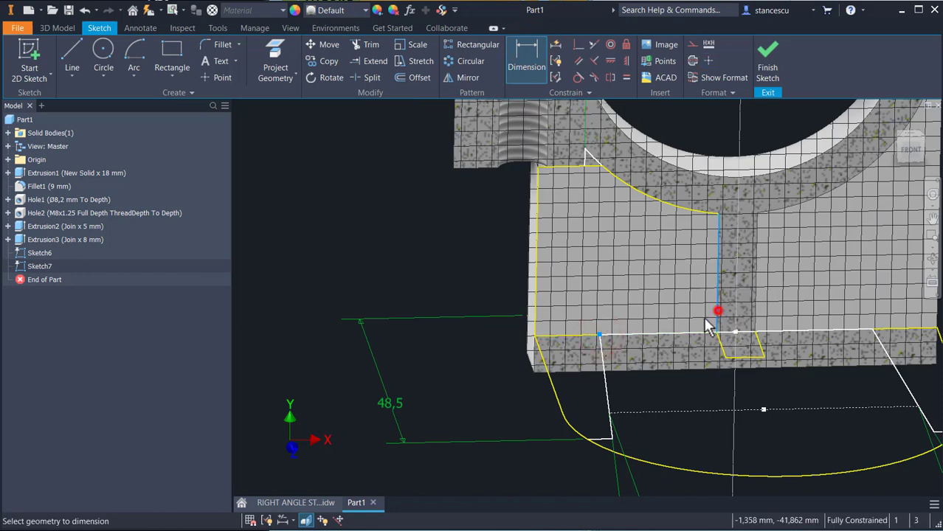
click(660, 278)
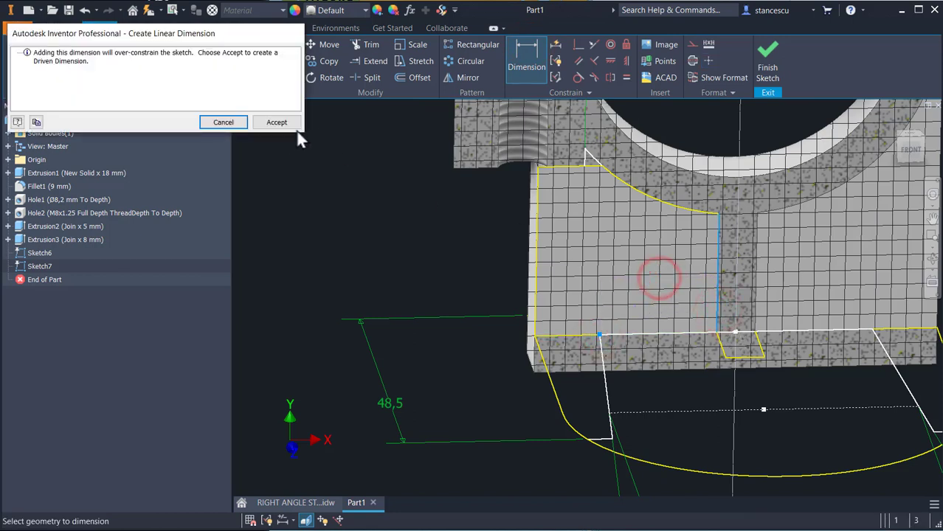
click(278, 121)
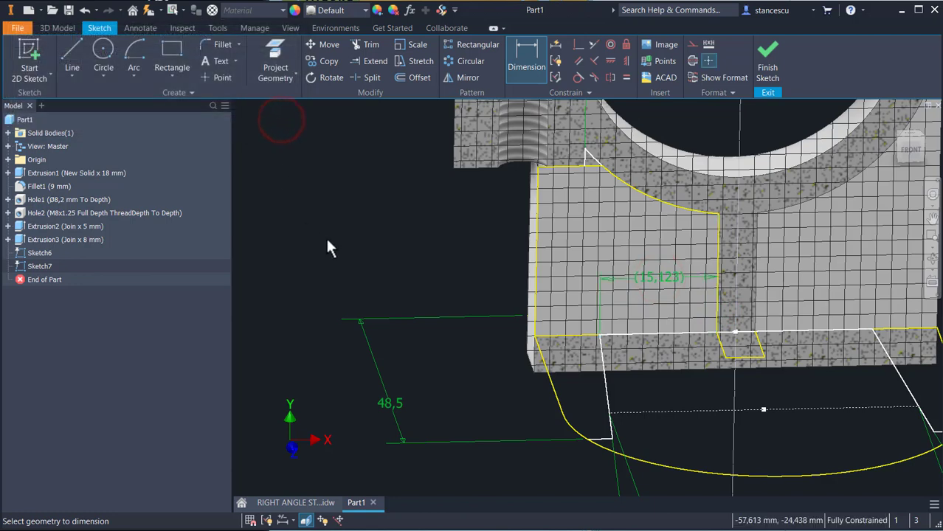
Step: Reposition the 20 mm dimension below the ring's centre and link it to the driven rib dimension with the expression d34+5
middle_drag(430, 265, 414, 373)
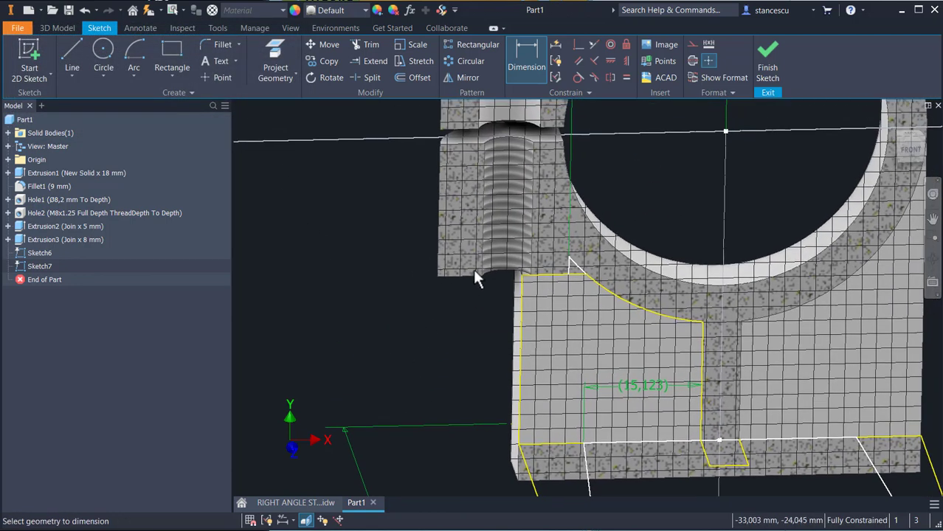
middle_drag(646, 219, 646, 316)
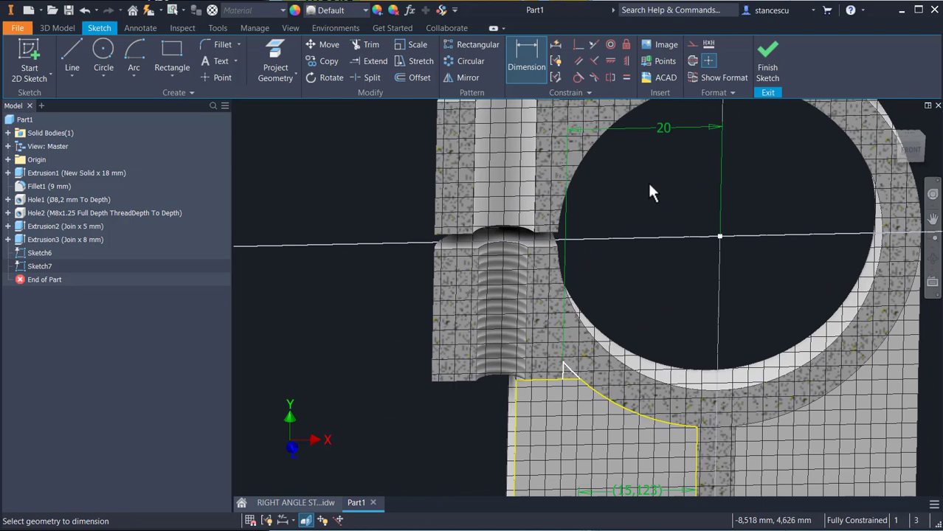
key(Escape)
drag(662, 130, 642, 265)
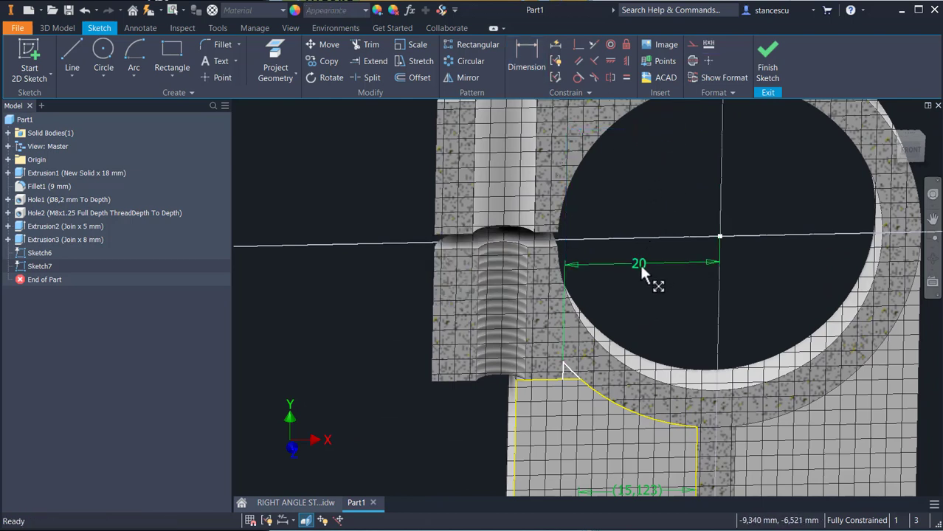
middle_drag(632, 306, 632, 265)
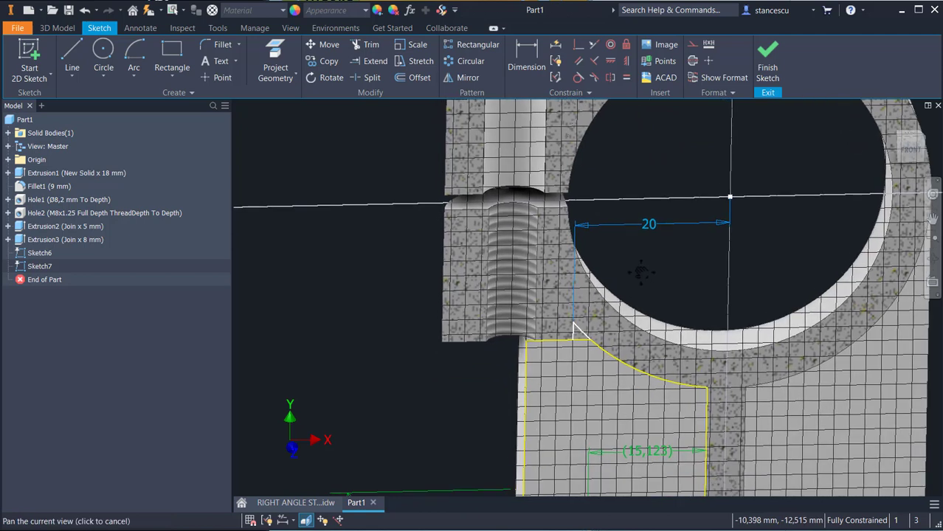
double_click(647, 227)
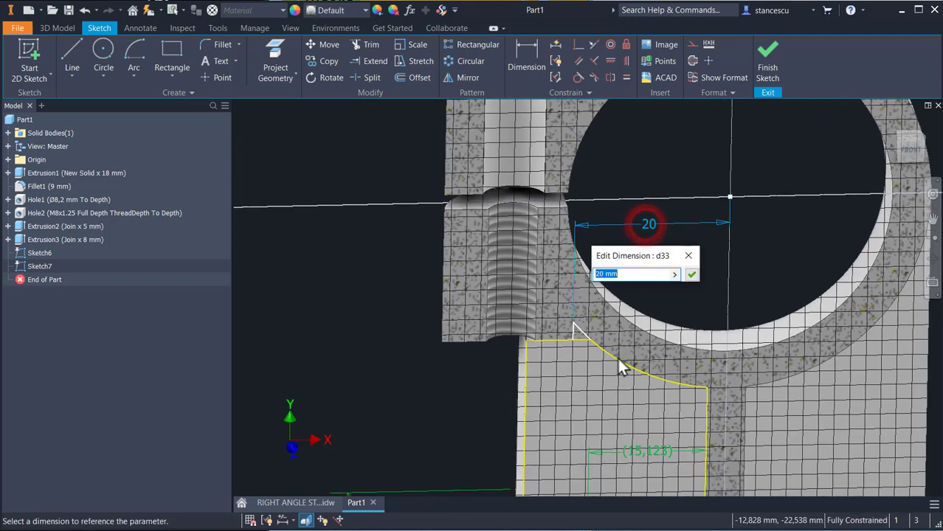
click(632, 453)
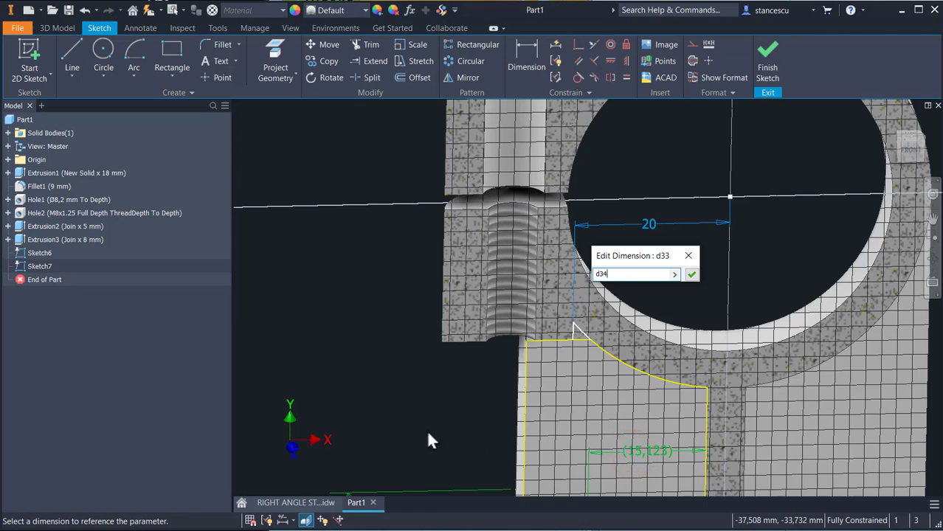
text(+5)
key(Return)
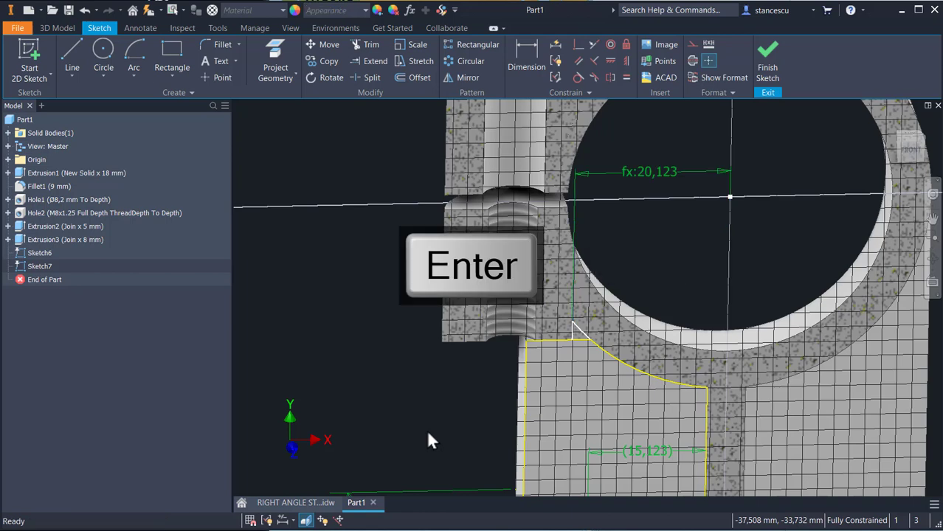
Step: Close the small triangle with a horizontal line from the vertical line's lower end to the arc's lower end, and finish the sketch
middle_drag(663, 428, 668, 354)
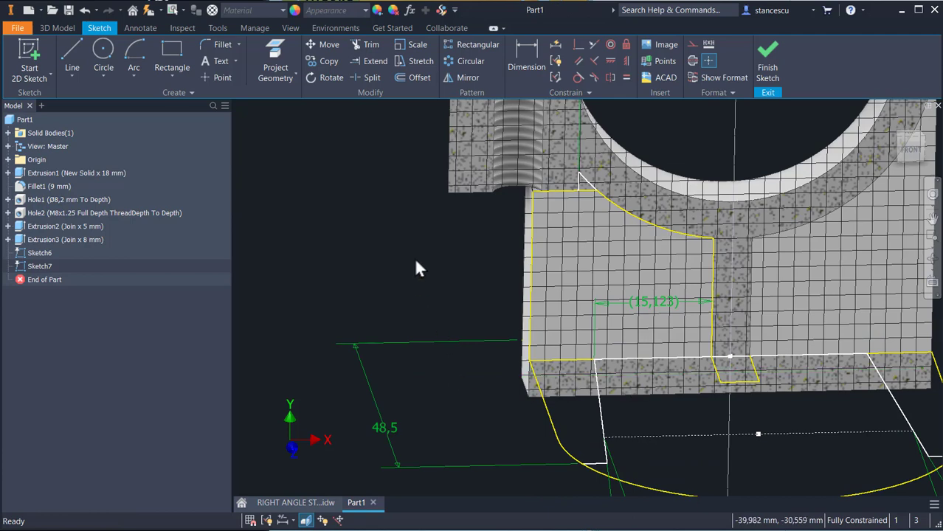
scroll(416, 262, down, 2)
middle_drag(416, 263, 441, 361)
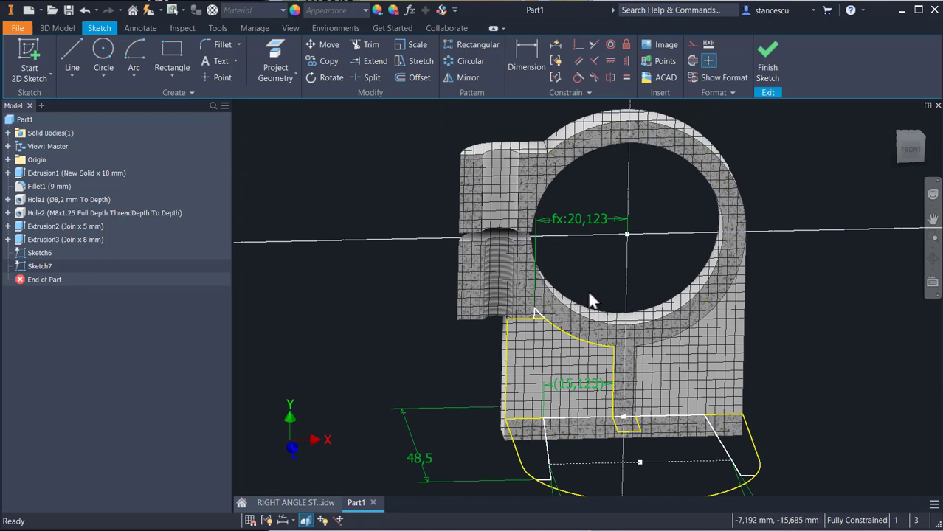
scroll(557, 290, up, 2)
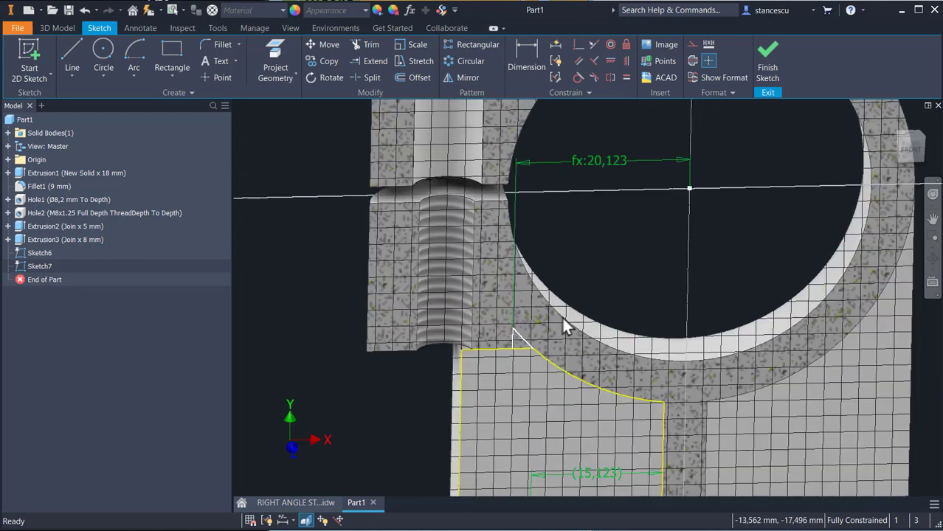
scroll(575, 292, up, 2)
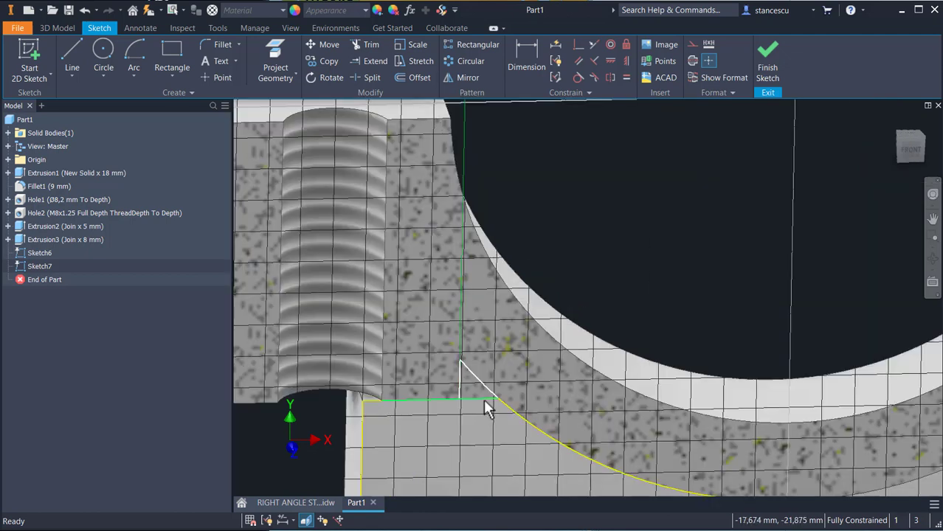
click(70, 57)
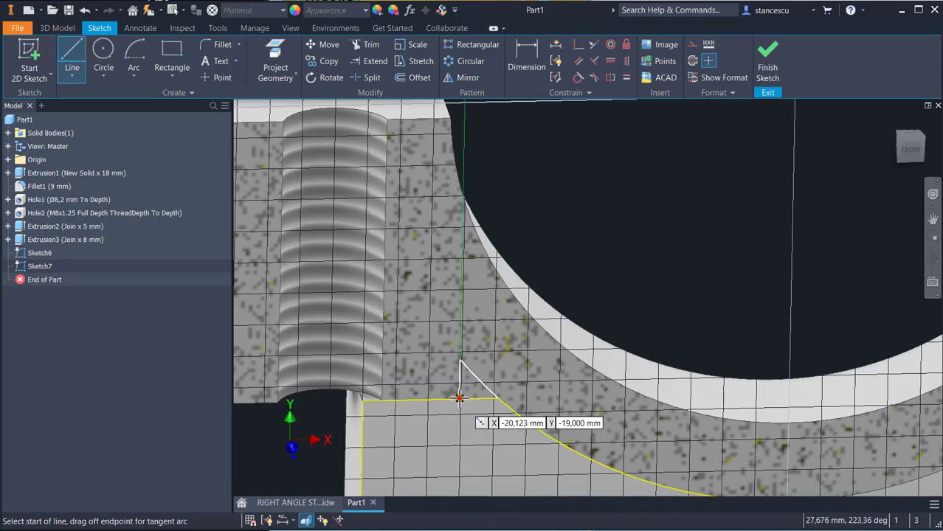
click(459, 398)
click(497, 399)
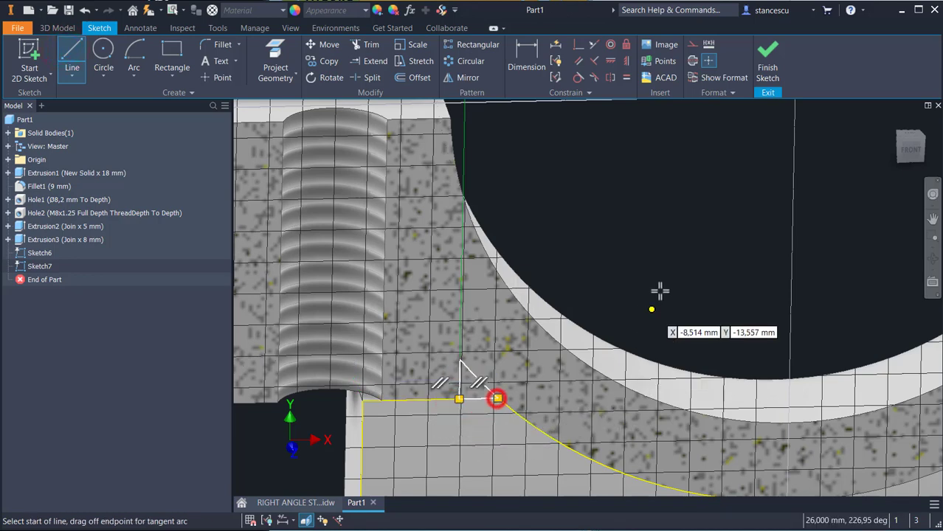
key(Escape)
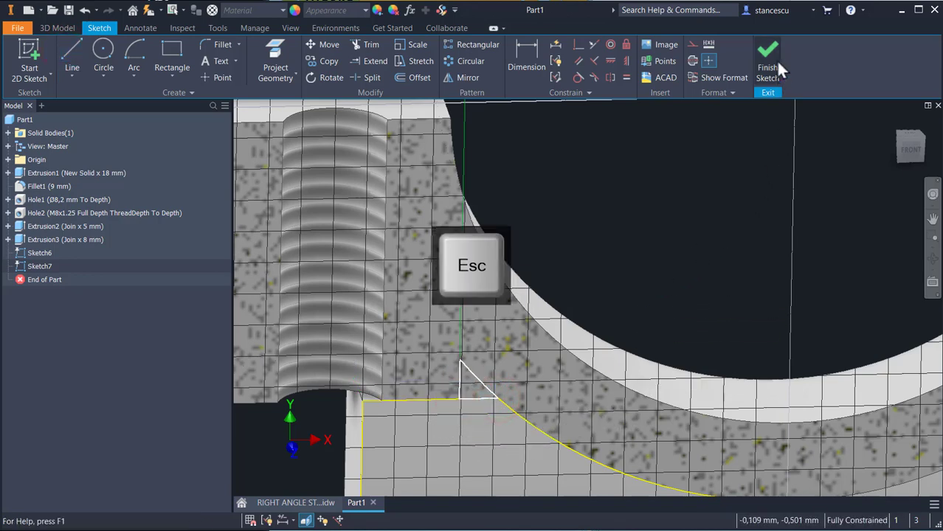
click(775, 59)
Step: Cut the small triangle profile at the lug-ring corner through all, using the default extrusion direction
middle_drag(635, 291, 670, 233)
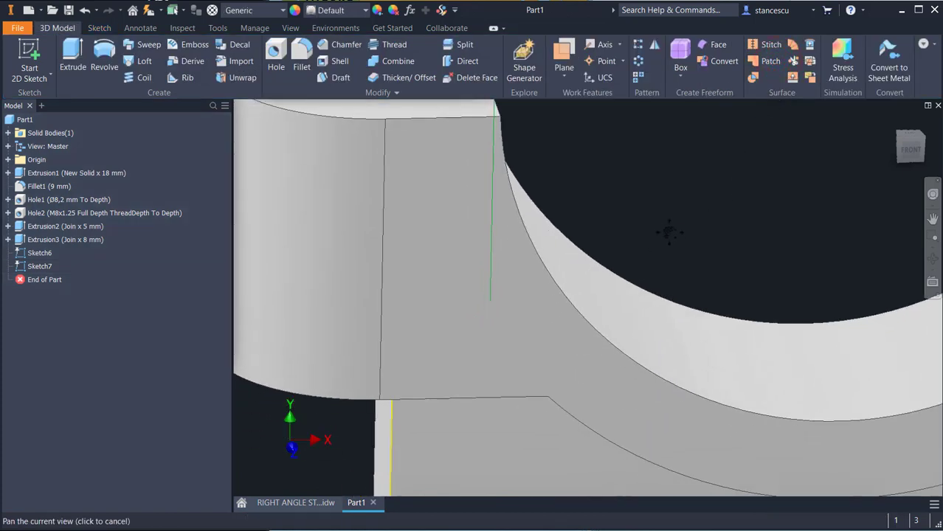
shift+middle_drag(638, 307, 641, 287)
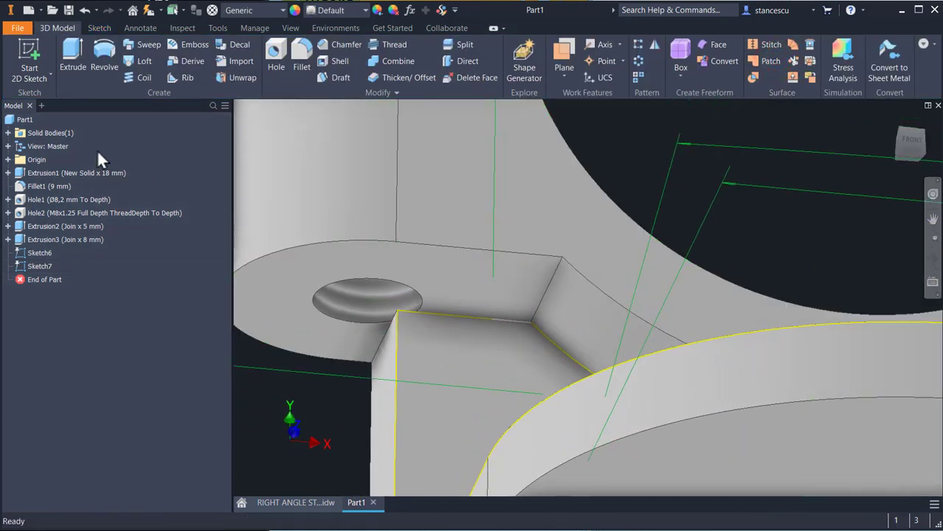
click(73, 57)
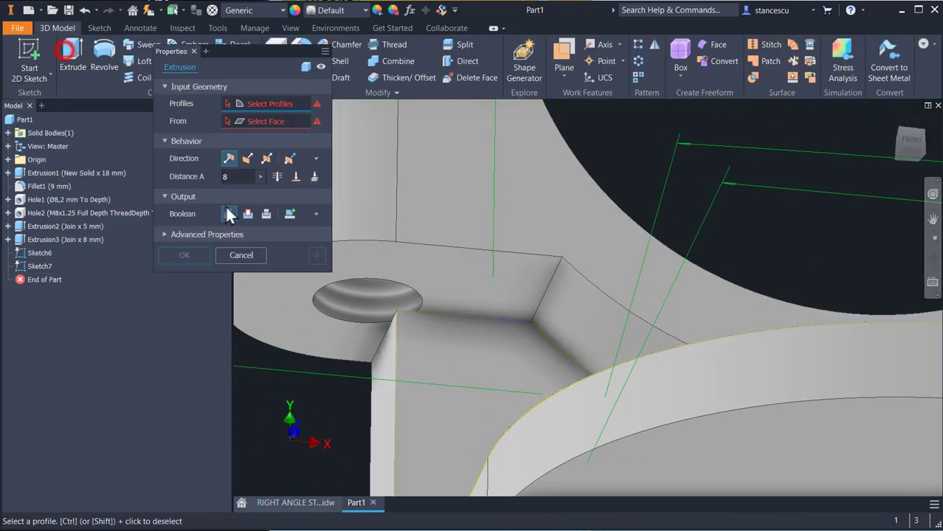
click(503, 308)
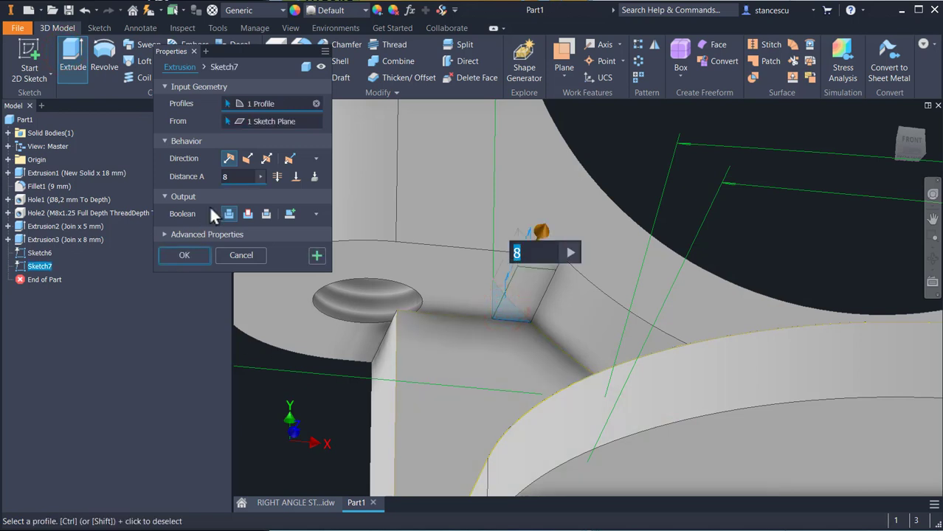
click(248, 213)
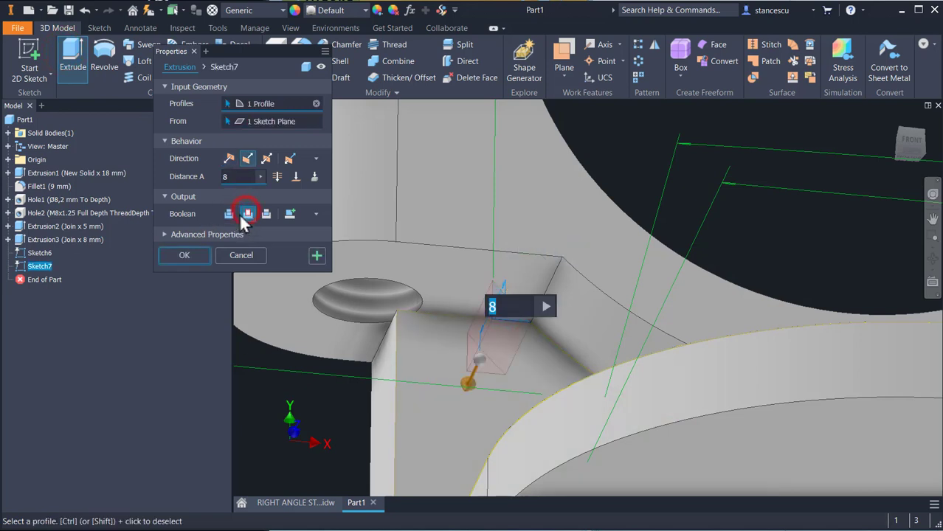
click(229, 159)
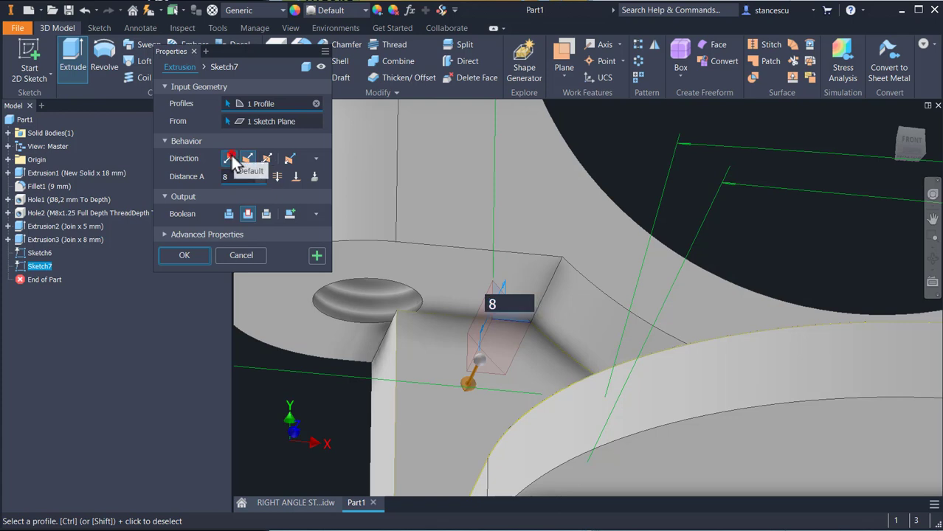
click(277, 175)
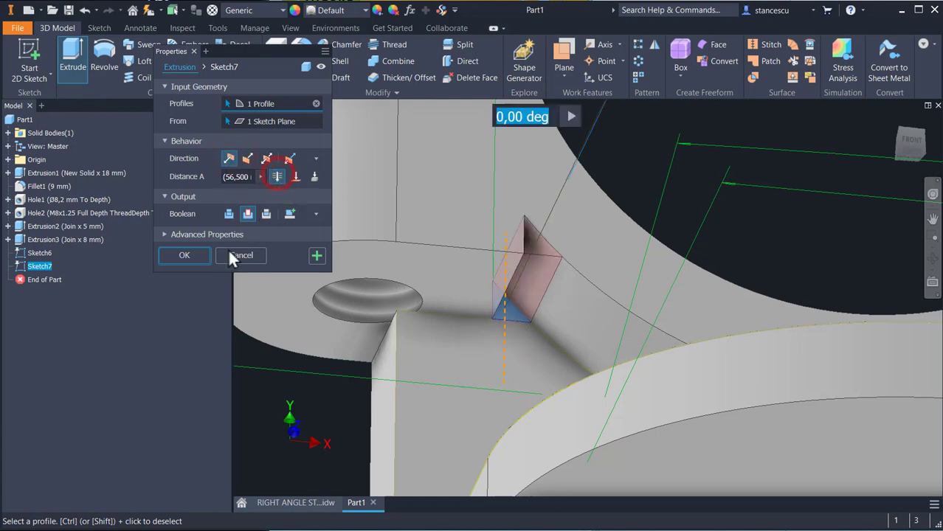
click(179, 254)
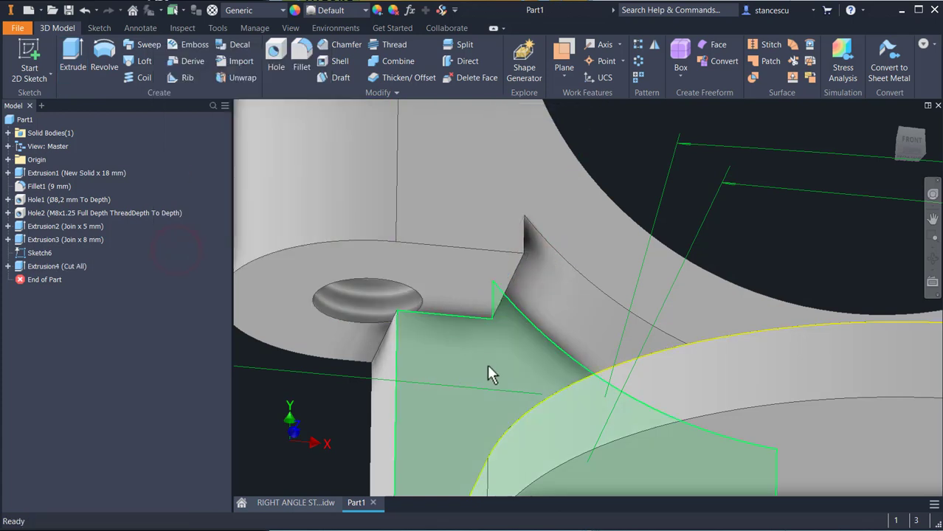
Step: Start an extrusion with the two tapered side wall regions on the base as its profiles
shift+middle_drag(489, 373, 459, 371)
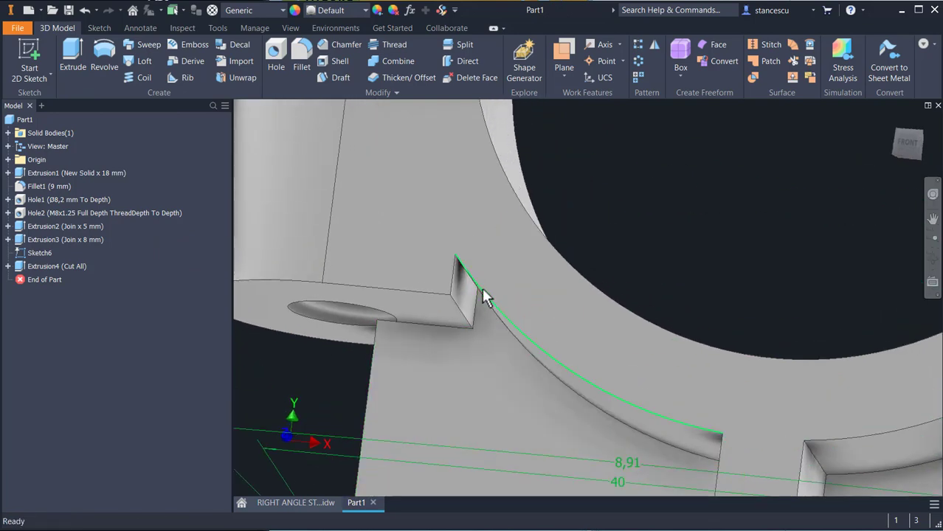
middle_drag(504, 348, 573, 219)
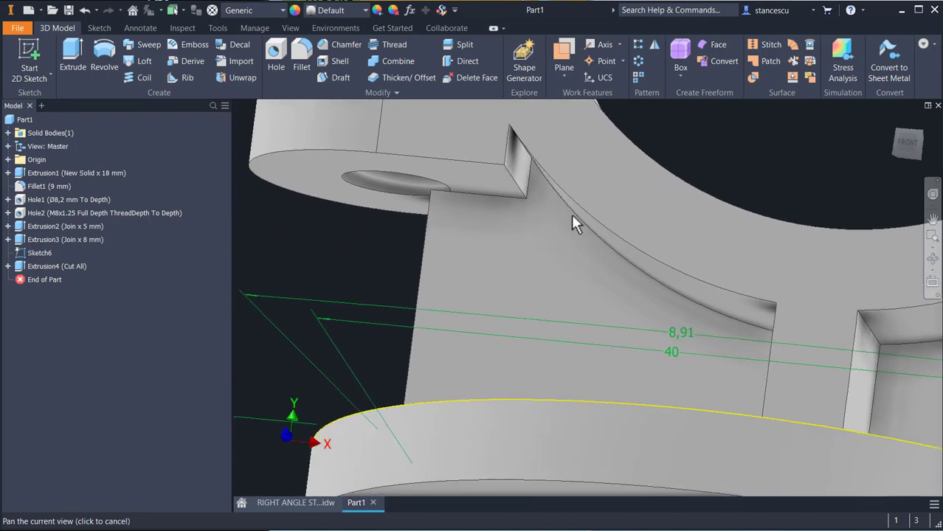
middle_drag(554, 299, 663, 134)
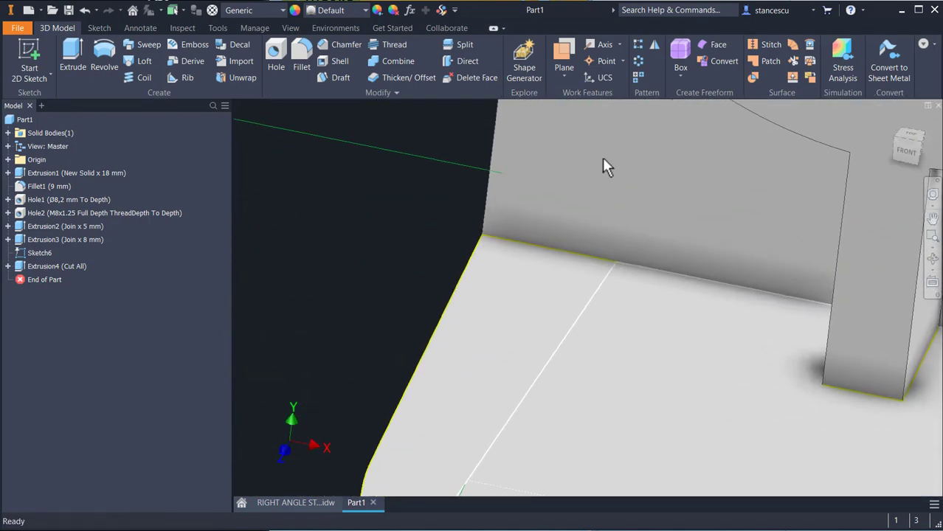
click(319, 246)
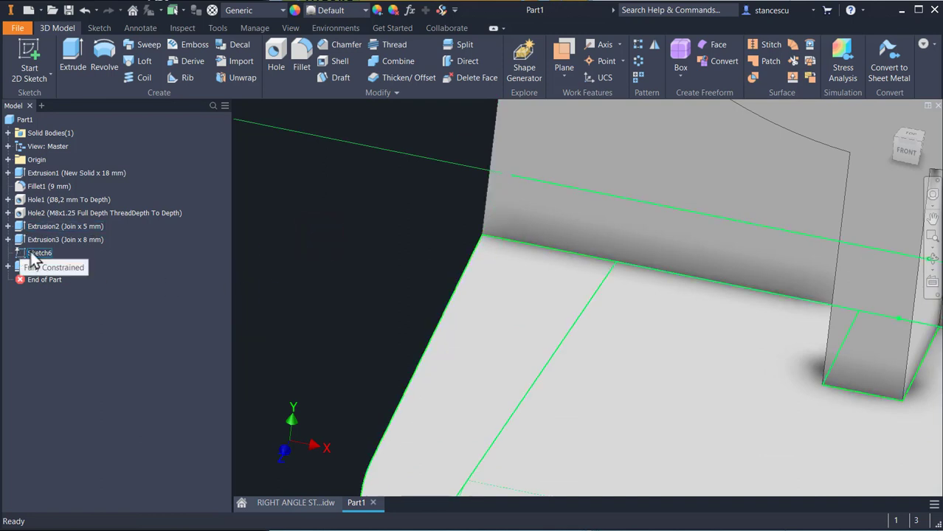
click(282, 222)
click(66, 54)
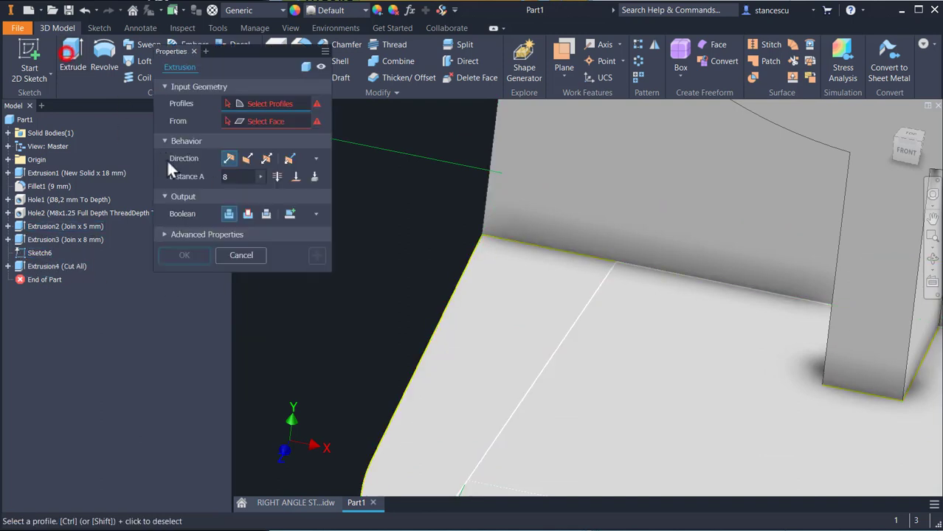
click(506, 316)
shift+middle_drag(624, 333, 491, 261)
click(720, 328)
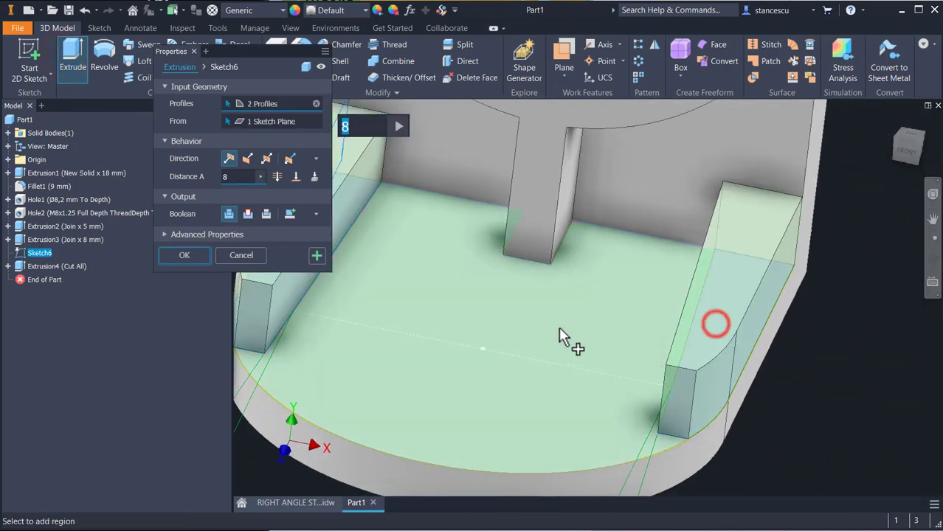
Step: Extrude both side wall profiles up to the underside face of the lug, joined to the body
shift+middle_drag(565, 336, 602, 356)
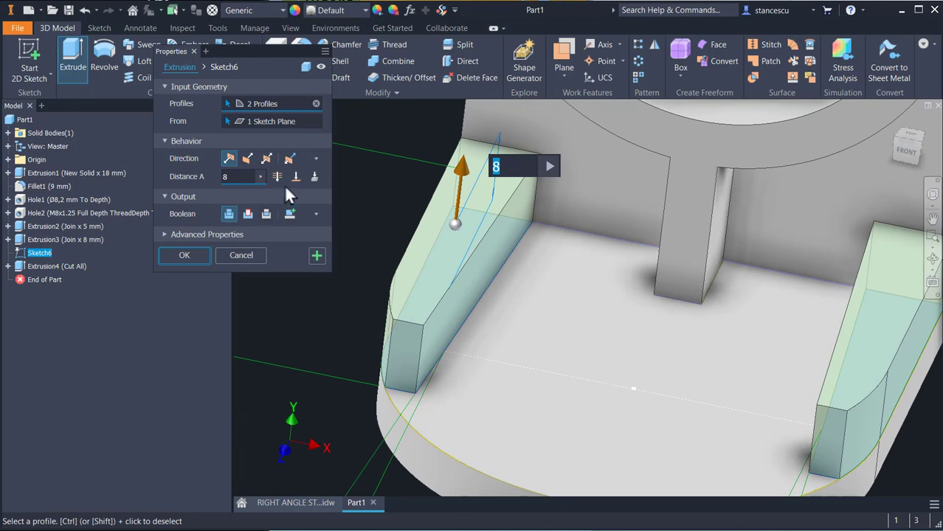
click(295, 177)
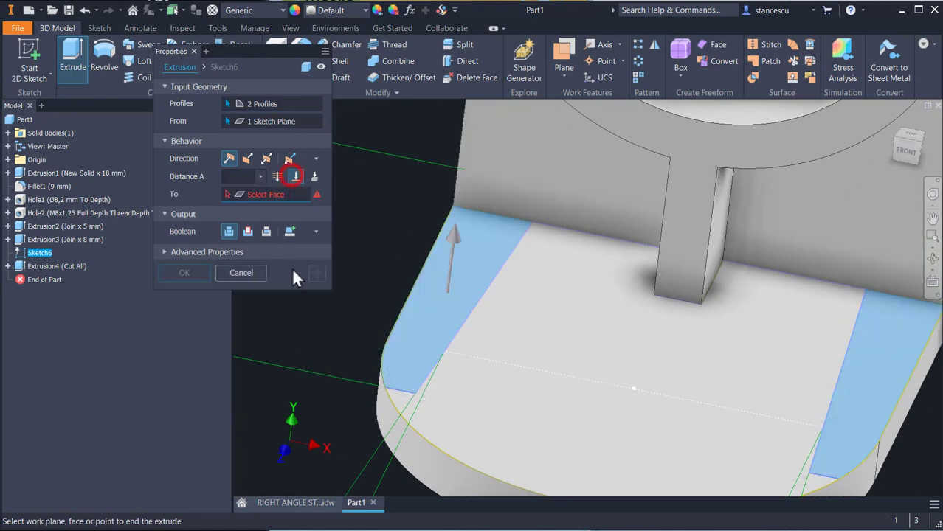
shift+middle_drag(533, 385, 596, 527)
click(527, 232)
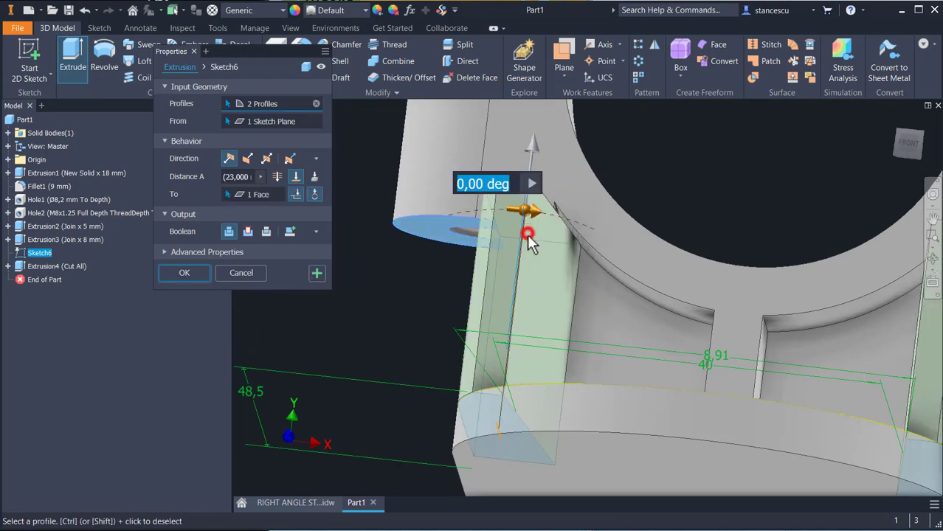
shift+middle_drag(355, 327, 336, 341)
scroll(428, 331, down, 3)
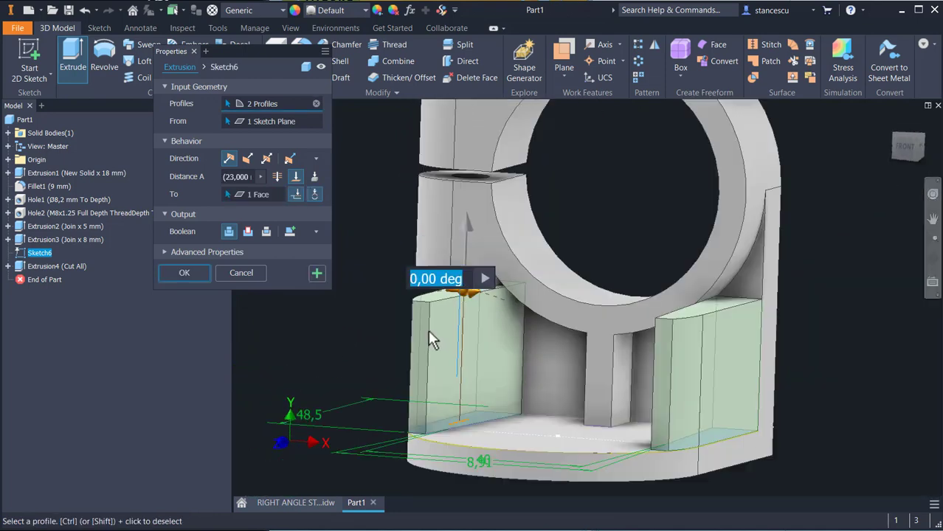
shift+middle_drag(411, 333, 373, 332)
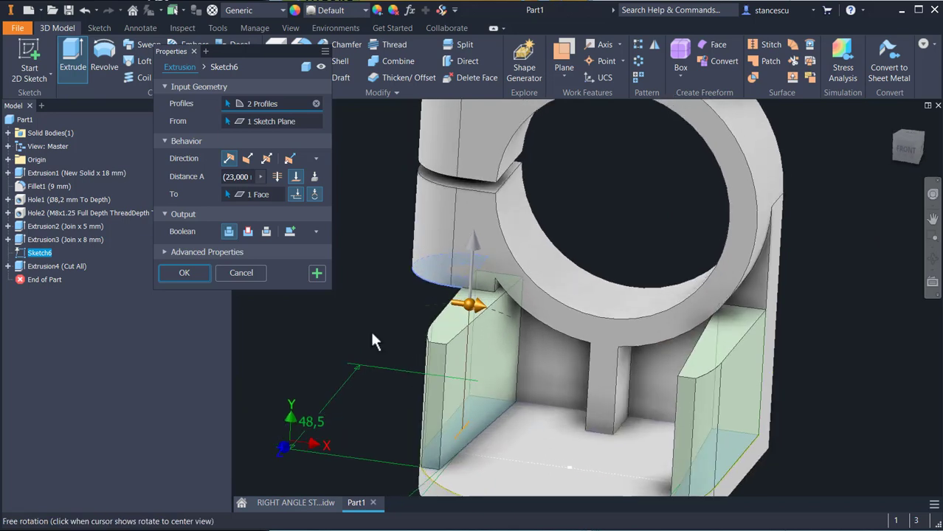
click(177, 271)
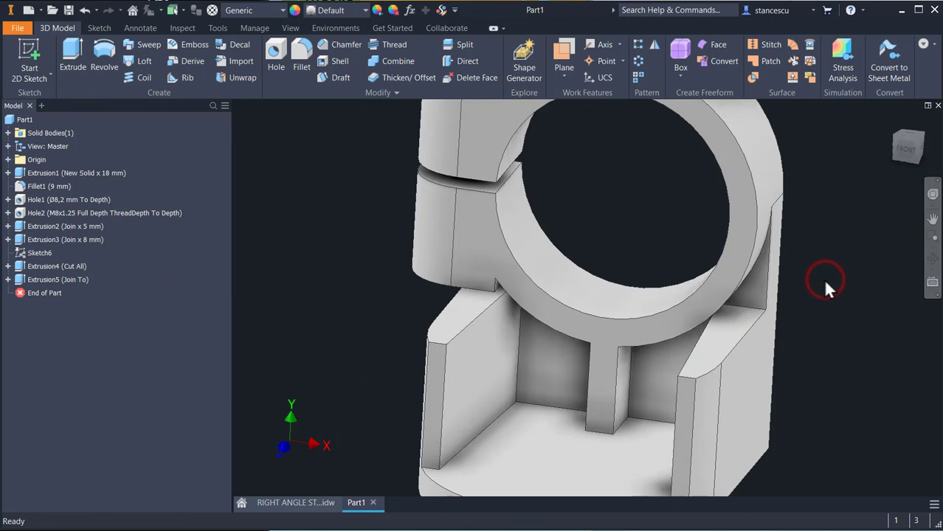
Step: Start a sketch on the top face of the side wall beneath the lug, viewed with the graphics sliced
key(F6)
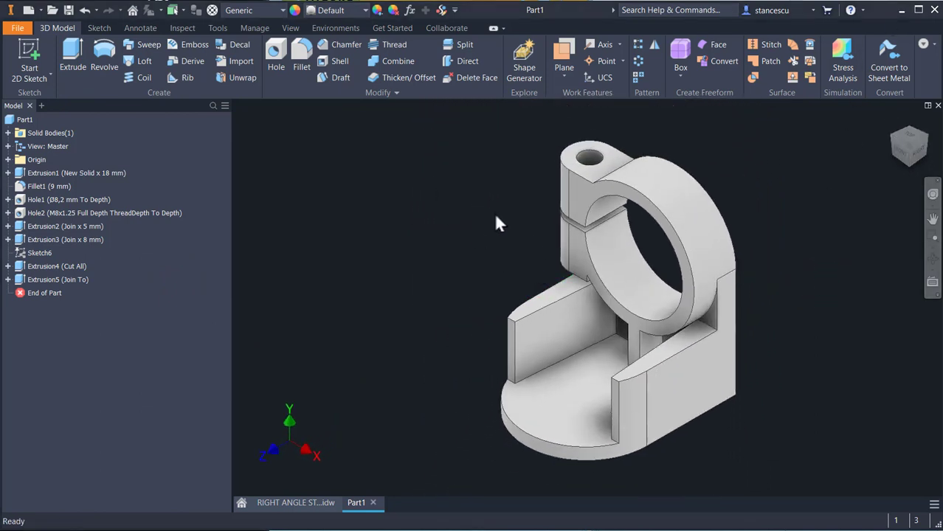
scroll(537, 276, up, 3)
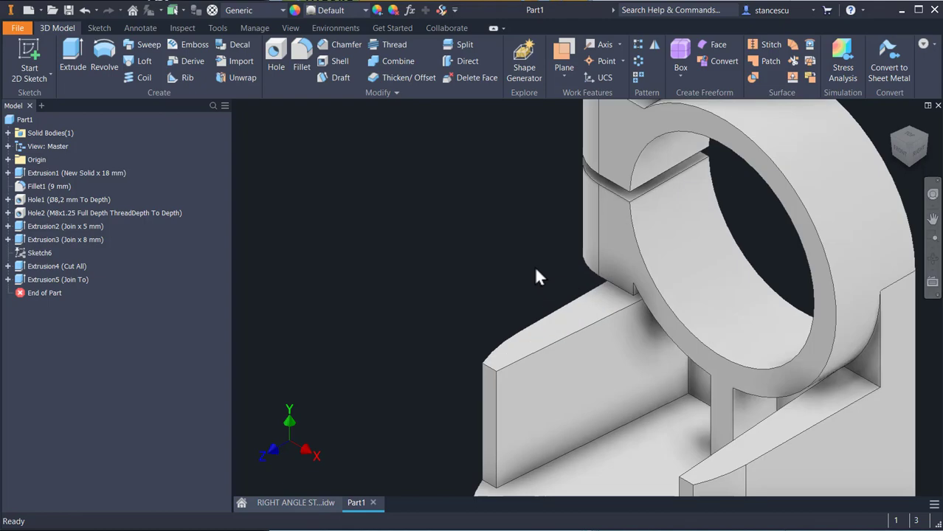
click(596, 313)
click(659, 299)
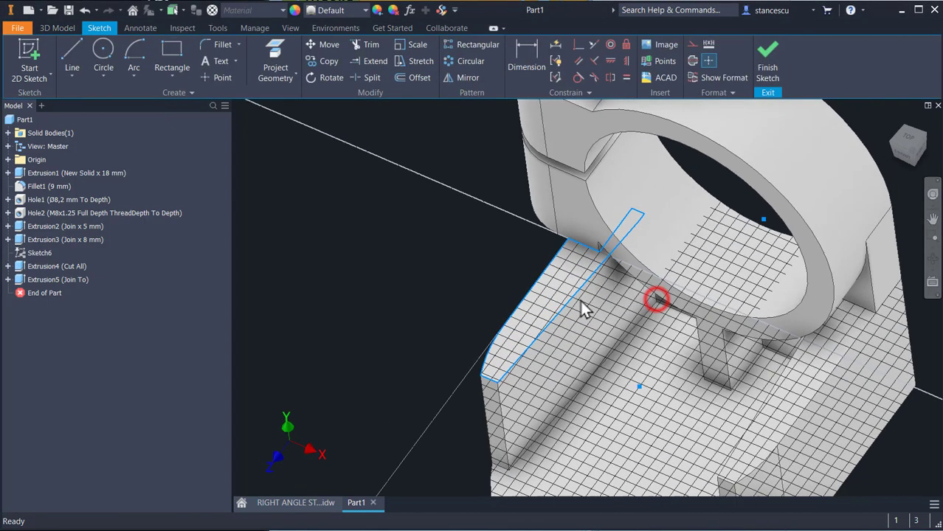
key(F7)
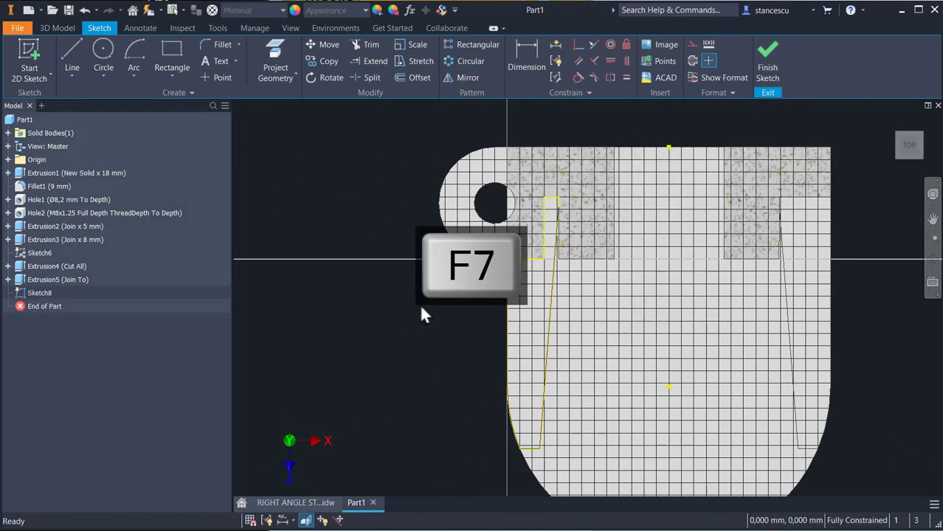
scroll(436, 308, up, 3)
middle_drag(609, 288, 612, 389)
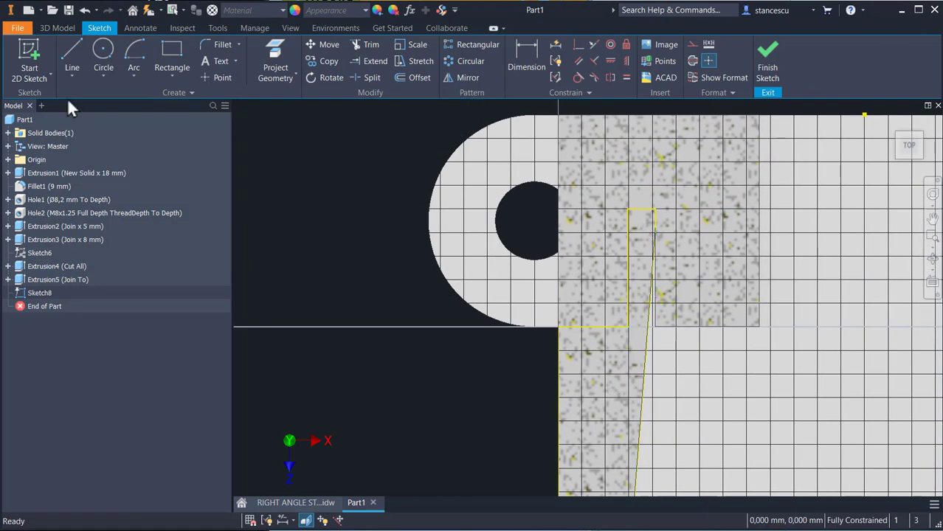
Step: Draw a short line from the lug's inner corner perpendicular to the wall's slanted edge and an about 8.6 mm line along that edge, and finish the sketch
click(71, 46)
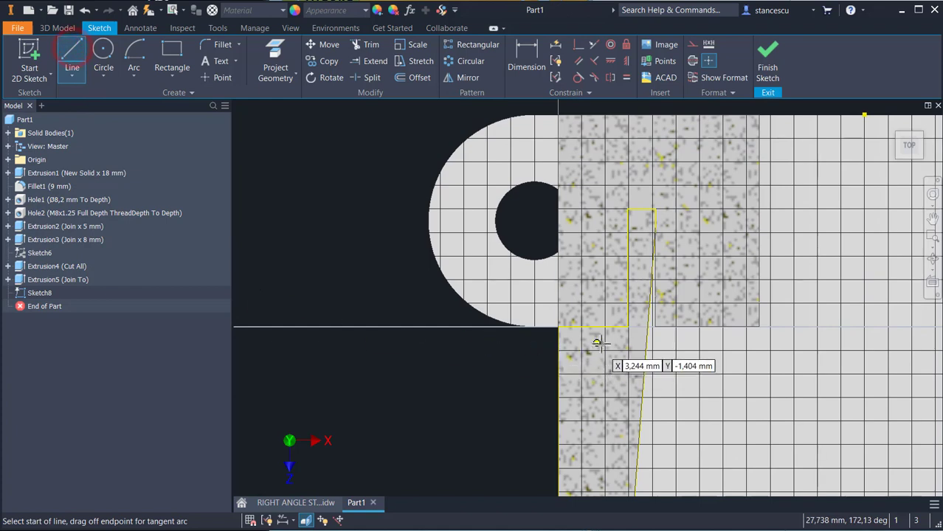
click(629, 327)
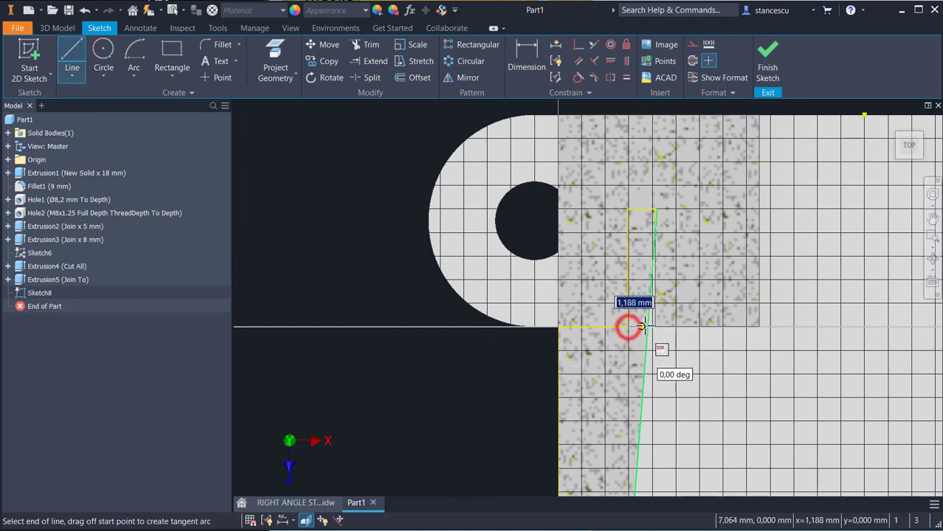
double_click(645, 327)
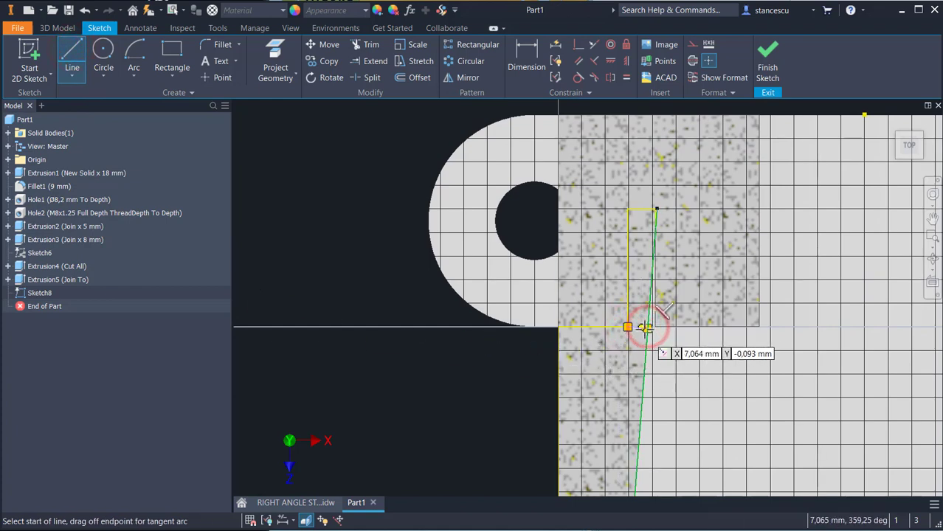
click(647, 327)
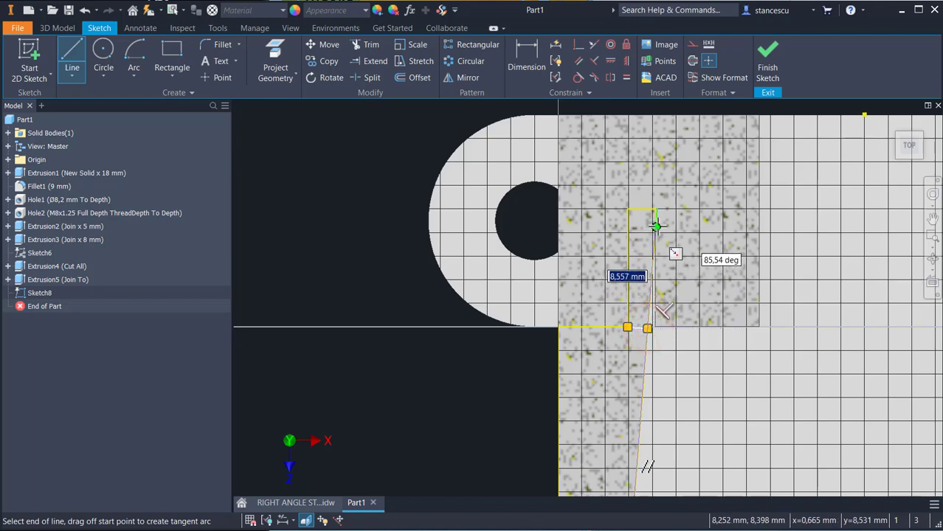
double_click(656, 227)
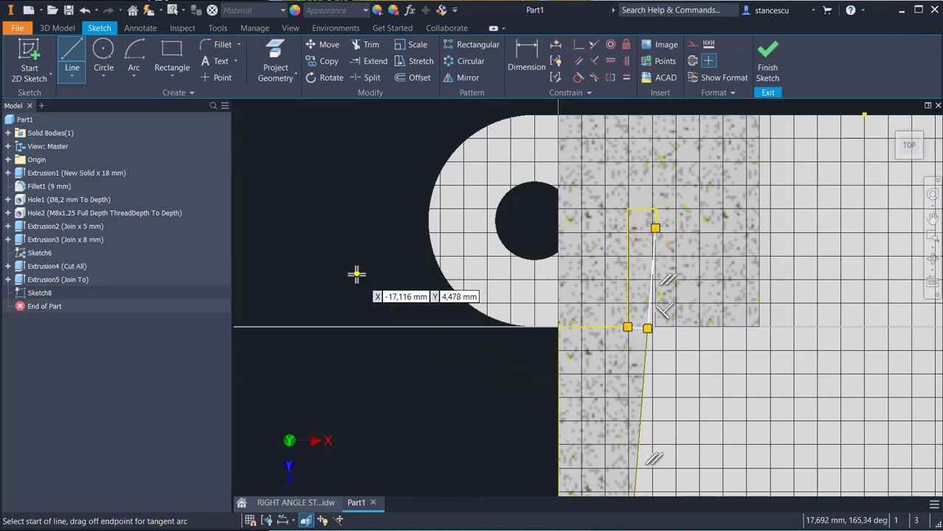
key(Escape)
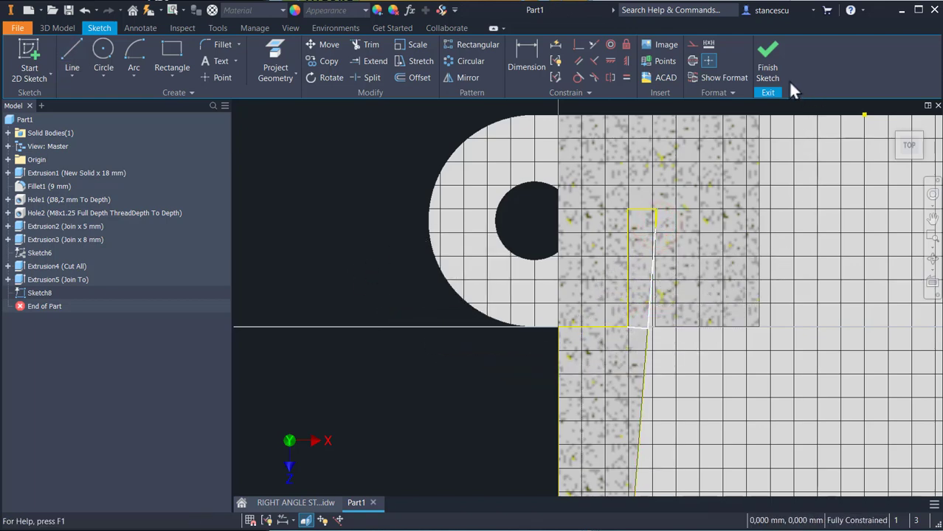
click(771, 72)
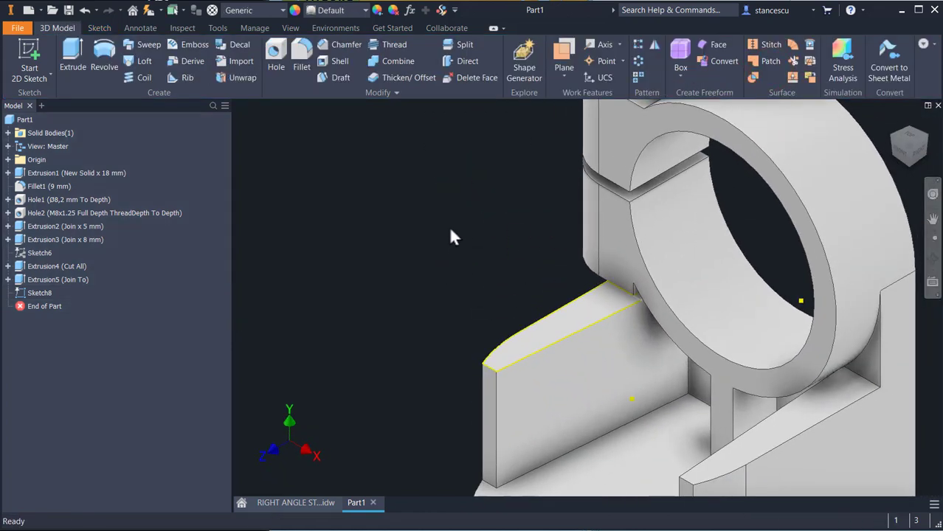
click(72, 53)
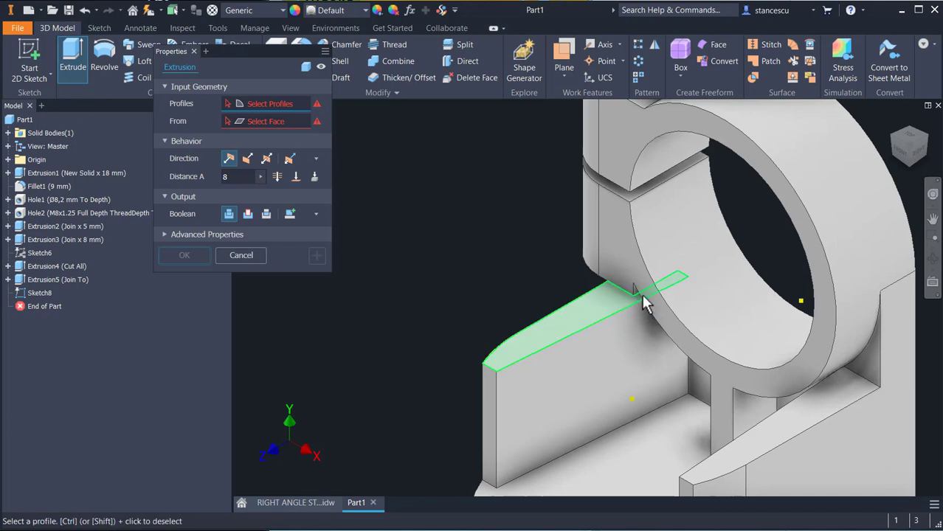
scroll(636, 304, up, 2)
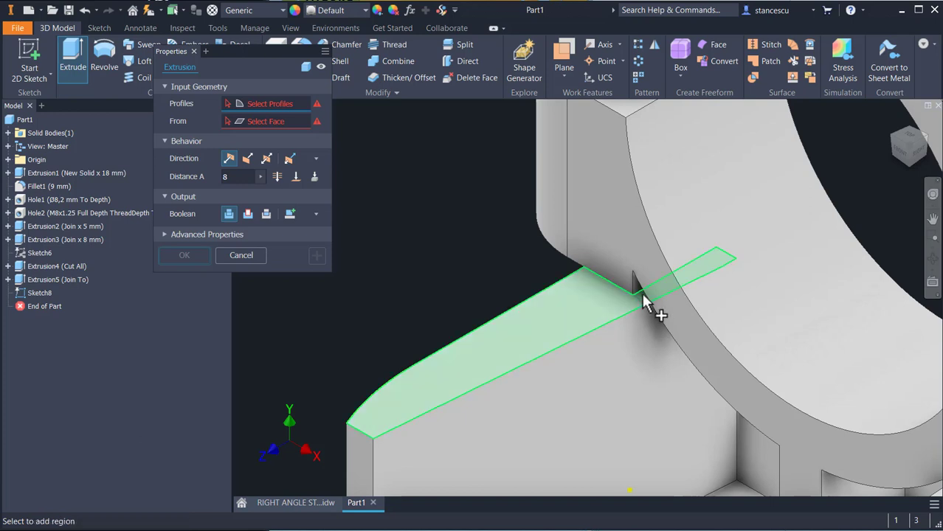
click(254, 253)
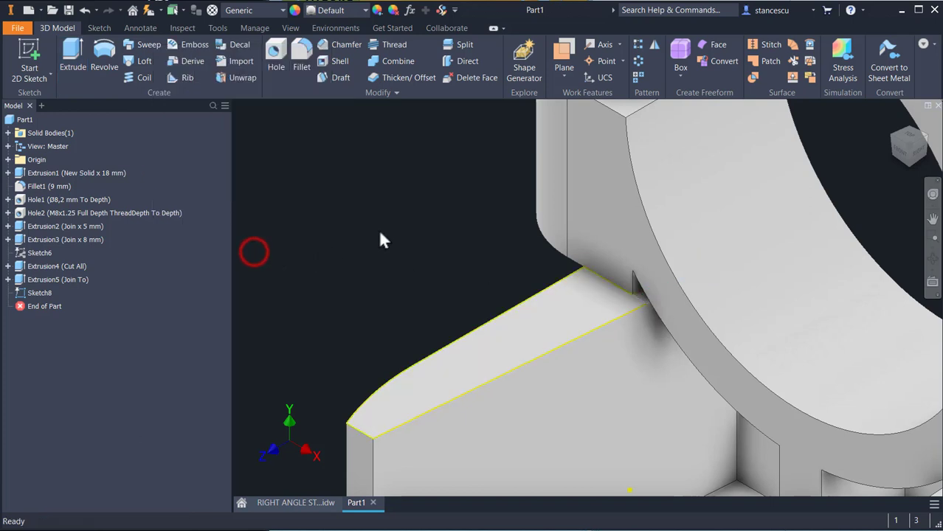
Step: Edit the gap-filling sketch on the side wall, slice the graphics, and delete the short line perpendicular to the slanted edge
double_click(21, 295)
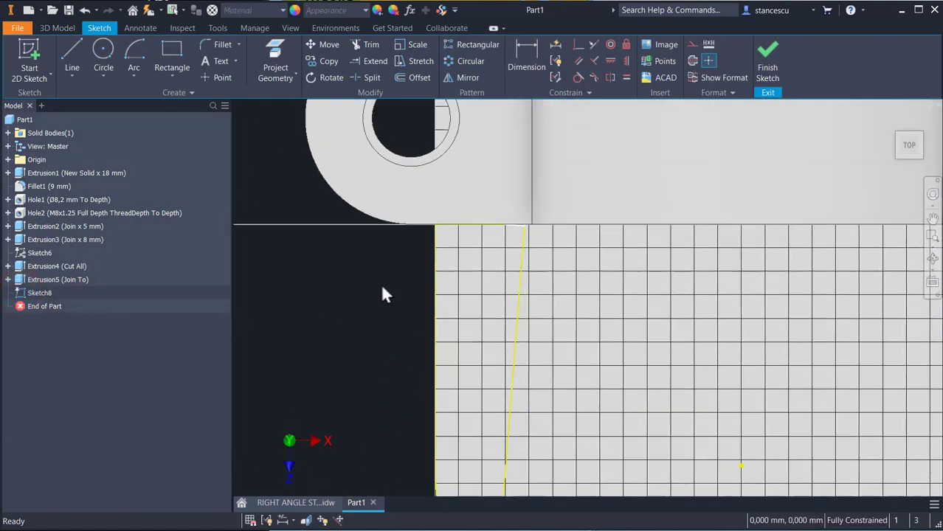
key(F7)
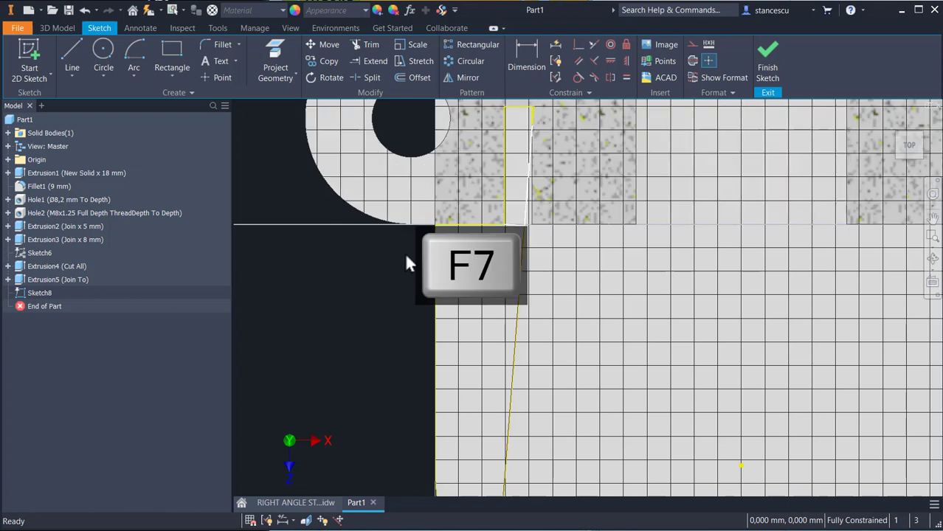
scroll(505, 230, up, 3)
scroll(504, 225, up, 2)
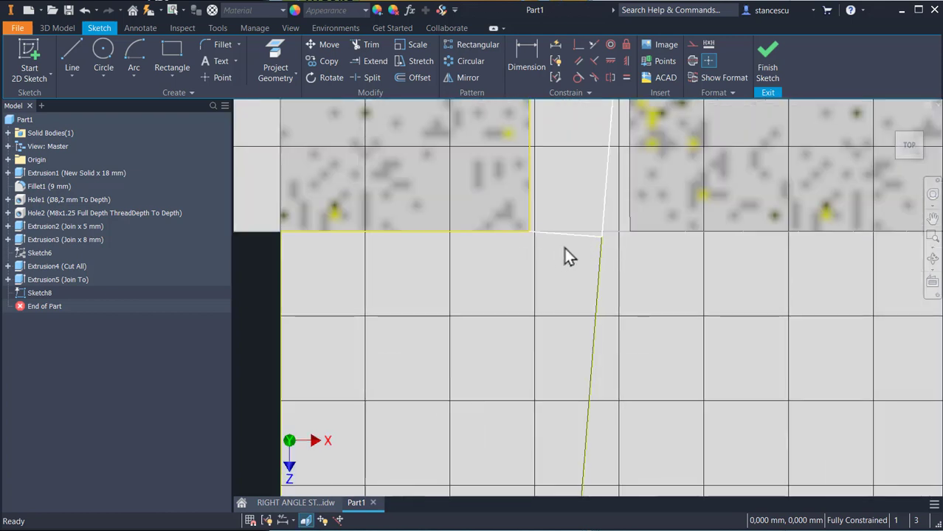
key(Escape)
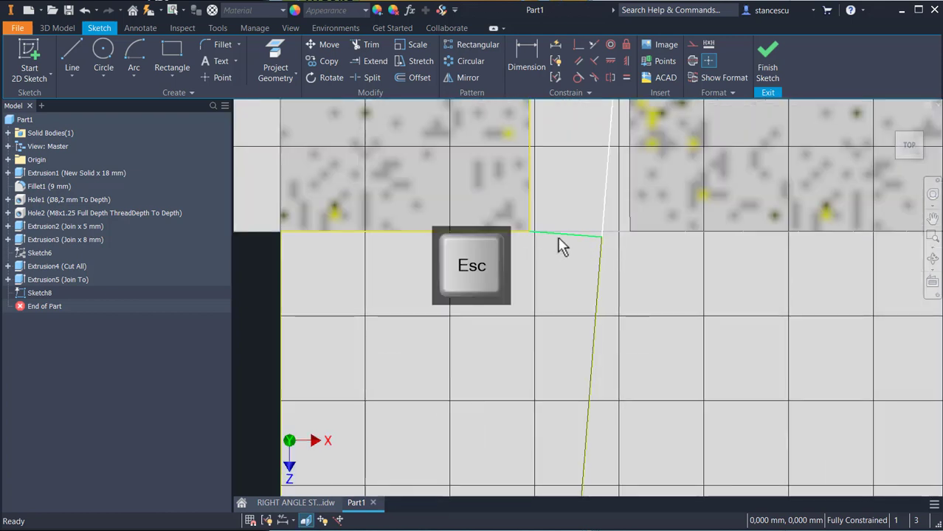
click(570, 235)
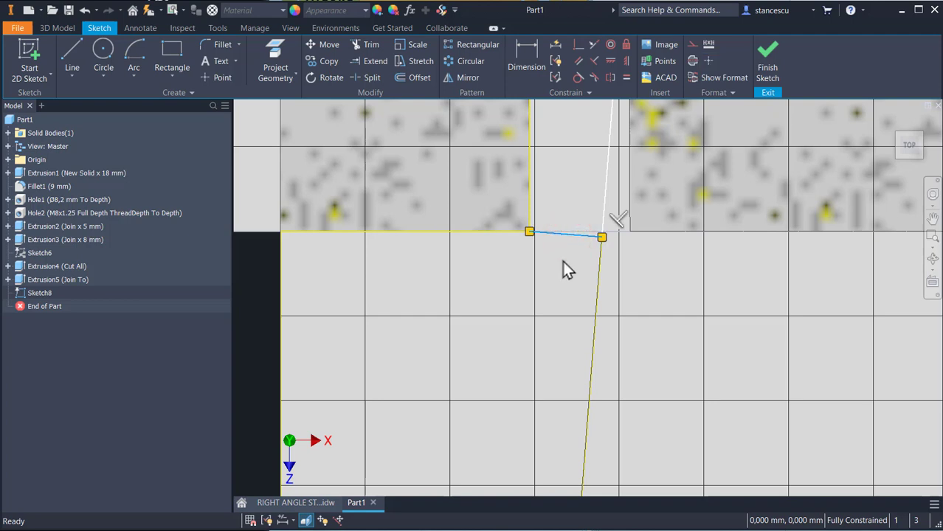
key(Delete)
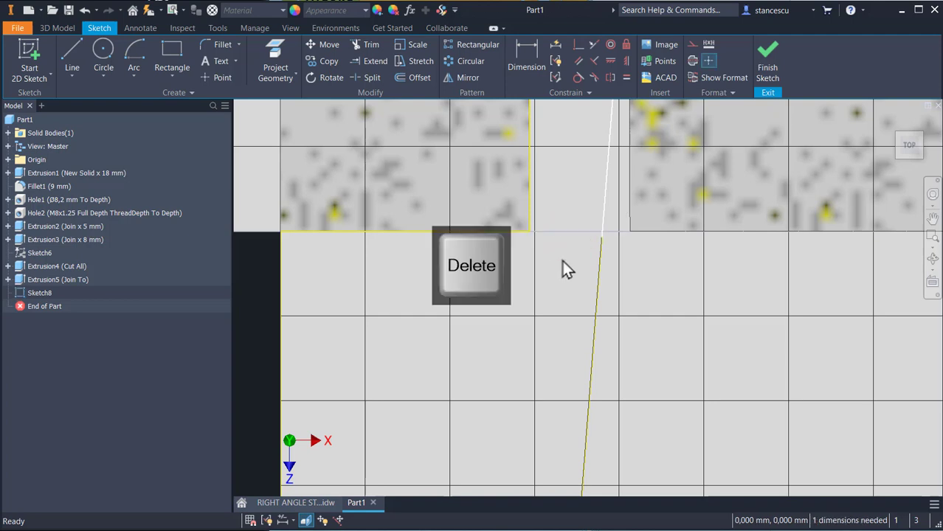
Step: Draw a horizontal line about 1.7 mm long from the lug's inner corner to the side wall's slanted line
click(73, 56)
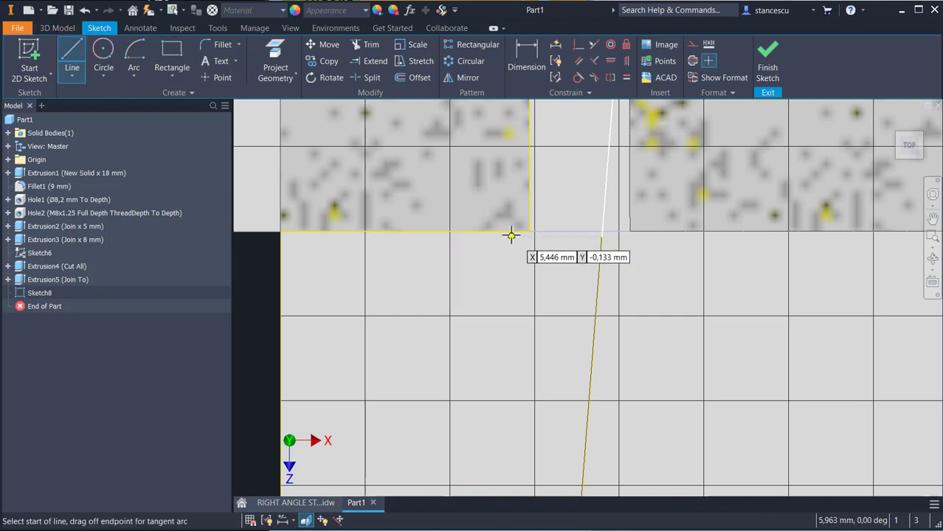
click(530, 231)
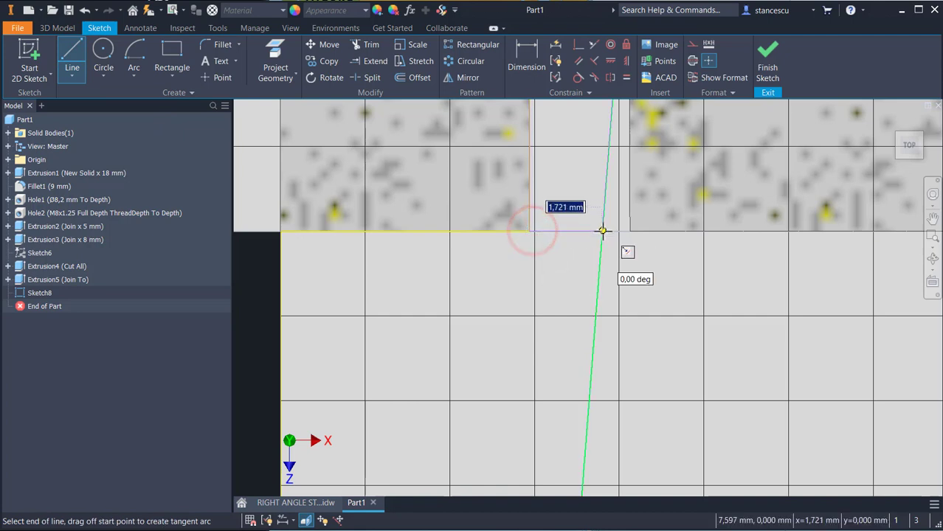
click(603, 231)
key(Escape)
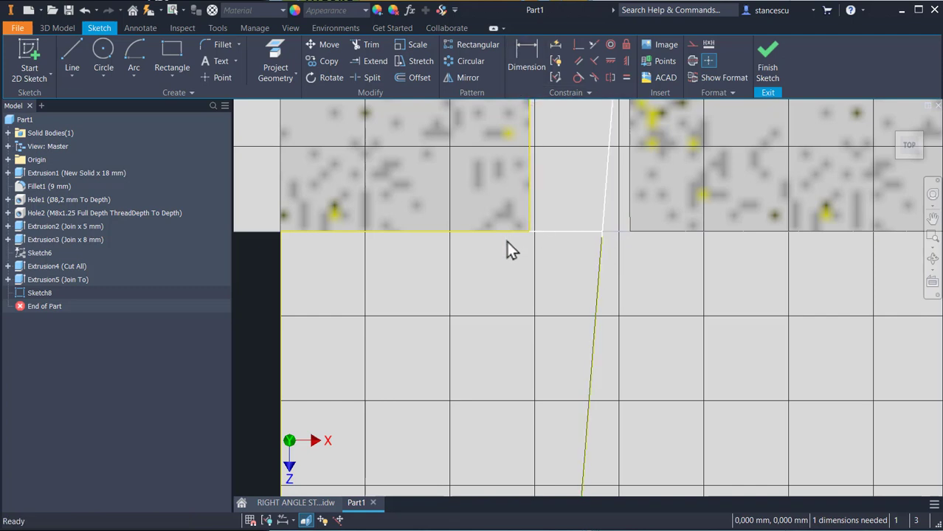
Step: Trim the piece of the slanted line protruding beyond the new horizontal line and finish the sketch
click(366, 46)
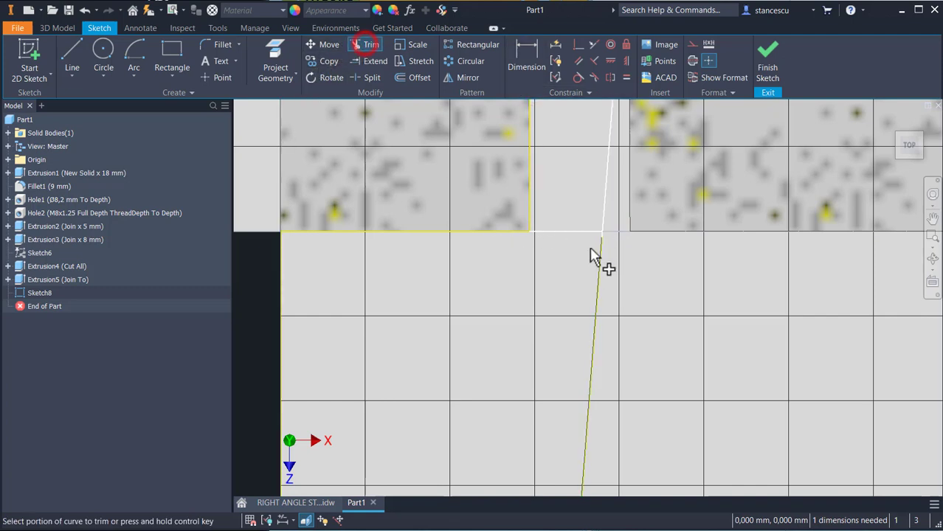
click(604, 237)
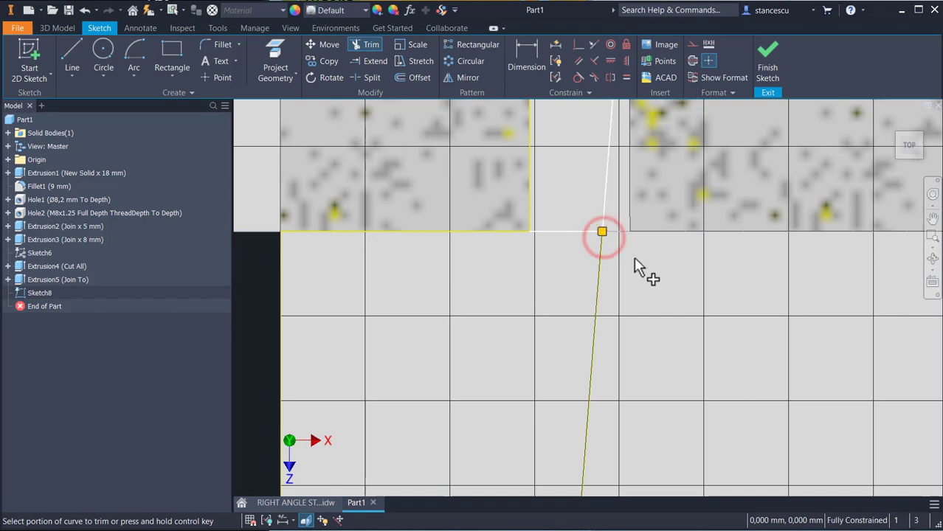
key(Escape)
click(768, 63)
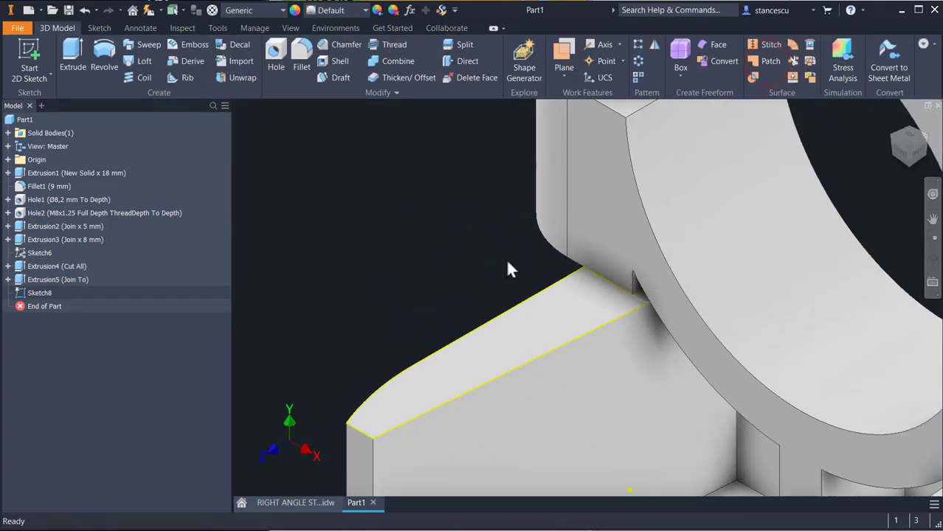
Step: Extrude the small corner-gap profile between lug and ring with the To Next extent, joined to the body
click(73, 59)
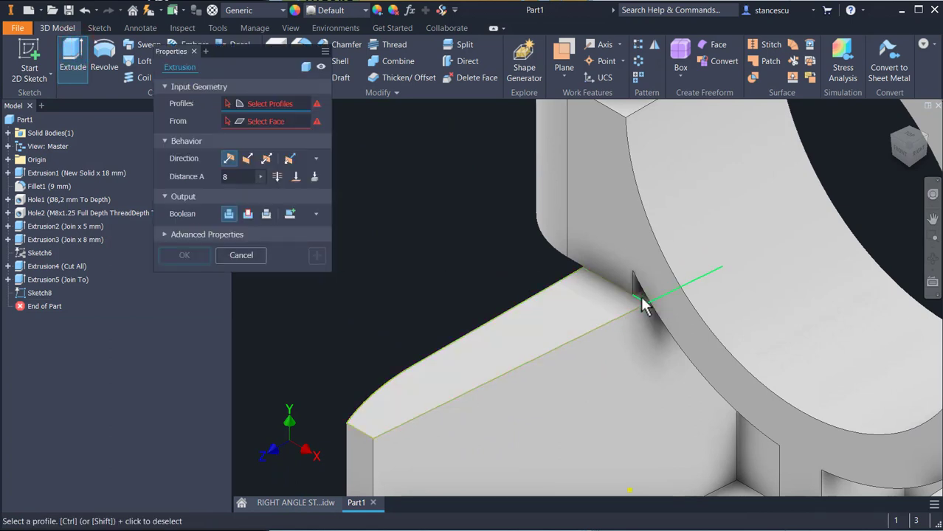
scroll(643, 301, up, 2)
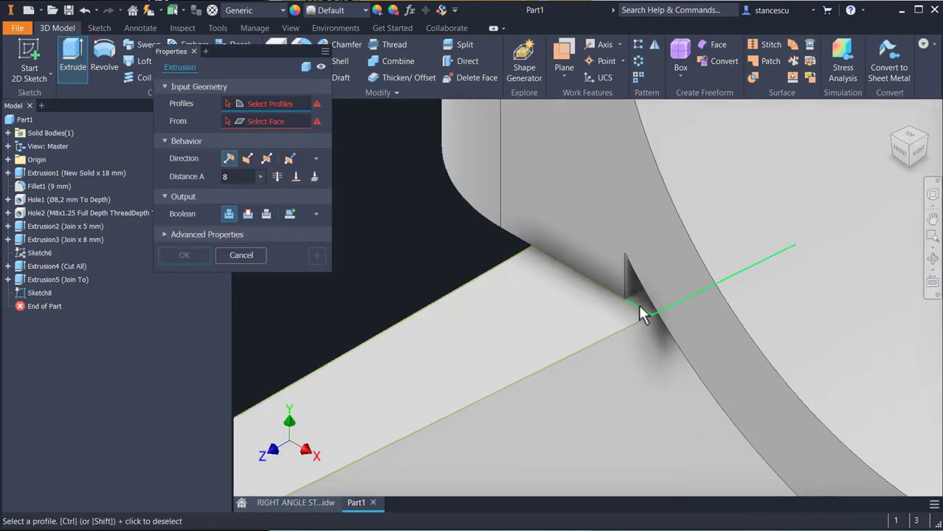
click(644, 300)
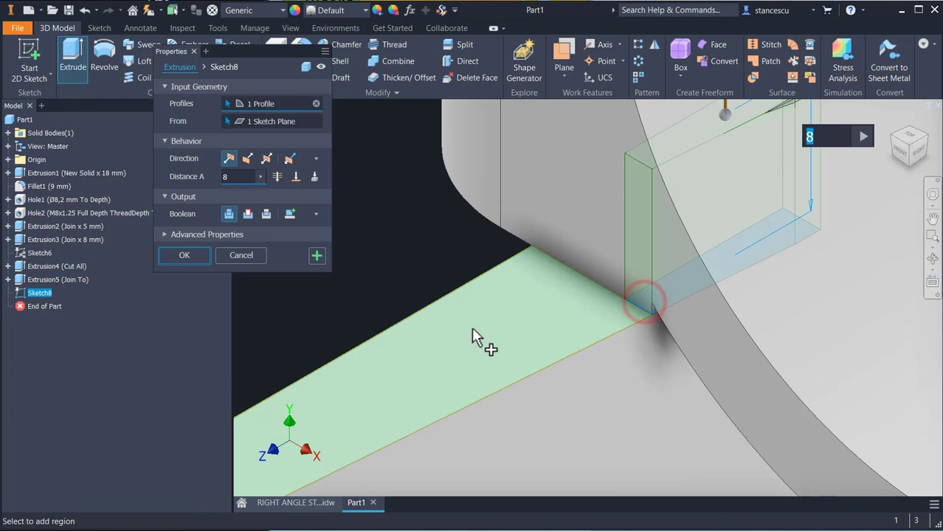
click(315, 178)
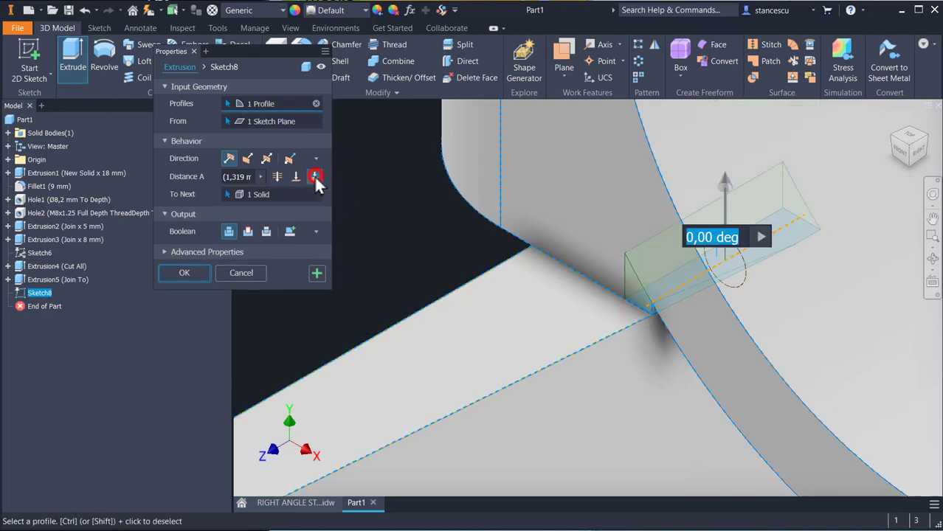
click(199, 272)
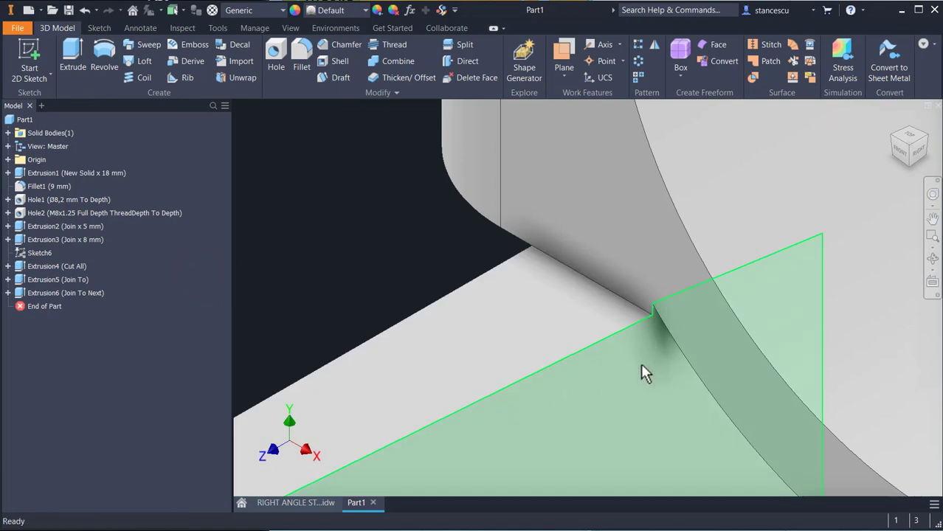
Step: Start a sketch on the top face of the opposite side wall, the one without the lug above it
shift+middle_drag(668, 319, 710, 320)
shift+middle_drag(680, 354, 732, 314)
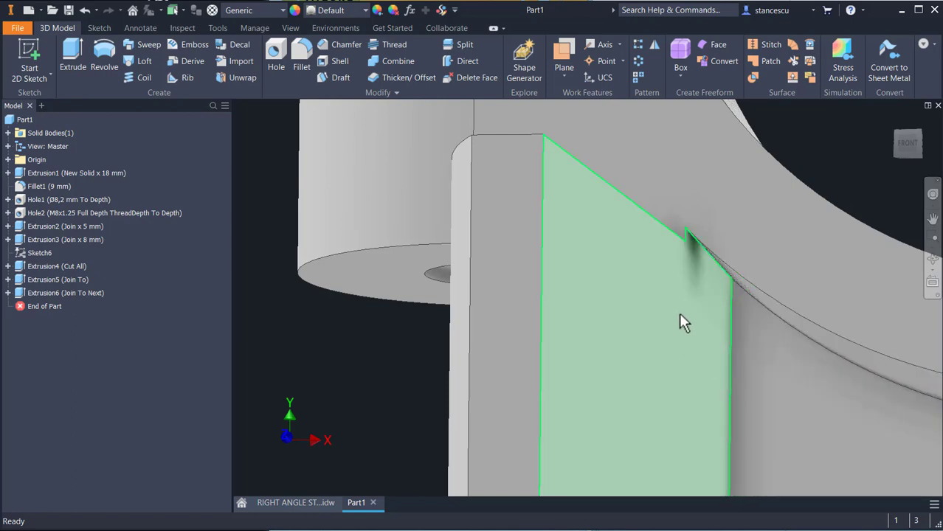
scroll(679, 313, down, 3)
shift+middle_drag(712, 312, 728, 303)
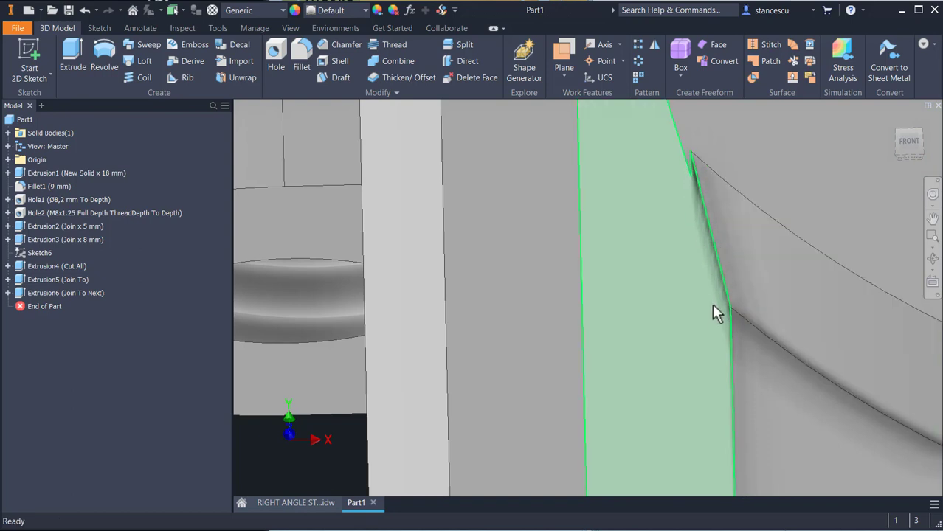
key(F6)
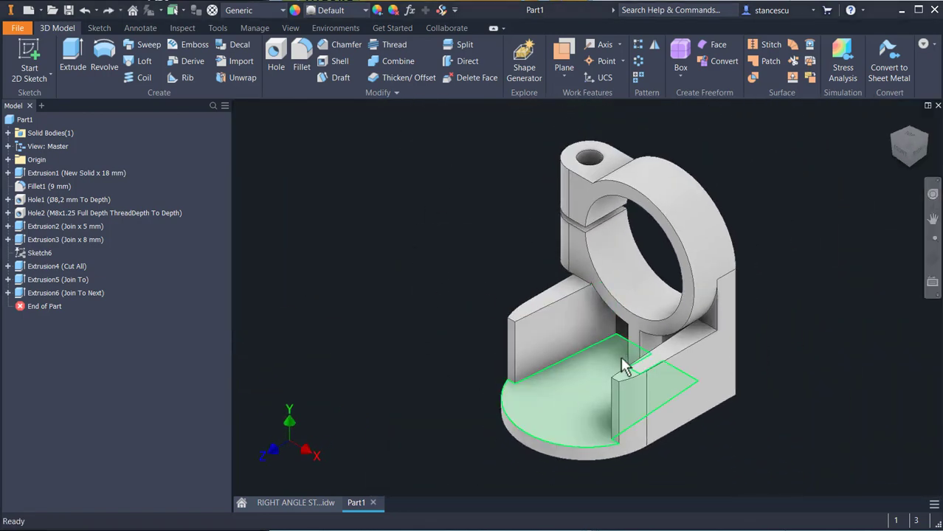
click(673, 350)
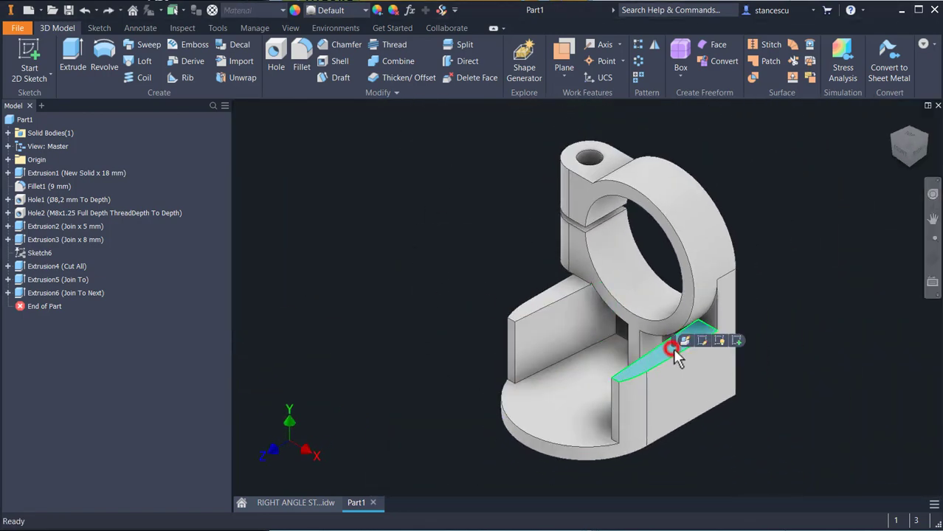
click(738, 340)
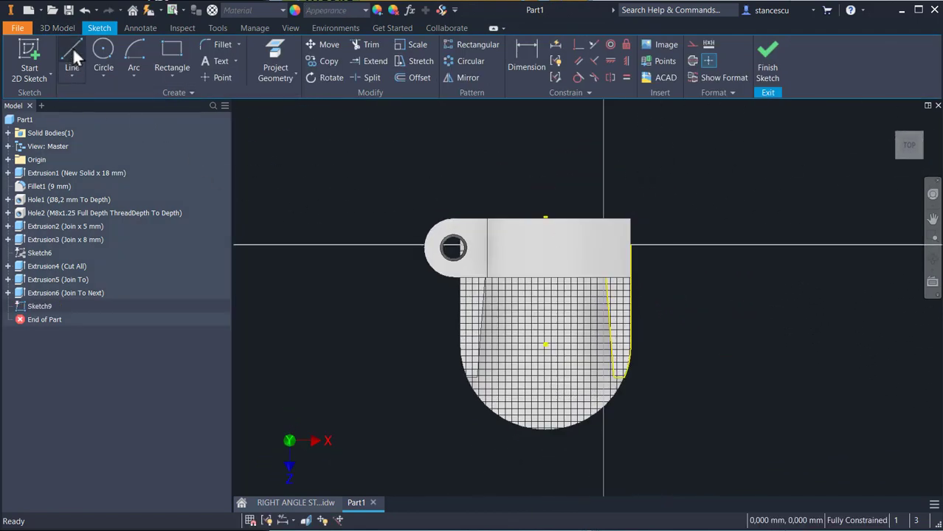
Step: Project the ring's front edge into the sketch and show the graphics sliced at the sketch plane
click(277, 50)
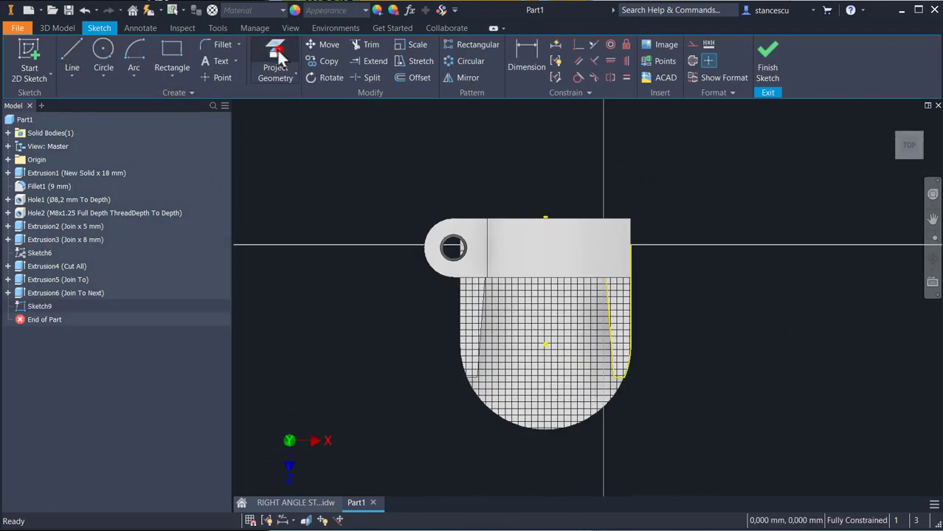
click(624, 279)
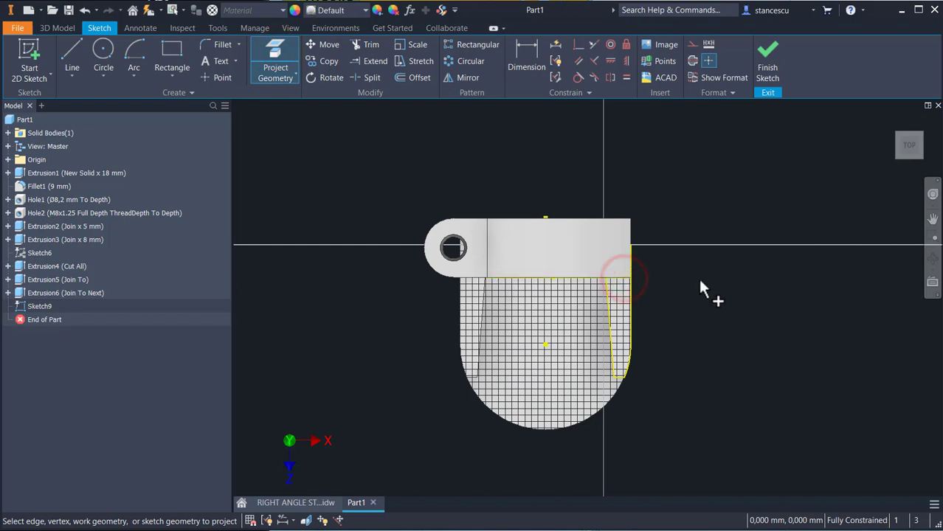
key(F7)
scroll(615, 267, down, 5)
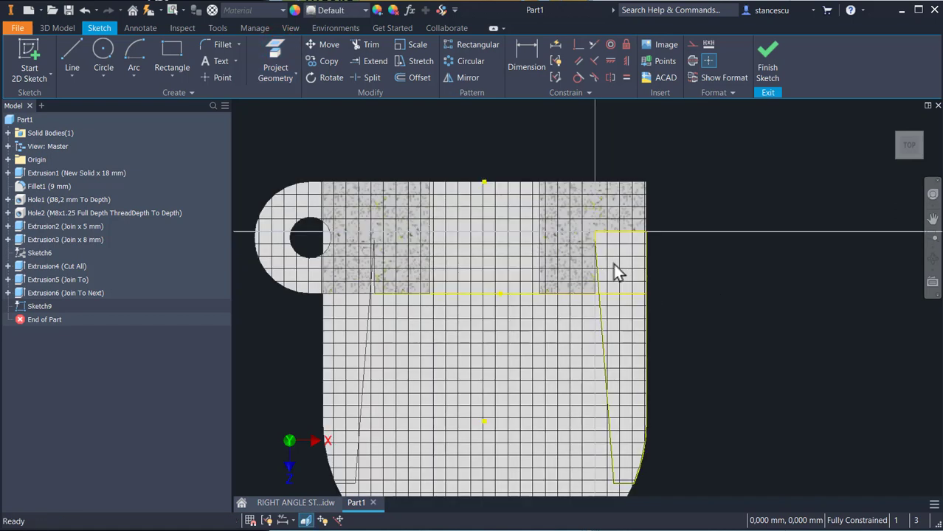
scroll(565, 222, down, 3)
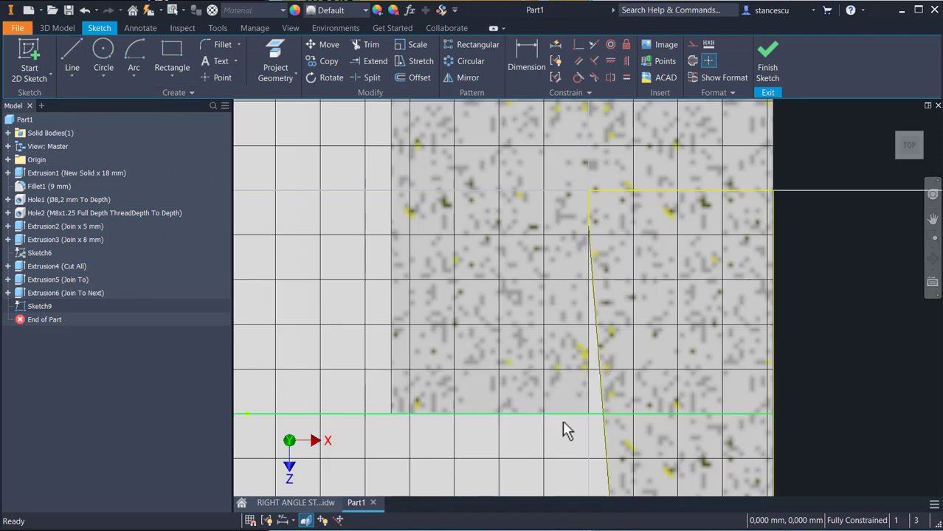
Step: Draw a line along the wall's slanted inner edge and an about 7.6 mm horizontal line from its front end to the outer edge
click(72, 55)
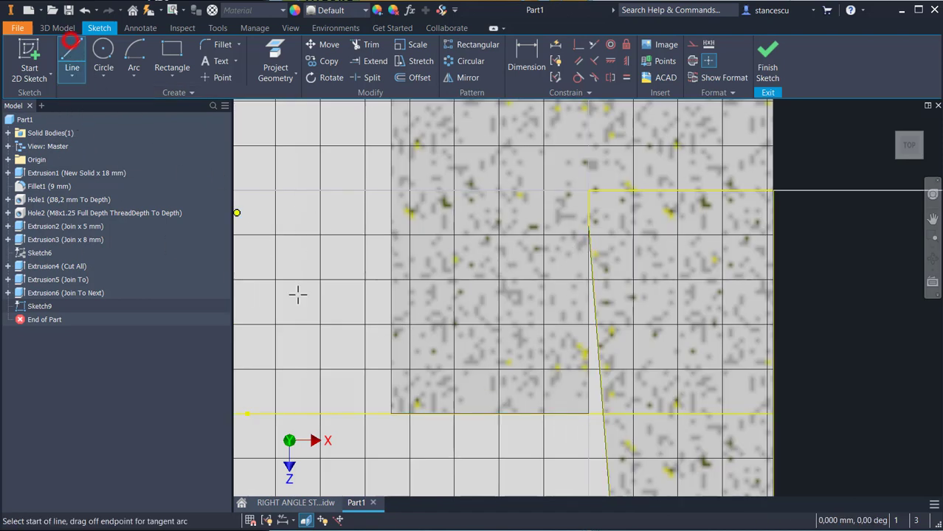
click(603, 413)
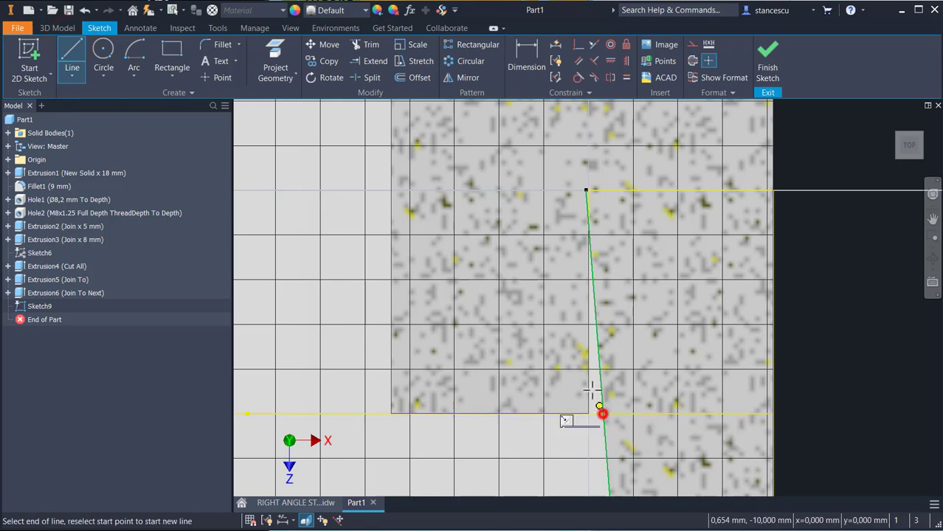
click(589, 225)
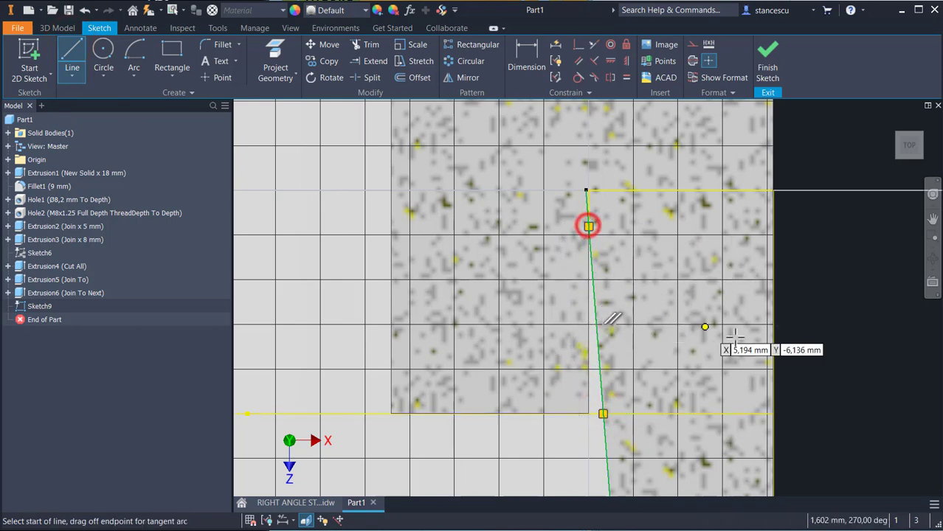
click(603, 413)
click(772, 413)
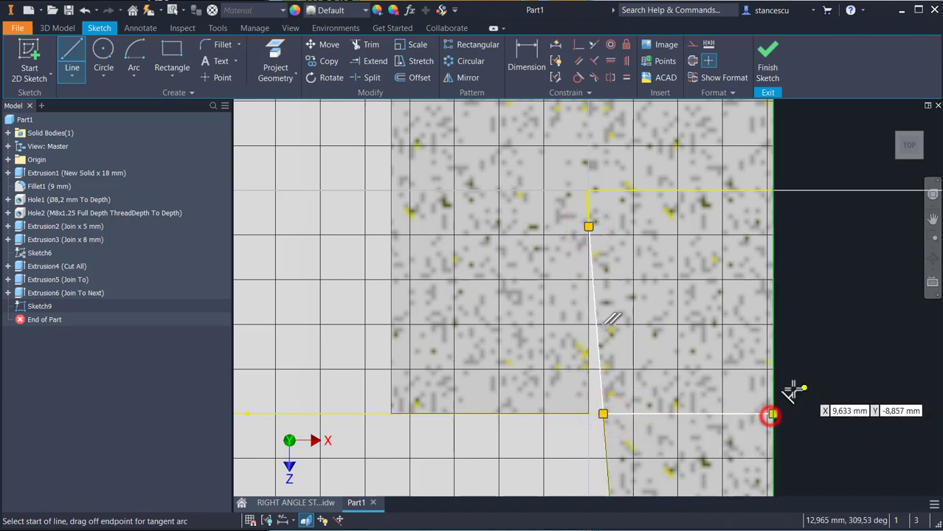
Step: Draw an about 10 mm line along the wall's outer edge to its rear corner and finish the sketch
click(772, 413)
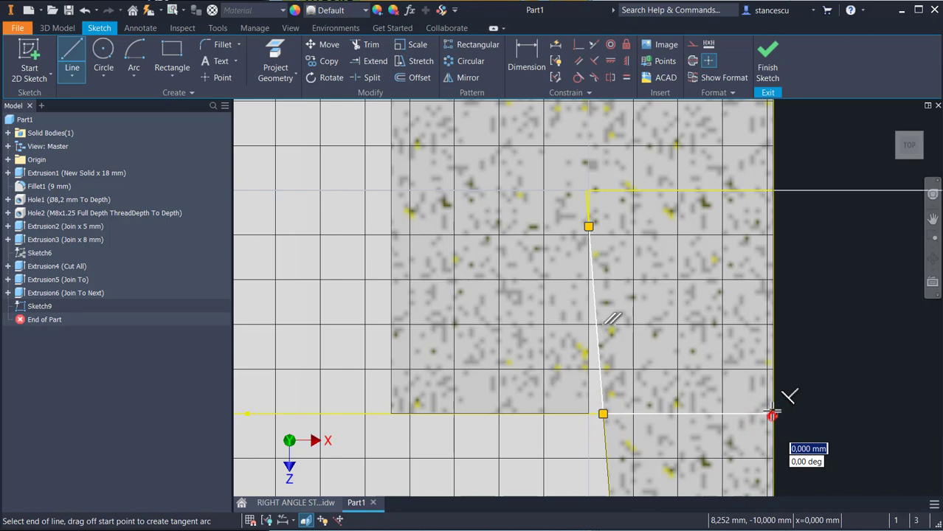
click(772, 190)
key(Escape)
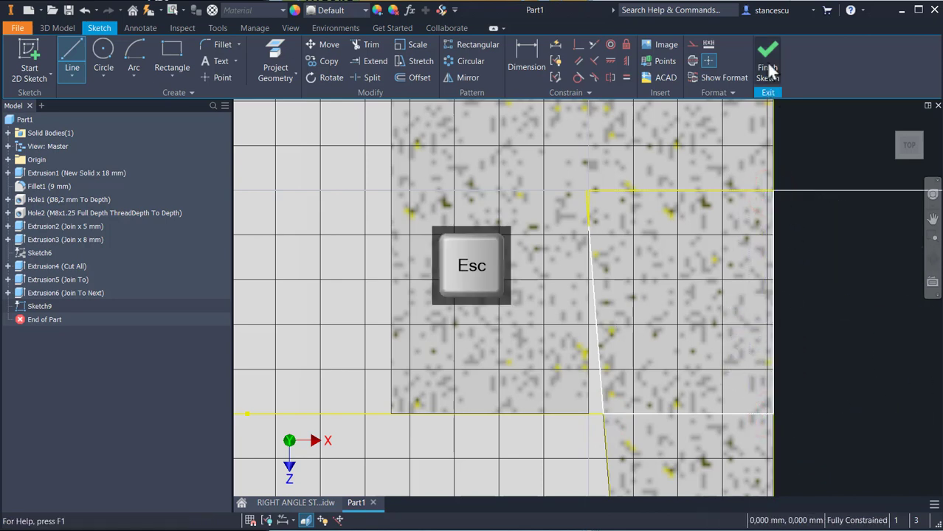
click(769, 68)
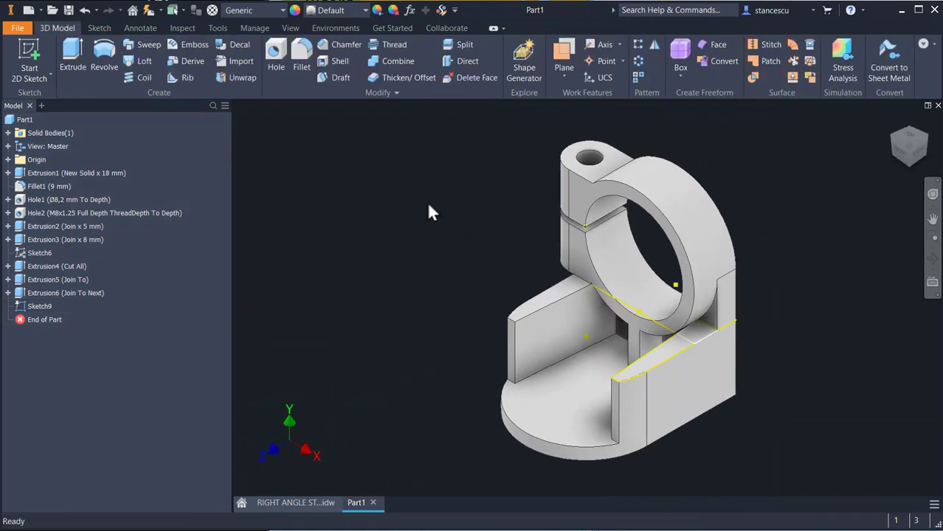
Step: Extrude the sketched profile on the side wall up to the ring, joining it with the To Next extent
click(79, 59)
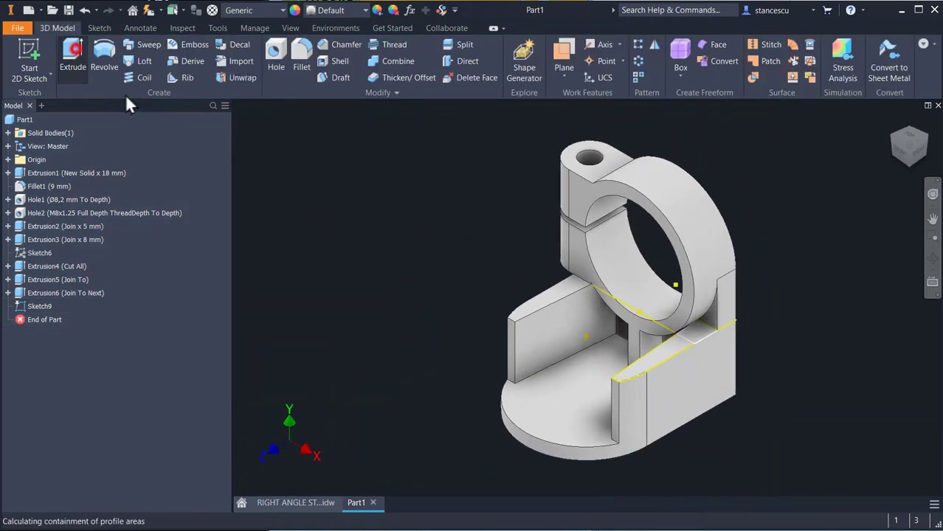
click(695, 332)
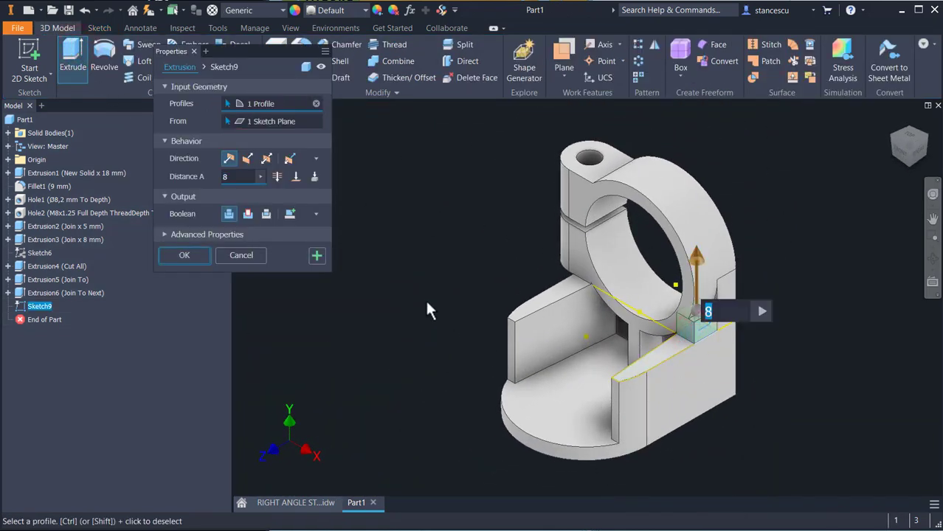
click(314, 177)
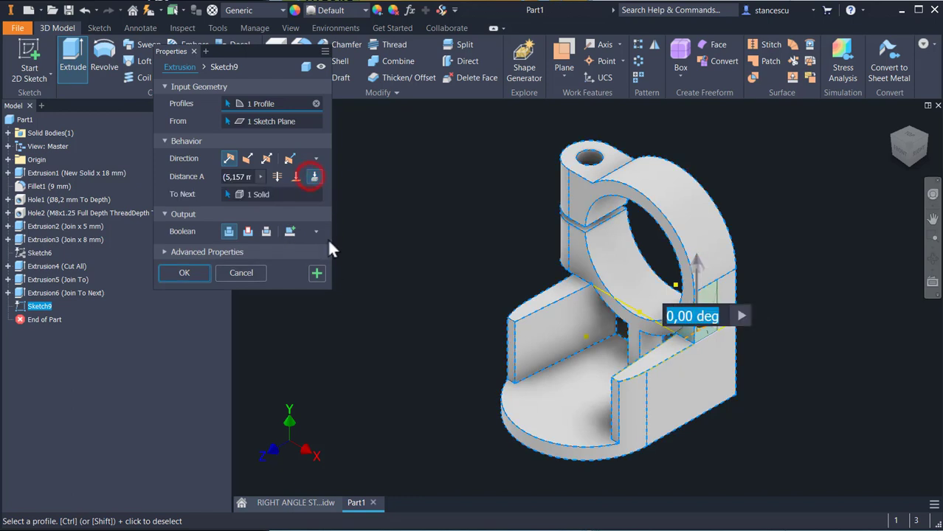
click(201, 275)
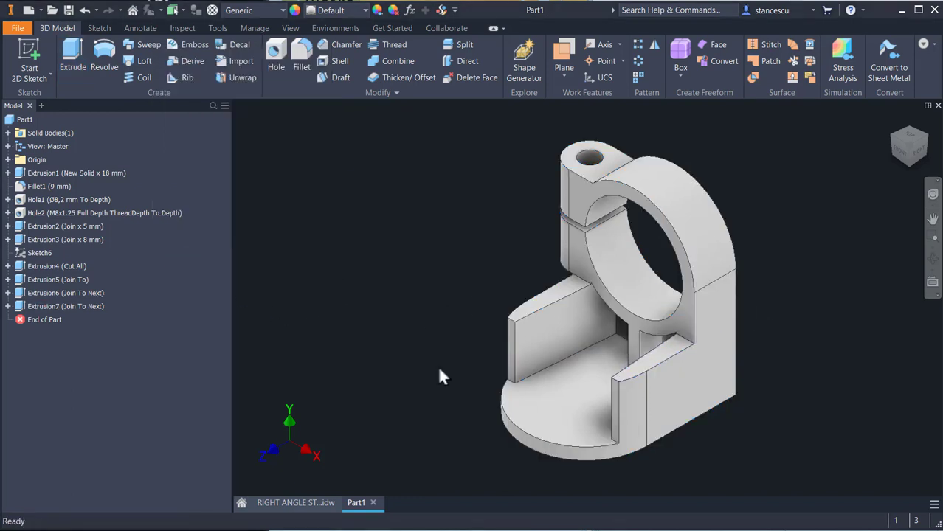
Step: Inspect the wall-to-ring joints below the ring and check the side-wall slope dimensions in the right angle stand drawing
key(F4)
drag(442, 372, 510, 350)
scroll(657, 331, down, 6)
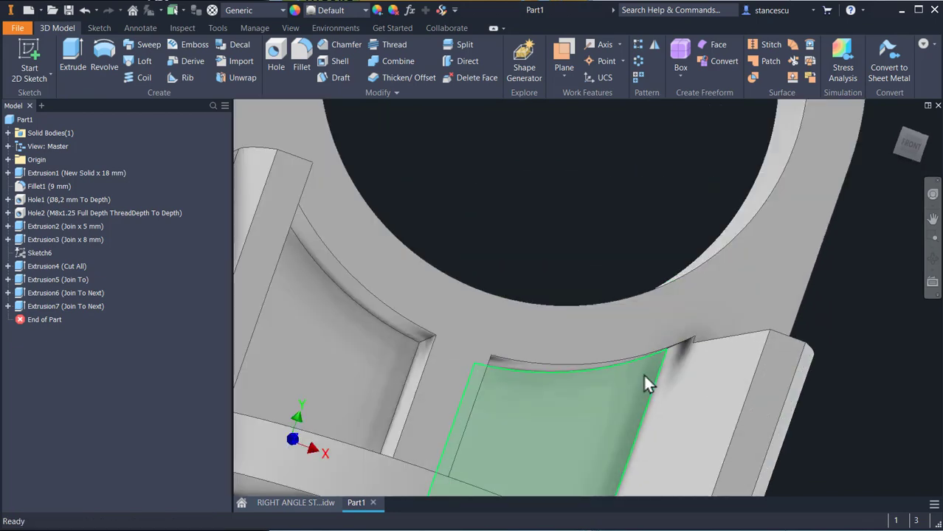
key(F4)
drag(662, 380, 599, 402)
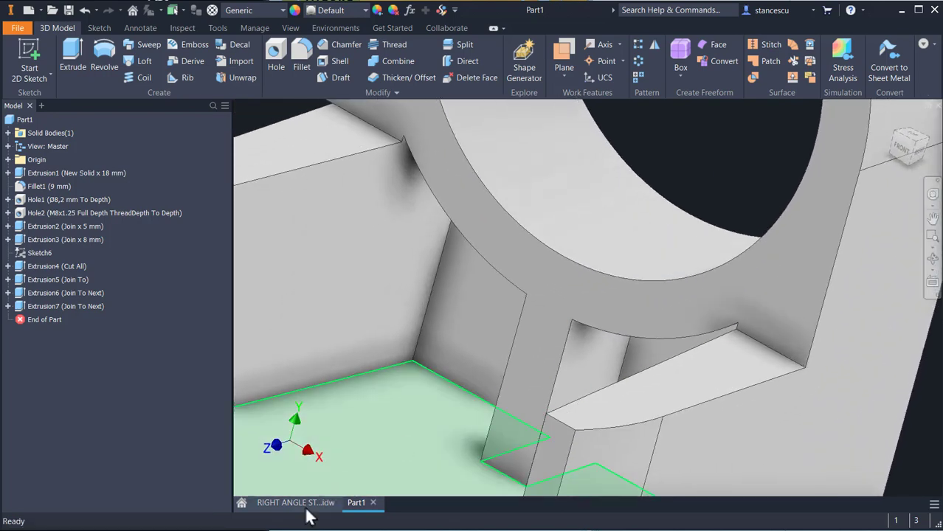
click(302, 503)
middle_drag(597, 293, 548, 382)
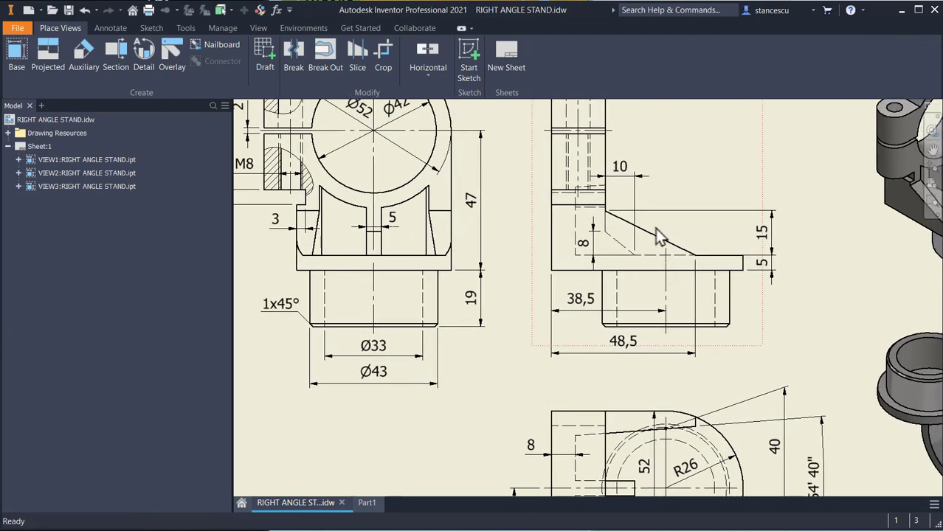
middle_drag(659, 235, 696, 131)
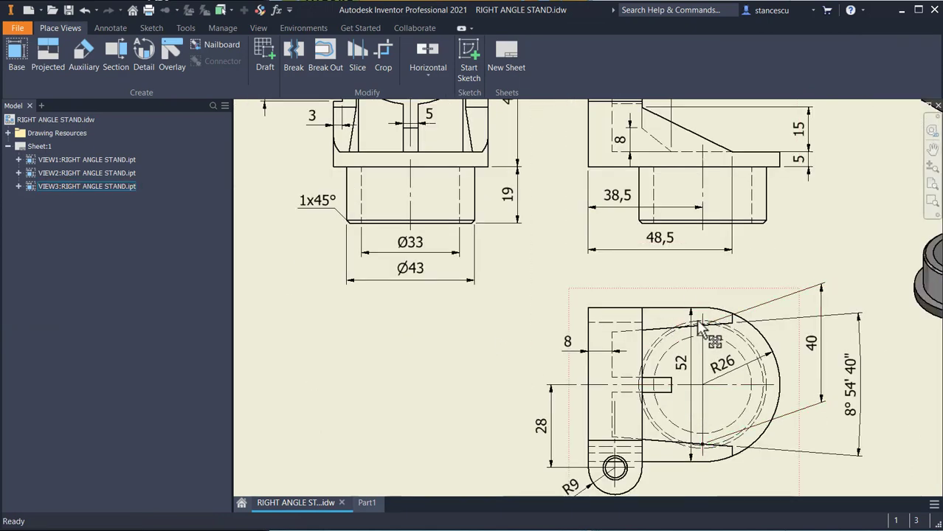
middle_drag(544, 277, 545, 384)
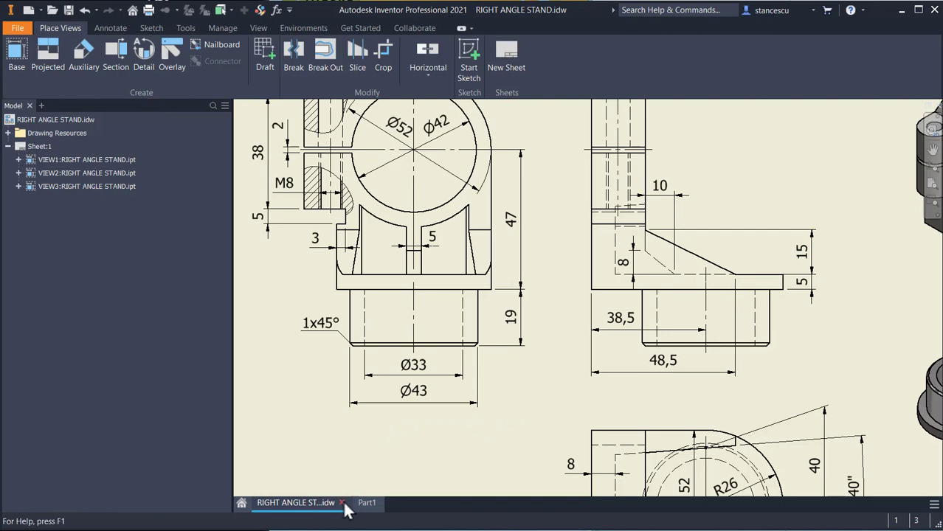
click(372, 503)
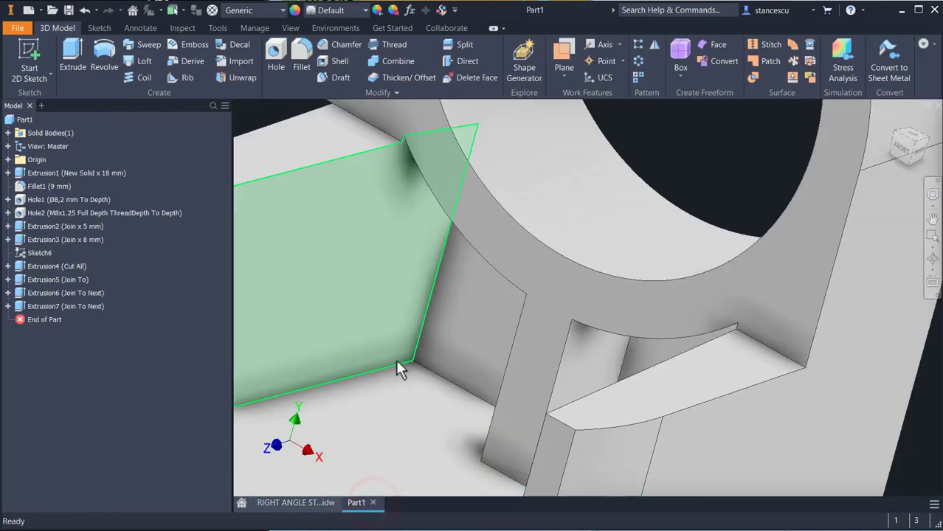
Step: Start a sketch on the YZ origin plane and show the graphics sliced at the sketch plane
scroll(450, 324, down, 2)
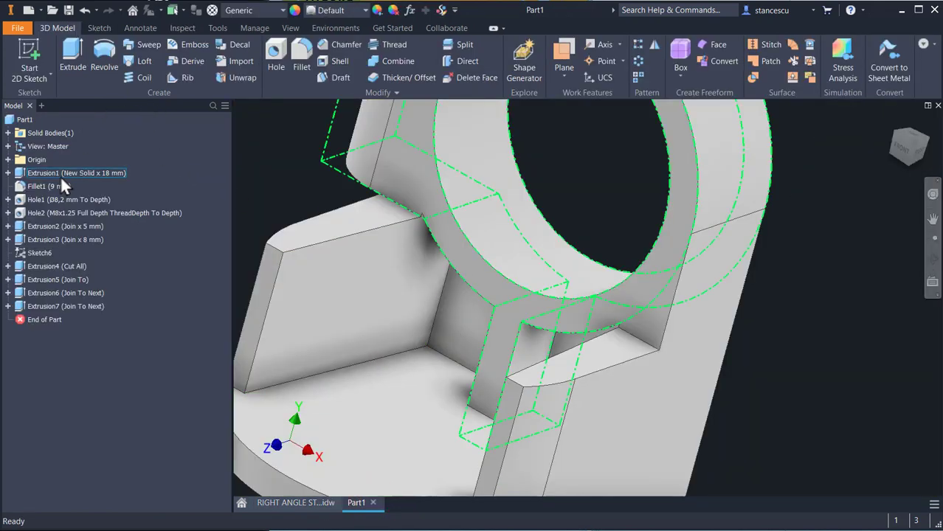
click(8, 159)
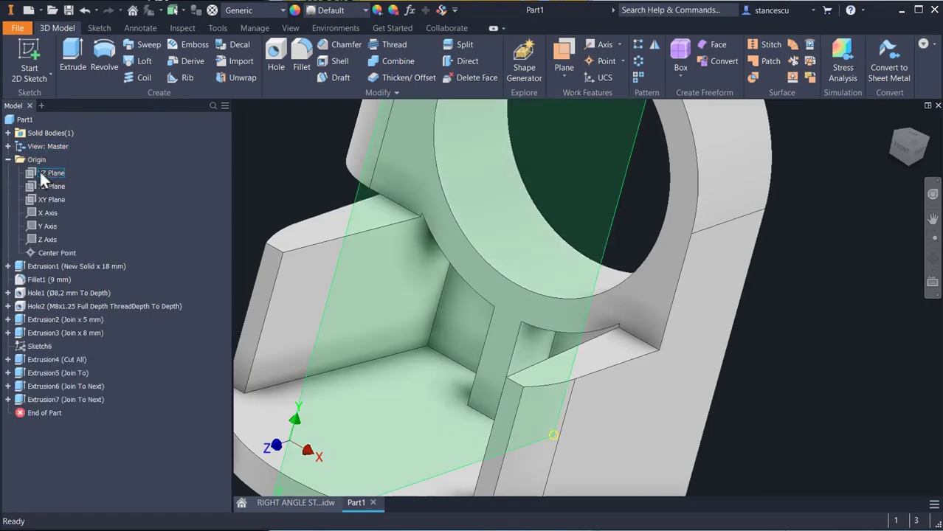
click(40, 173)
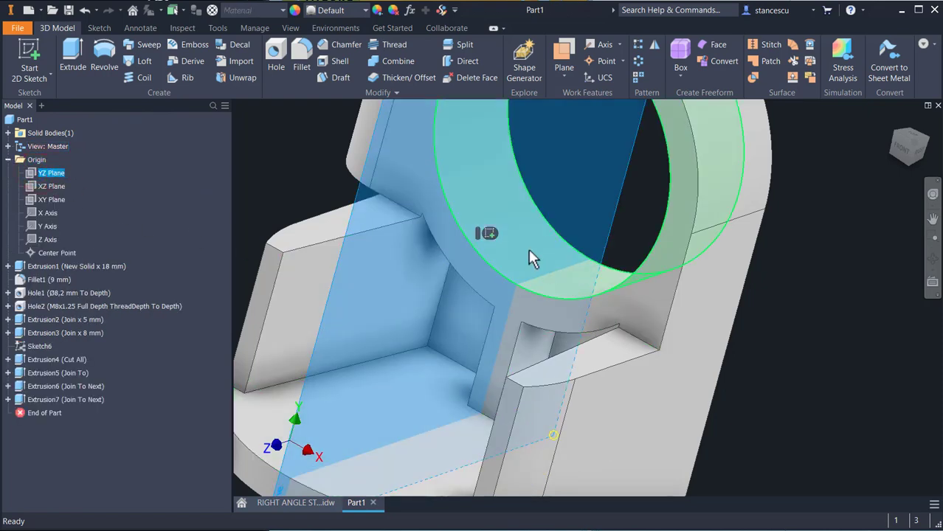
click(487, 235)
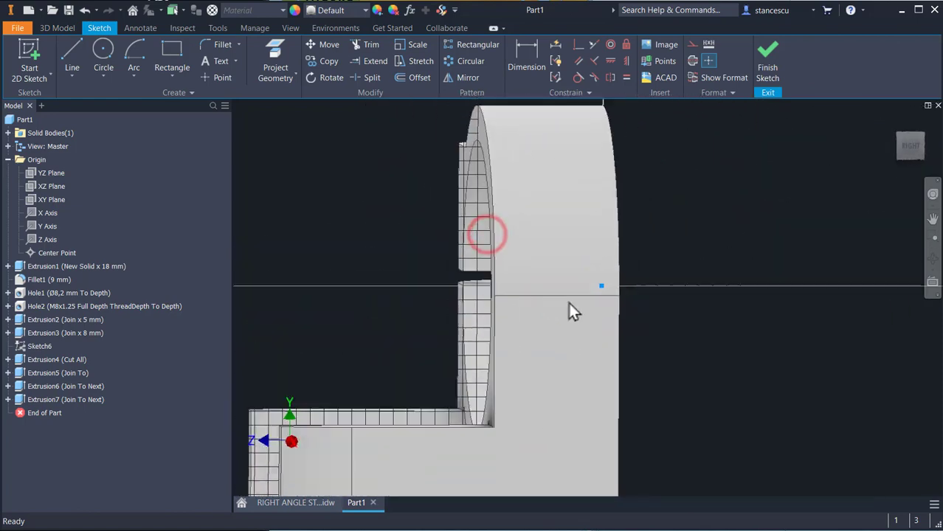
key(F7)
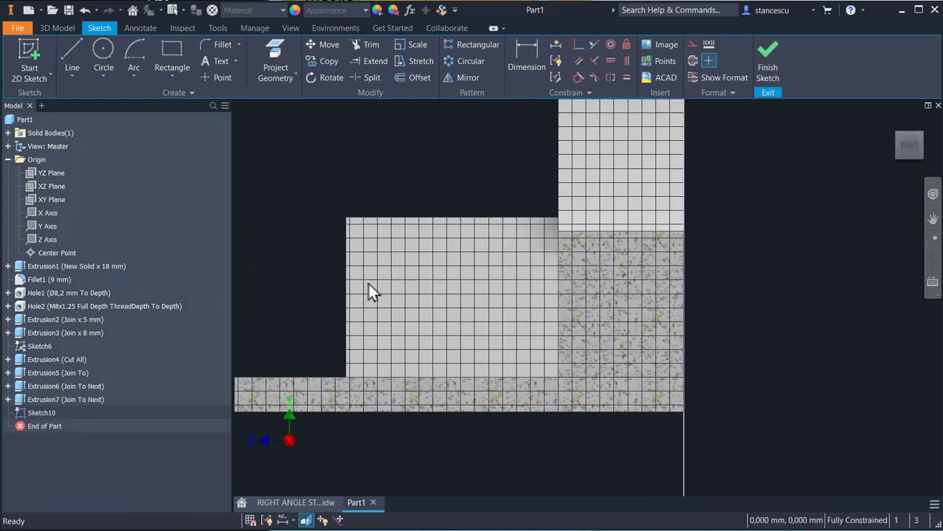
Step: Draw a slanted line from the side wall's lower front corner to the upright's front edge and dimension its vertical height as 15 mm
click(75, 47)
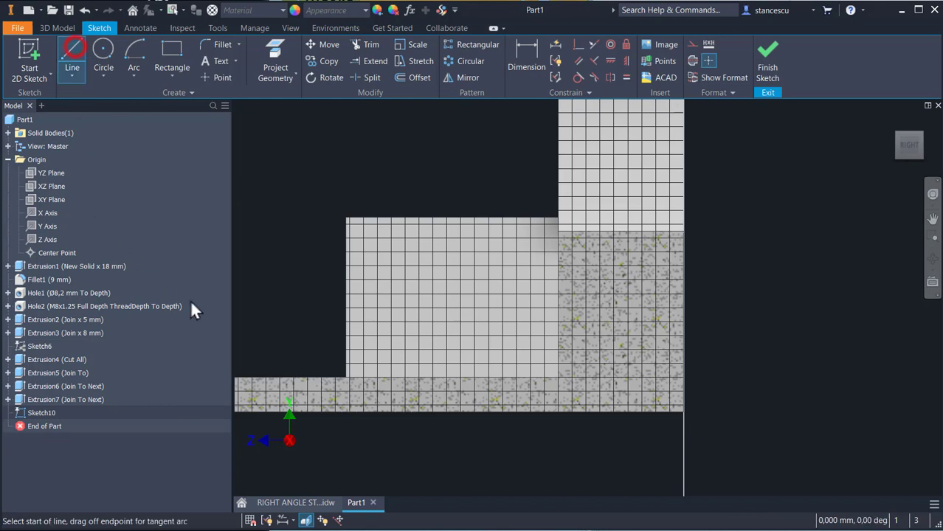
click(347, 377)
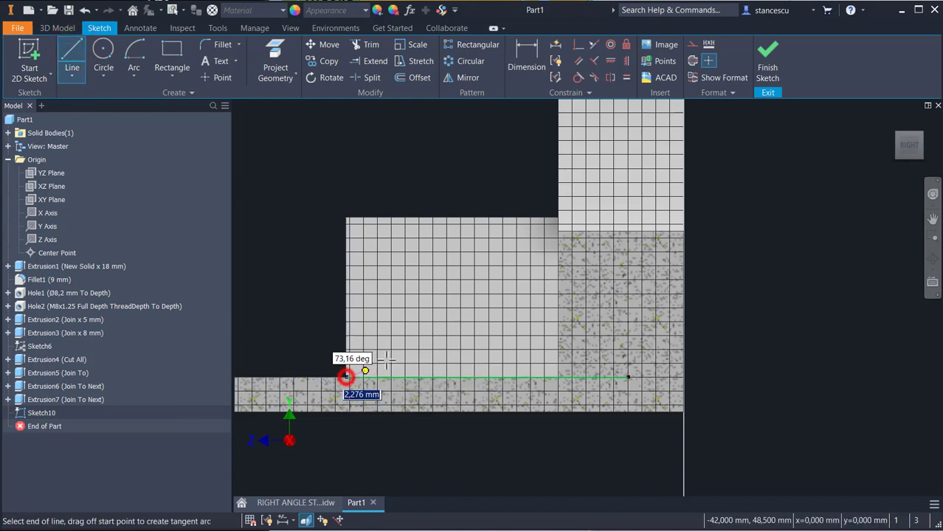
double_click(558, 277)
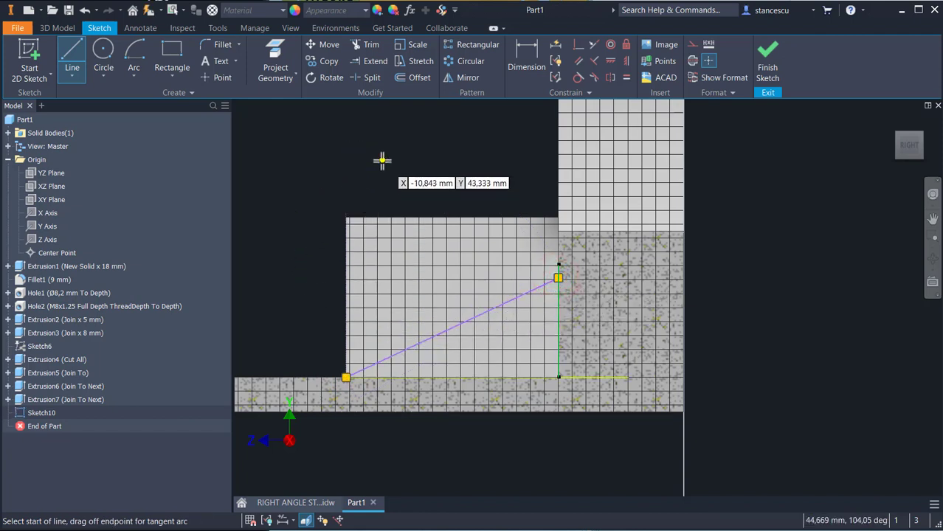
click(526, 53)
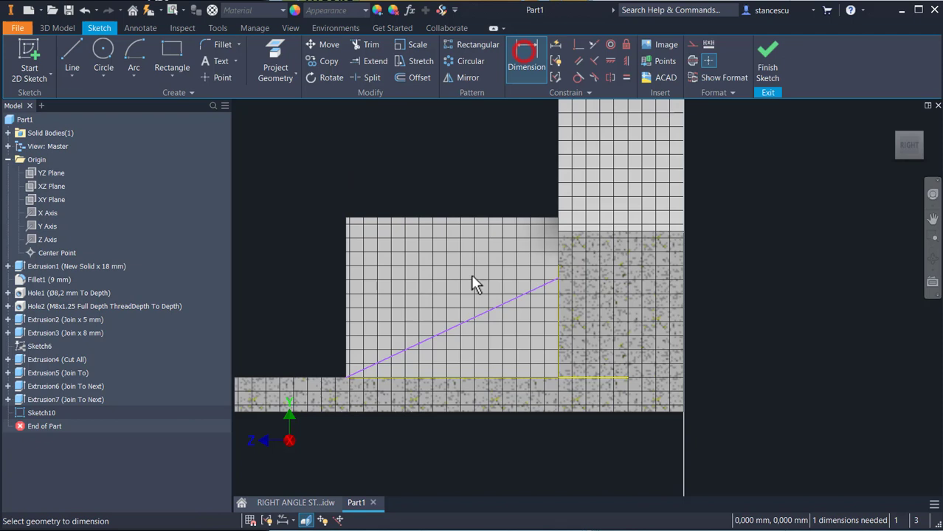
click(476, 324)
click(291, 317)
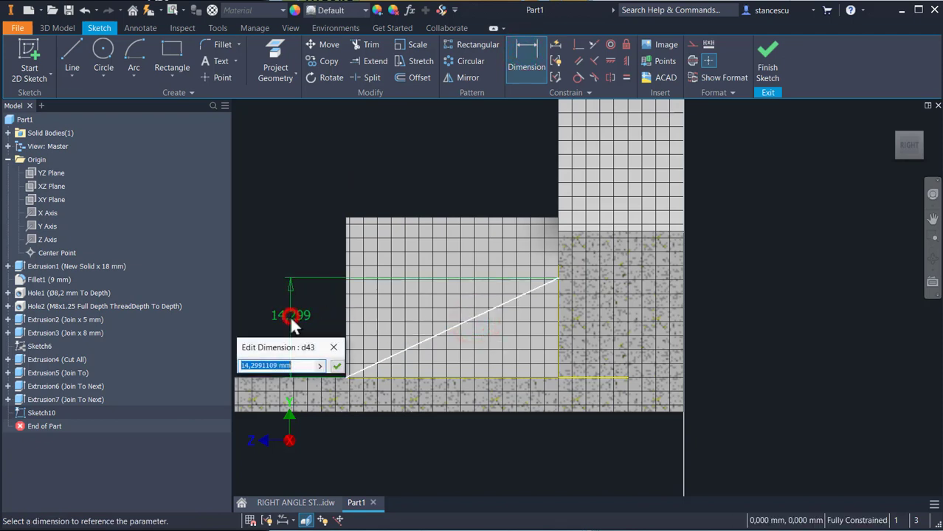
text(15)
key(Return)
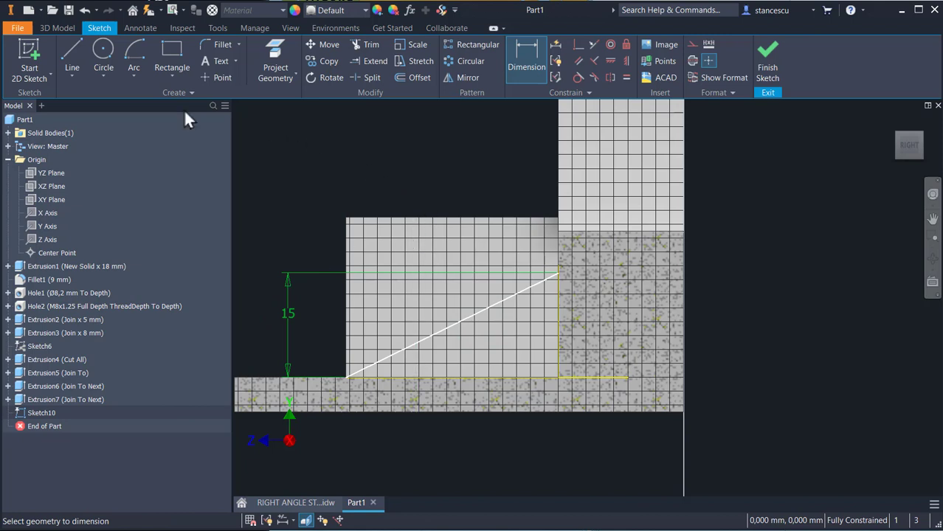
Step: Project the side wall's top edge and front vertical edge into the sketch
click(70, 56)
click(275, 53)
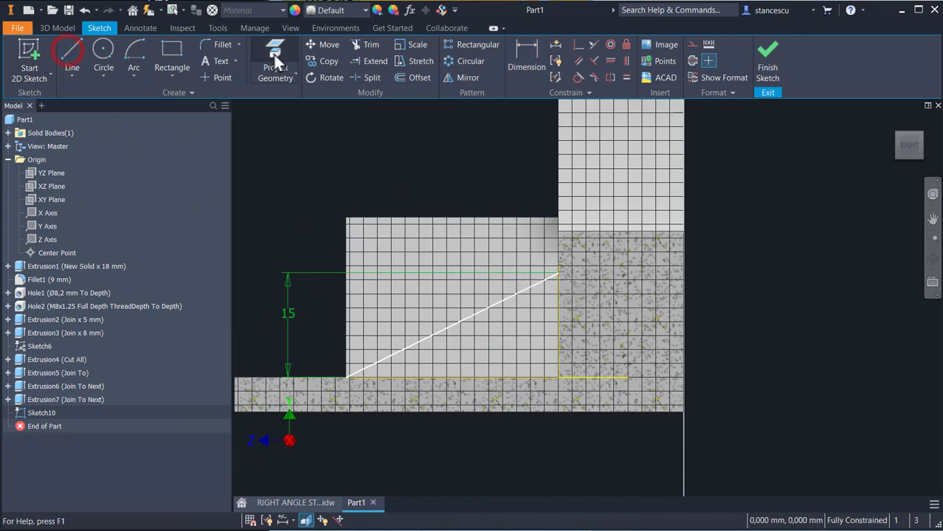
click(406, 217)
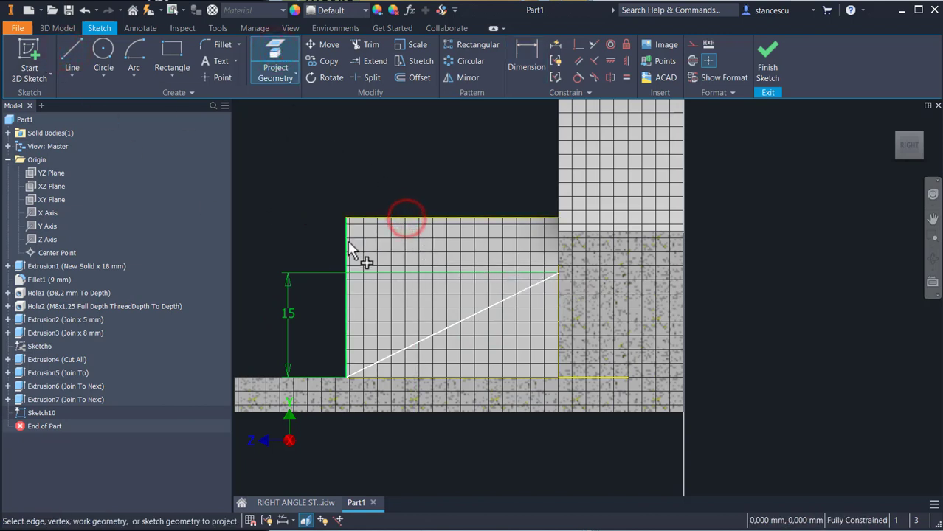
click(348, 242)
Step: Draw a vertical line from the slanted line's upper end to the projected top edge's rear end and finish the sketch
click(71, 56)
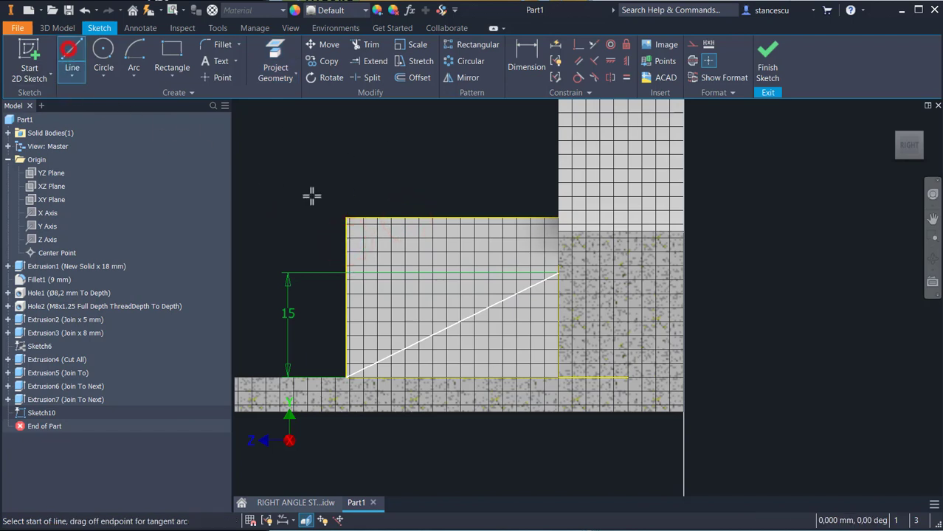
click(558, 273)
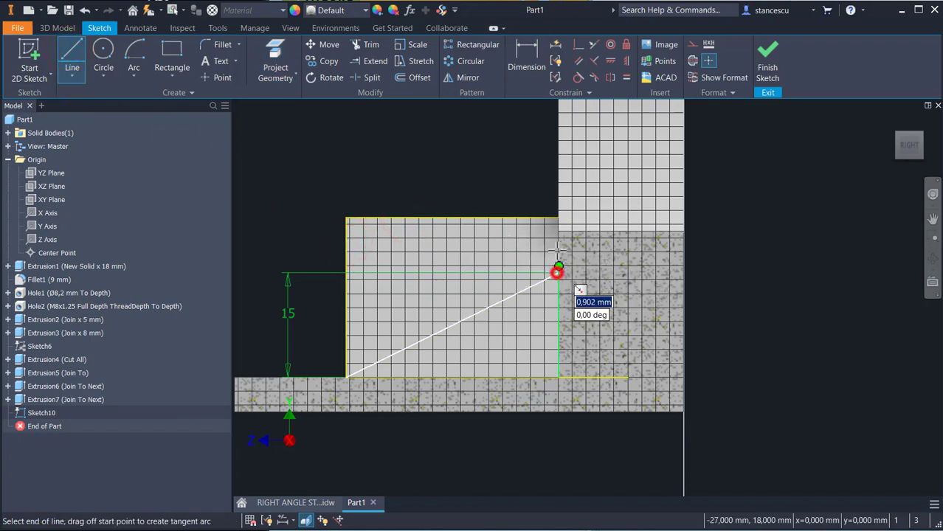
click(558, 218)
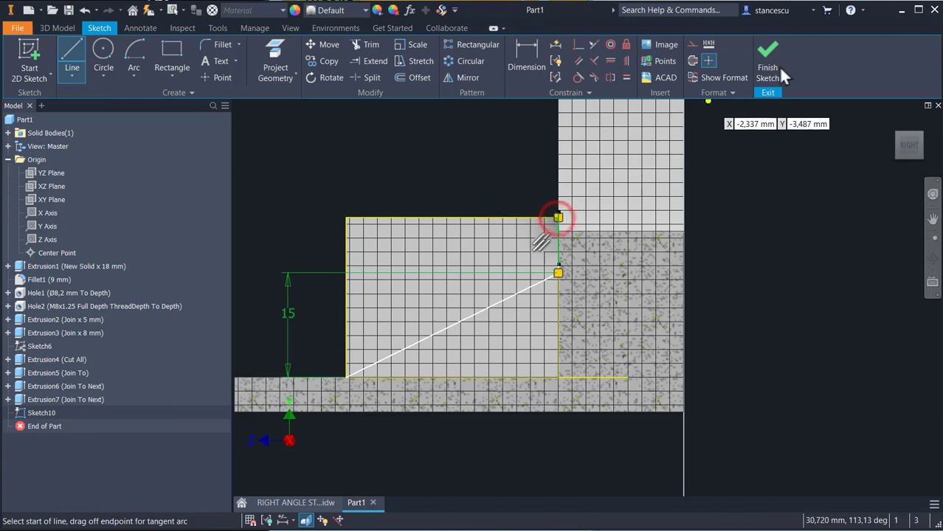
click(768, 59)
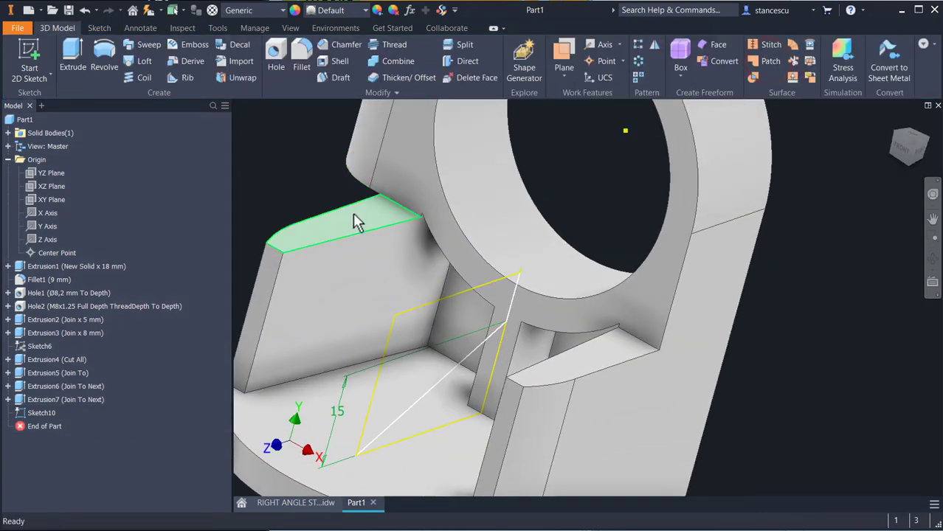
Step: Cut the area above the slanted line symmetrically through all, so both side walls are sloped
click(71, 57)
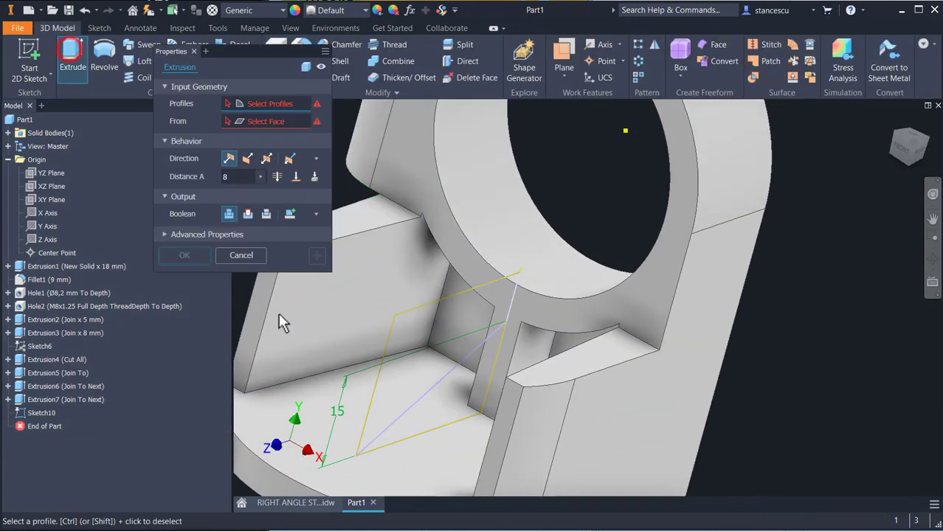
click(431, 320)
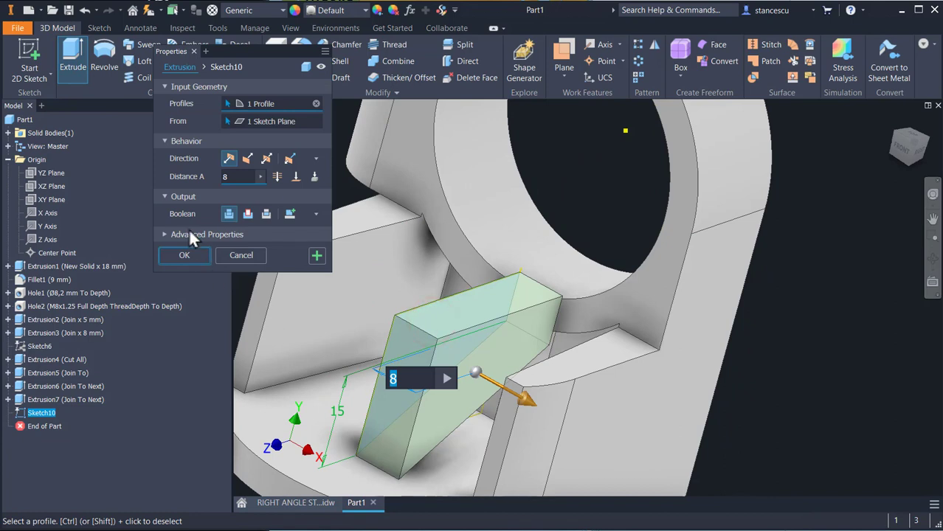
click(248, 213)
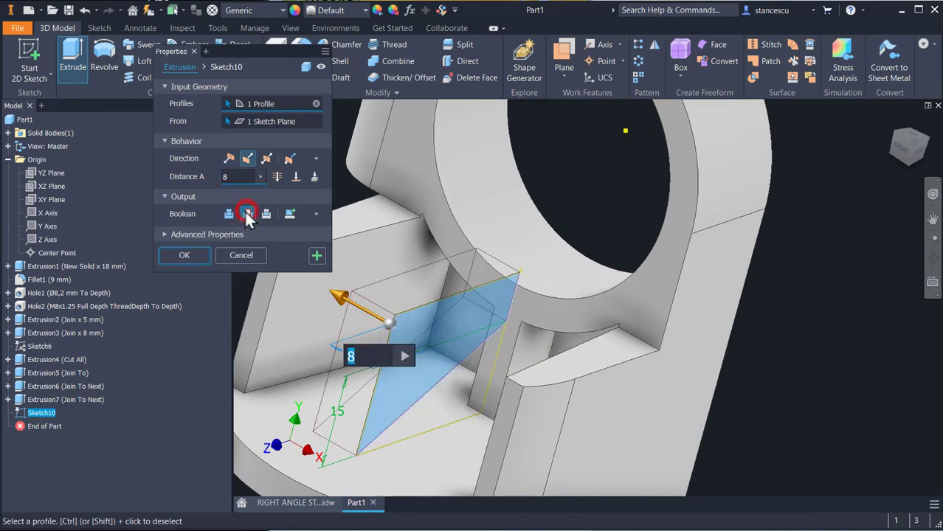
click(265, 159)
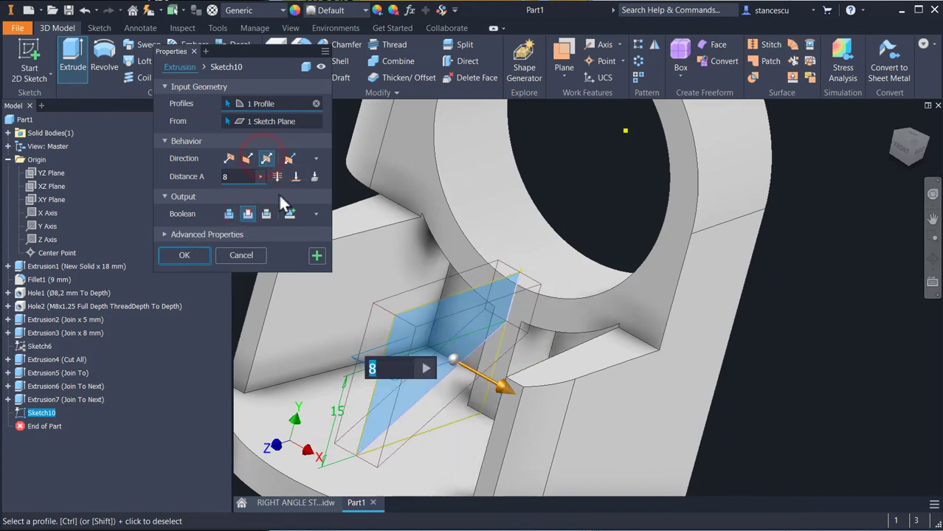
click(277, 176)
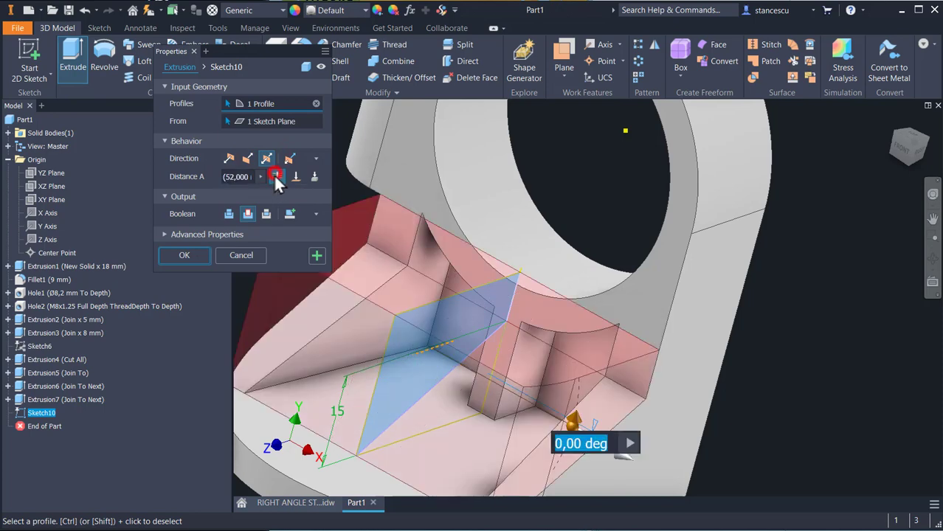
click(185, 255)
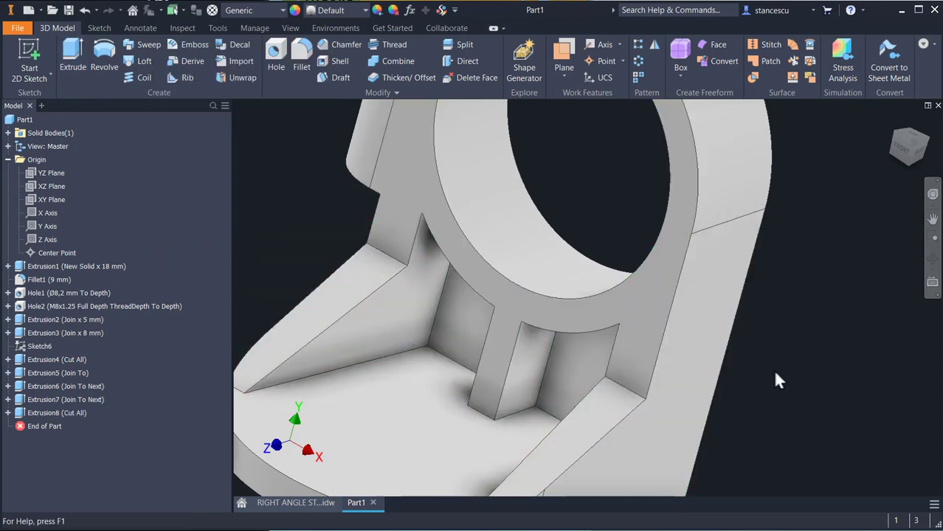
Step: Examine the sloped side walls from the front and bring the underside of the base into view
shift+middle_drag(773, 369, 804, 277)
drag(827, 366, 815, 228)
middle_drag(815, 229, 816, 210)
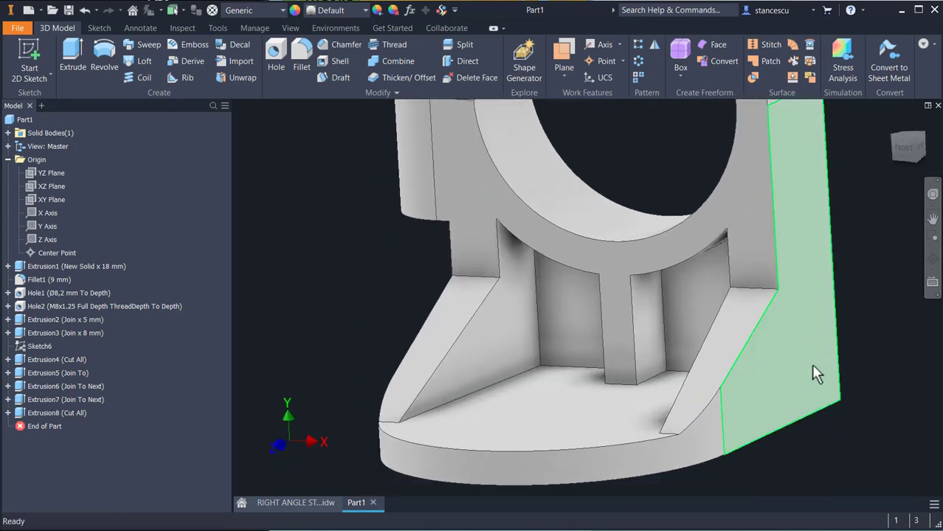
shift+middle_drag(784, 422, 787, 399)
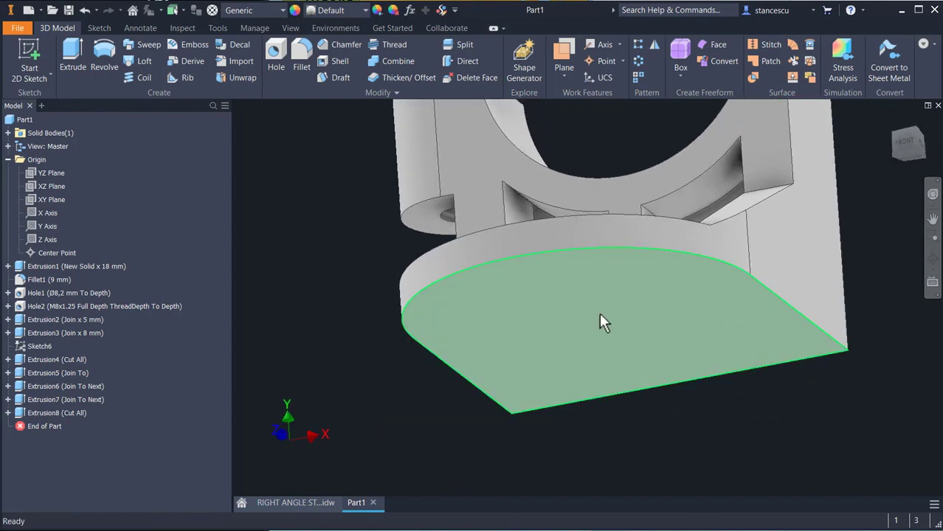
Step: Consult the RIGHT ANGLE STAND drawing for the diameters and height of the tubular boss under the base, and return to Part1
click(299, 502)
mouse_move(543, 336)
middle_down()
mouse_move(585, 295)
mouse_move(567, 199)
middle_up()
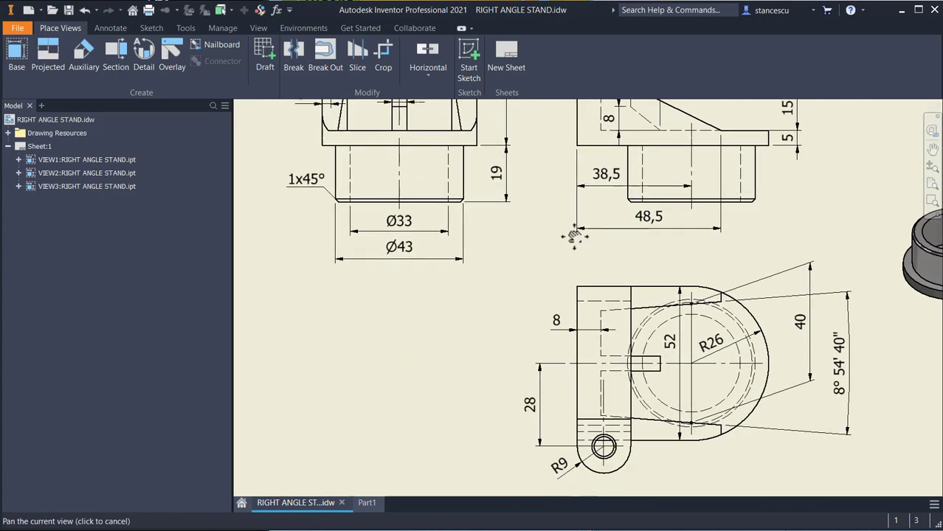
mouse_move(624, 277)
middle_down()
mouse_move(588, 285)
mouse_move(734, 344)
middle_up()
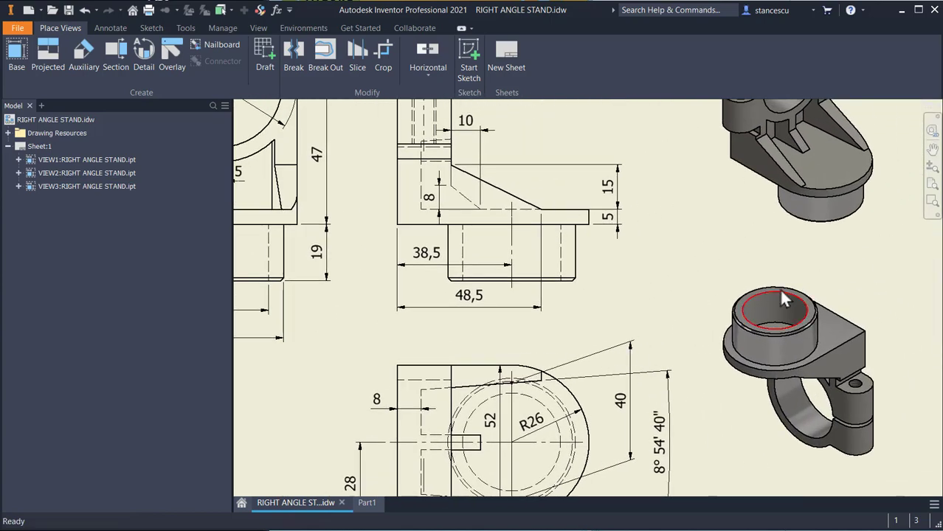
mouse_move(654, 293)
middle_down()
mouse_move(710, 271)
mouse_move(731, 185)
mouse_move(792, 232)
middle_up()
middle_drag(393, 316, 437, 379)
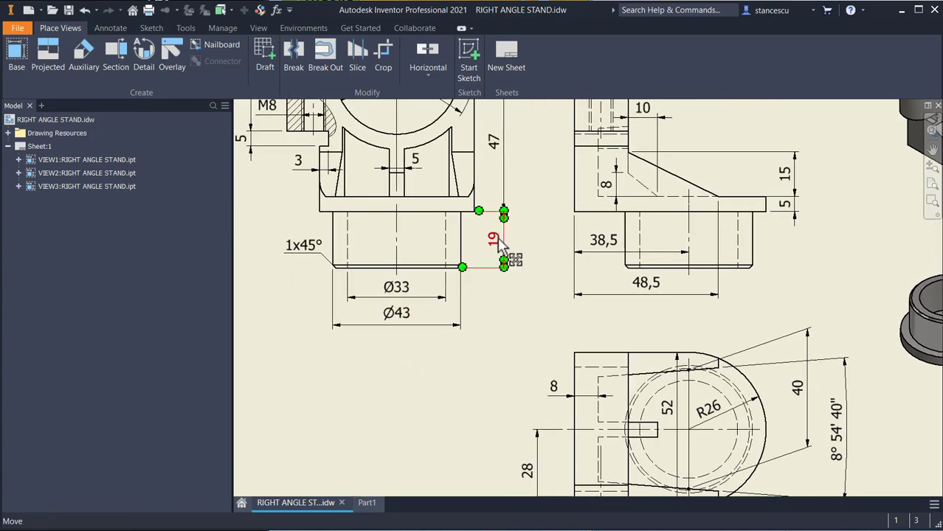
click(368, 505)
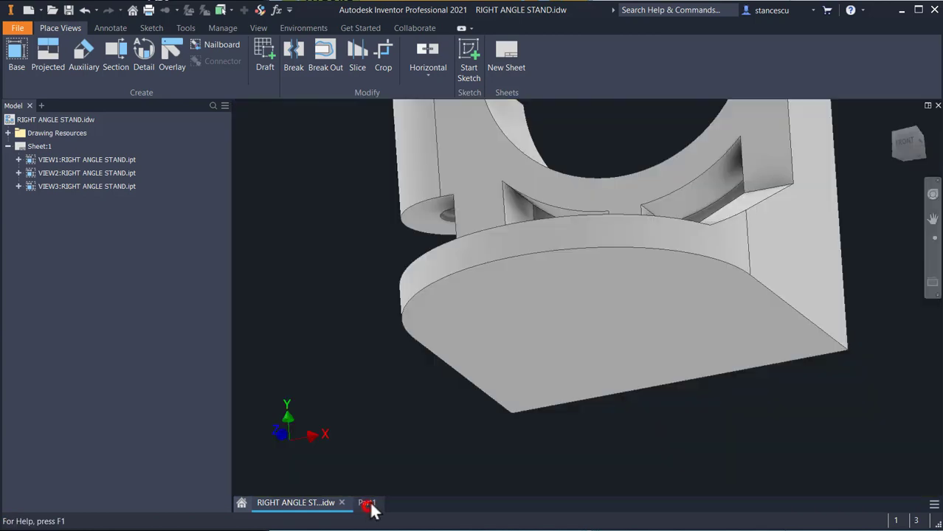
Step: Sketch two concentric circles of 43 mm and 33 mm diameter on the base's underside, centred on its rounded end, and finish the sketch
click(544, 342)
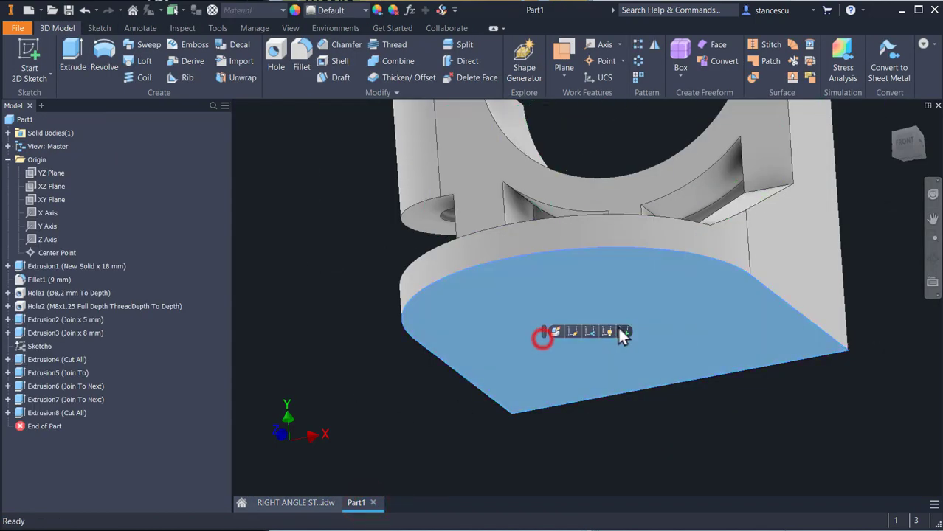
click(623, 330)
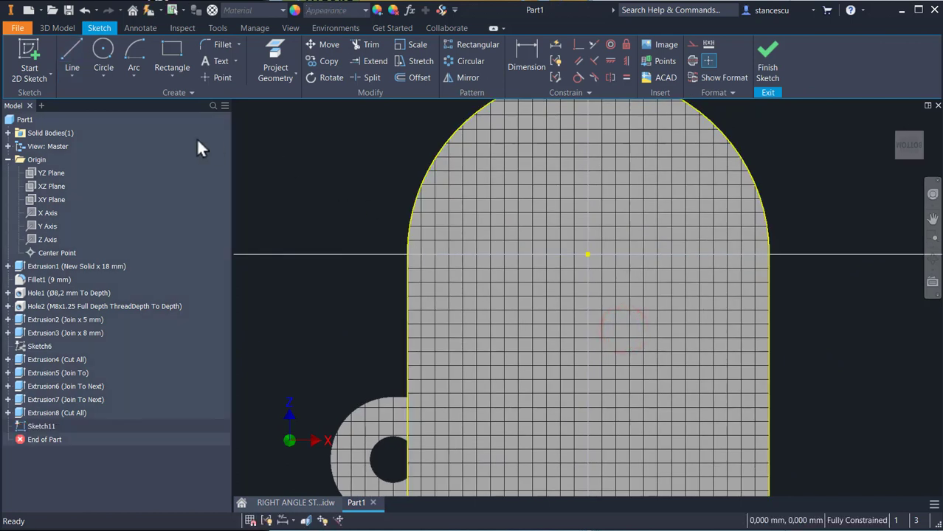
click(103, 48)
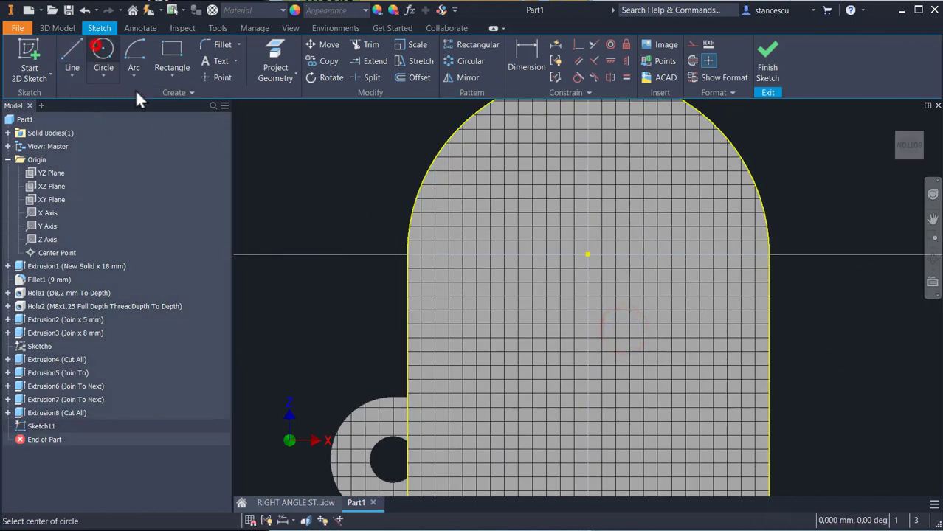
click(587, 255)
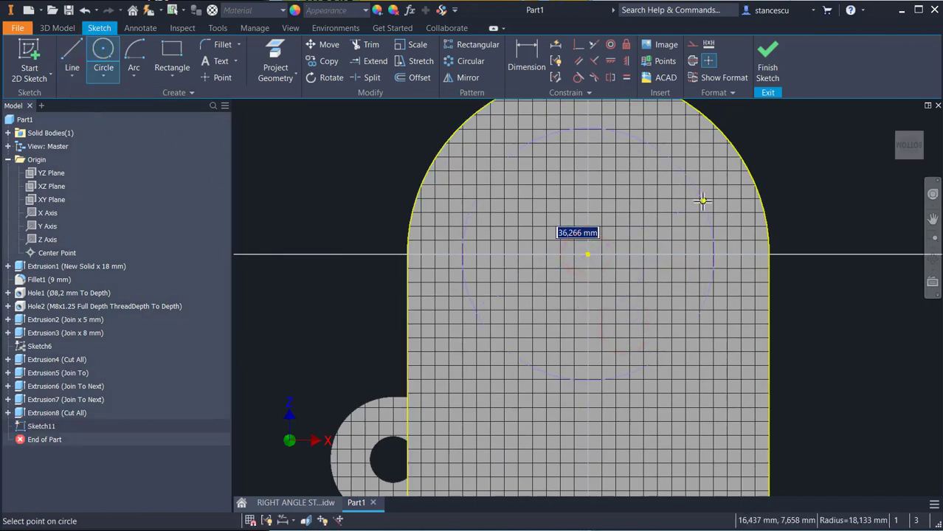
text(43)
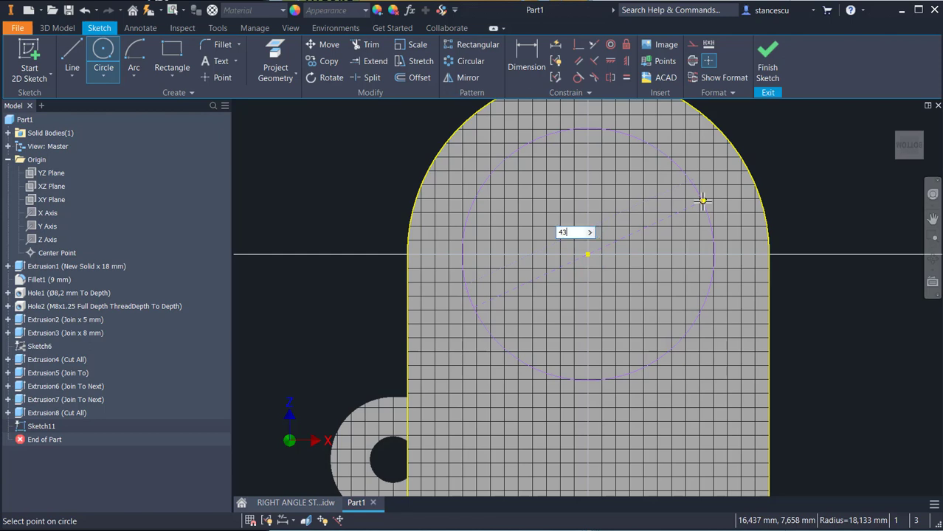
key(Return)
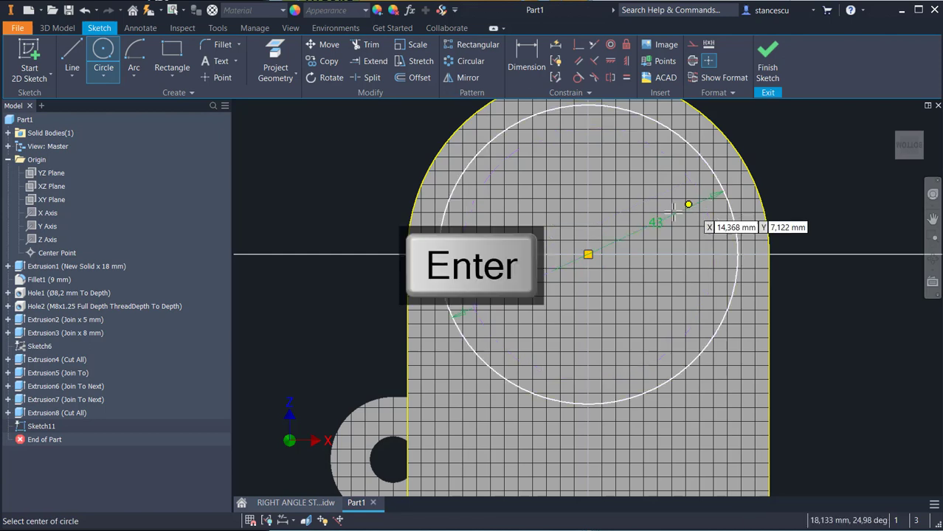
click(587, 255)
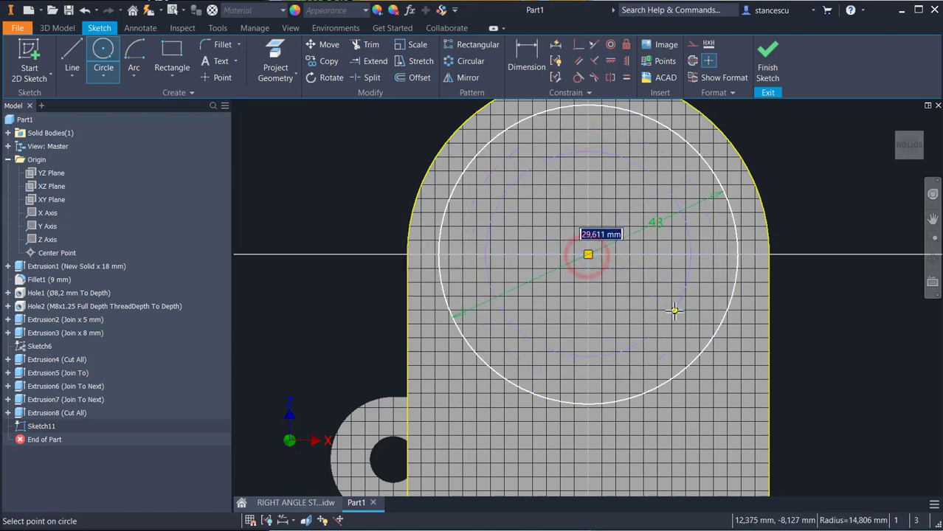
text(33)
key(Return)
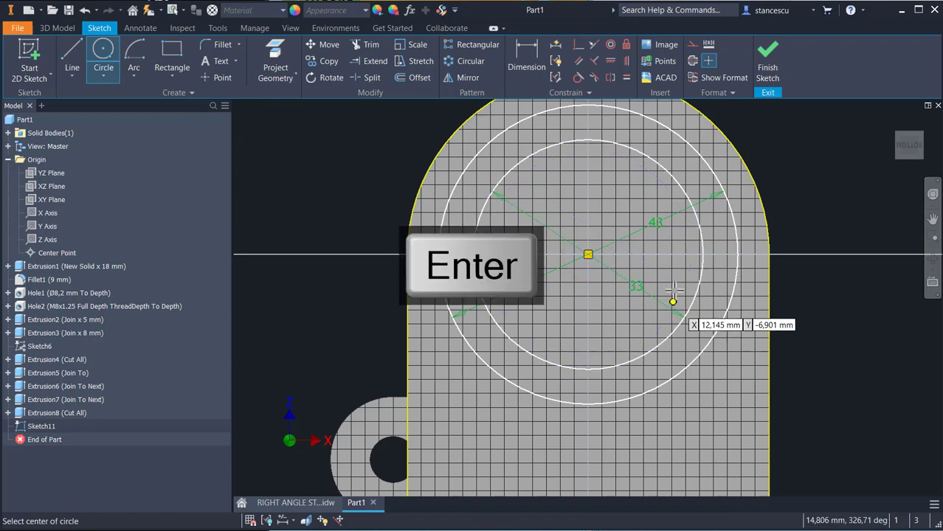
click(767, 70)
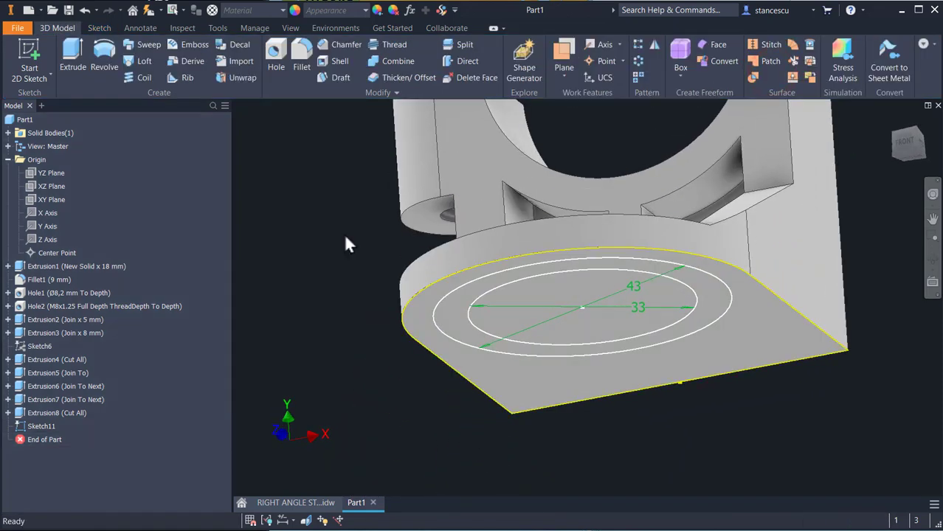
Step: Extrude the ring between the two circles 19 mm downward, joined to the base
click(72, 53)
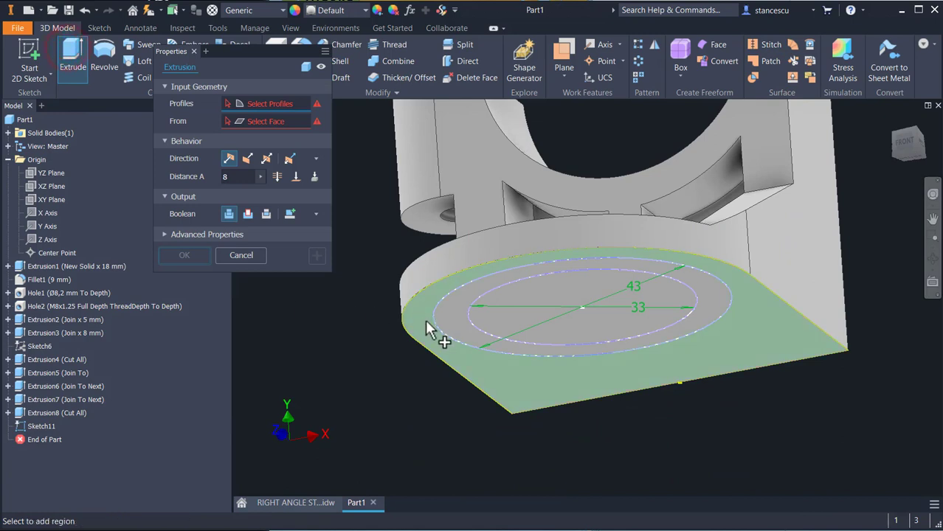
click(449, 324)
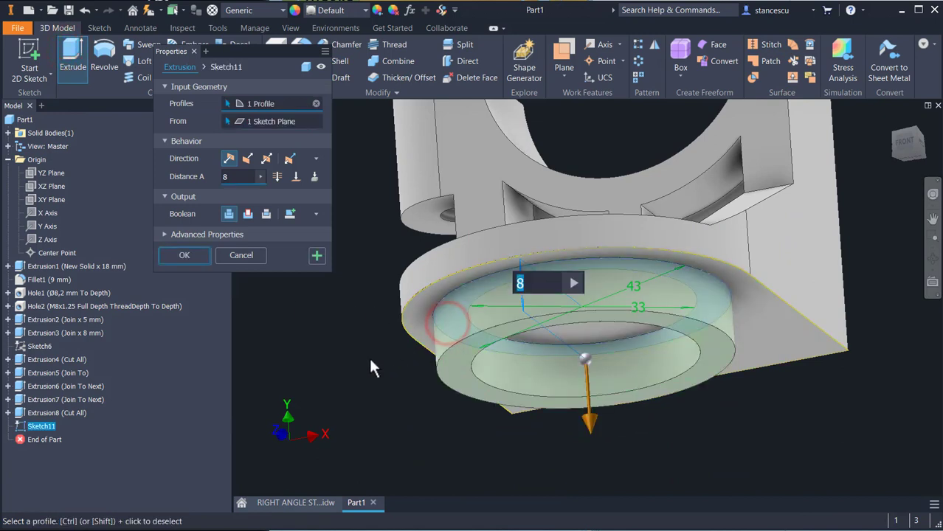
text(19)
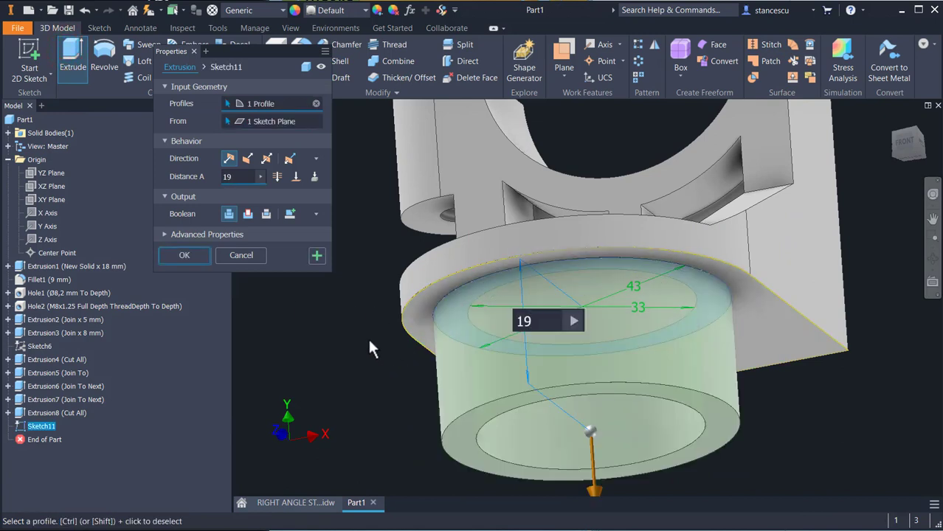
key(Return)
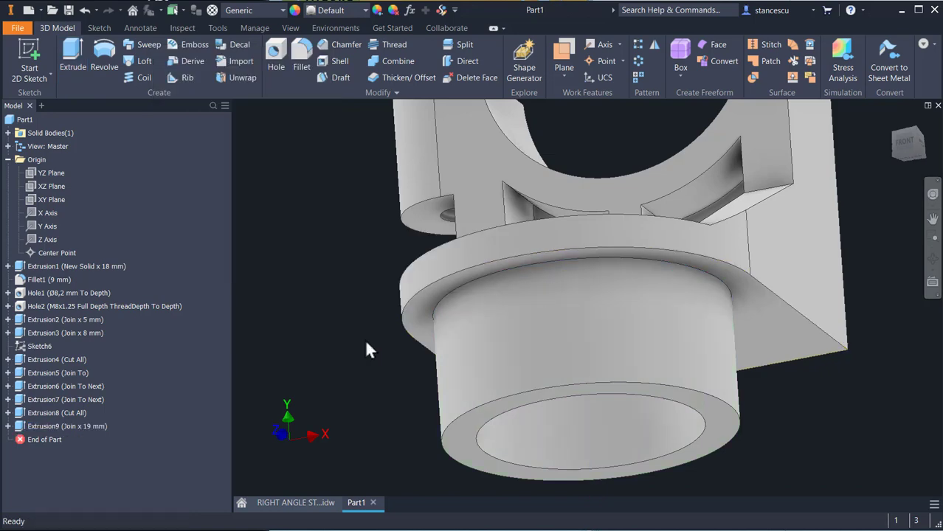
Step: Check the chamfer note in the drawing, apply a 1 mm chamfer to the tubular boss's lower outer edge, and show the part isometrically
click(299, 502)
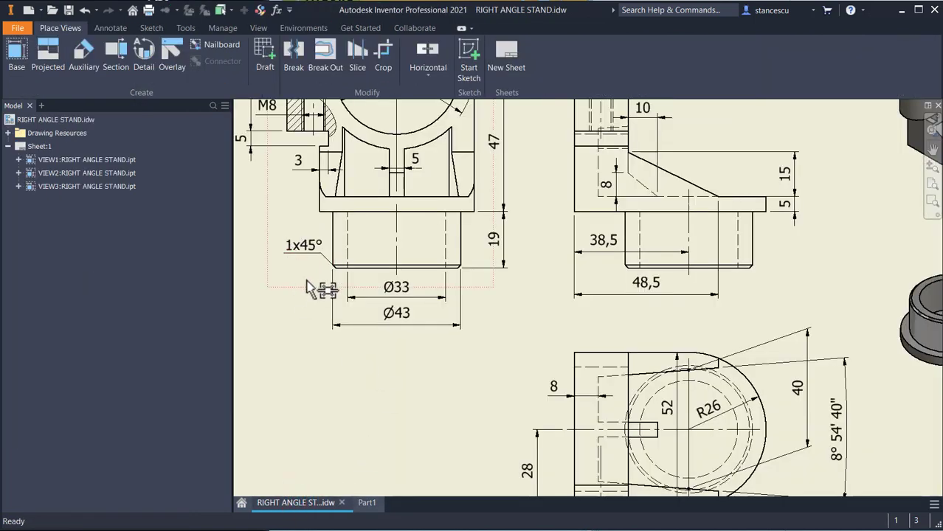
click(367, 503)
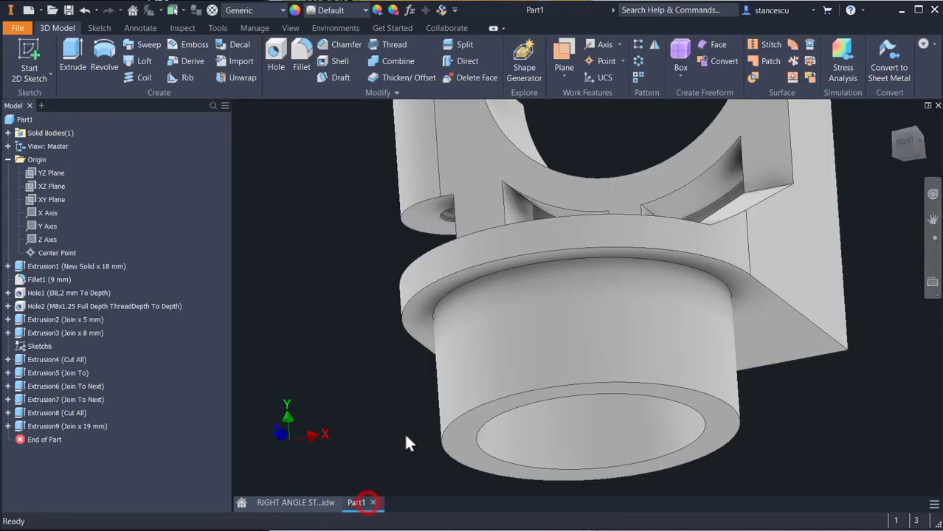
click(466, 427)
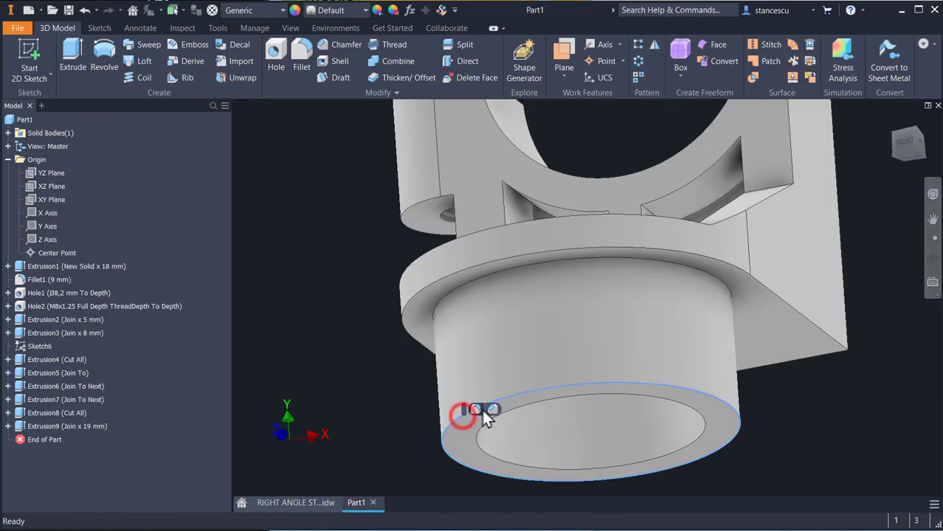
click(492, 410)
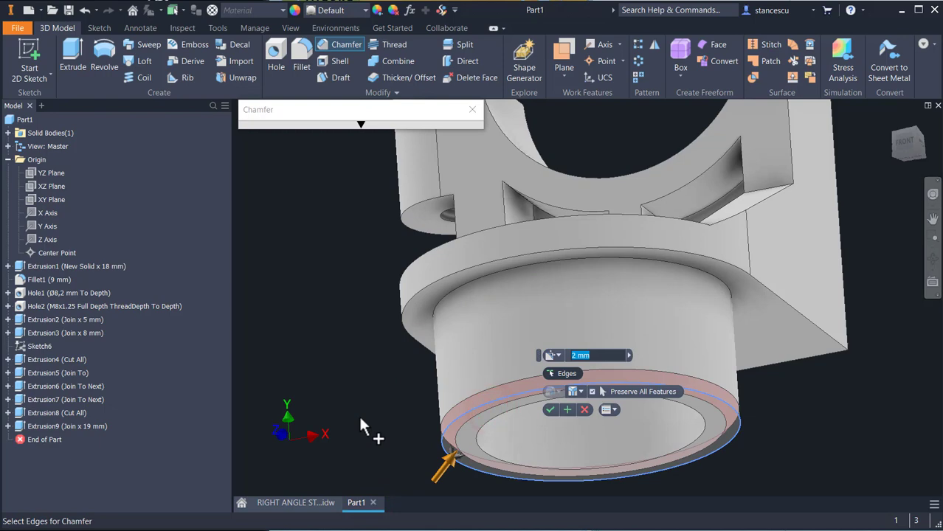
text(1)
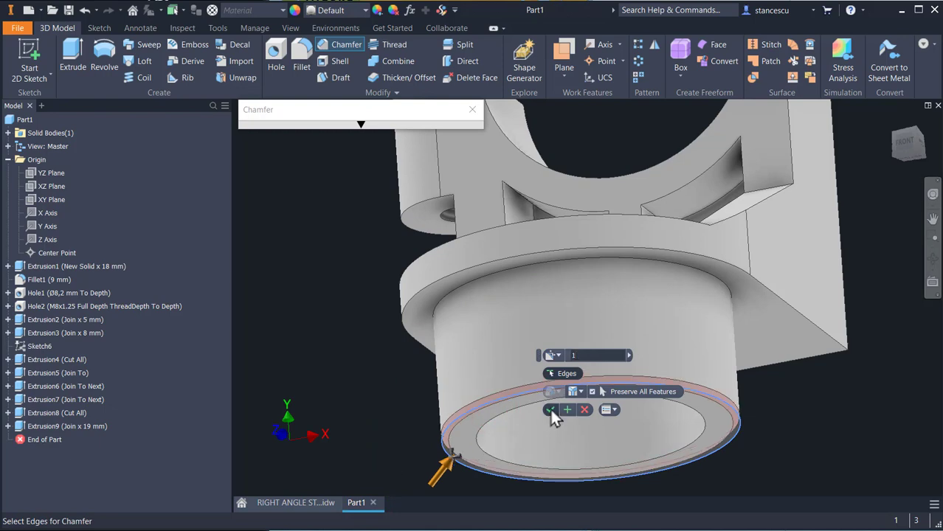
click(551, 410)
click(345, 391)
key(F6)
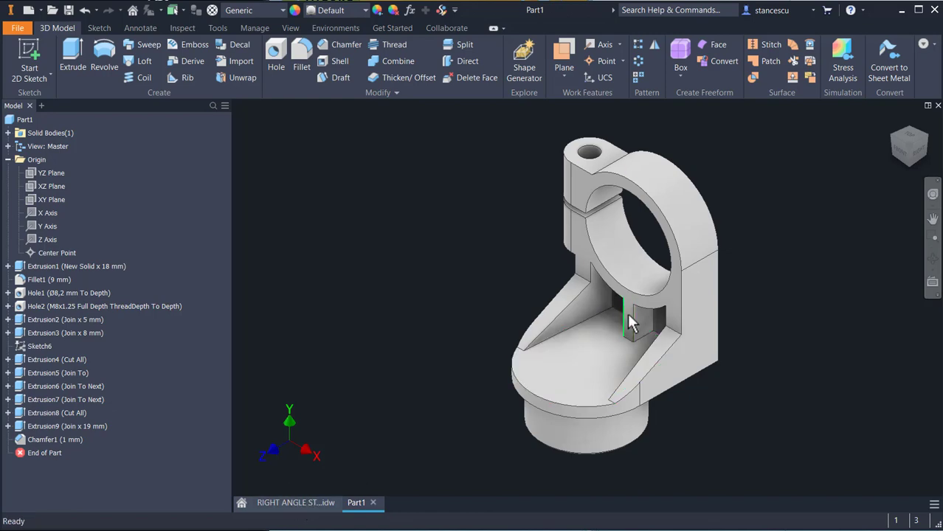
Step: Examine the RIGHT ANGLE STAND drawing for the shape and dimensions of the sloped central rib, and return to Part1
click(278, 505)
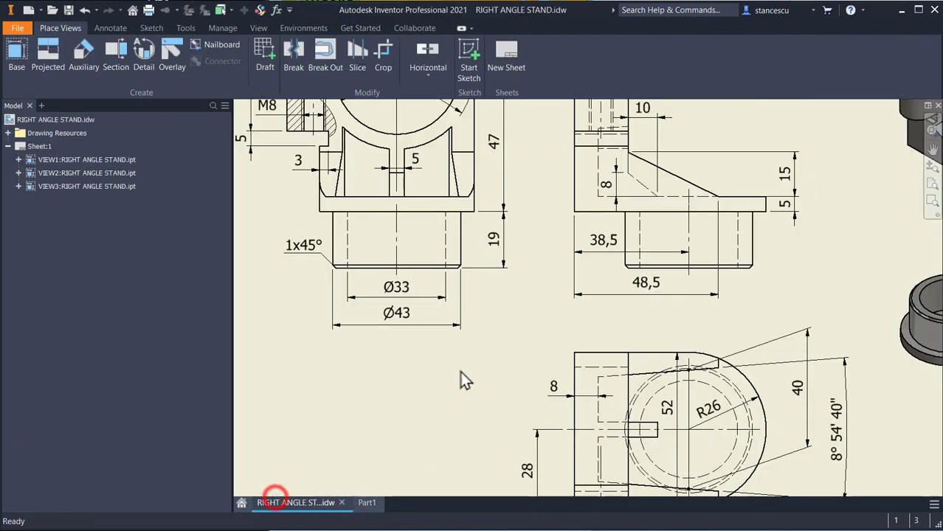
mouse_move(461, 379)
middle_down()
mouse_move(465, 440)
mouse_move(315, 245)
mouse_move(289, 253)
middle_up()
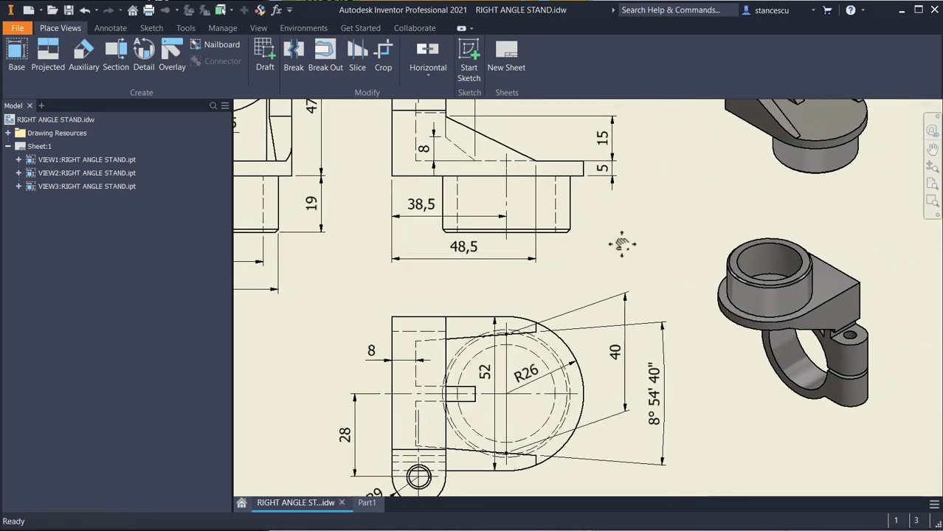
middle_drag(621, 245, 617, 358)
scroll(759, 238, down, 3)
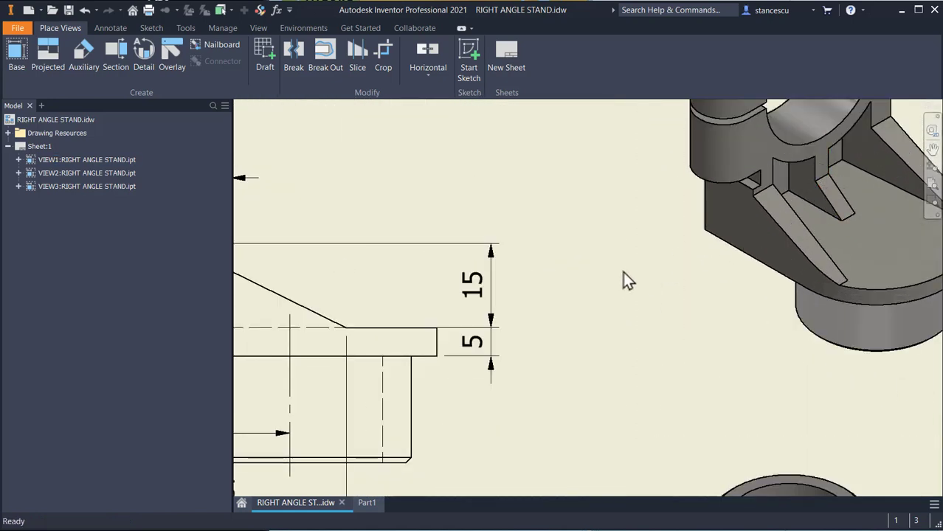
scroll(623, 271, up, 3)
mouse_move(615, 290)
middle_down()
mouse_move(657, 305)
mouse_move(719, 309)
middle_up()
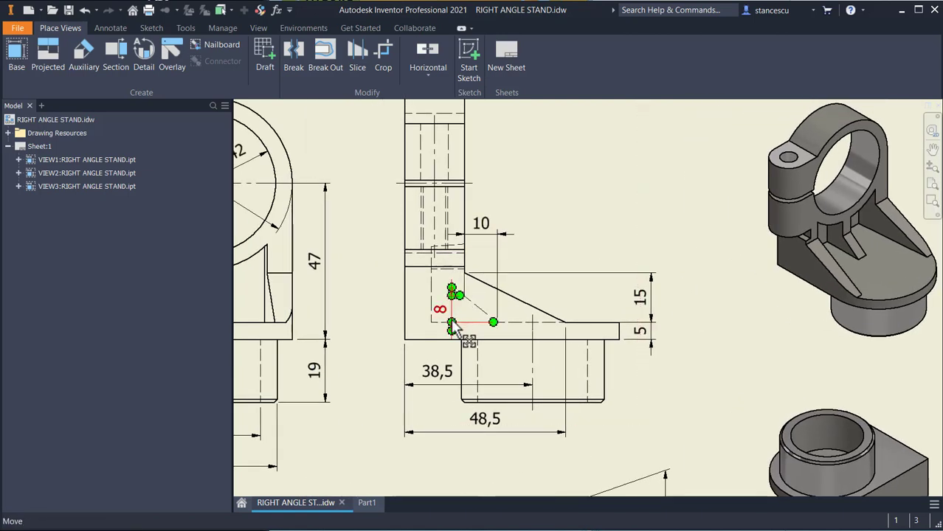
middle_drag(545, 355, 592, 221)
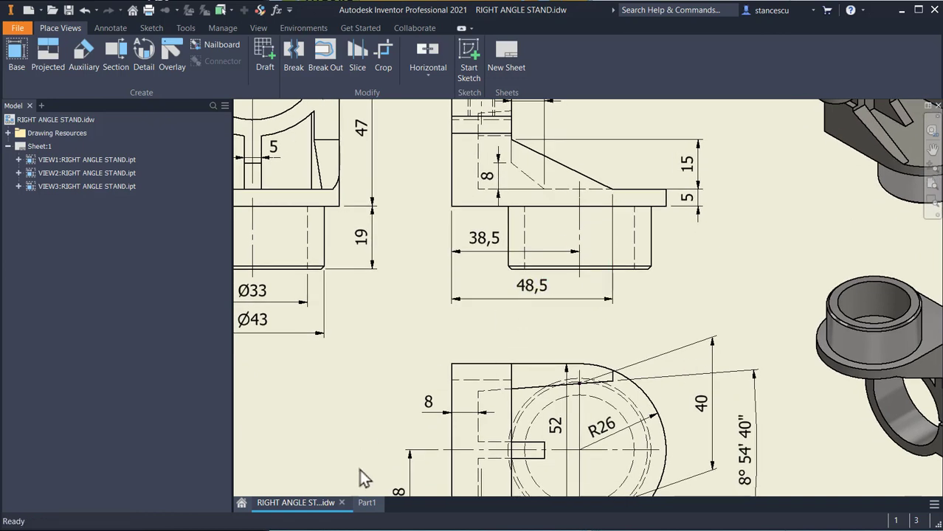
click(367, 502)
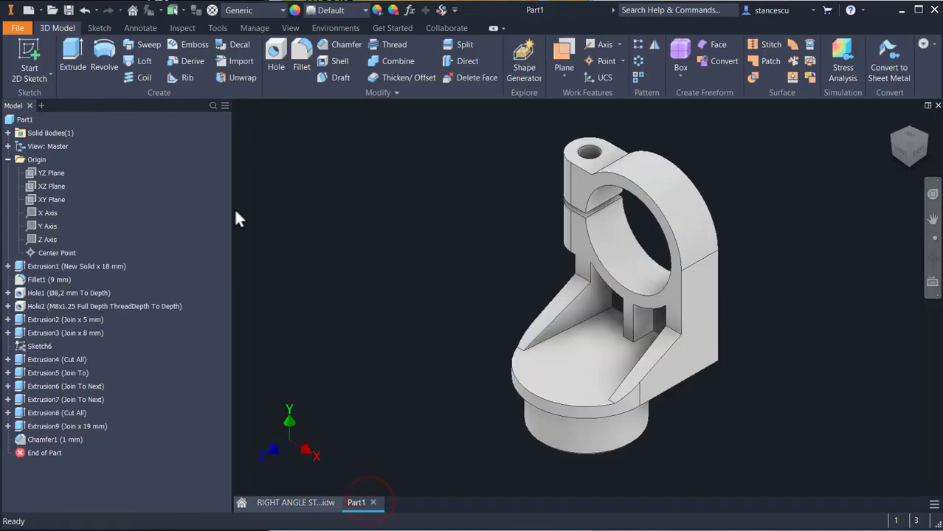
Step: Start a sketch on the YZ plane with sliced graphics and project the upright's front edge and the base's top edge
click(34, 172)
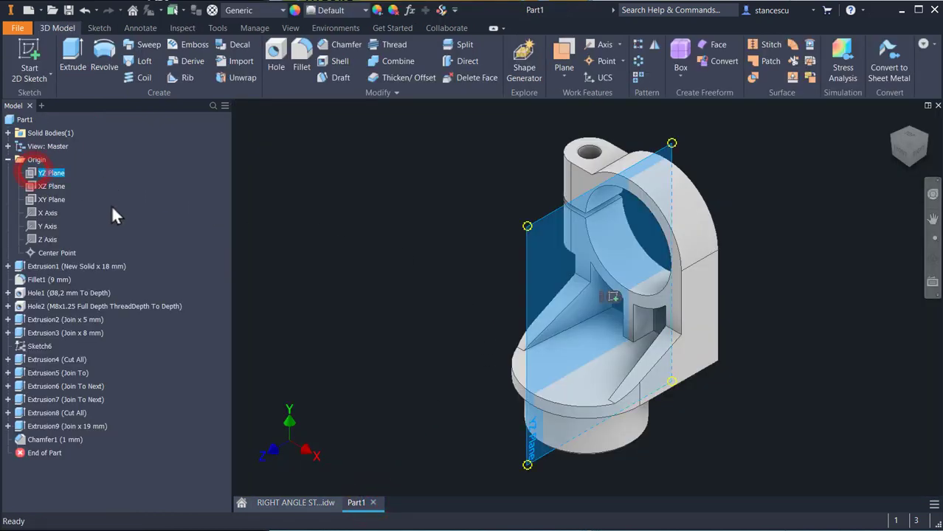
click(613, 297)
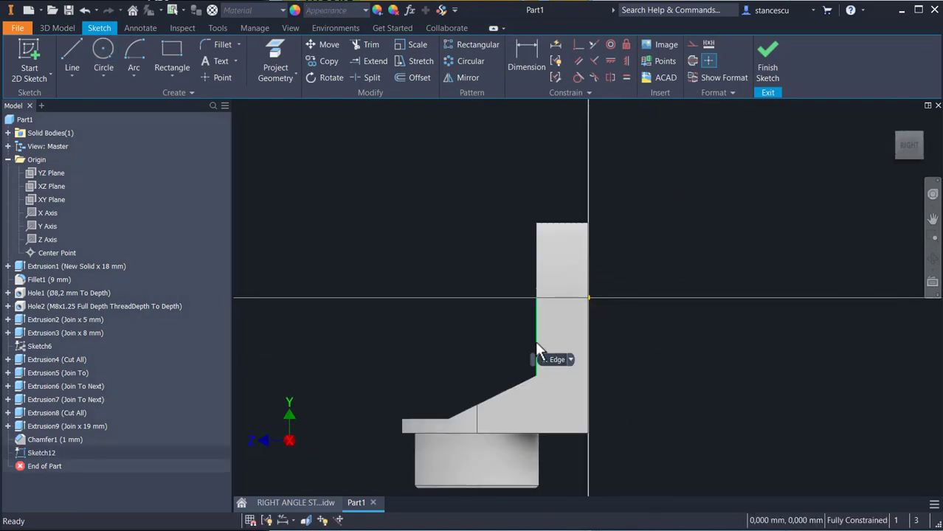
key(F7)
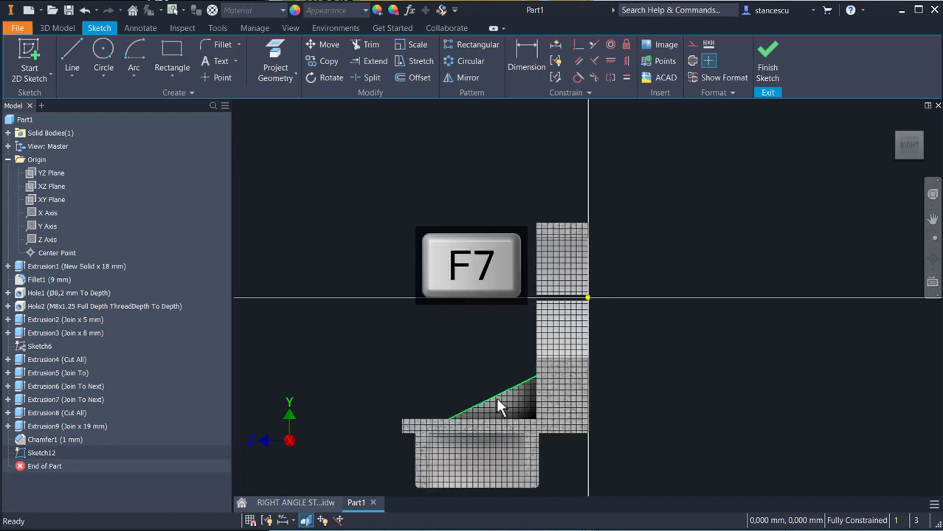
scroll(502, 399, up, 3)
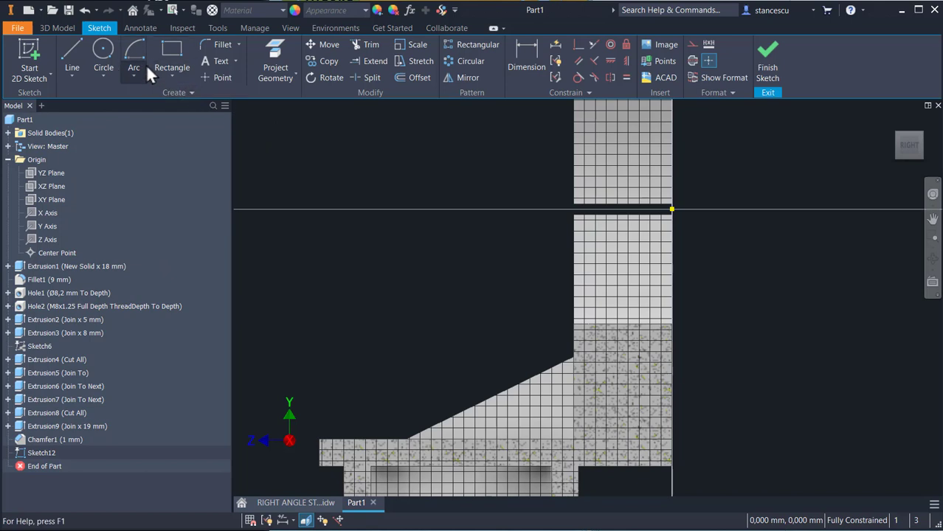
click(277, 52)
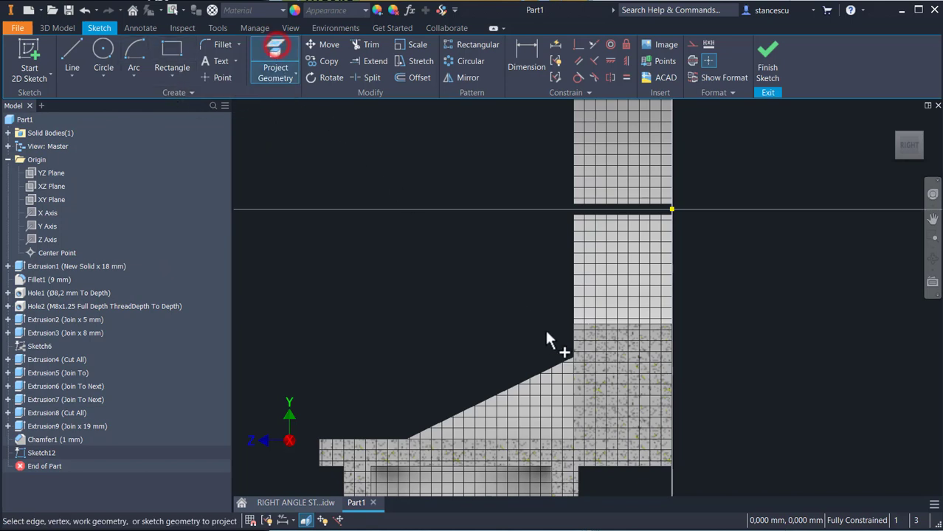
click(575, 387)
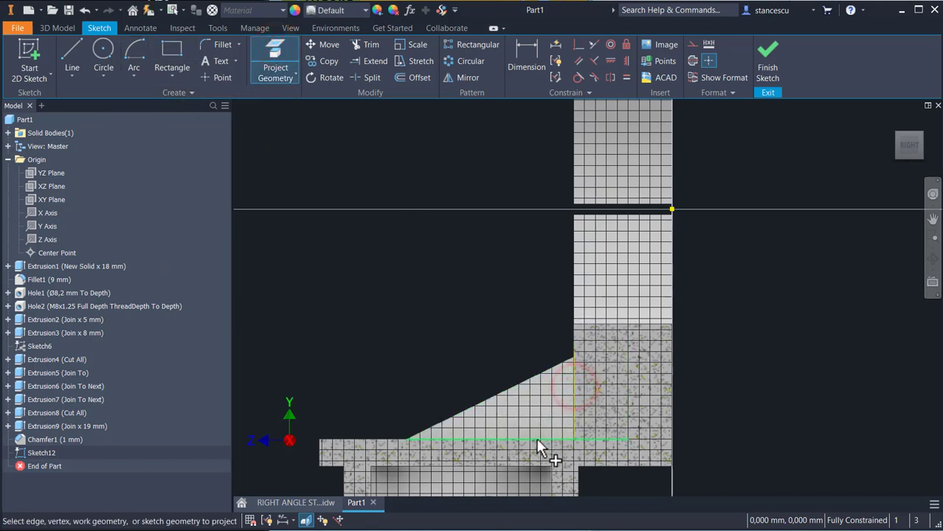
click(534, 440)
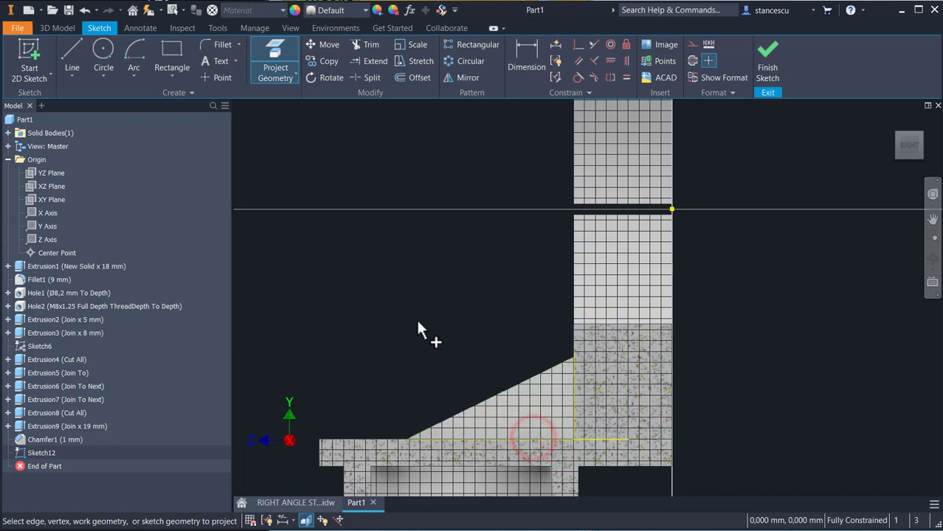
Step: Sketch a sloped line about 13 mm long from the upright's projected front edge down to the base's projected top edge
click(73, 65)
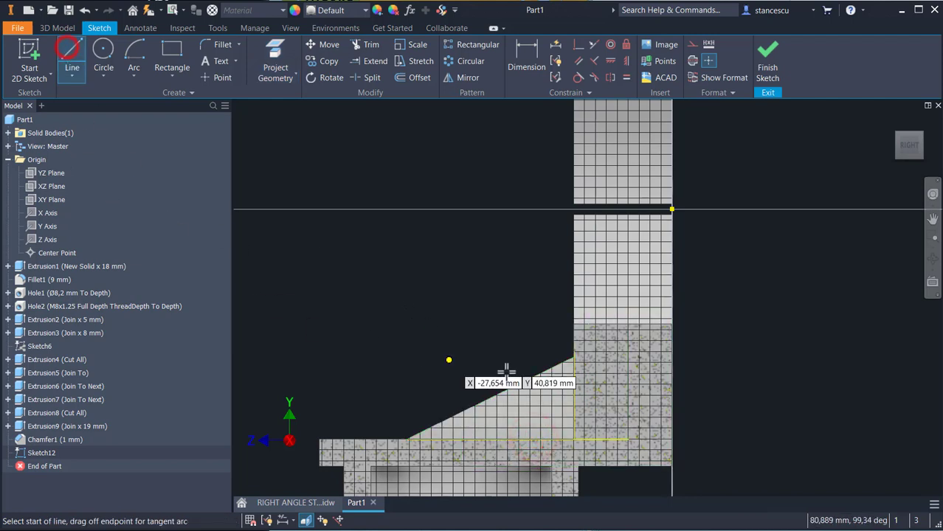
click(574, 385)
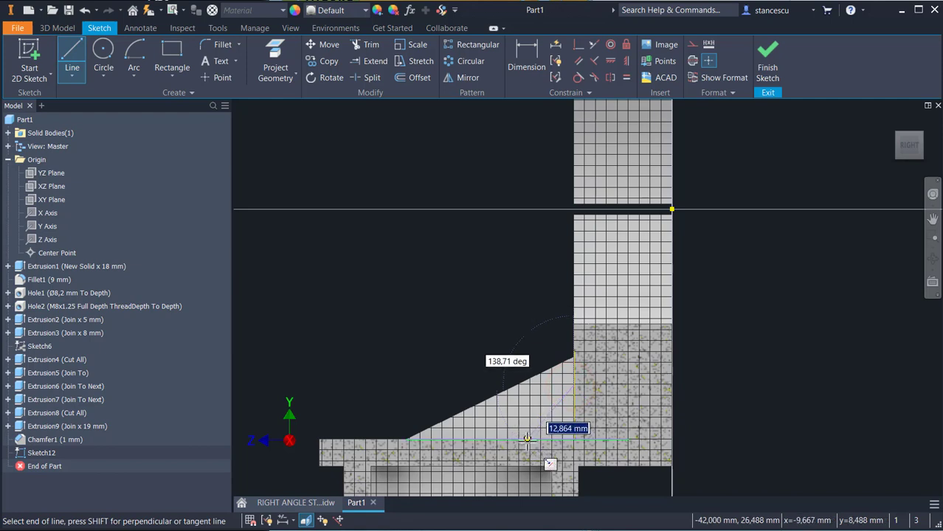
click(526, 440)
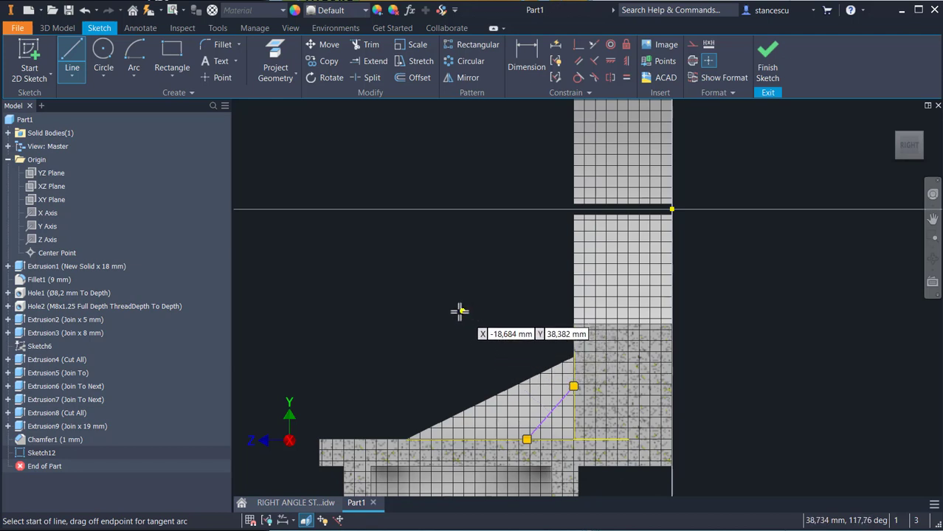
key(Escape)
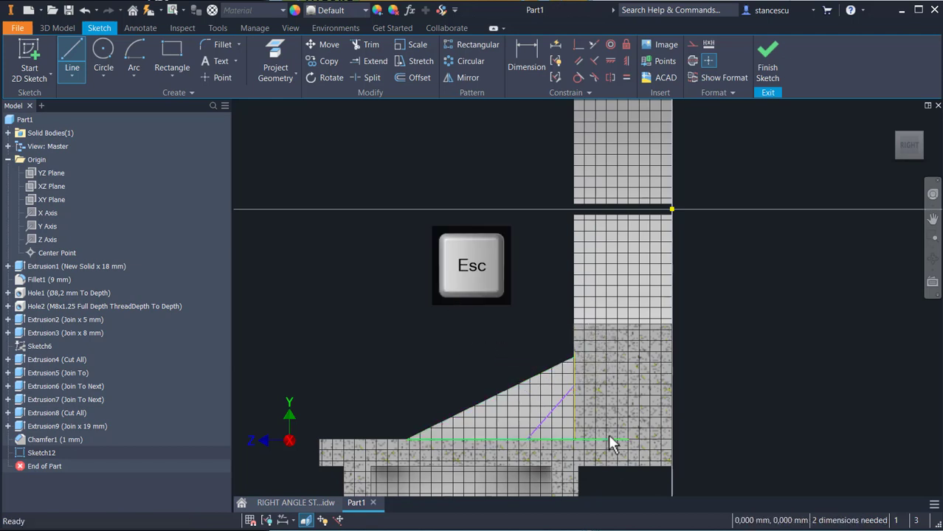
drag(605, 417, 556, 450)
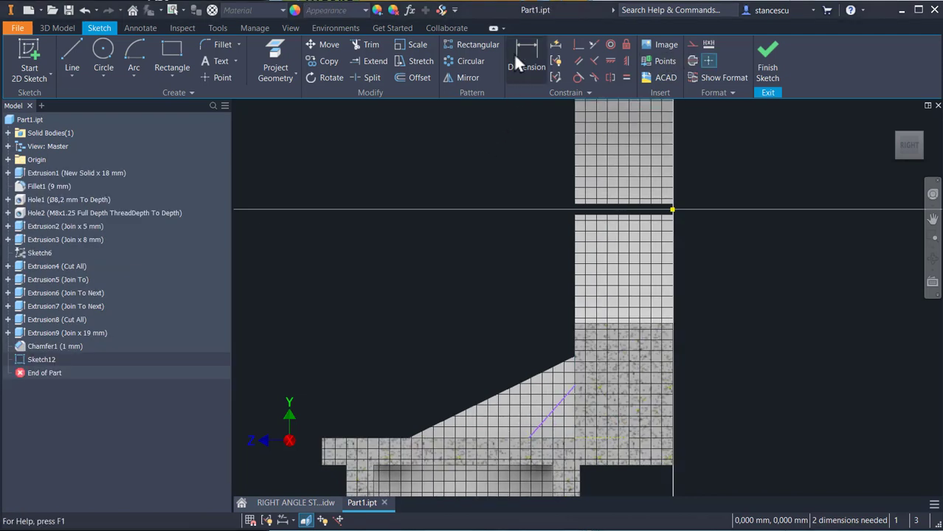
Step: Dimension the sloped line to 10 mm horizontally and 8 mm vertically, and finish the sketch
click(515, 53)
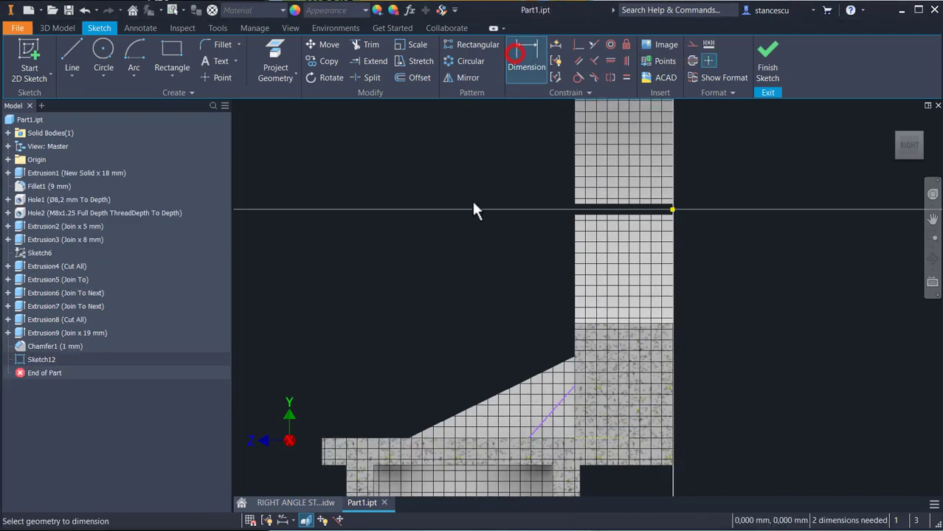
click(555, 424)
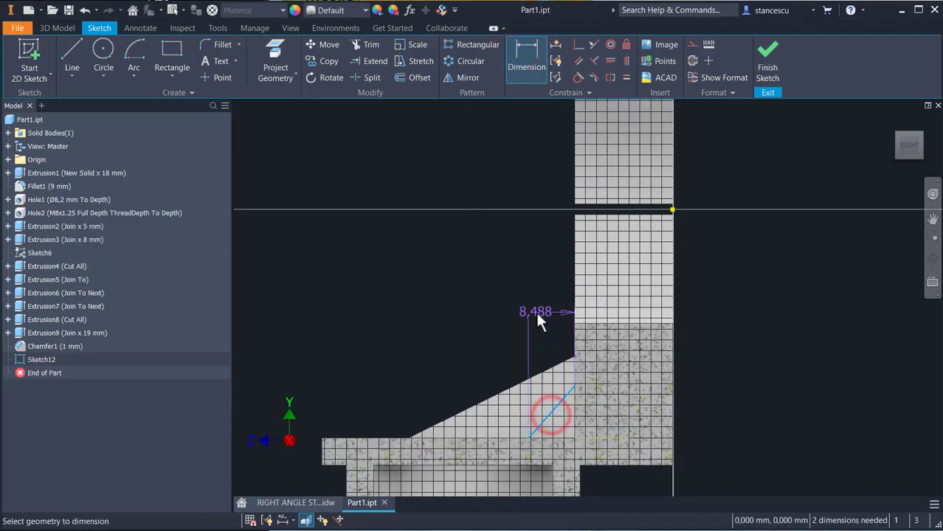
click(539, 316)
text(1)
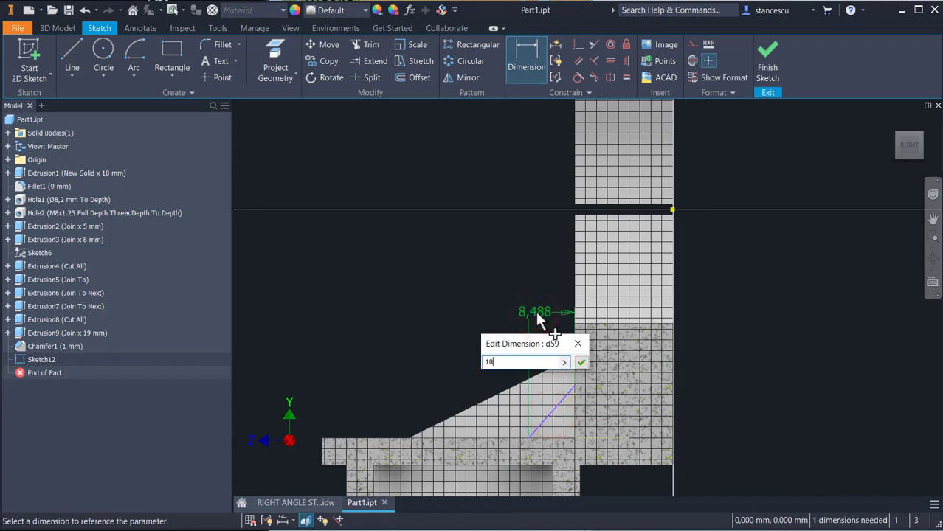
text(0)
key(Return)
click(554, 400)
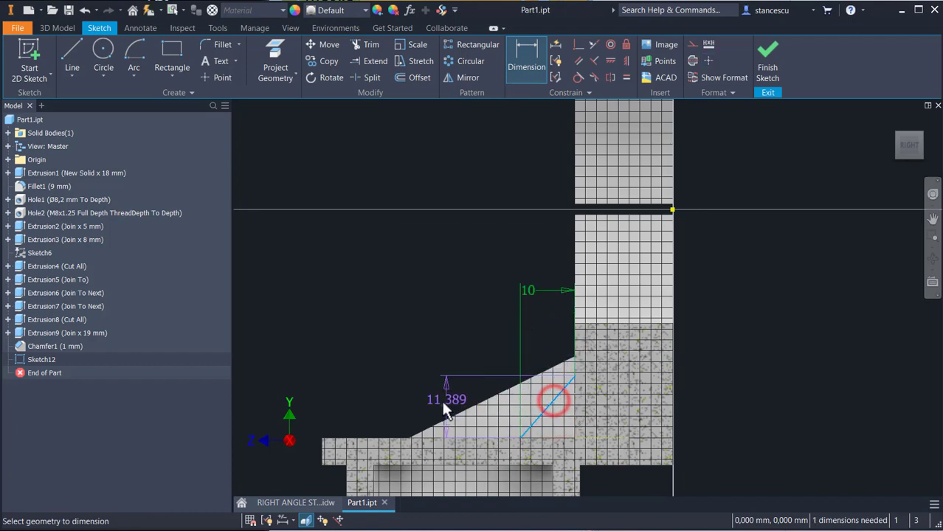
click(398, 403)
text(8)
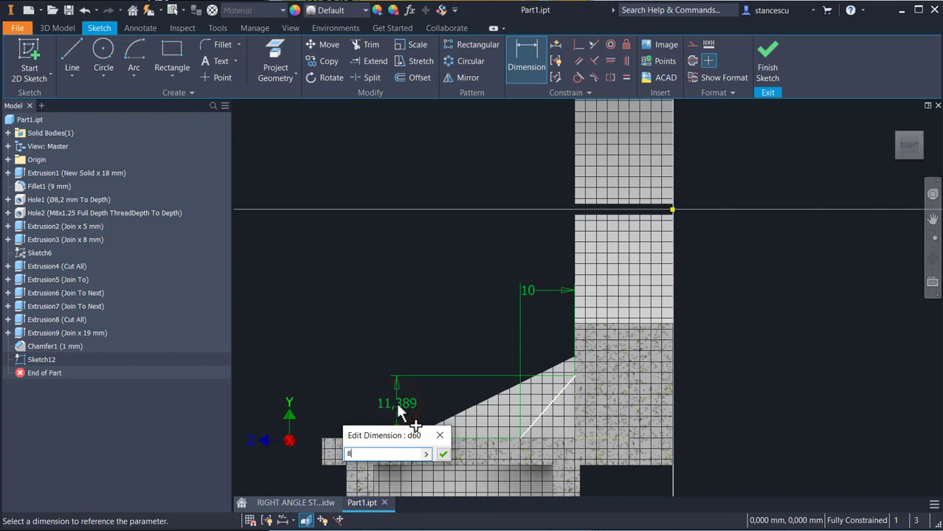
key(Return)
click(767, 66)
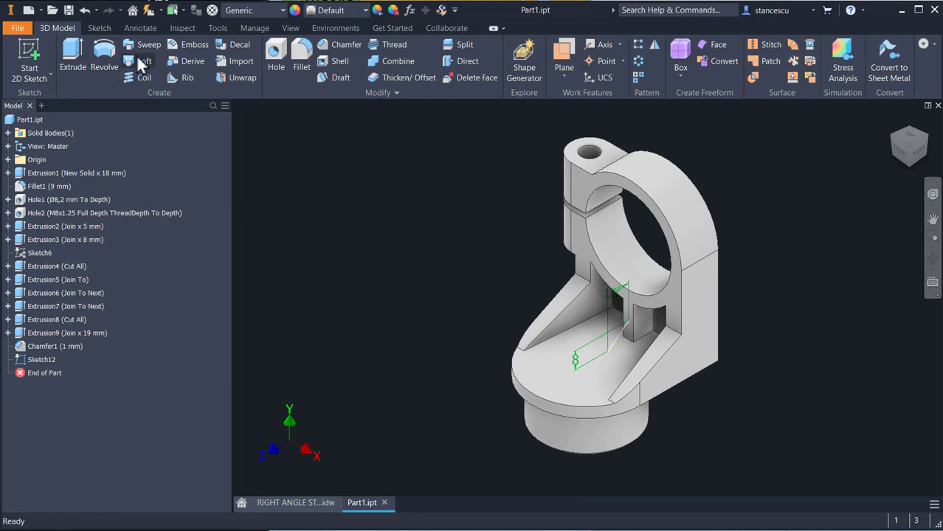
Step: Create a 5 mm thick rib from the sloped line, parallel to the sketch plane and extending to the next faces
click(186, 77)
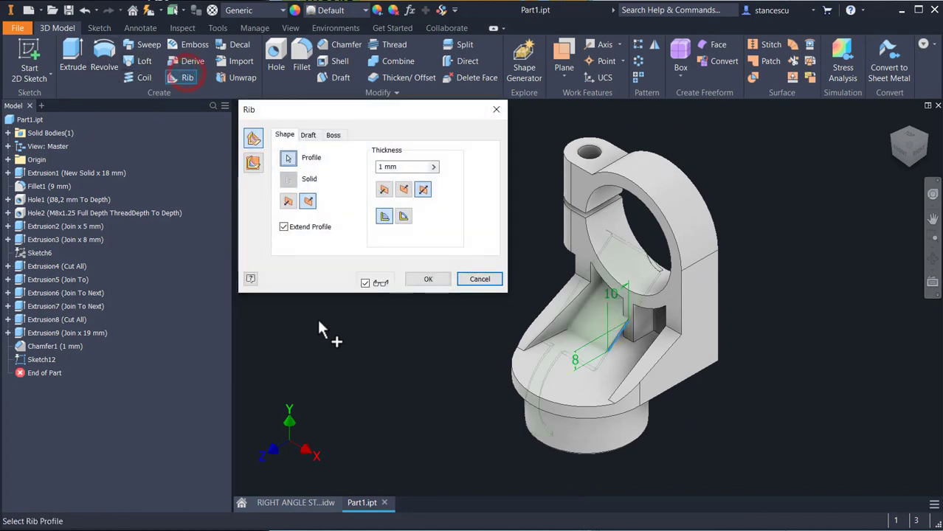
click(254, 163)
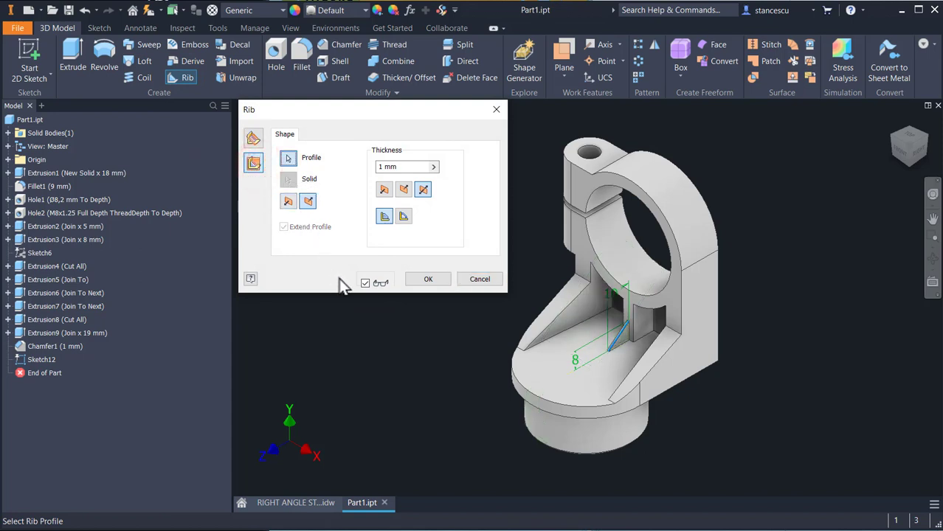
click(406, 166)
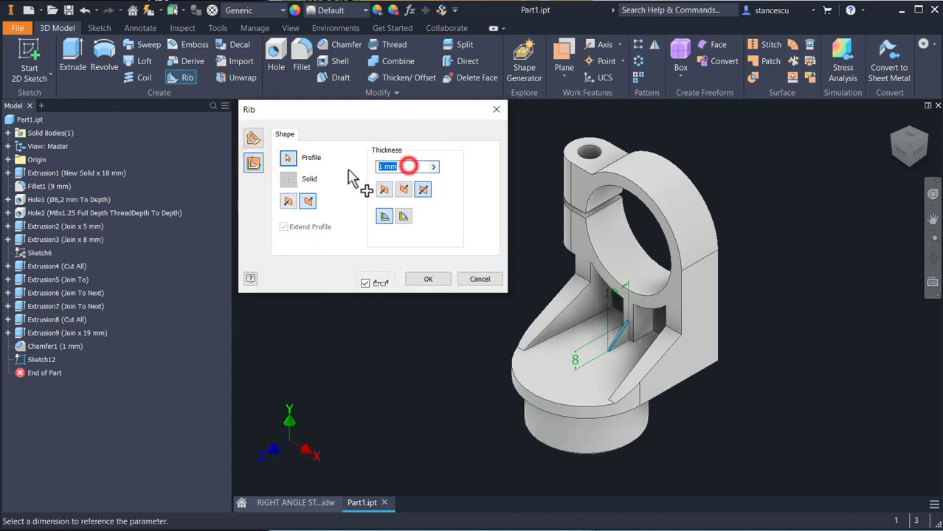
text(5)
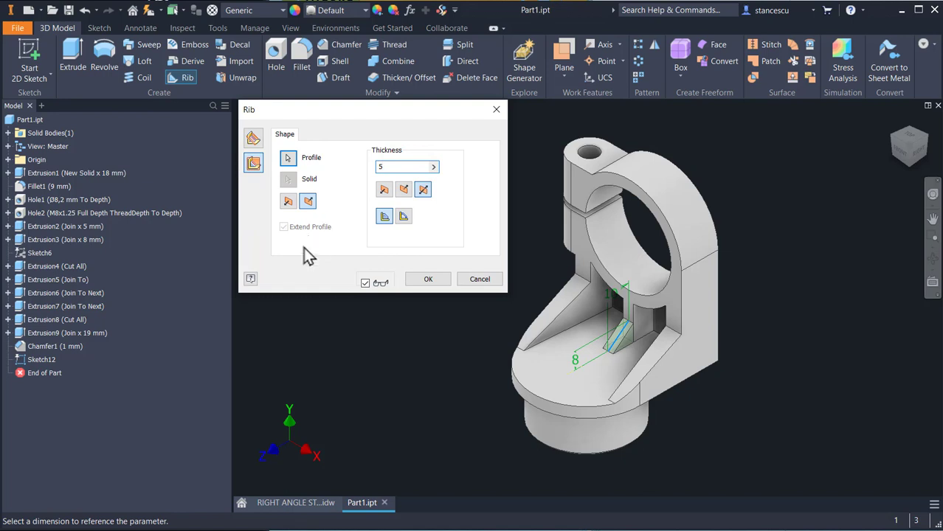
click(429, 280)
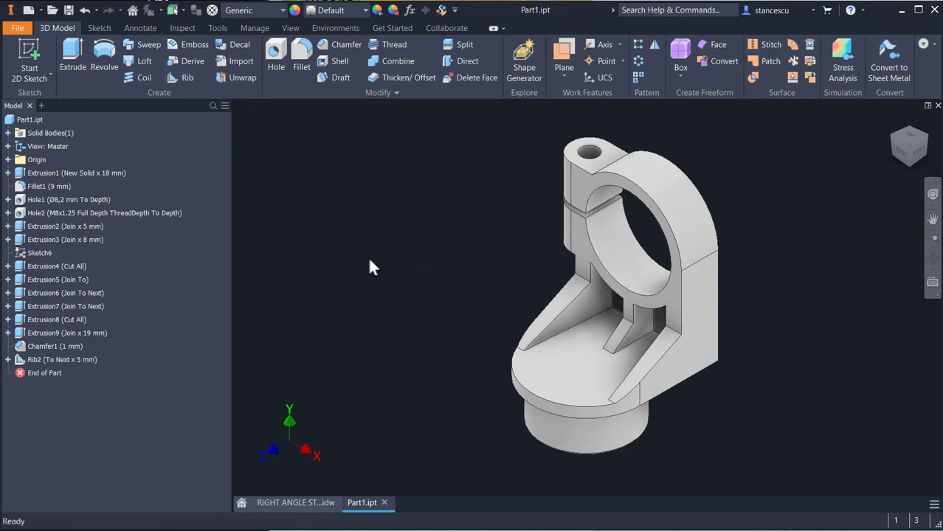
Step: Check the 3 mm and 5 mm notch dimensions in the RIGHT ANGLE STAND drawing and start a sketch on the clamp's front face
click(299, 504)
scroll(318, 261, up, 3)
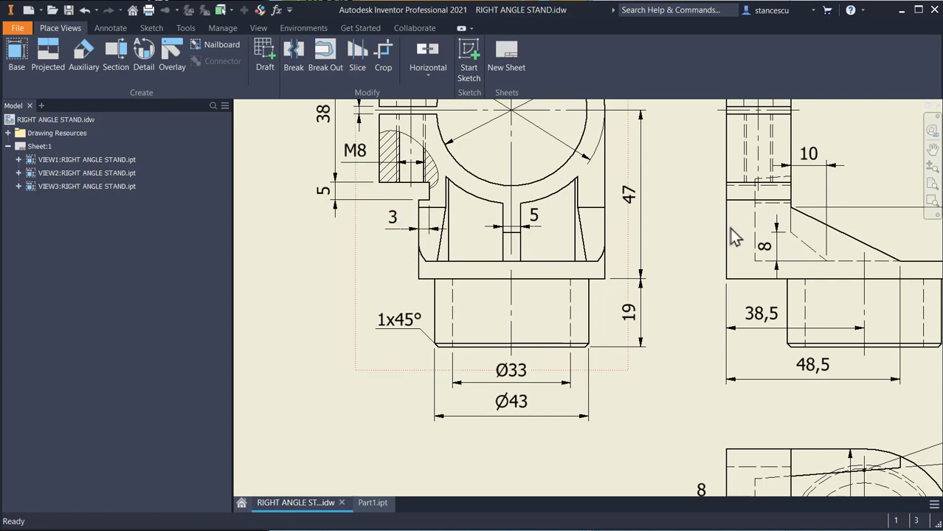
click(369, 504)
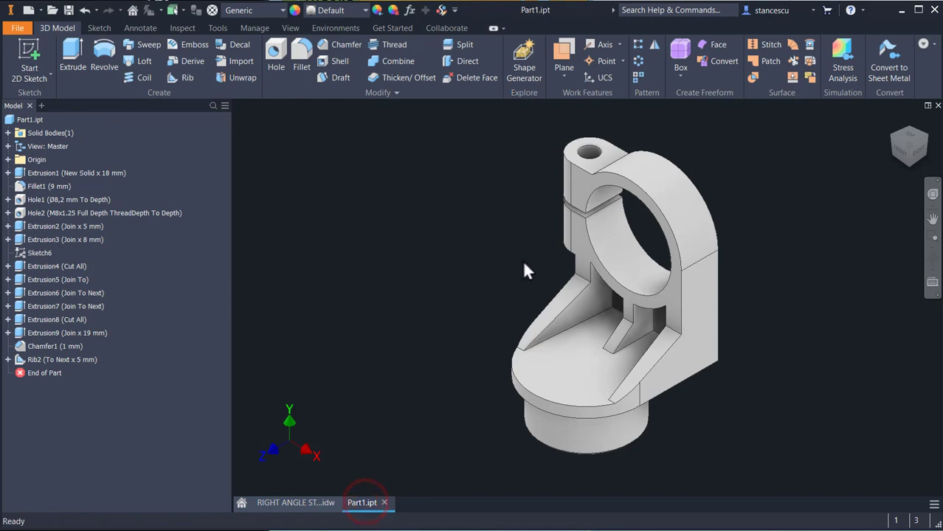
click(582, 275)
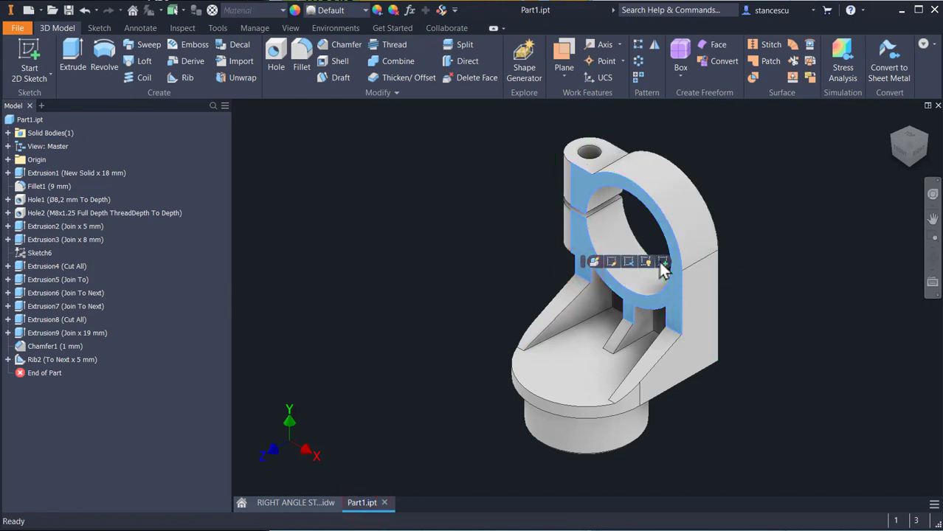
click(662, 264)
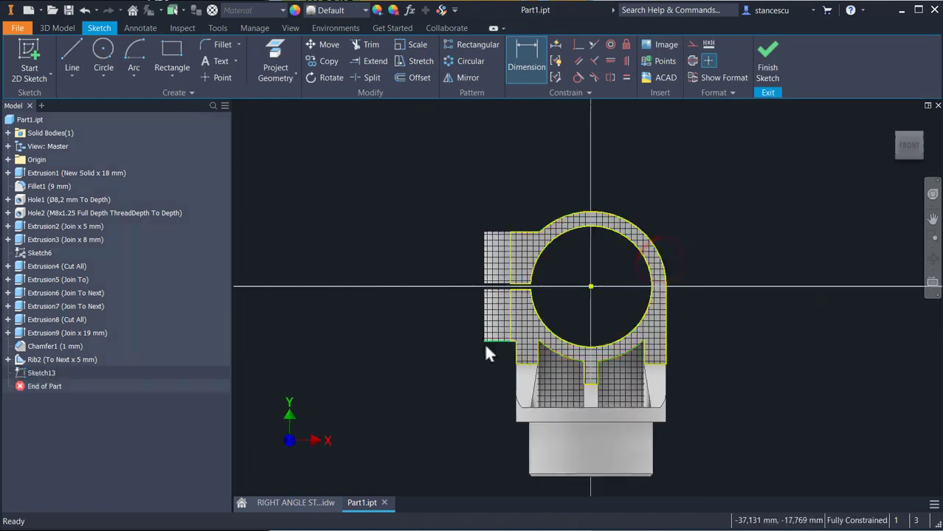
Step: Sketch a rectangle 3 mm wide and 5 mm high from the inner corner beneath the split clamp lug, and finish the sketch
scroll(485, 343, up, 3)
scroll(500, 356, up, 3)
key(Escape)
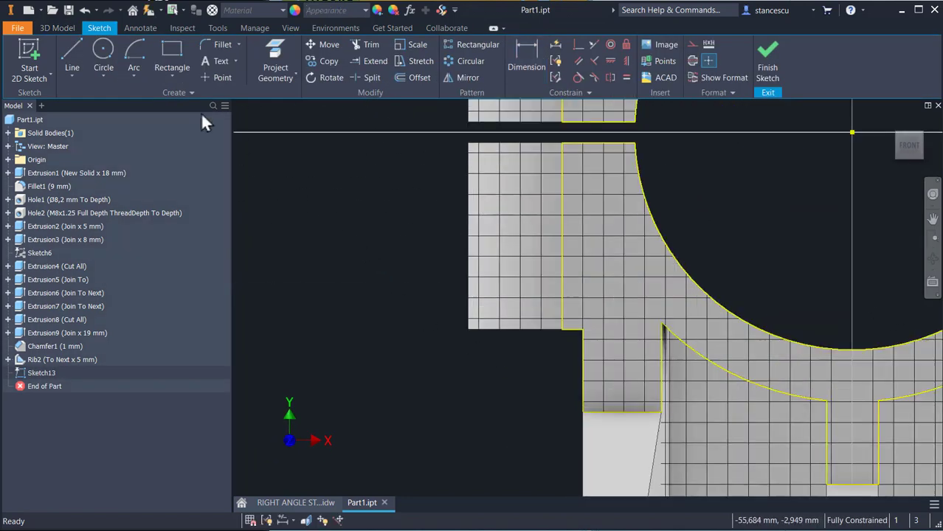
click(169, 53)
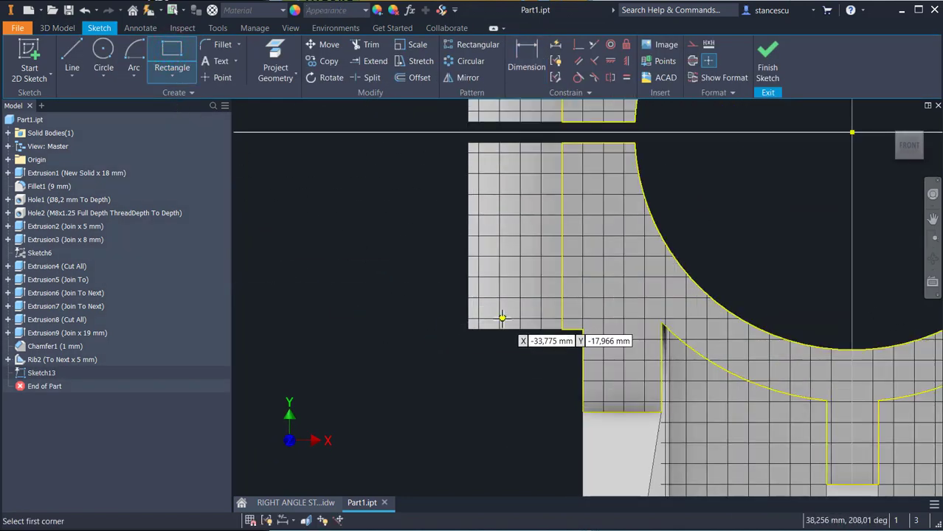
click(583, 330)
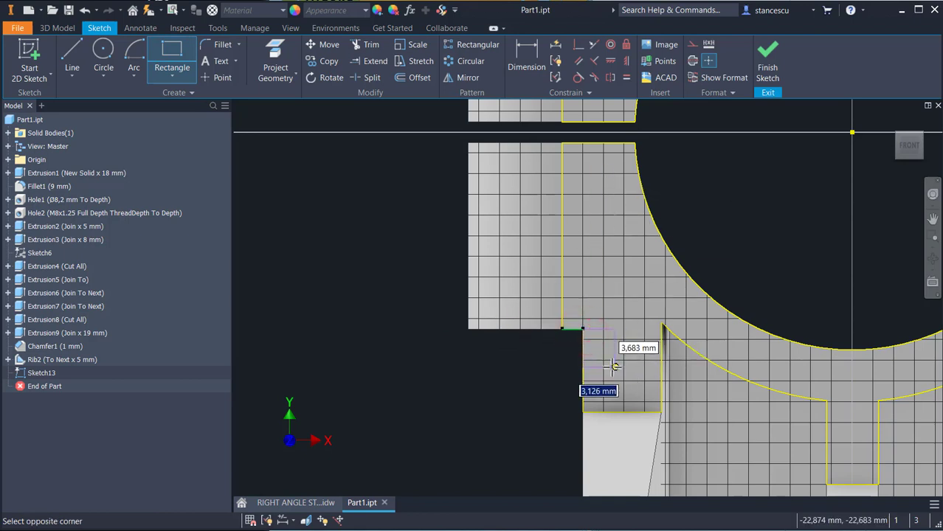
text(3)
key(Tab)
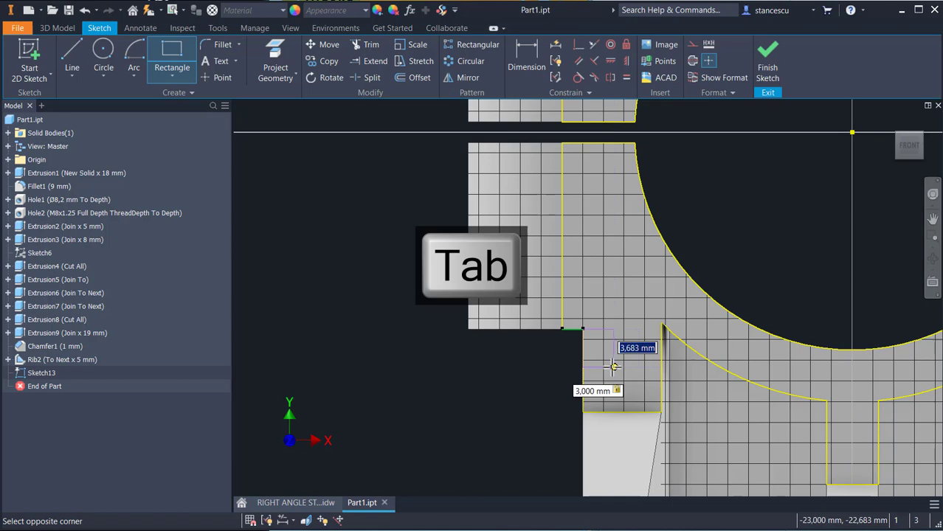
text(5)
key(Return)
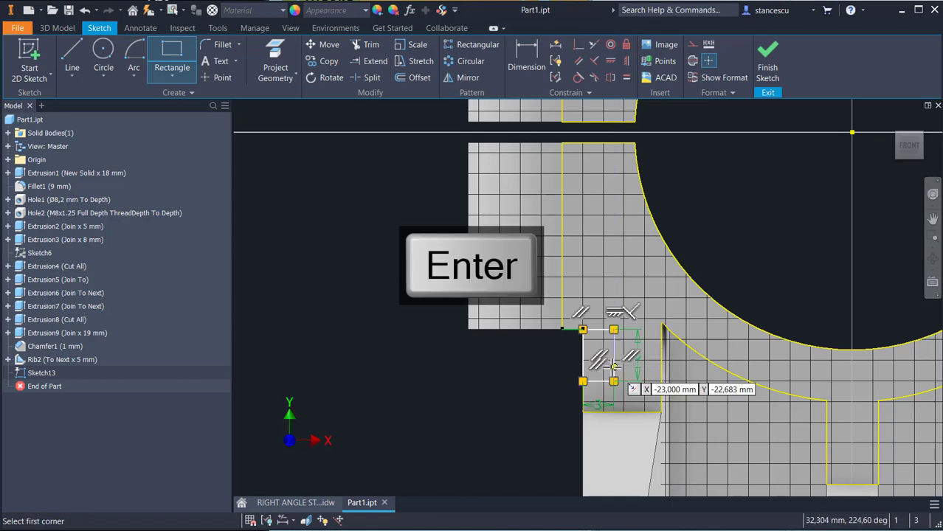
click(768, 70)
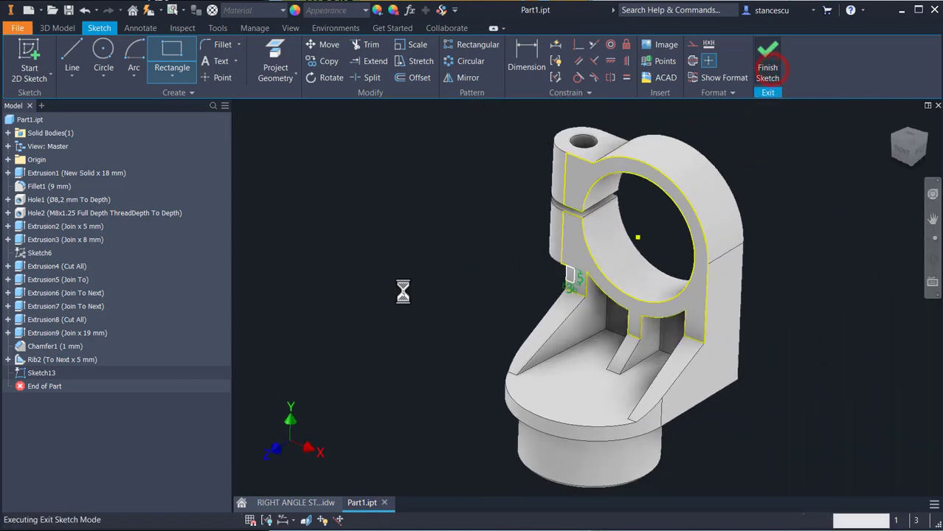
Step: Extrude the 3 by 5 mm rectangle beneath the clamp lug as a cut through all, reversed into the body
click(893, 134)
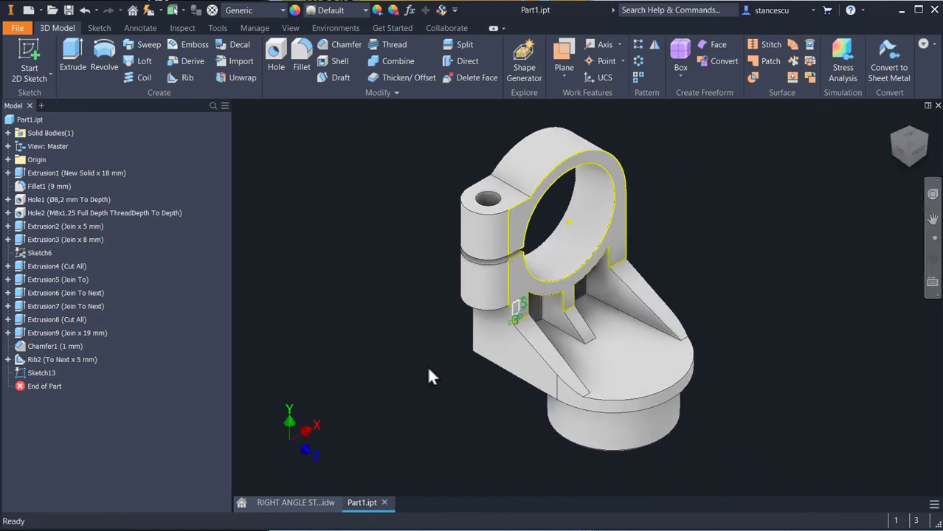
key(e)
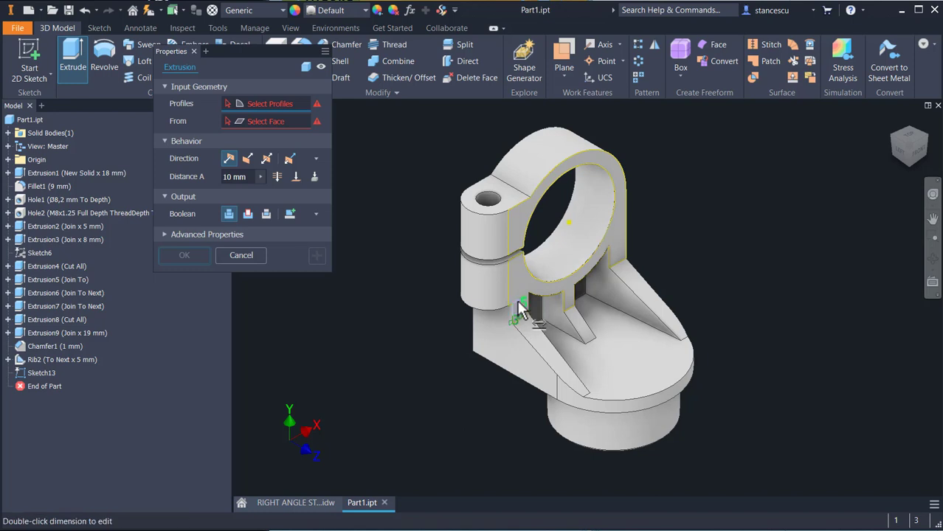
scroll(520, 310, down, 3)
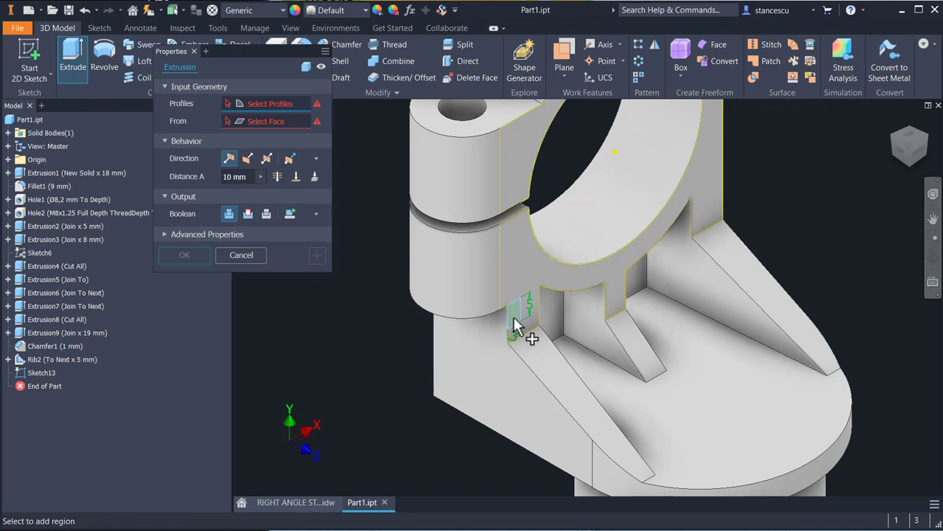
click(515, 323)
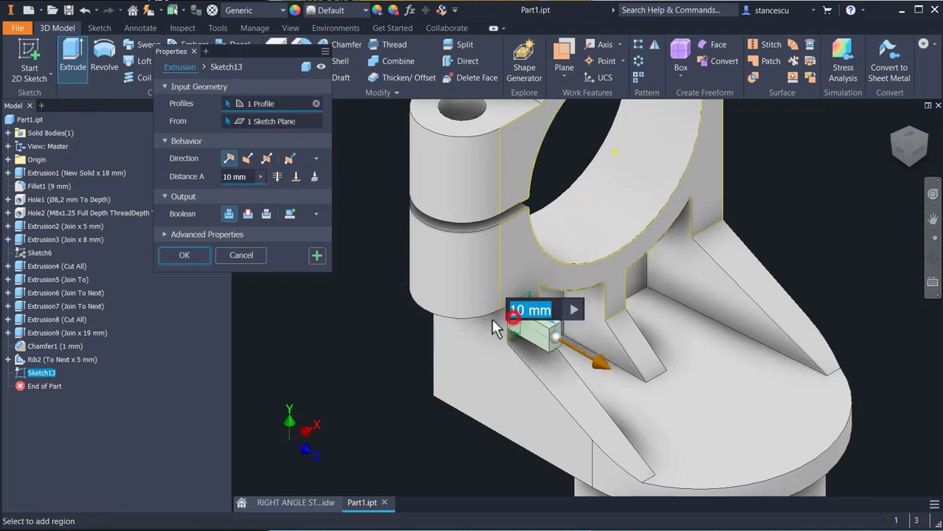
click(248, 214)
click(248, 159)
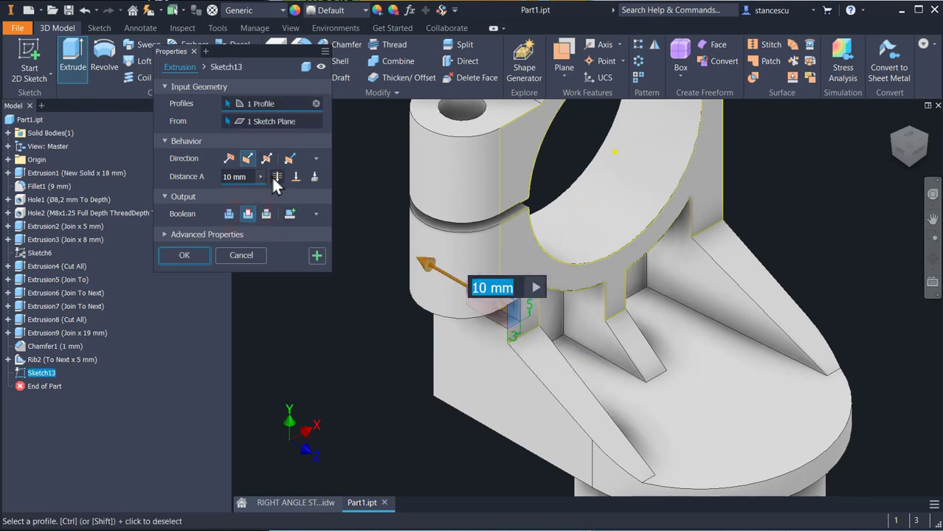
click(277, 177)
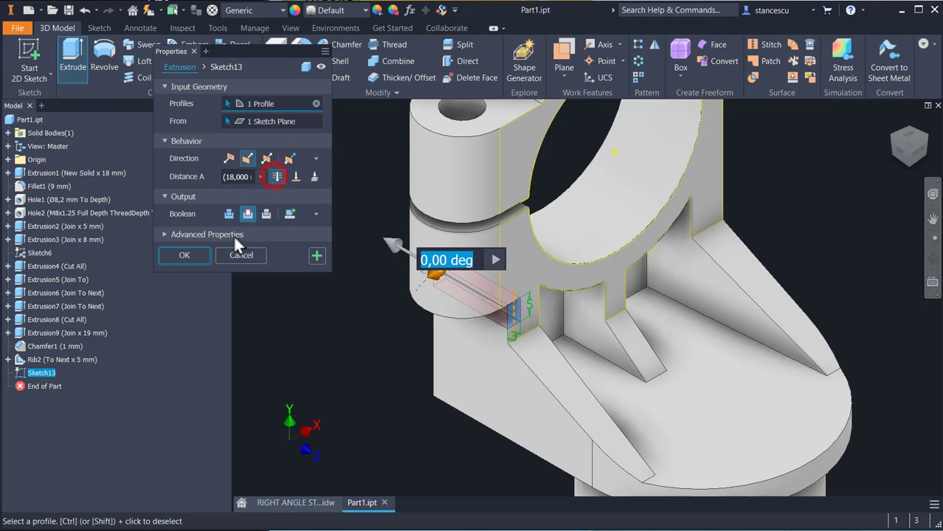
click(192, 253)
key(F6)
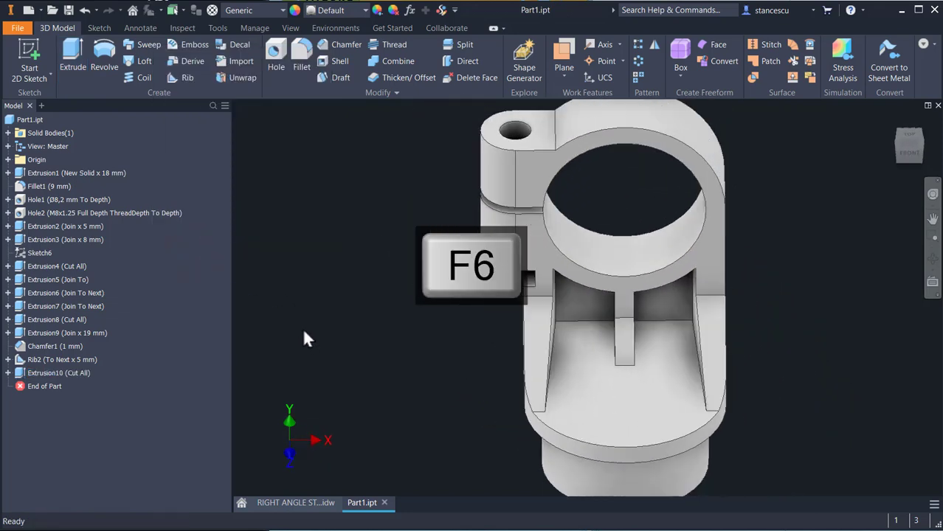
Step: Set the part's material to Steel, Cast and its appearance to Steel - Cast
click(258, 9)
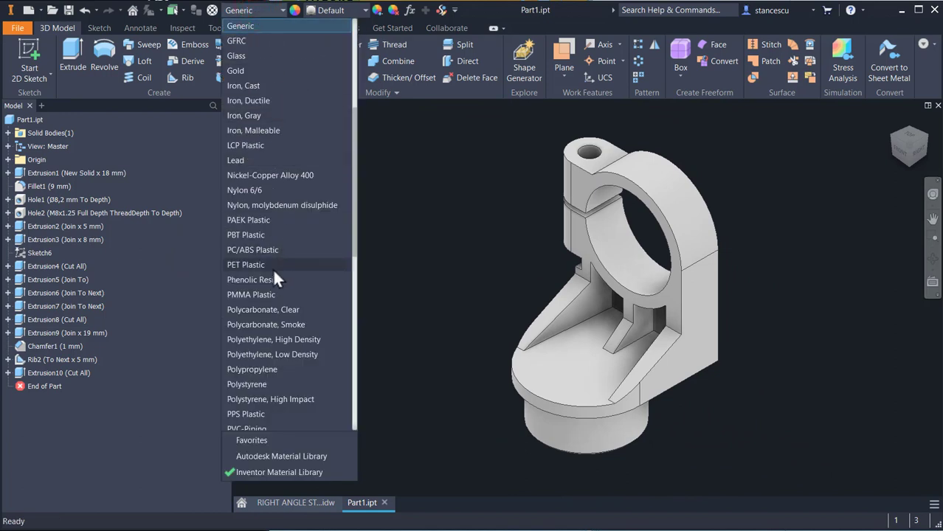
scroll(275, 296, down, 7)
click(240, 308)
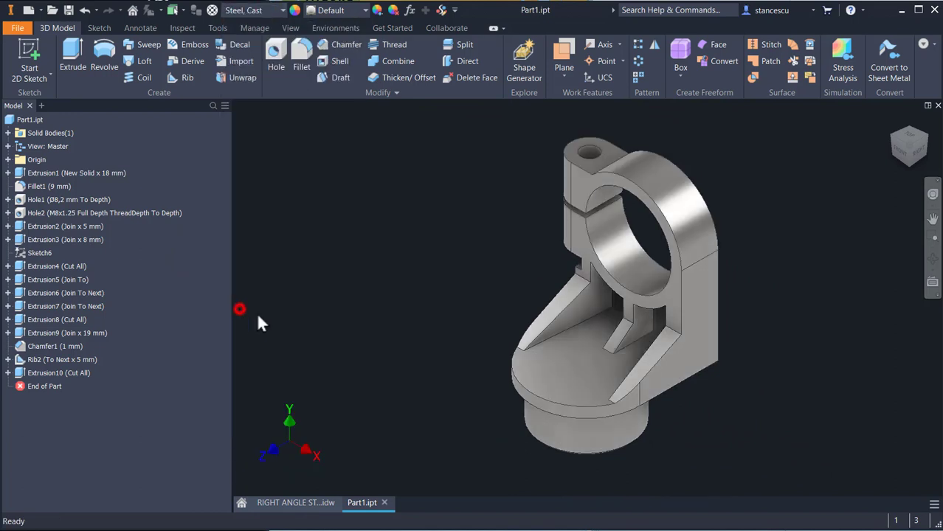
click(346, 11)
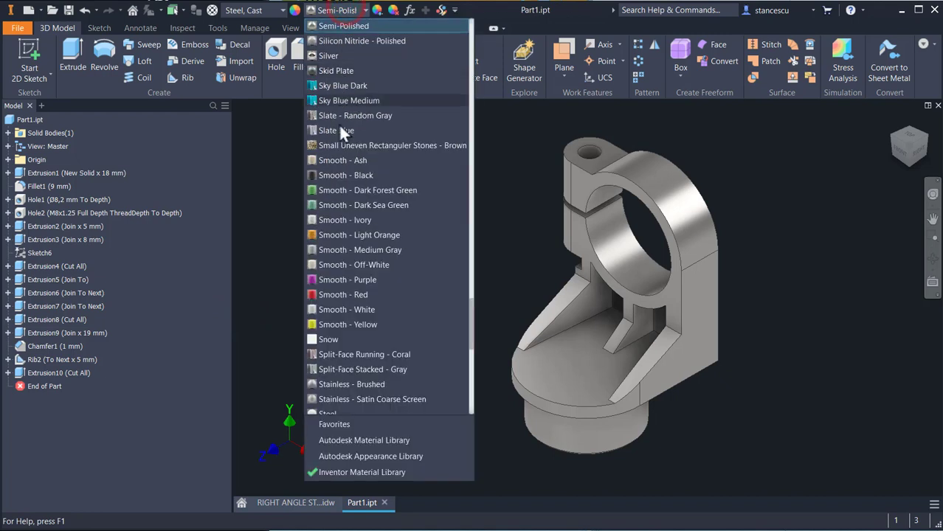
scroll(384, 329, down, 2)
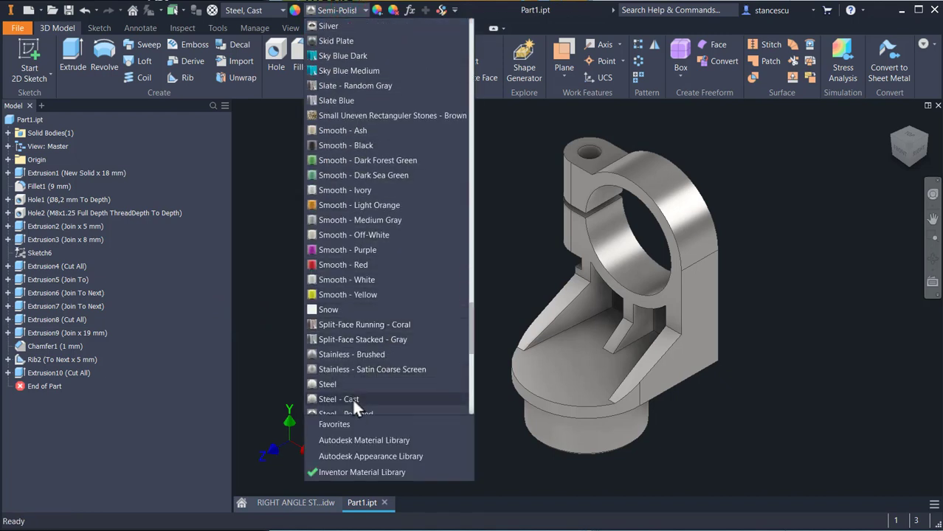
click(353, 399)
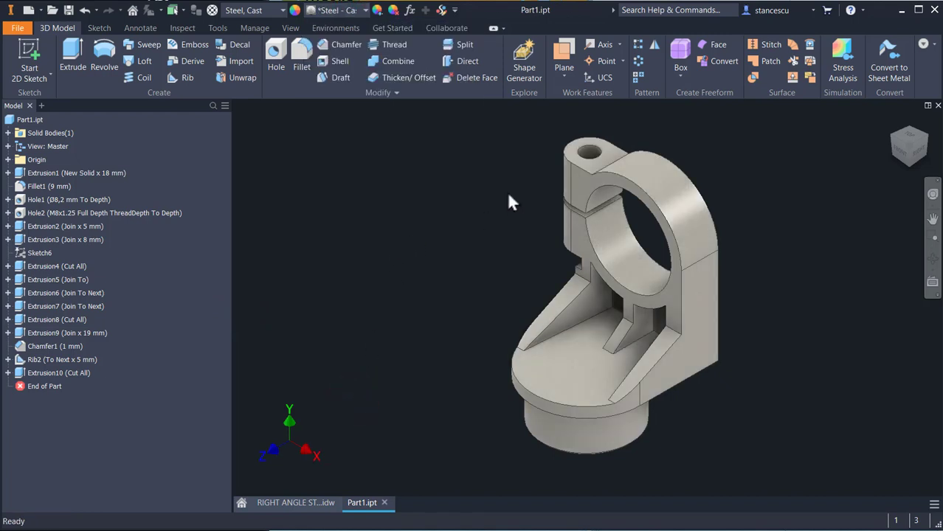
Step: Apply the Steel - Polished appearance to the lug's top face, clamp bore, base underside, and the boss's outer wall, chamfer and end face
click(594, 167)
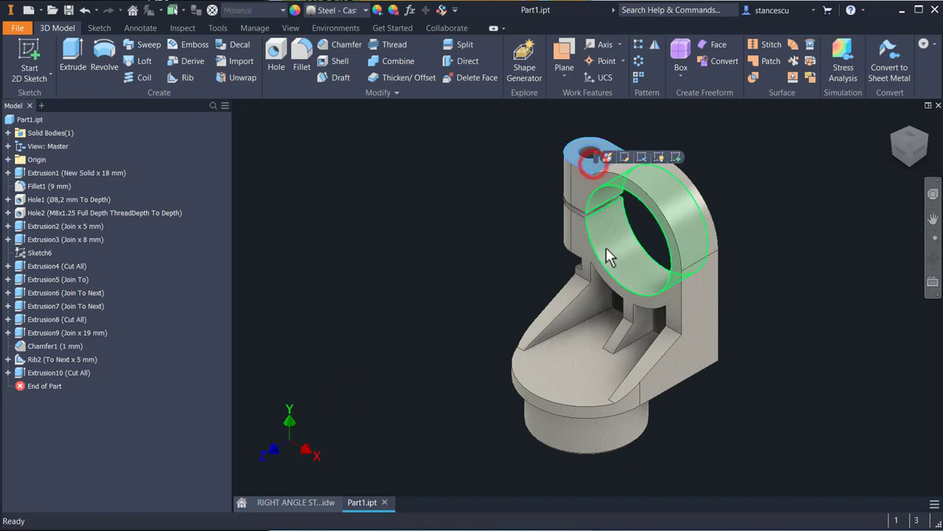
ctrl+click(607, 247)
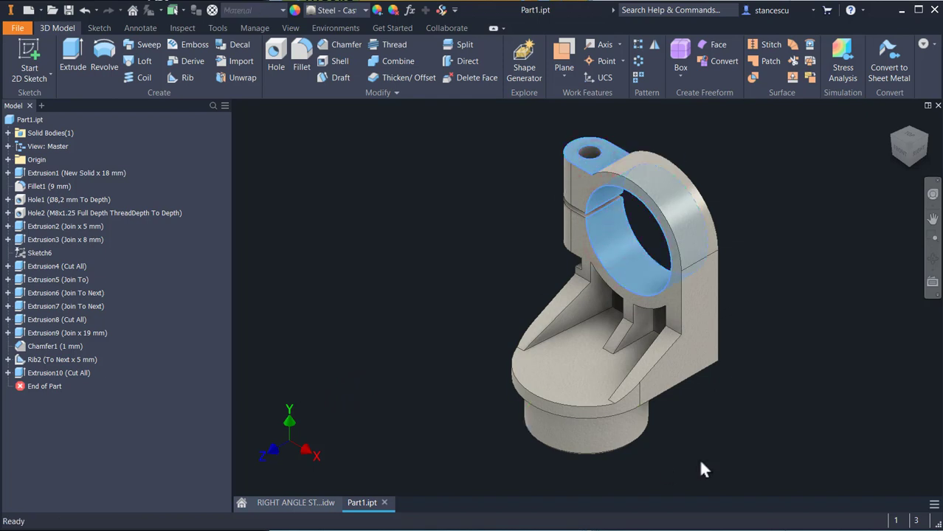
shift+middle_drag(701, 462, 709, 405)
ctrl+click(682, 320)
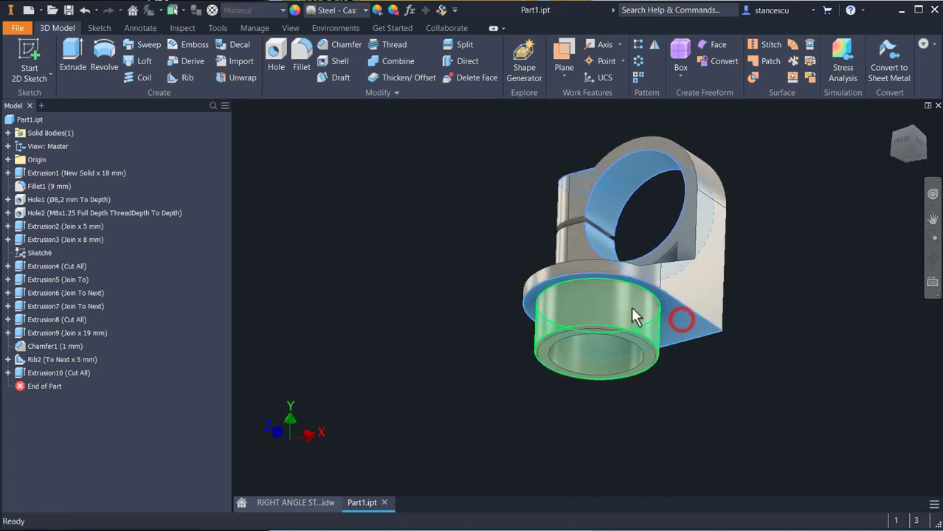
ctrl+click(632, 313)
scroll(606, 389, up, 2)
scroll(654, 288, up, 2)
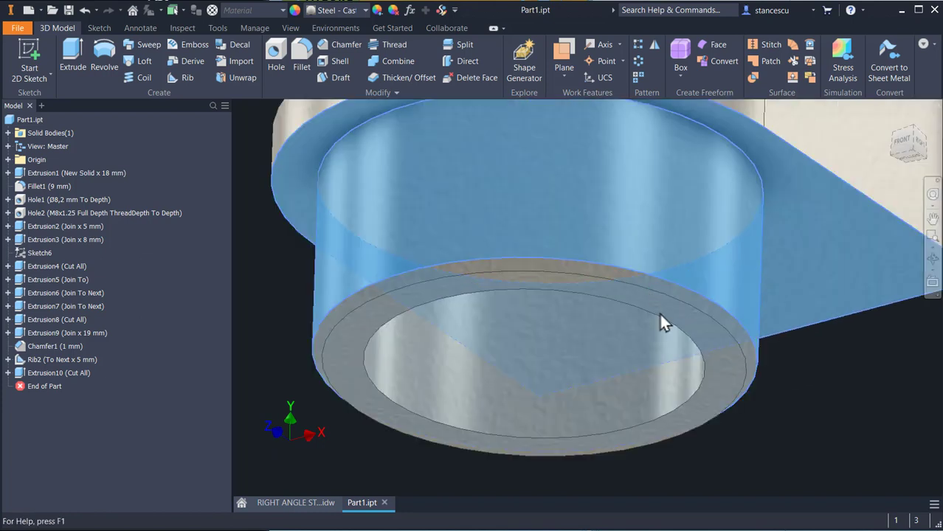
ctrl+click(674, 312)
ctrl+click(692, 298)
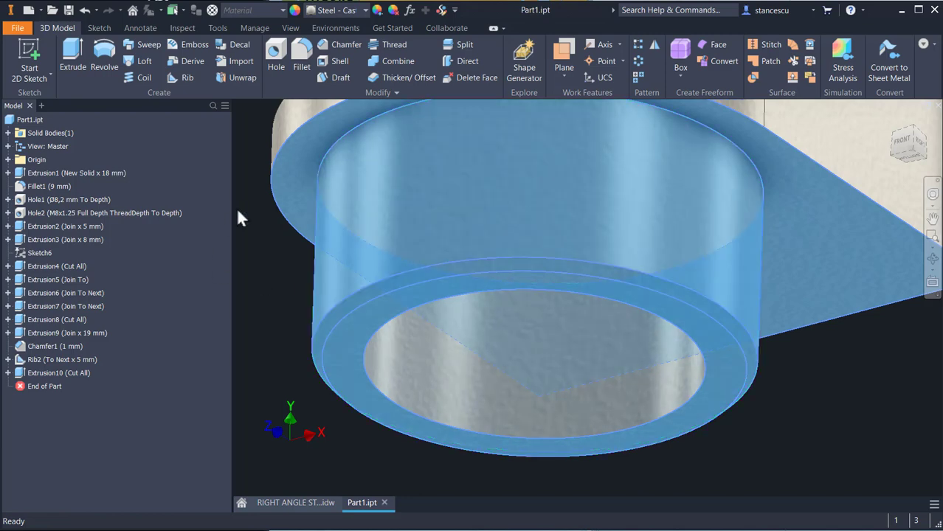
click(366, 10)
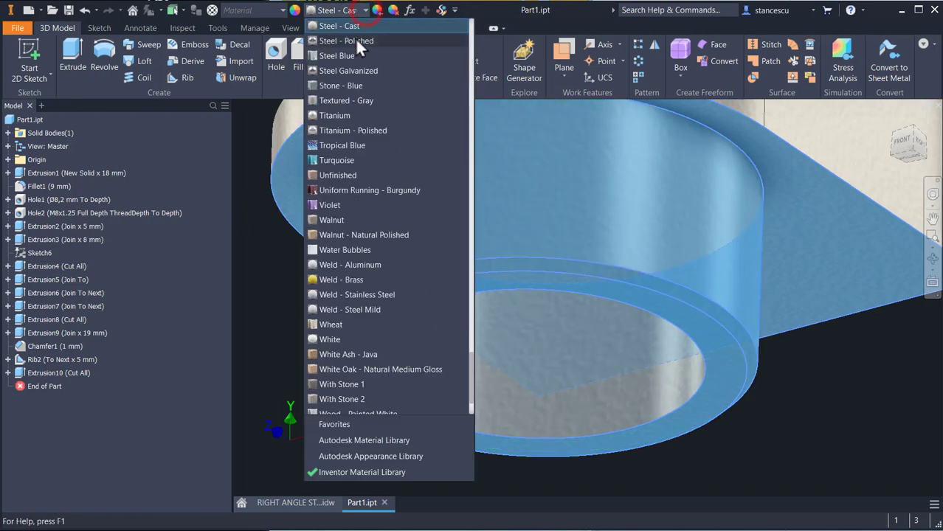
click(355, 41)
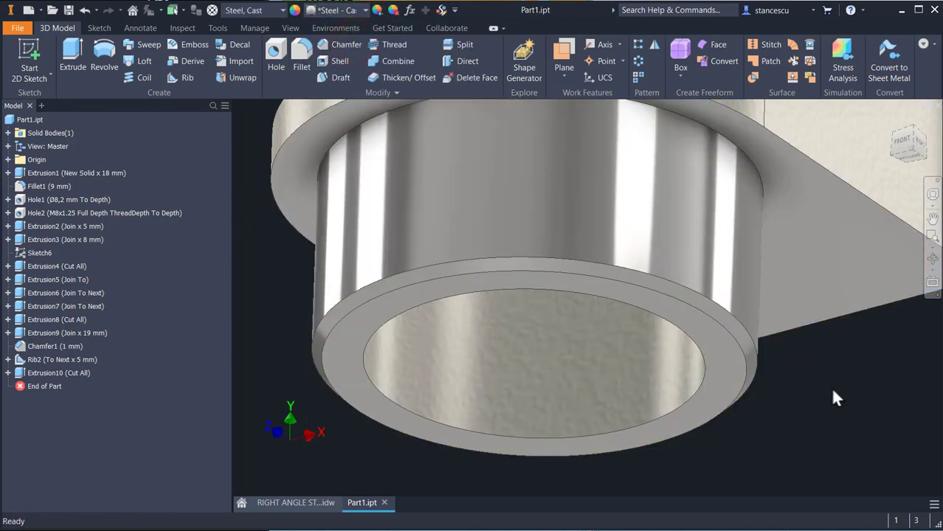
key(F6)
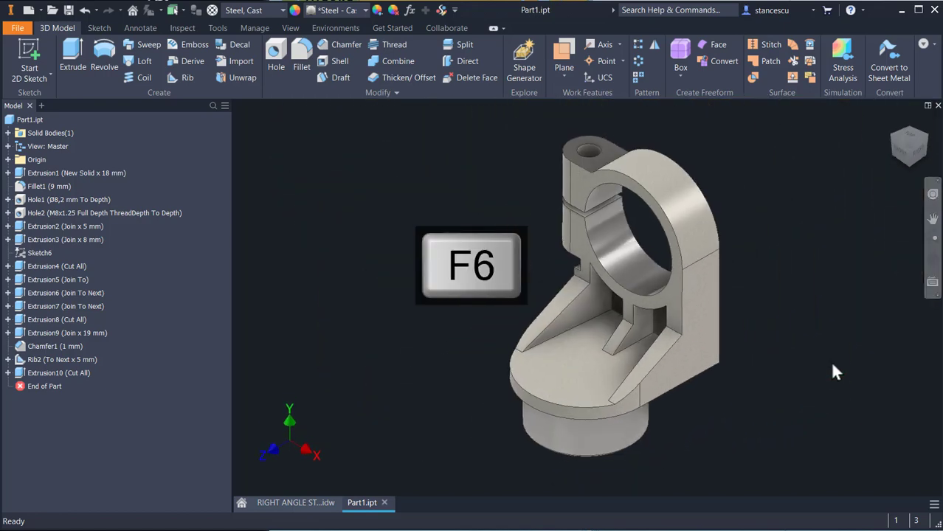
Step: Calculate the part's mass, area, volume and inertial properties in its iProperties
right_click(15, 122)
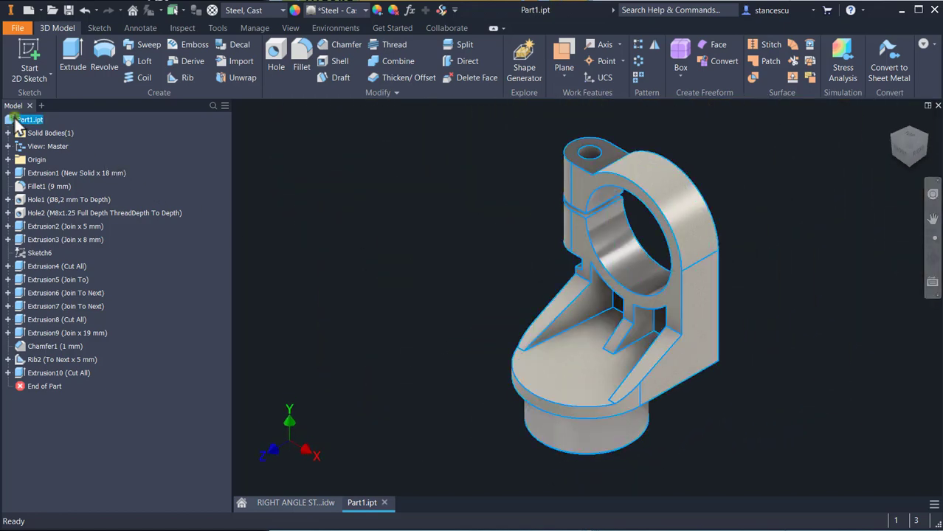
click(53, 250)
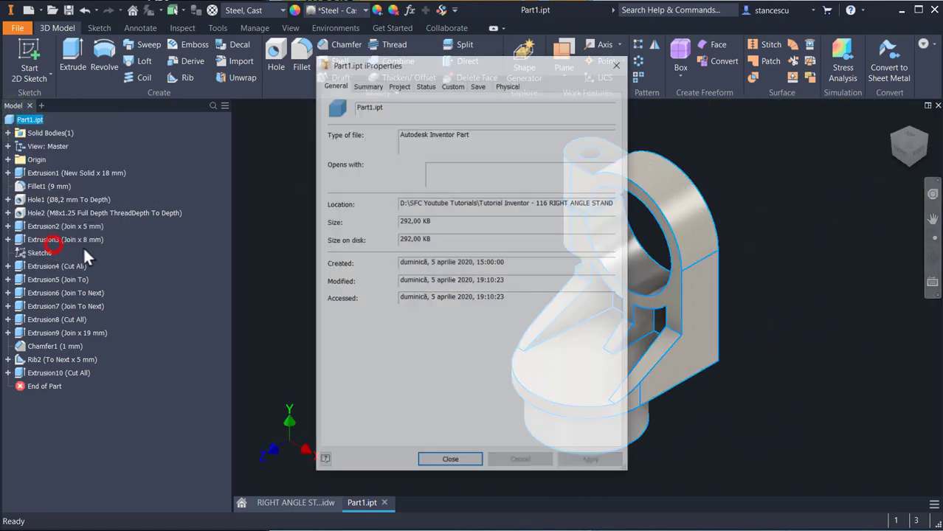
click(509, 85)
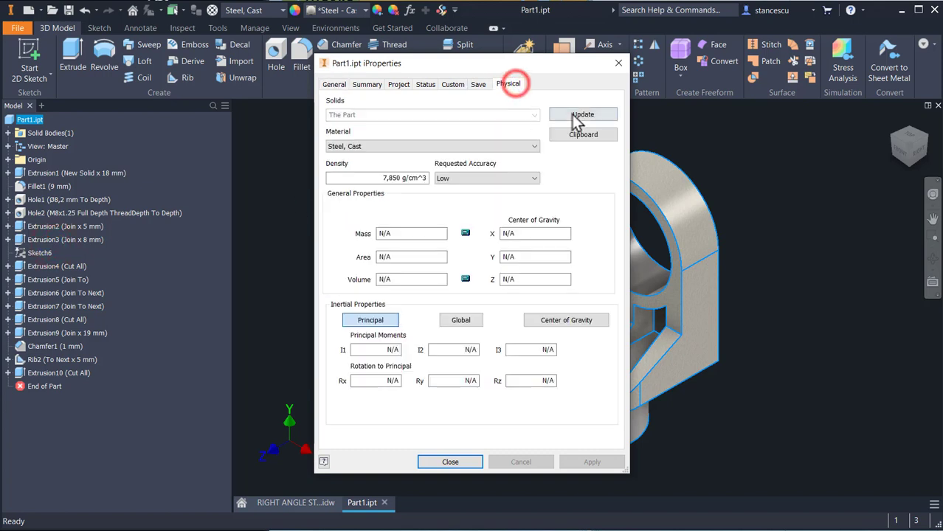
click(577, 115)
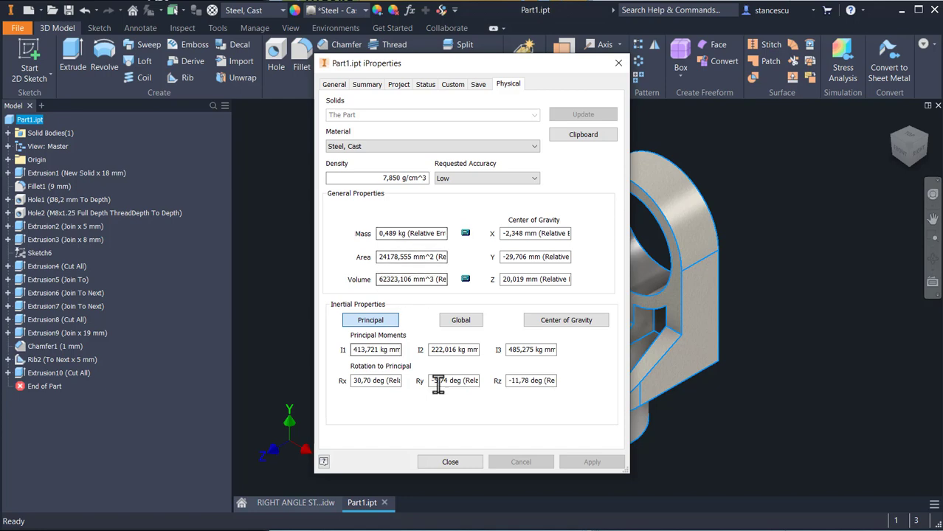
click(448, 464)
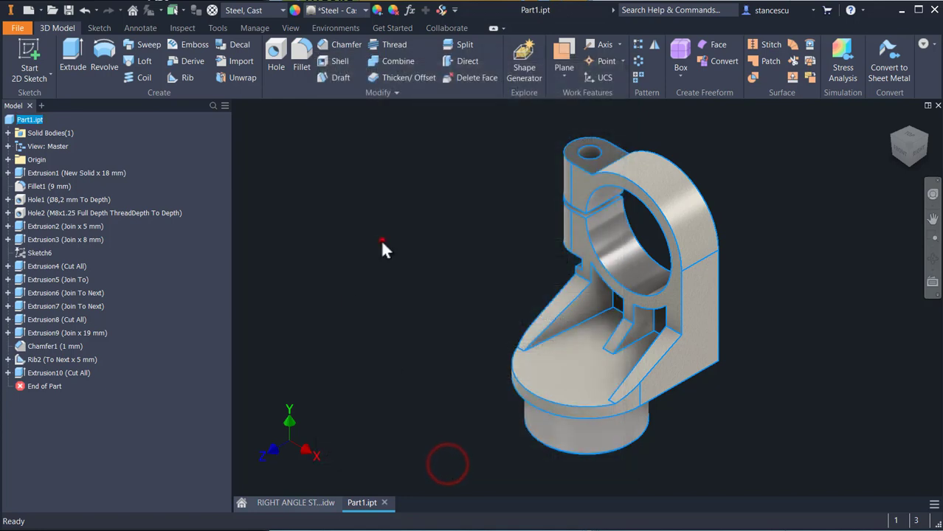
click(383, 242)
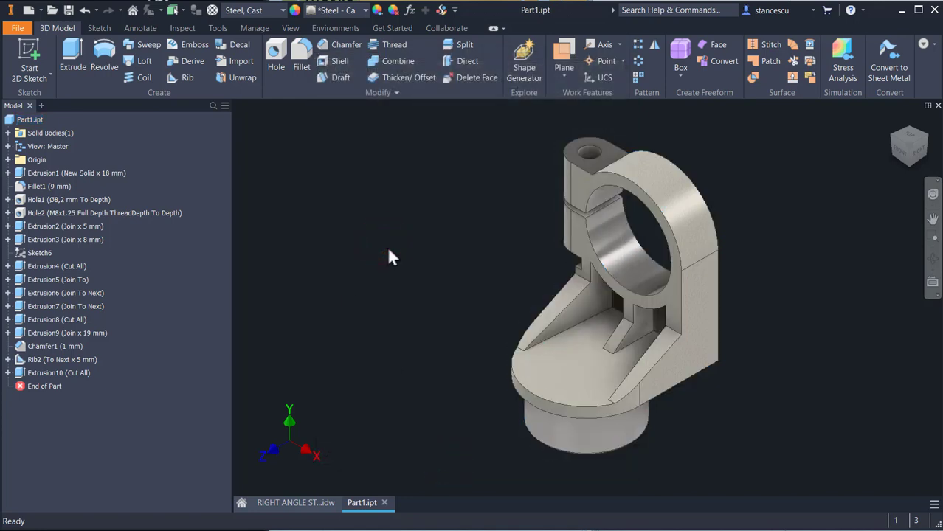